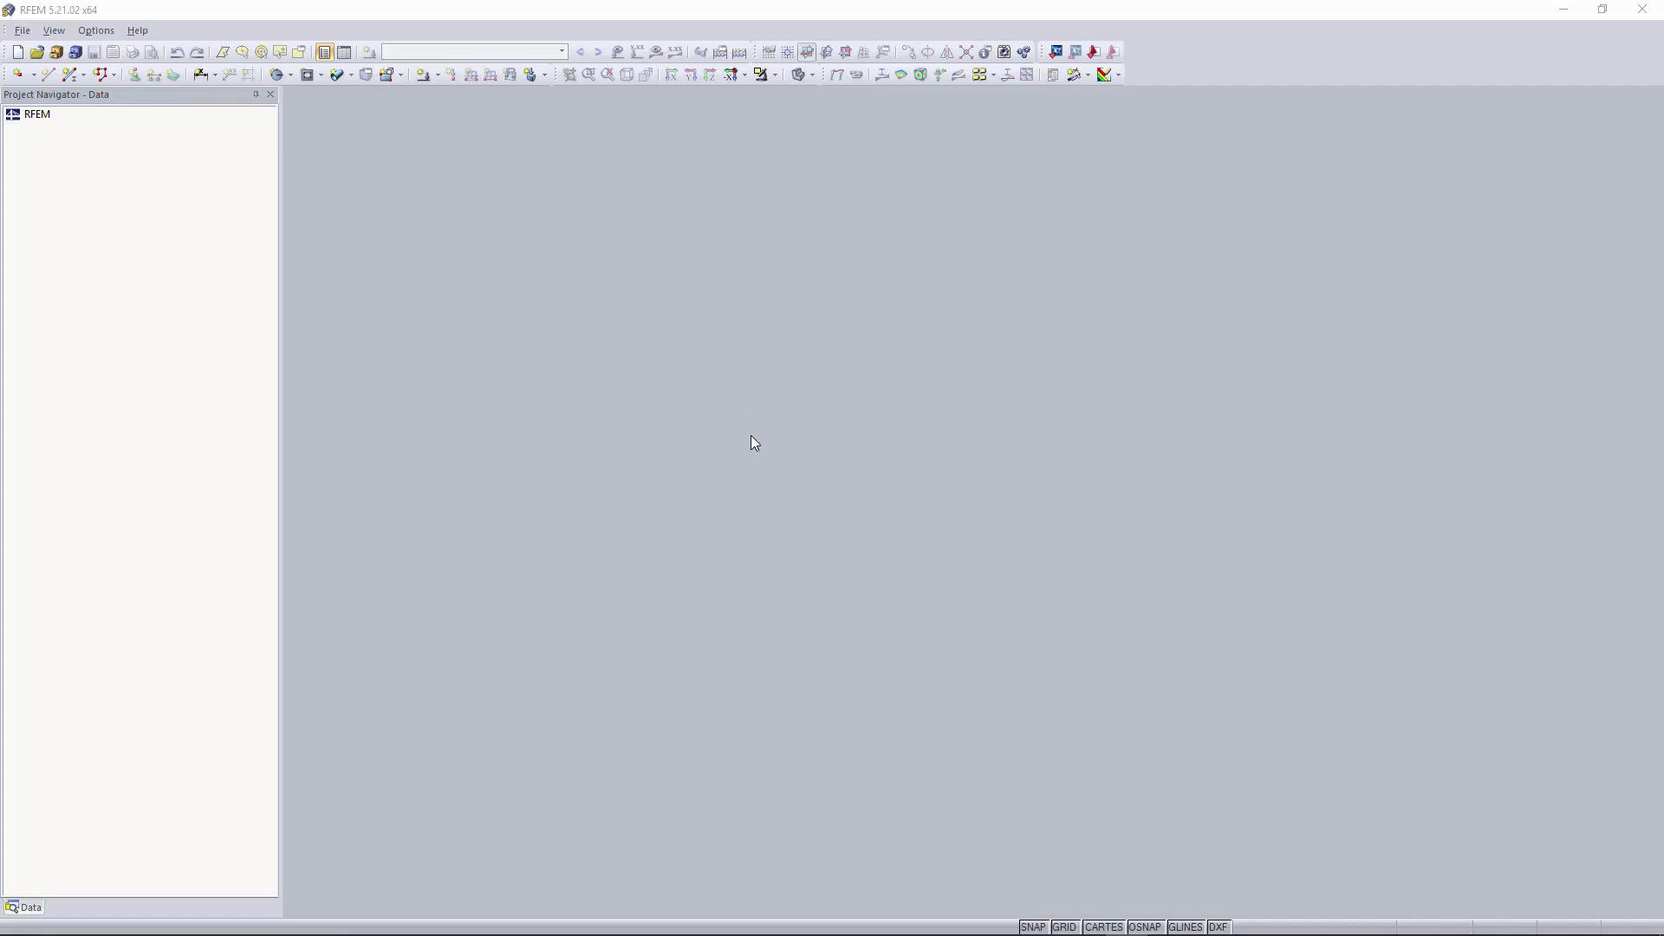
Step: Create a new 3D model named "Video 8 - Concrete pipe" based on ASCE 7-16, overwriting the existing model of that name
click(19, 52)
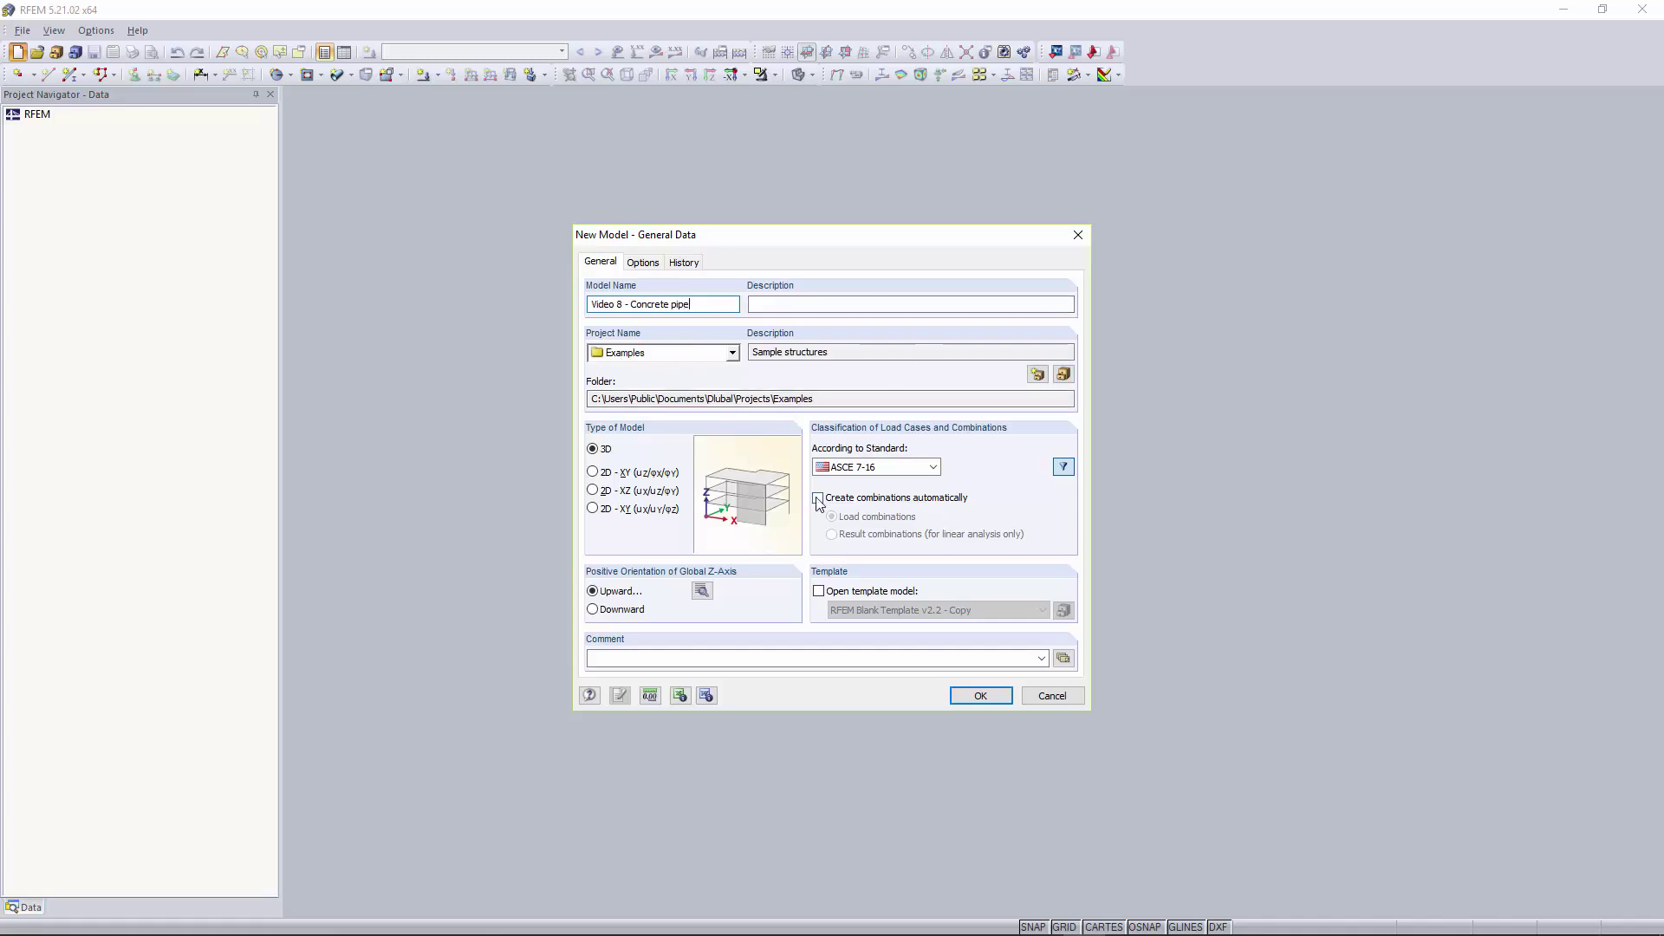
click(1008, 702)
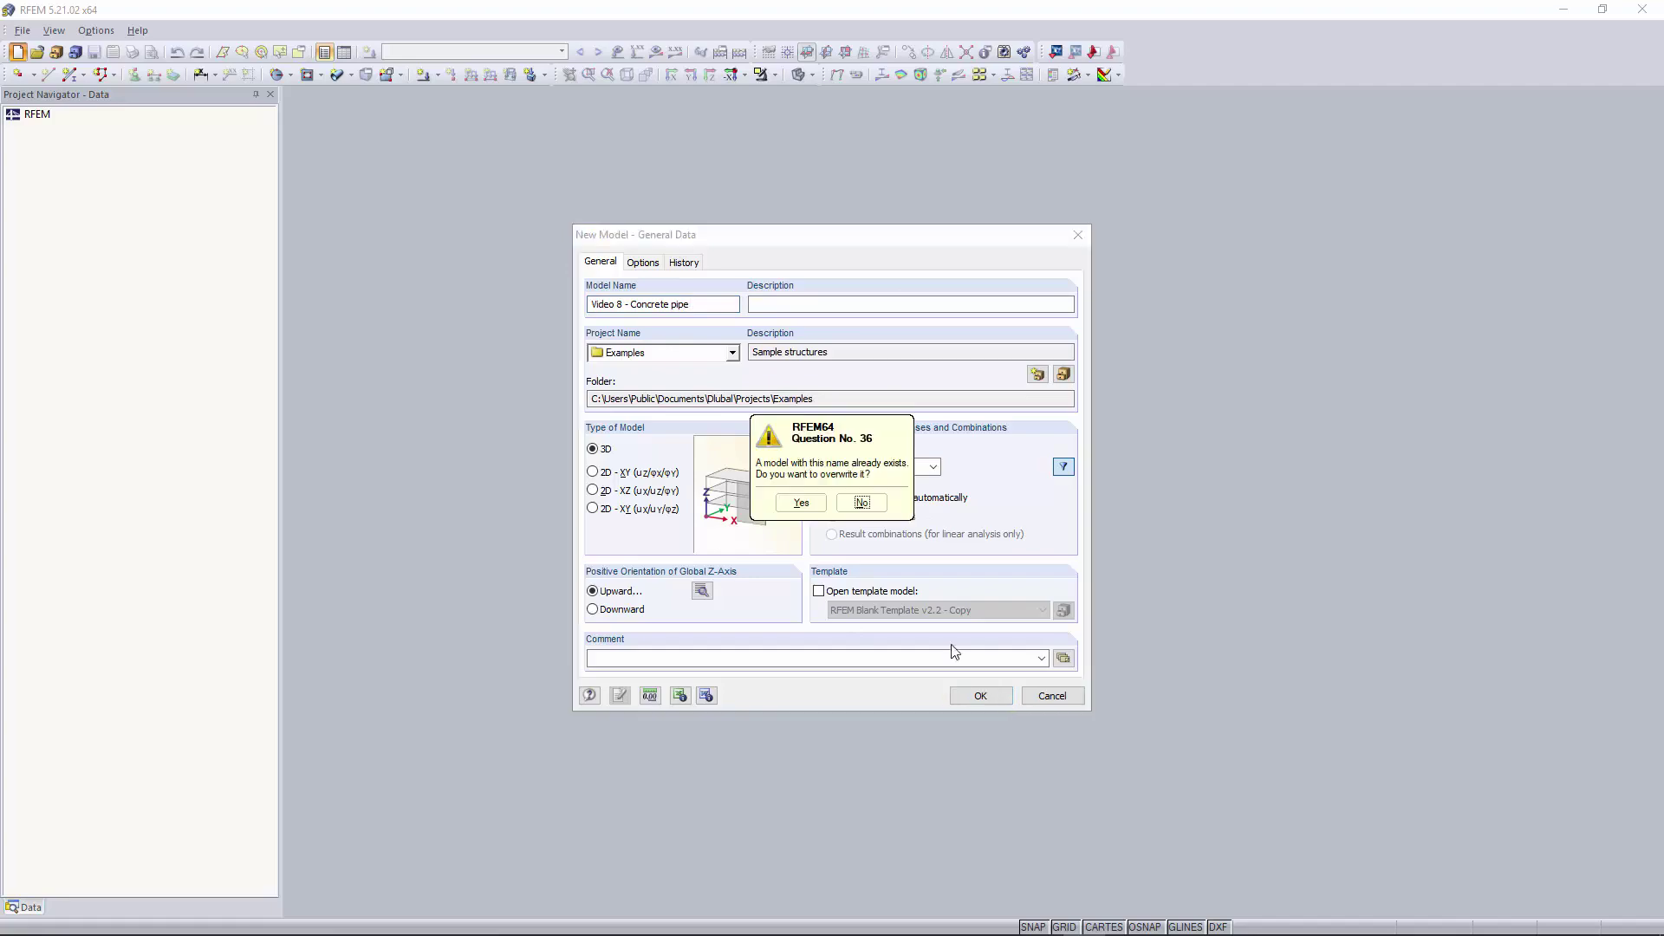
click(805, 514)
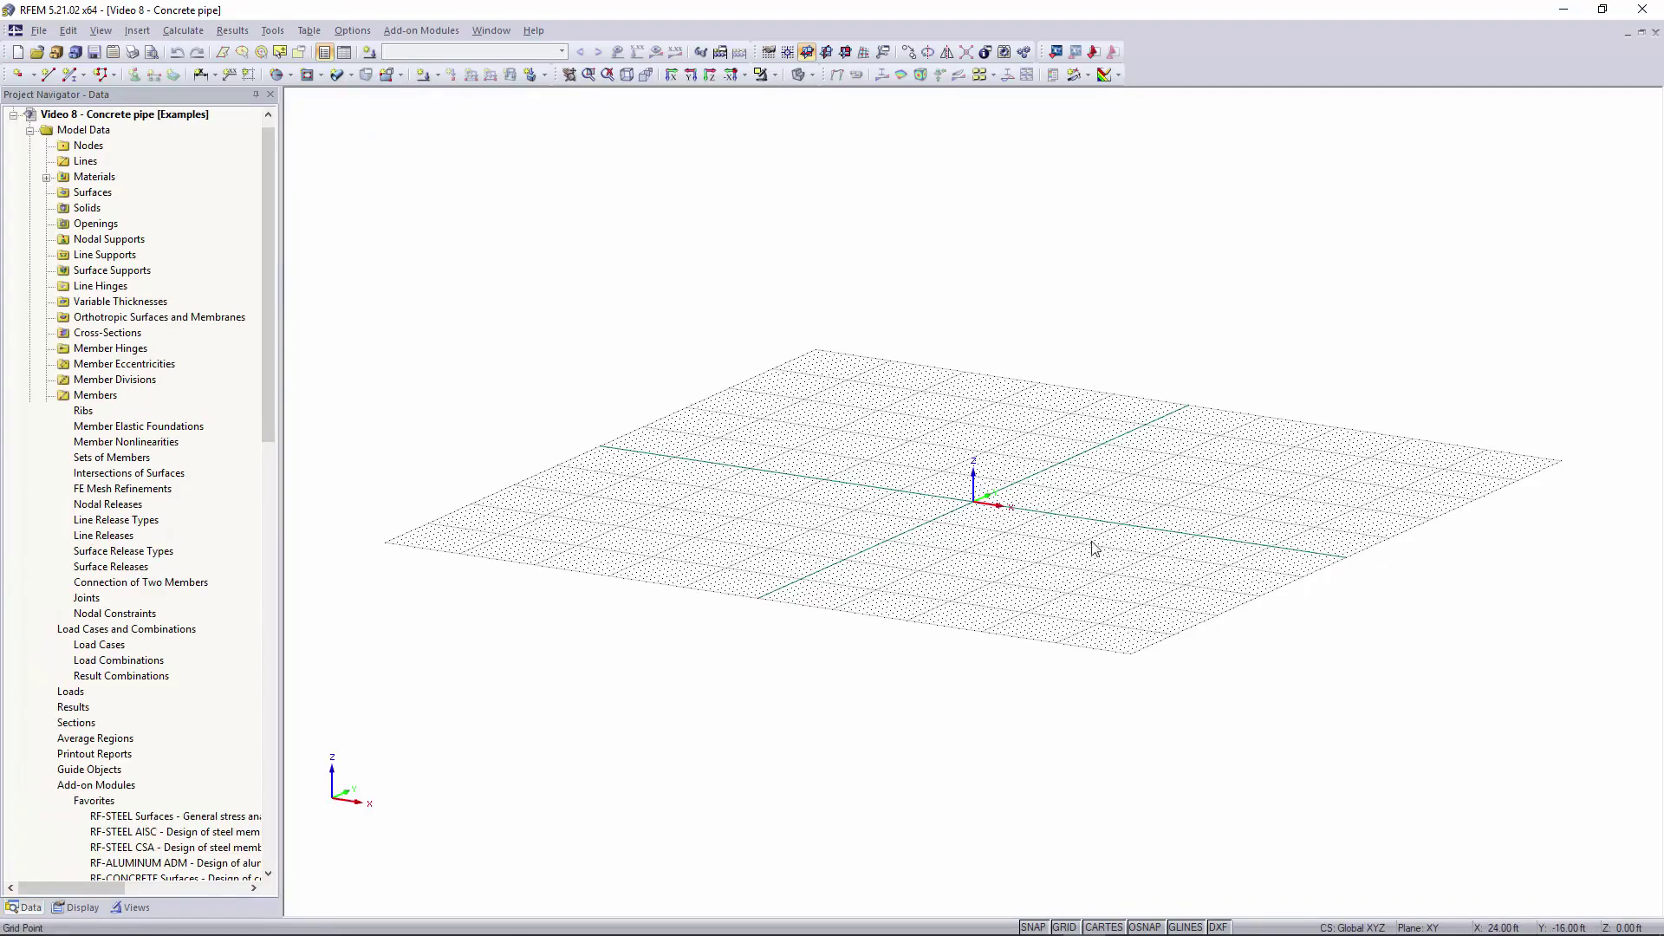
Step: Set the work plane's grid point spacing b to 0.5 ft
ctrl+middle_drag(1103, 526, 1132, 482)
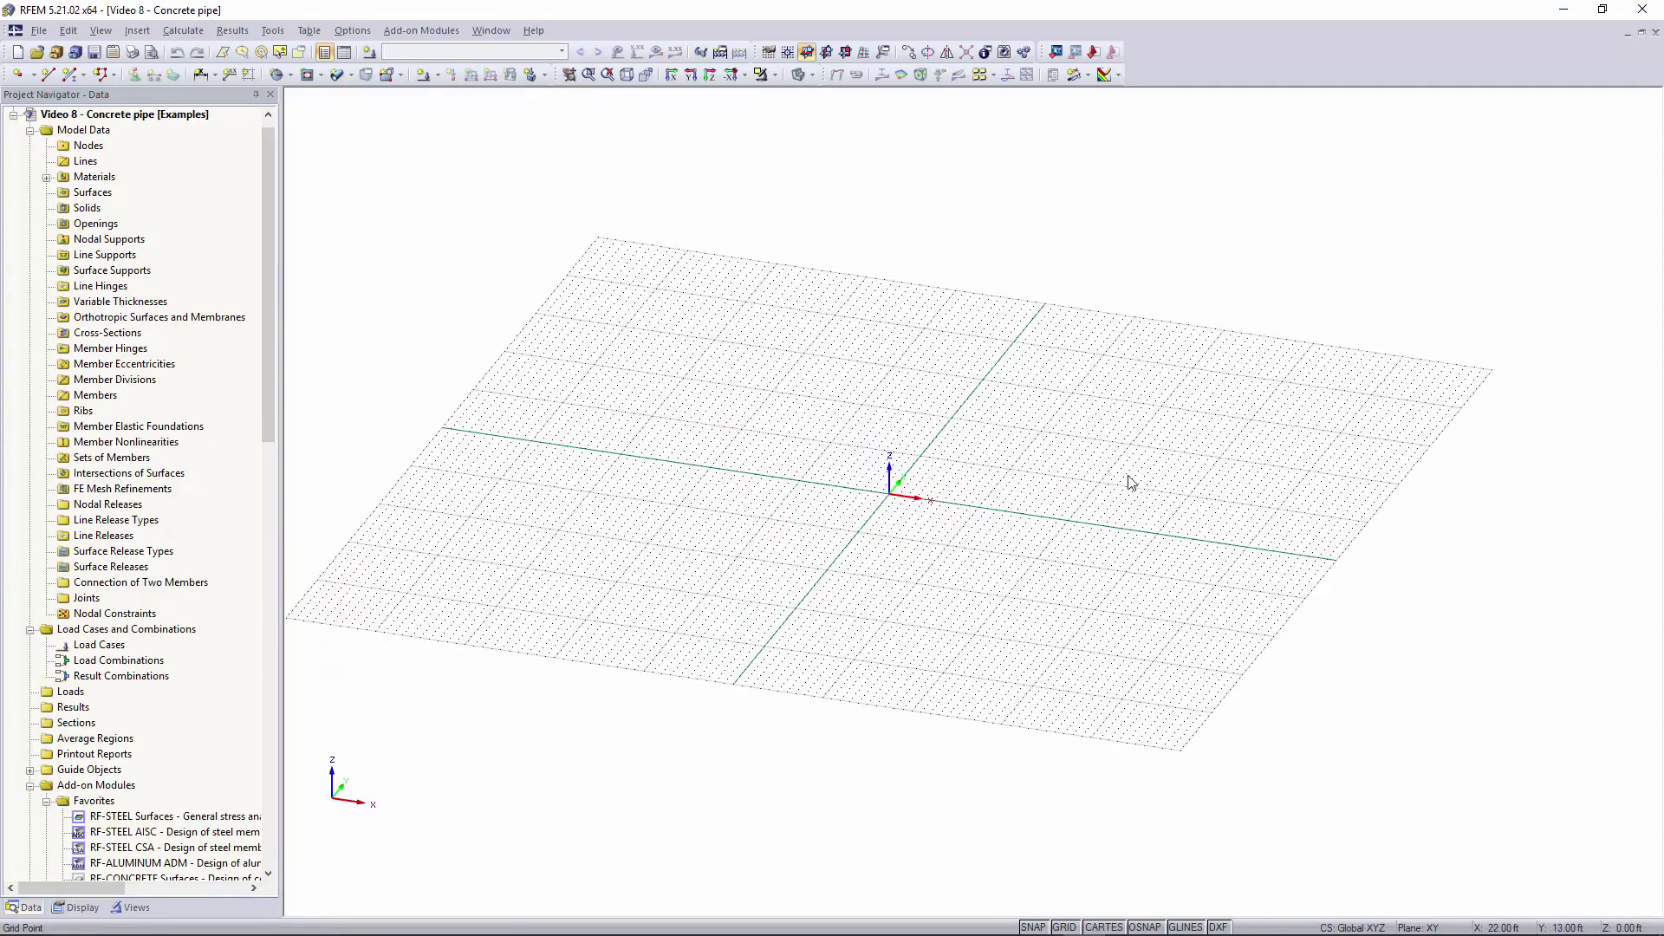
right_click(1072, 926)
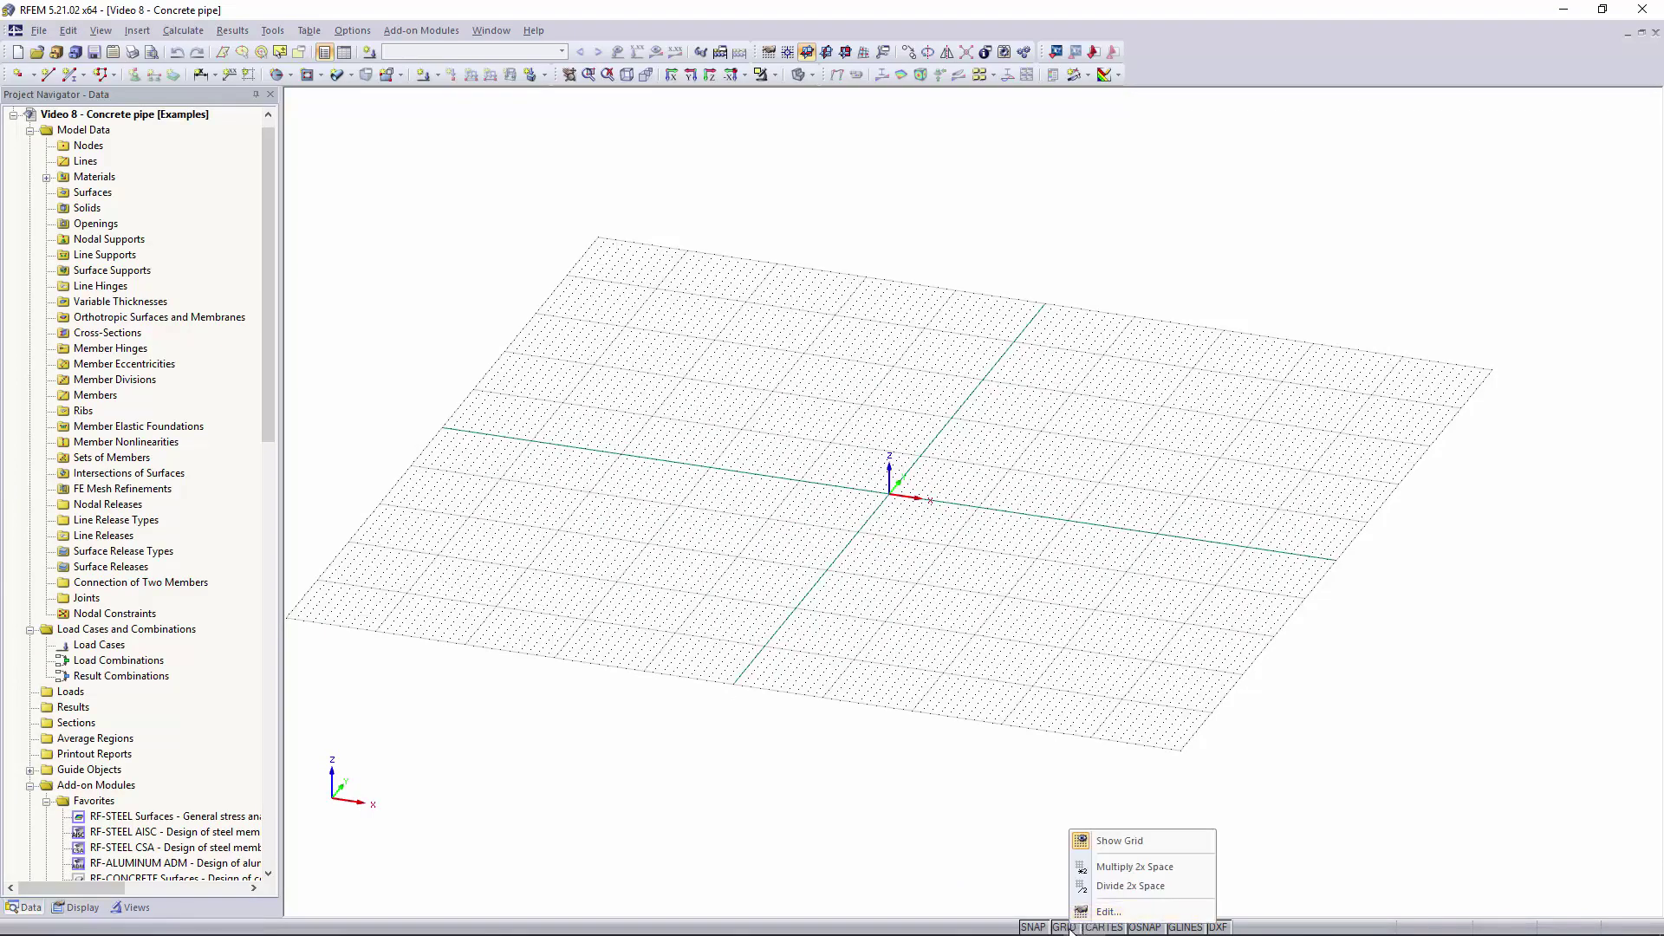
click(1102, 912)
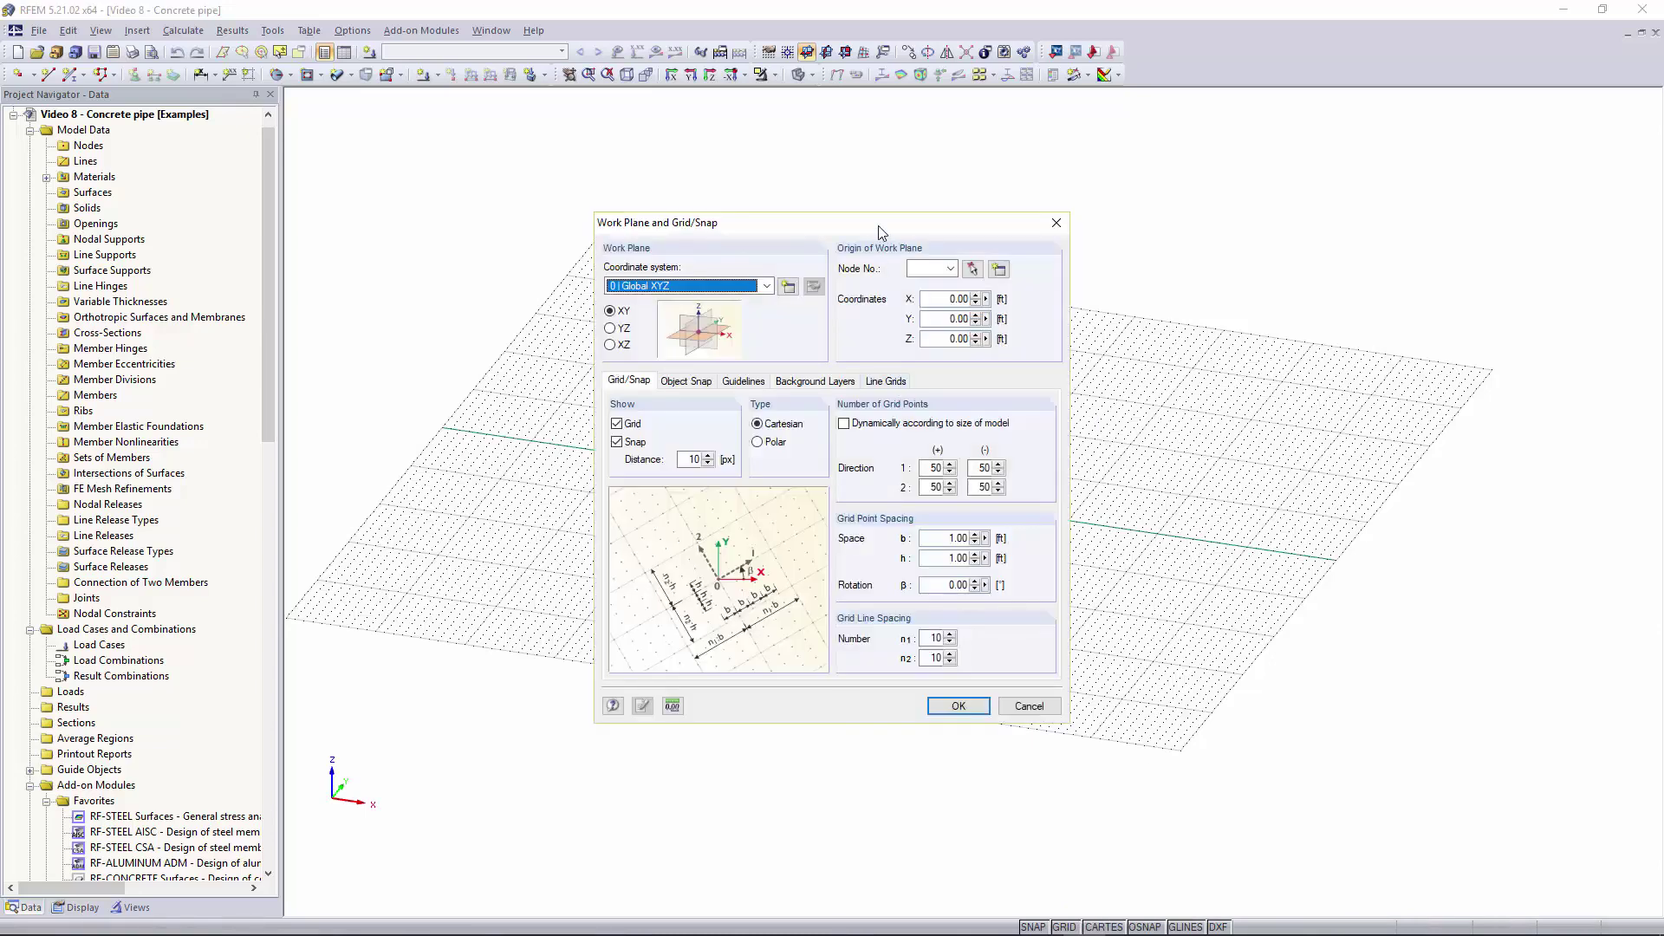
drag(883, 227, 951, 222)
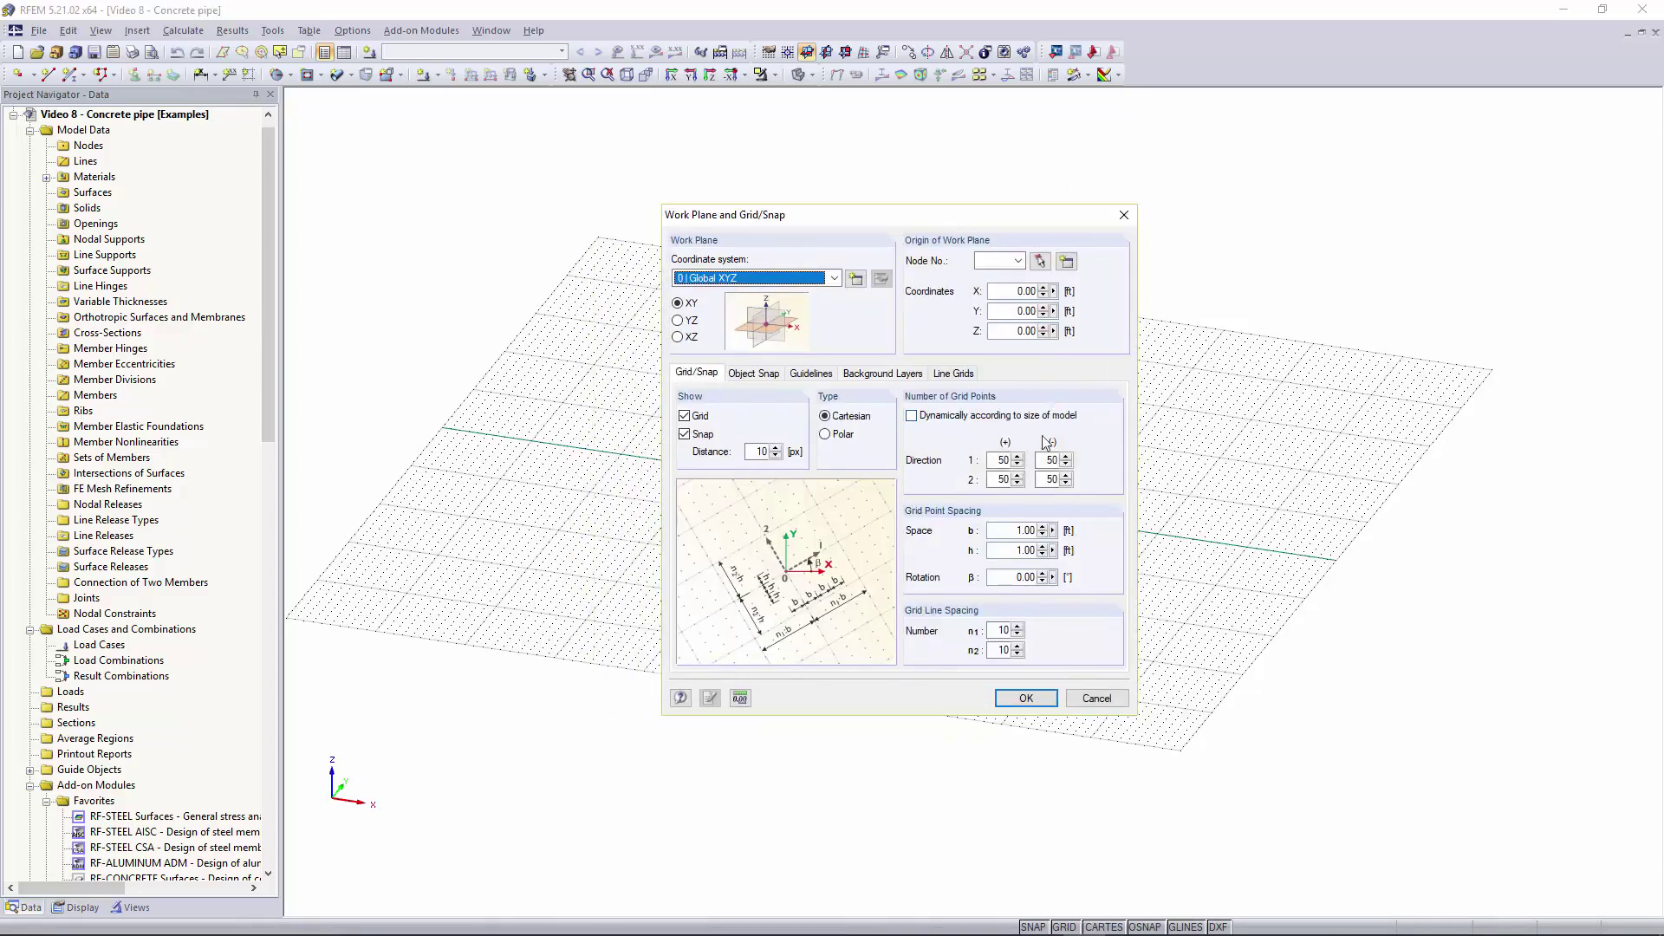
double_click(1011, 530)
text(0.5)
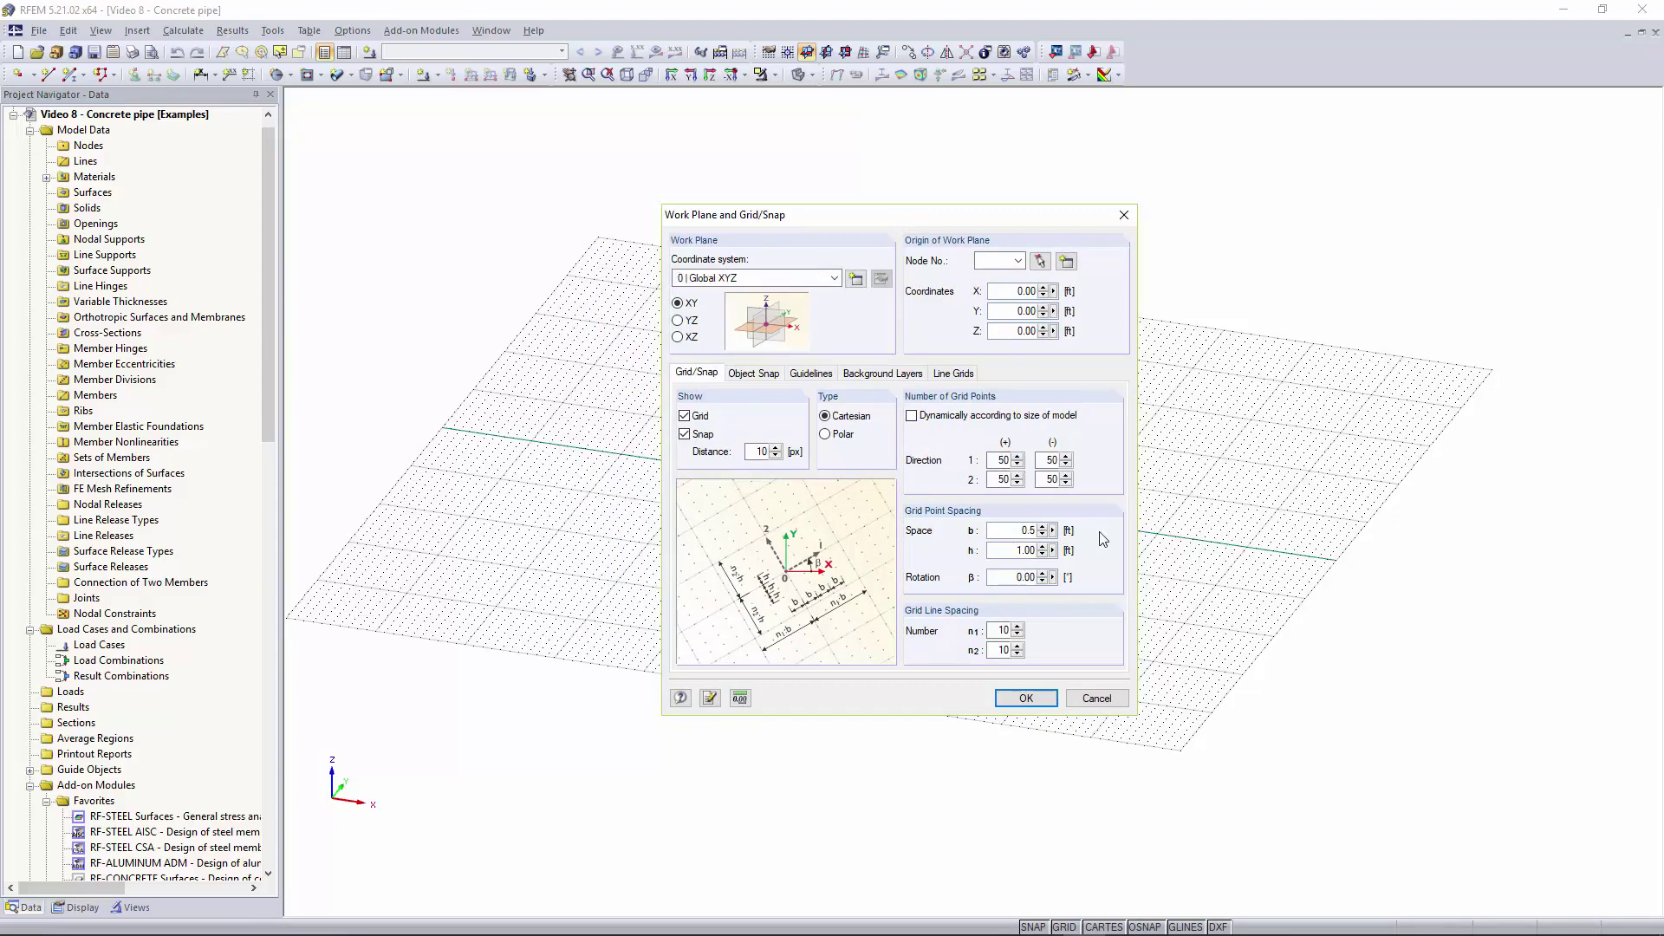
key(Return)
Step: Switch the active work plane to XZ
scroll(918, 500, up, 4)
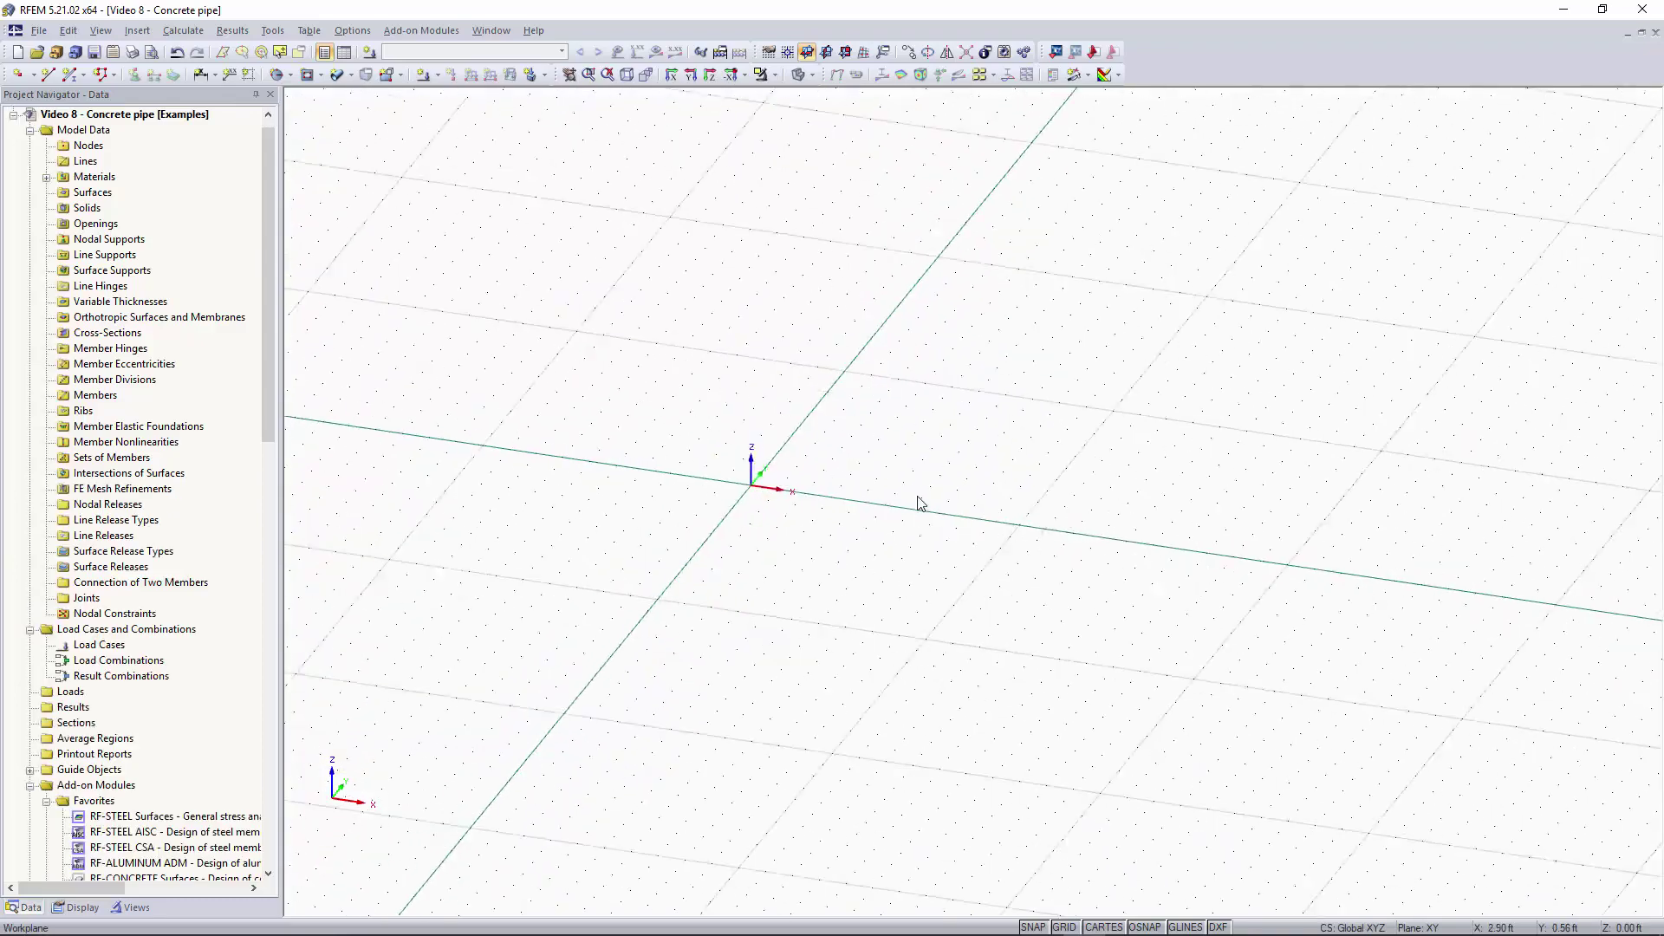
middle_drag(942, 520, 885, 442)
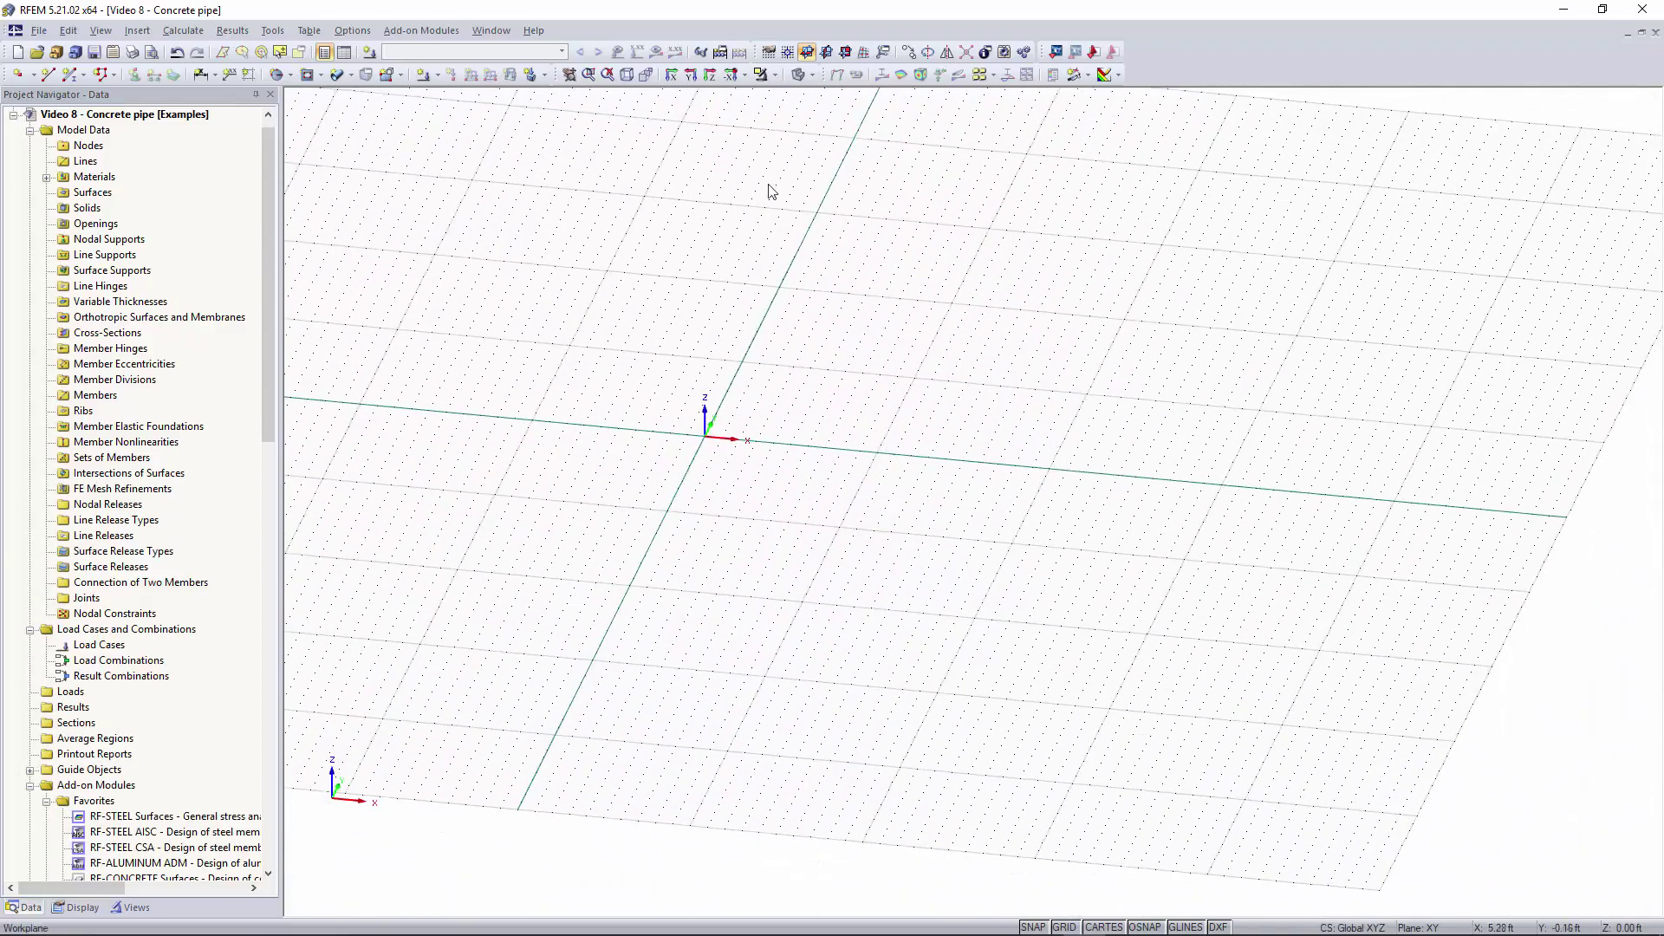
scroll(884, 441, up, 1)
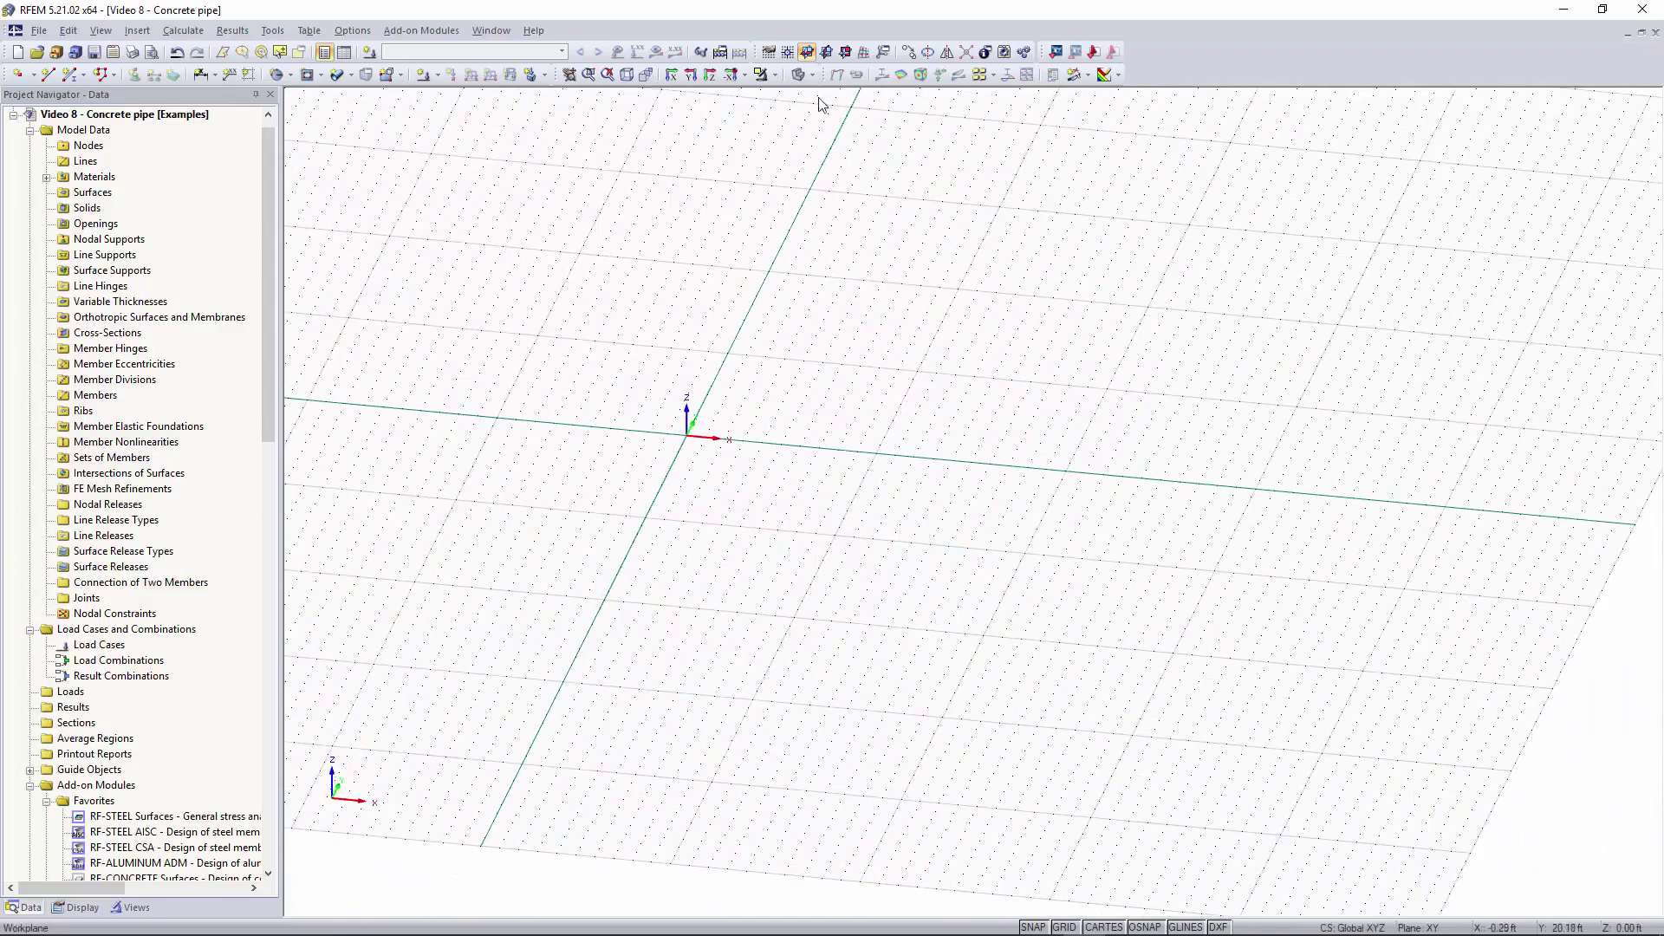
click(828, 53)
click(845, 53)
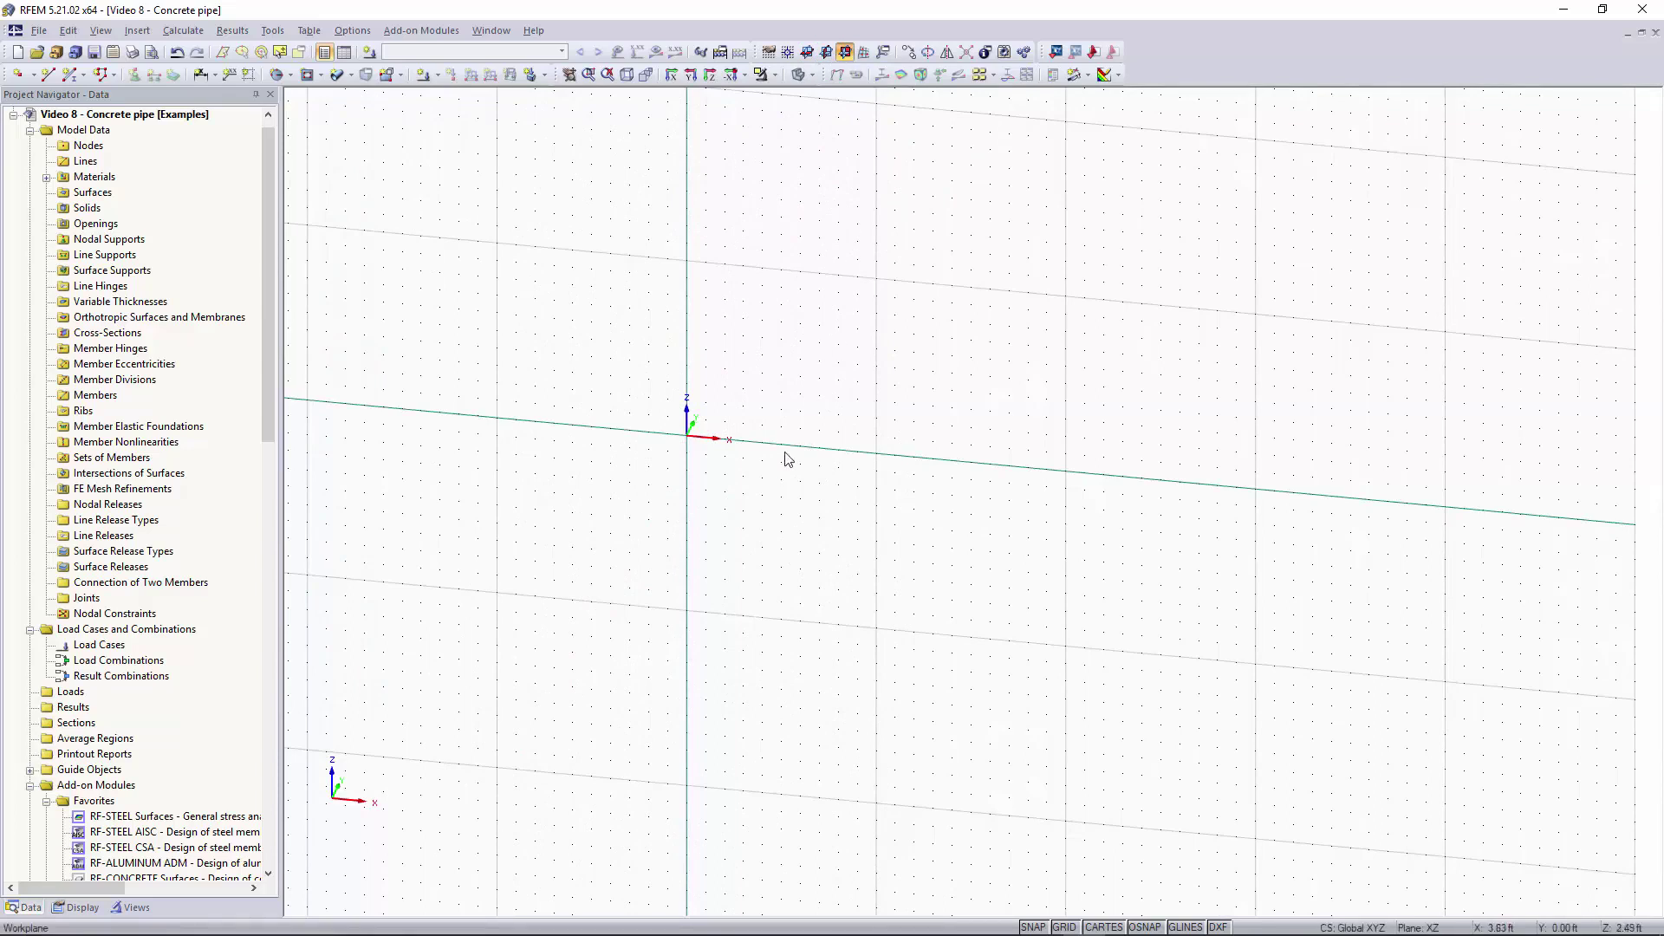
Step: Draw a single line about 10 ft long from the origin along the positive X-axis
click(50, 74)
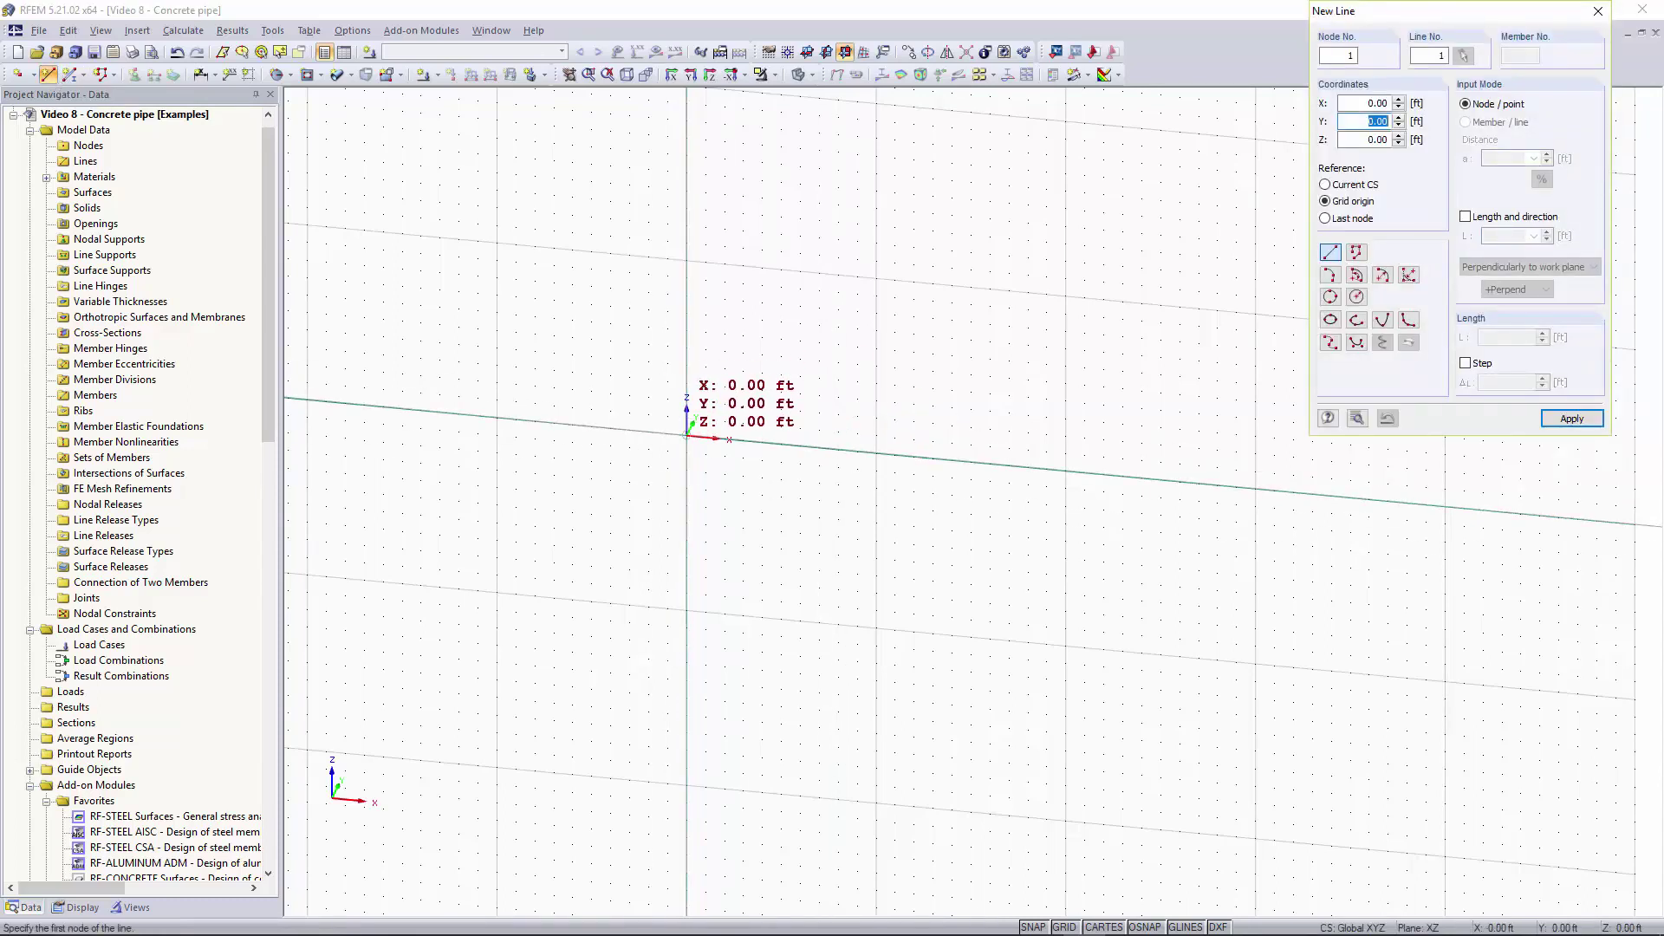
click(687, 436)
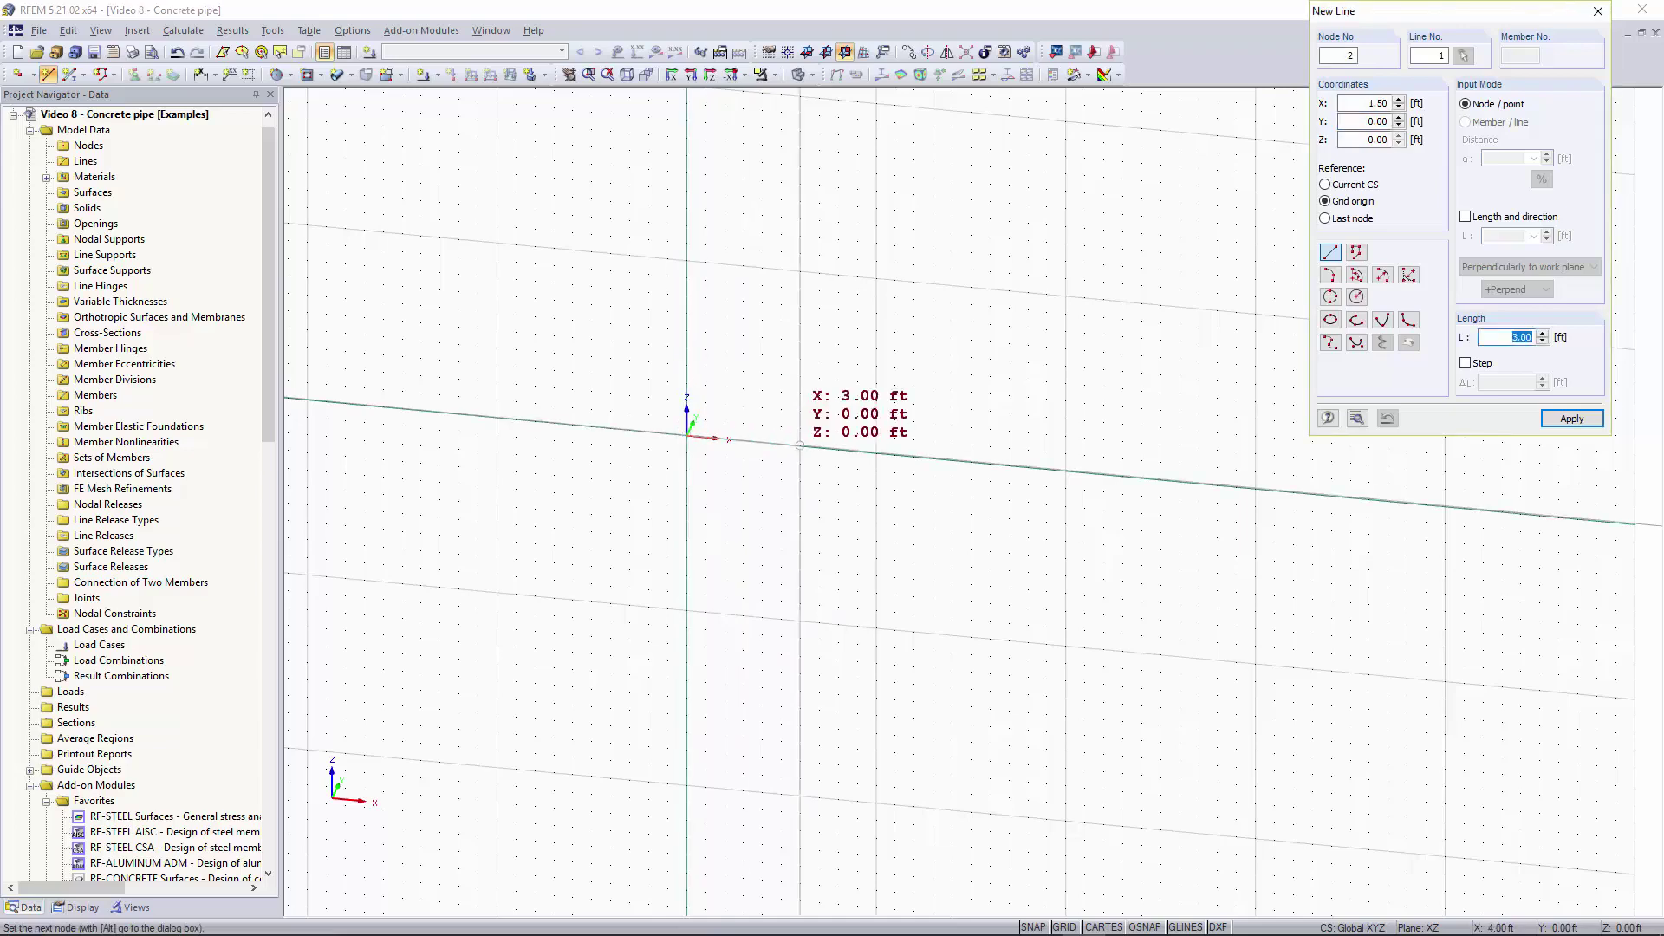
click(1065, 471)
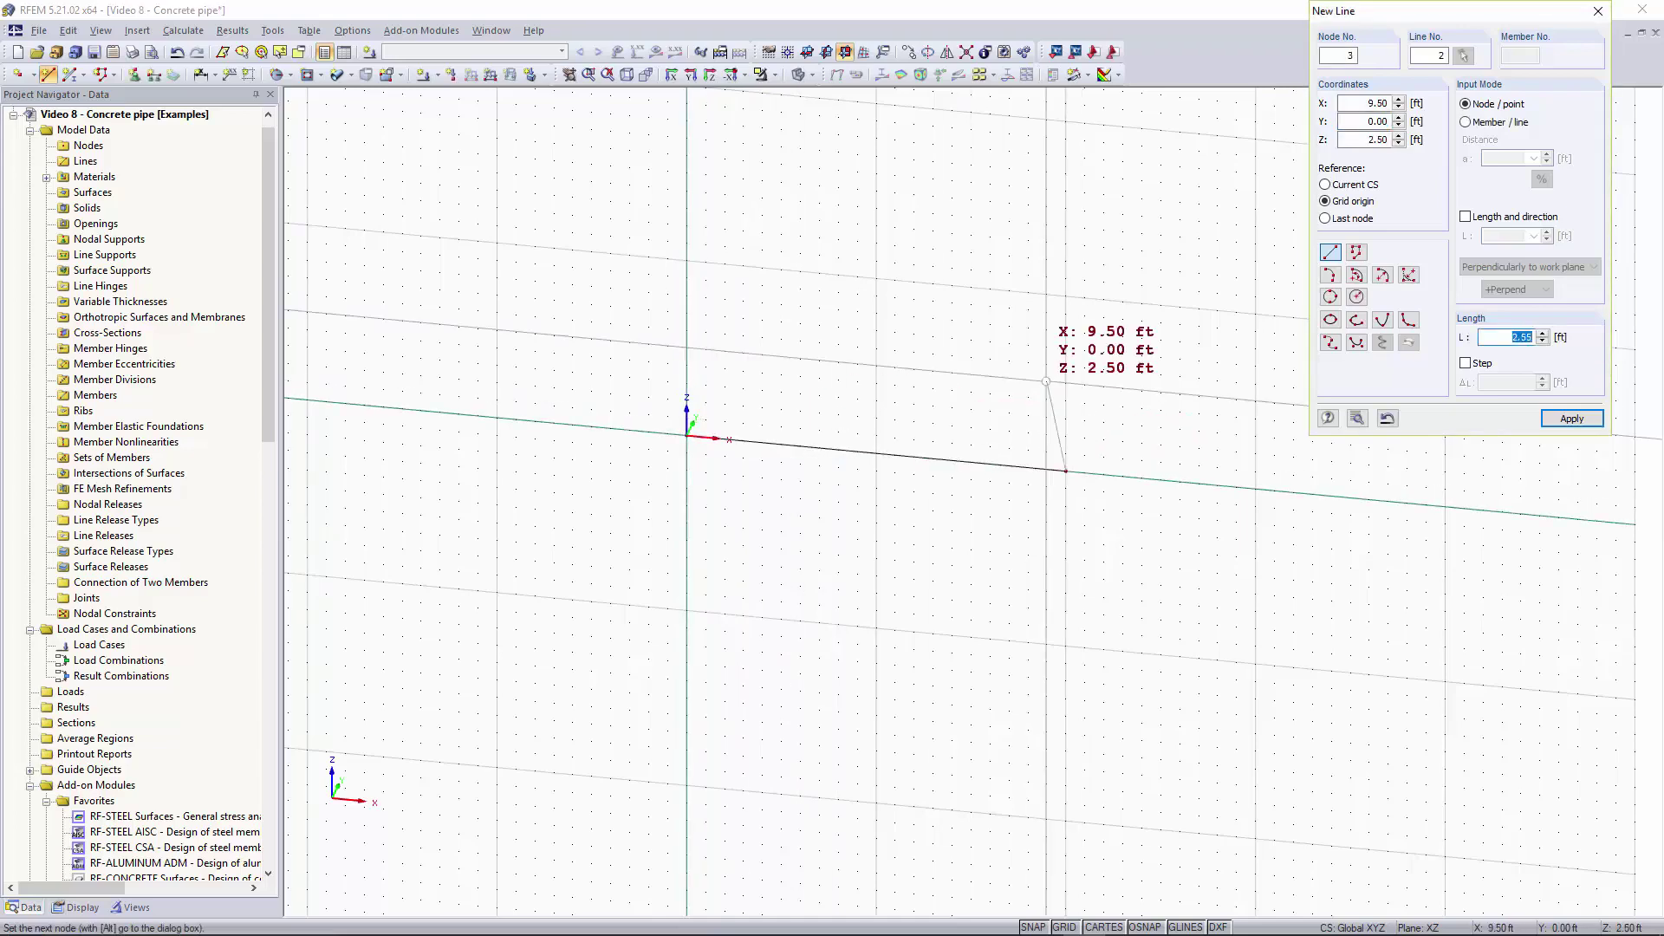
key(Escape)
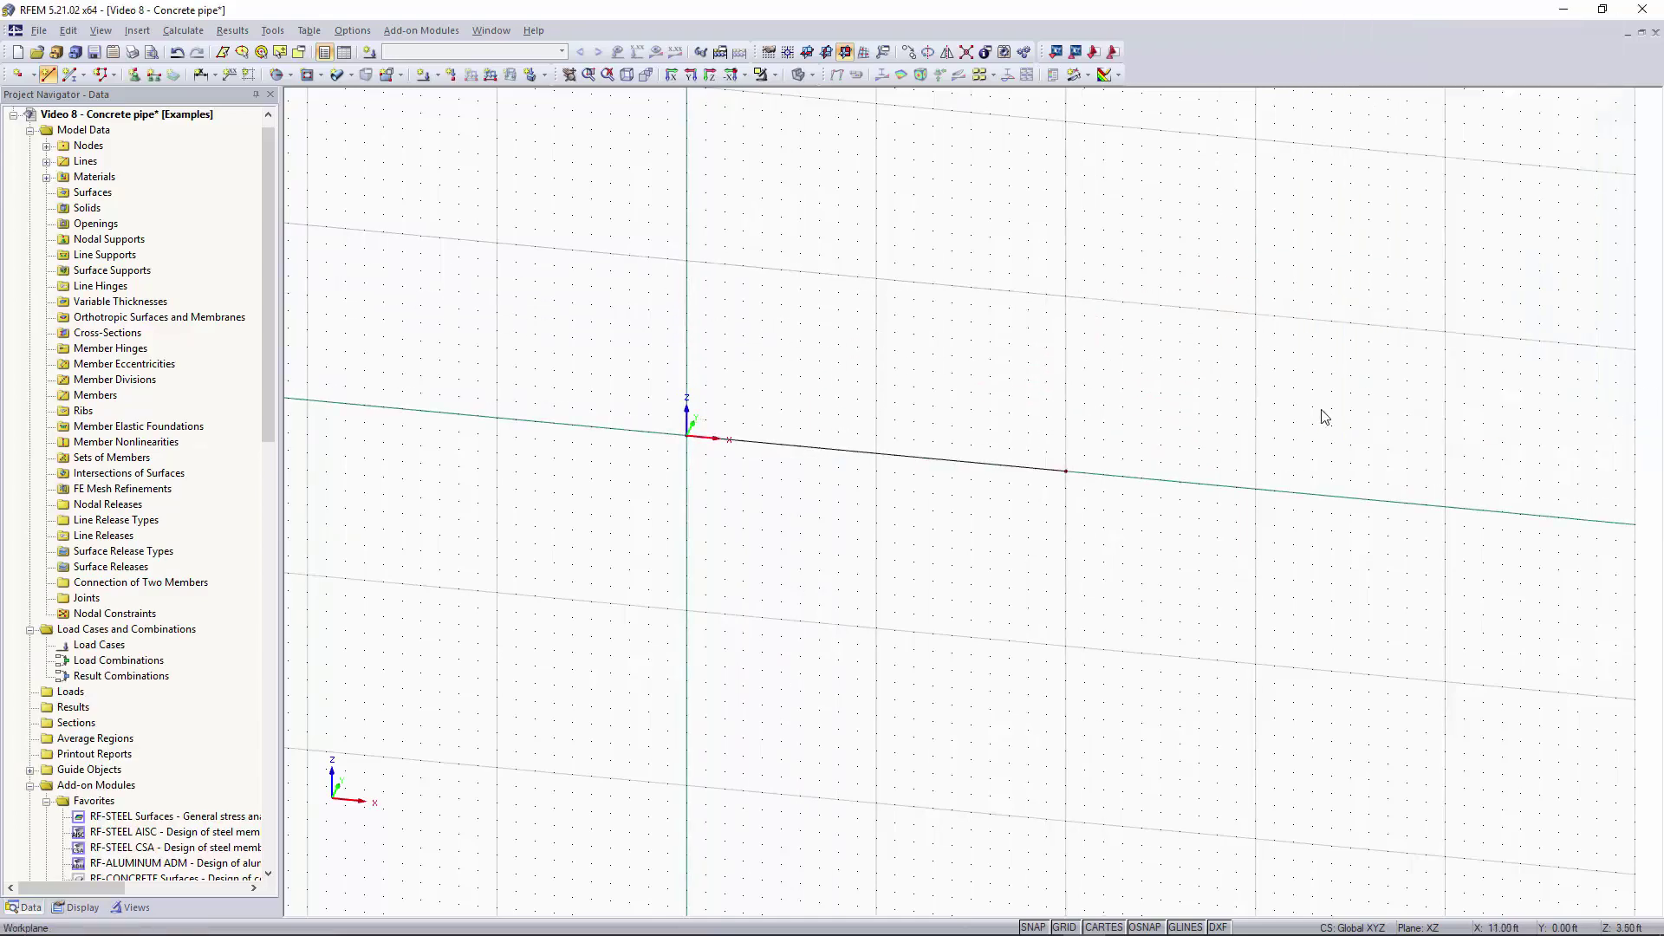
ctrl+middle_drag(1056, 276, 1000, 258)
right_click(999, 257)
click(803, 336)
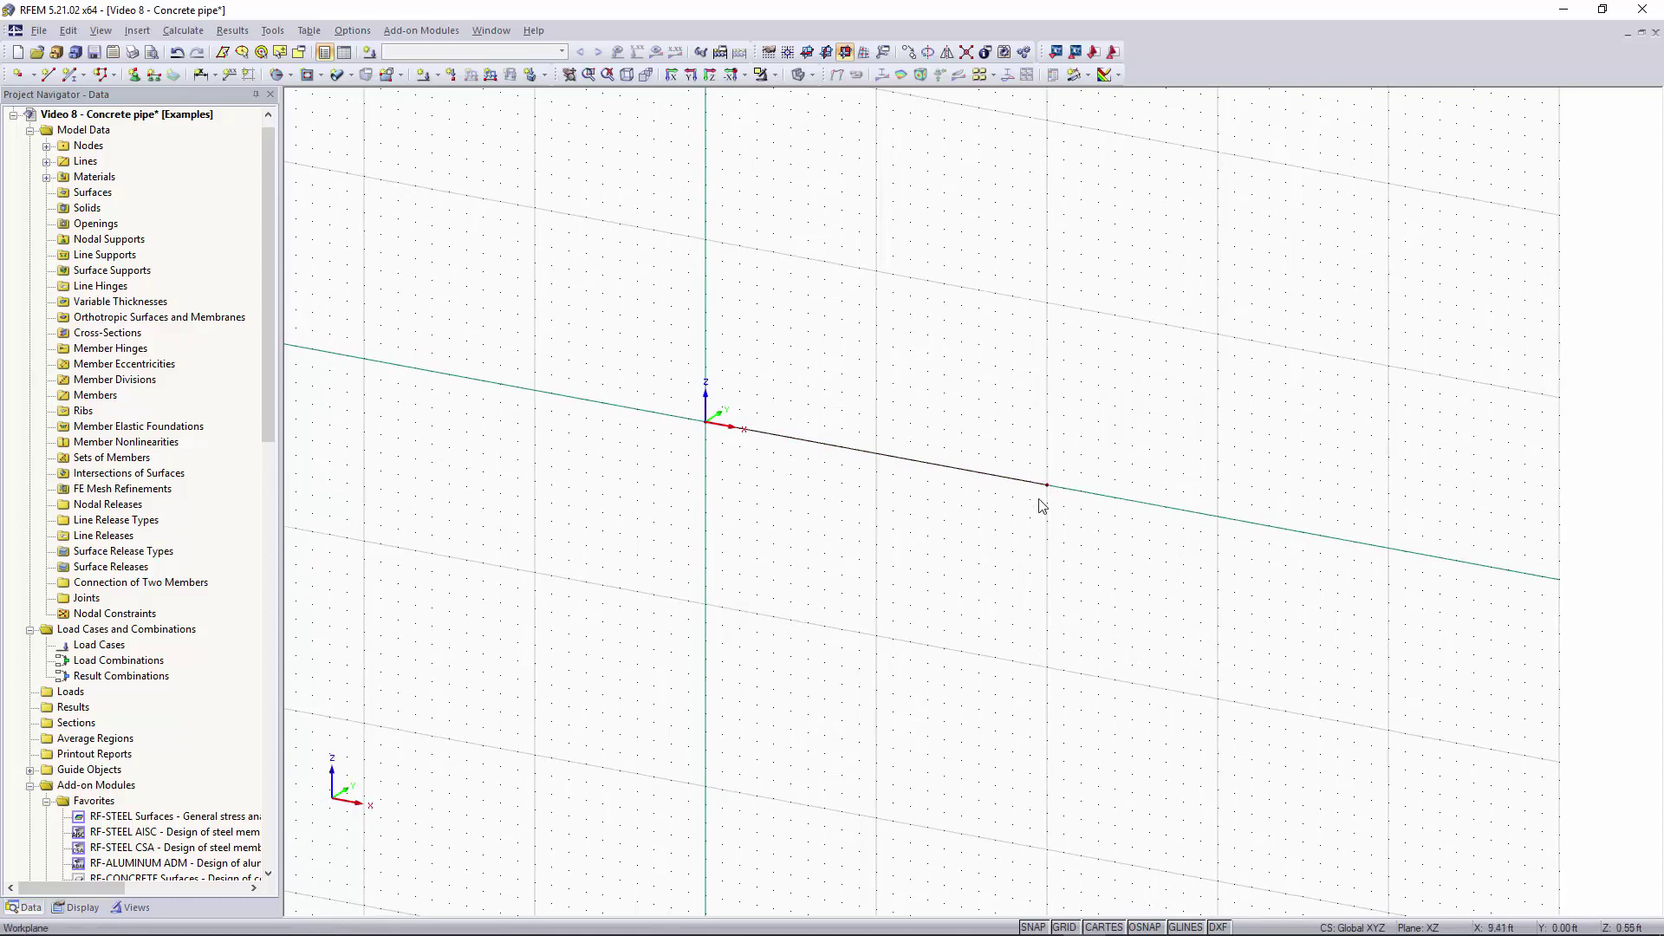
Step: Start a new pipe surface and assign it the library material Concrete f'c = 4000 psi from standard ACI 318-14
click(350, 76)
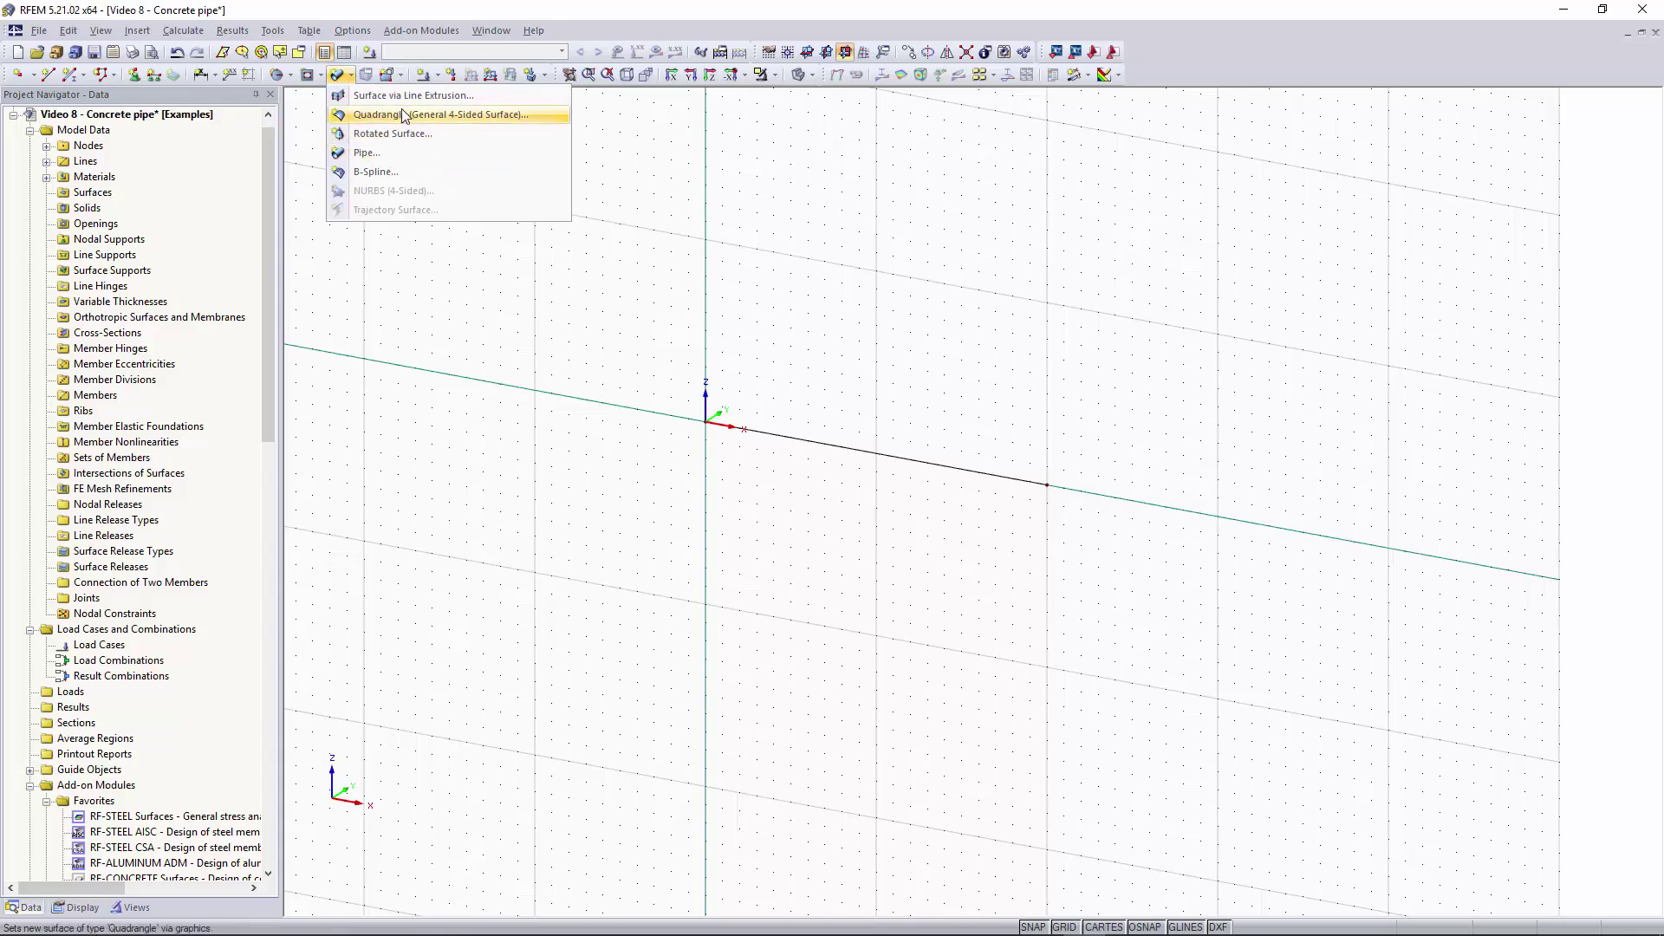
click(399, 153)
drag(854, 254, 875, 189)
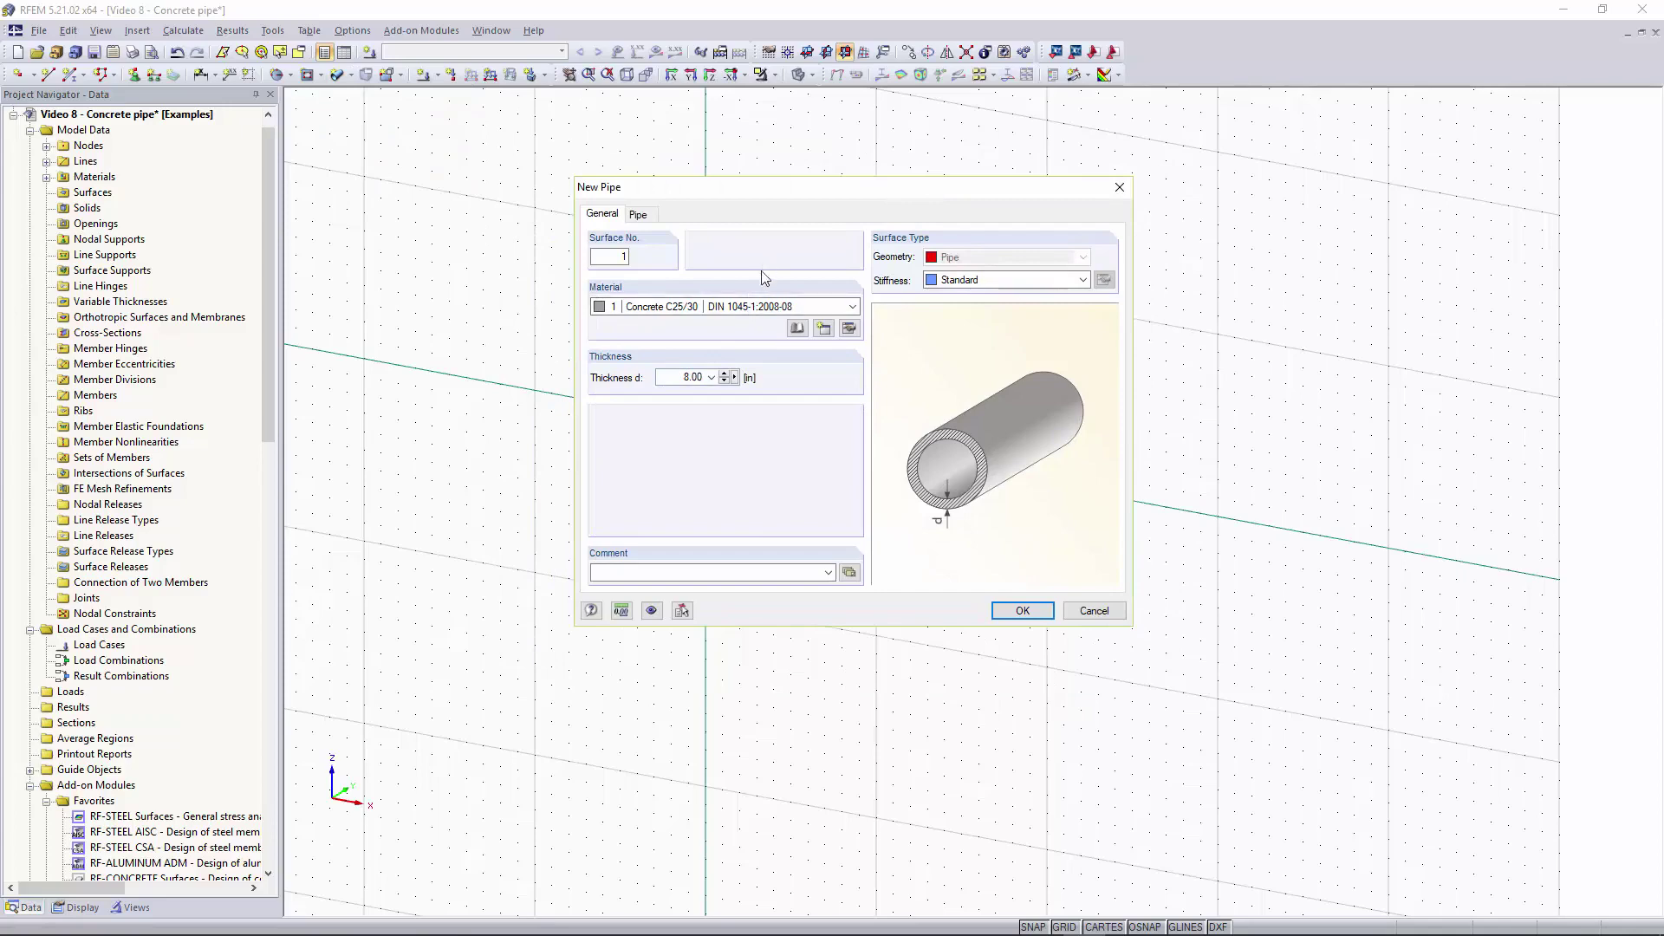
click(798, 329)
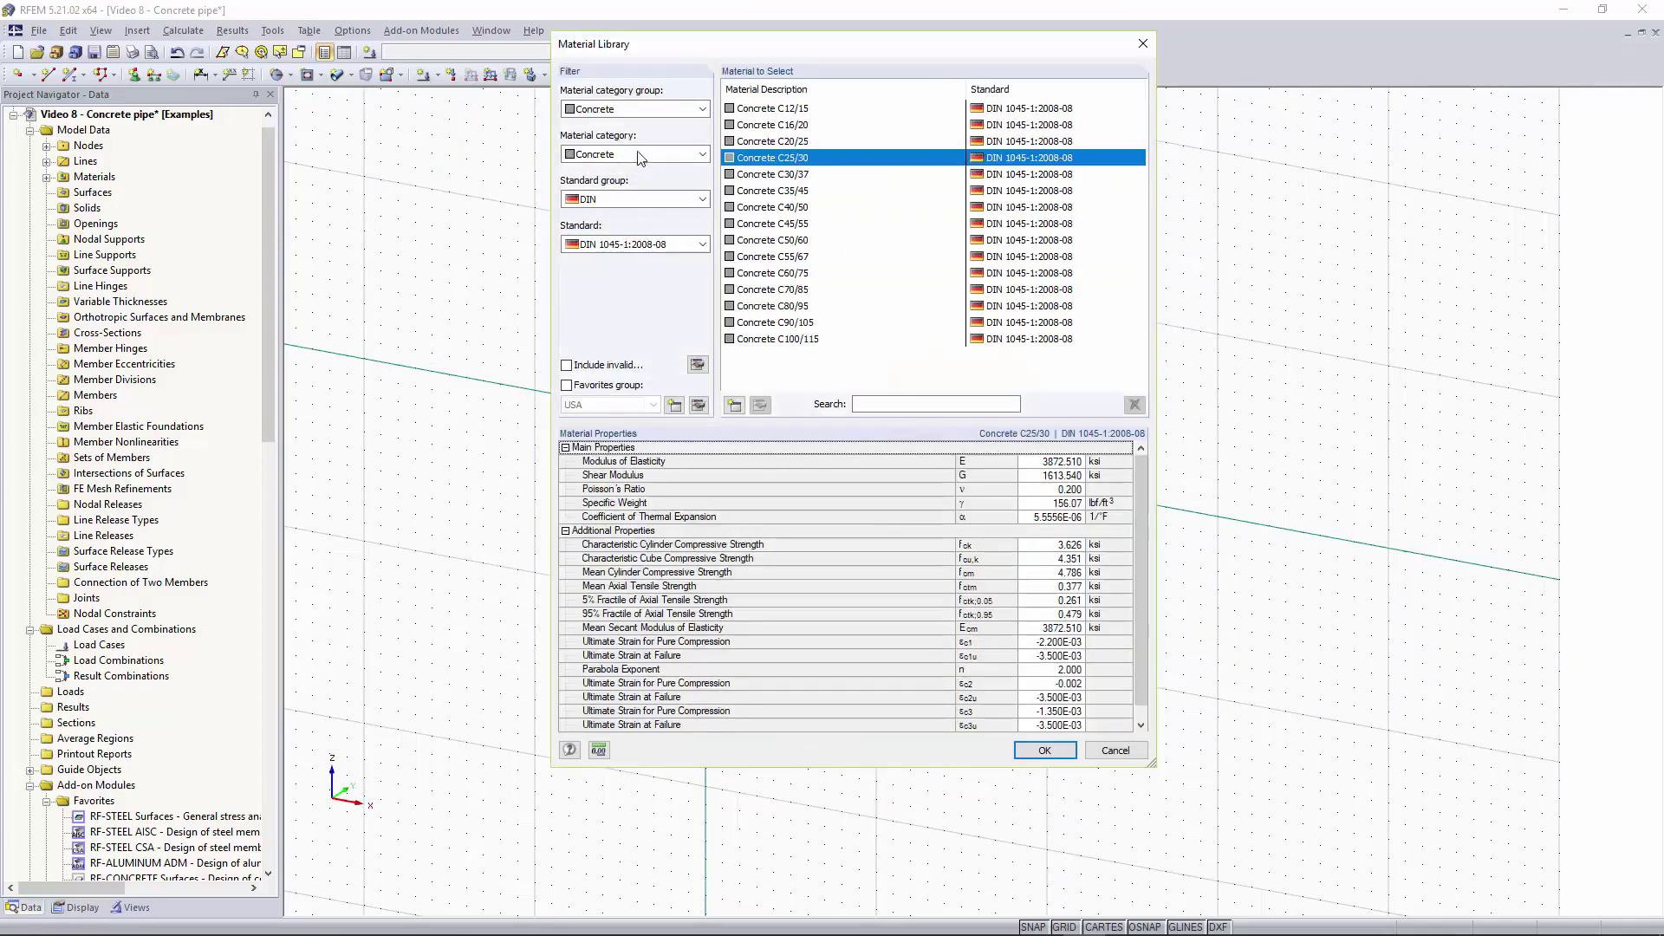
click(642, 198)
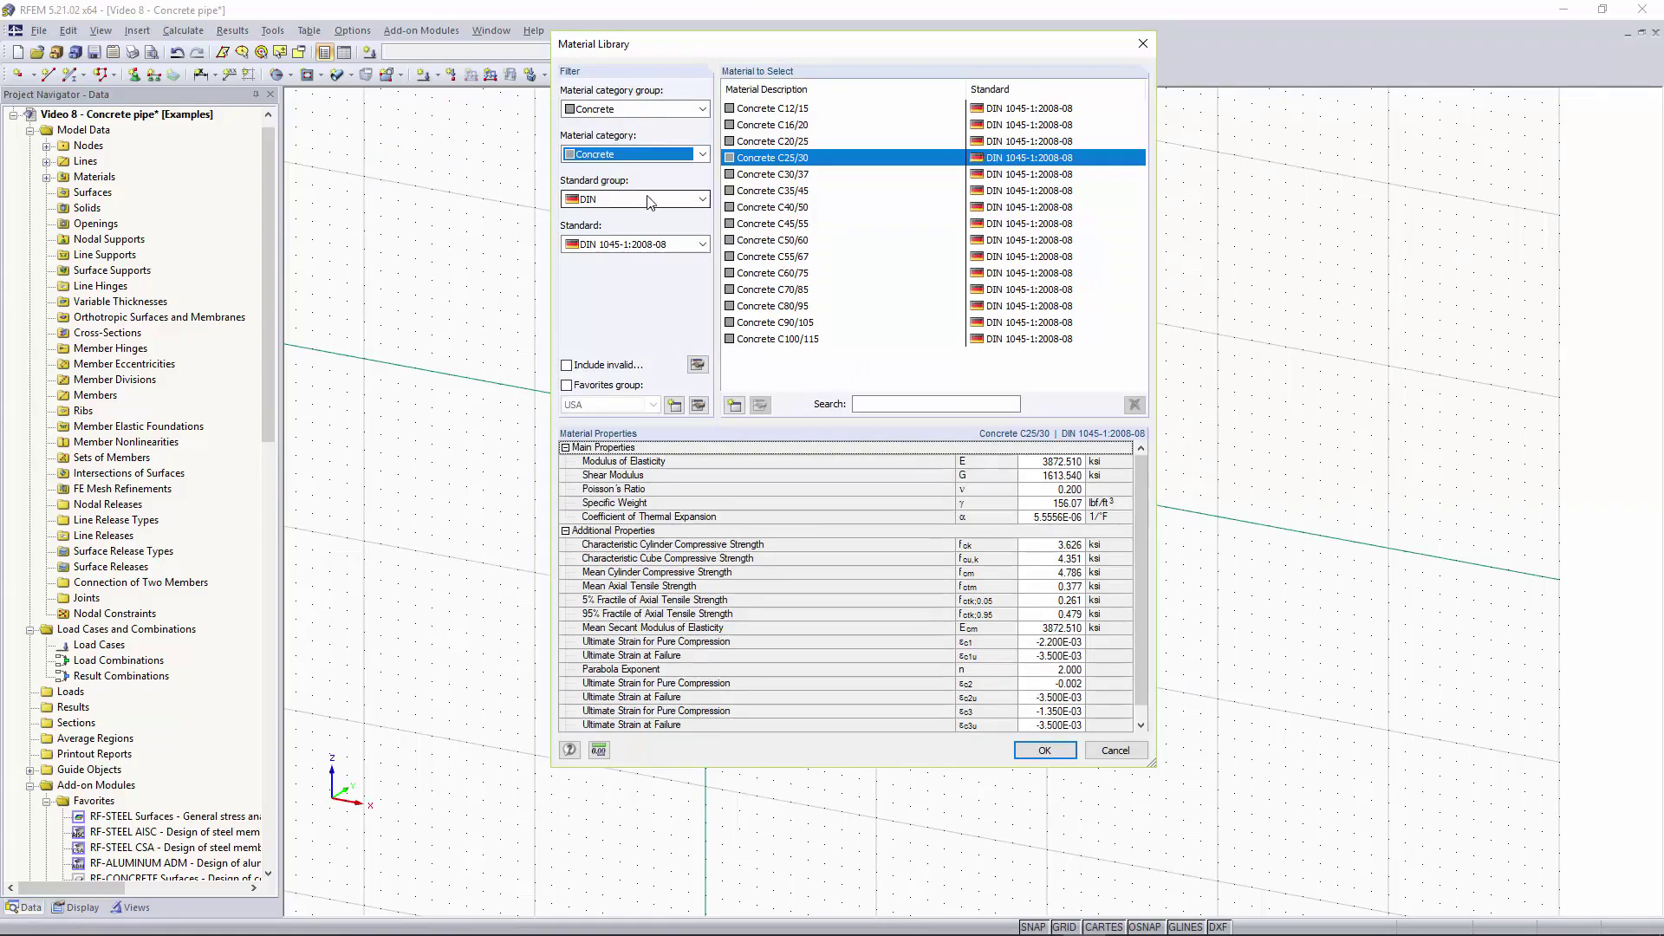
click(661, 241)
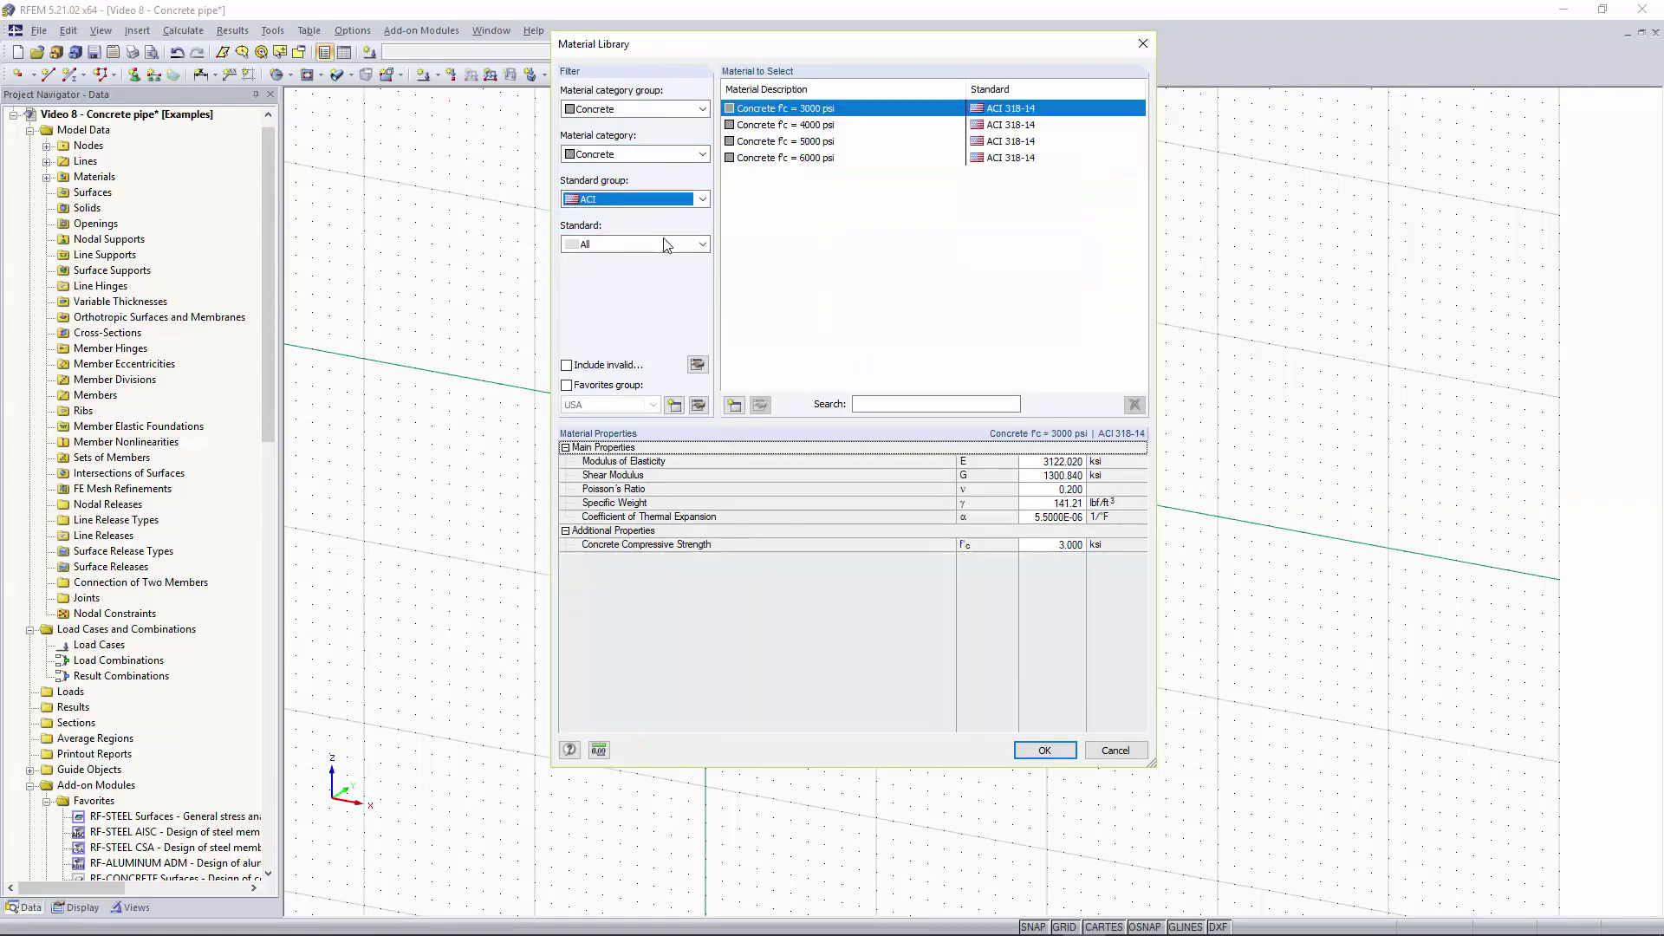
click(667, 244)
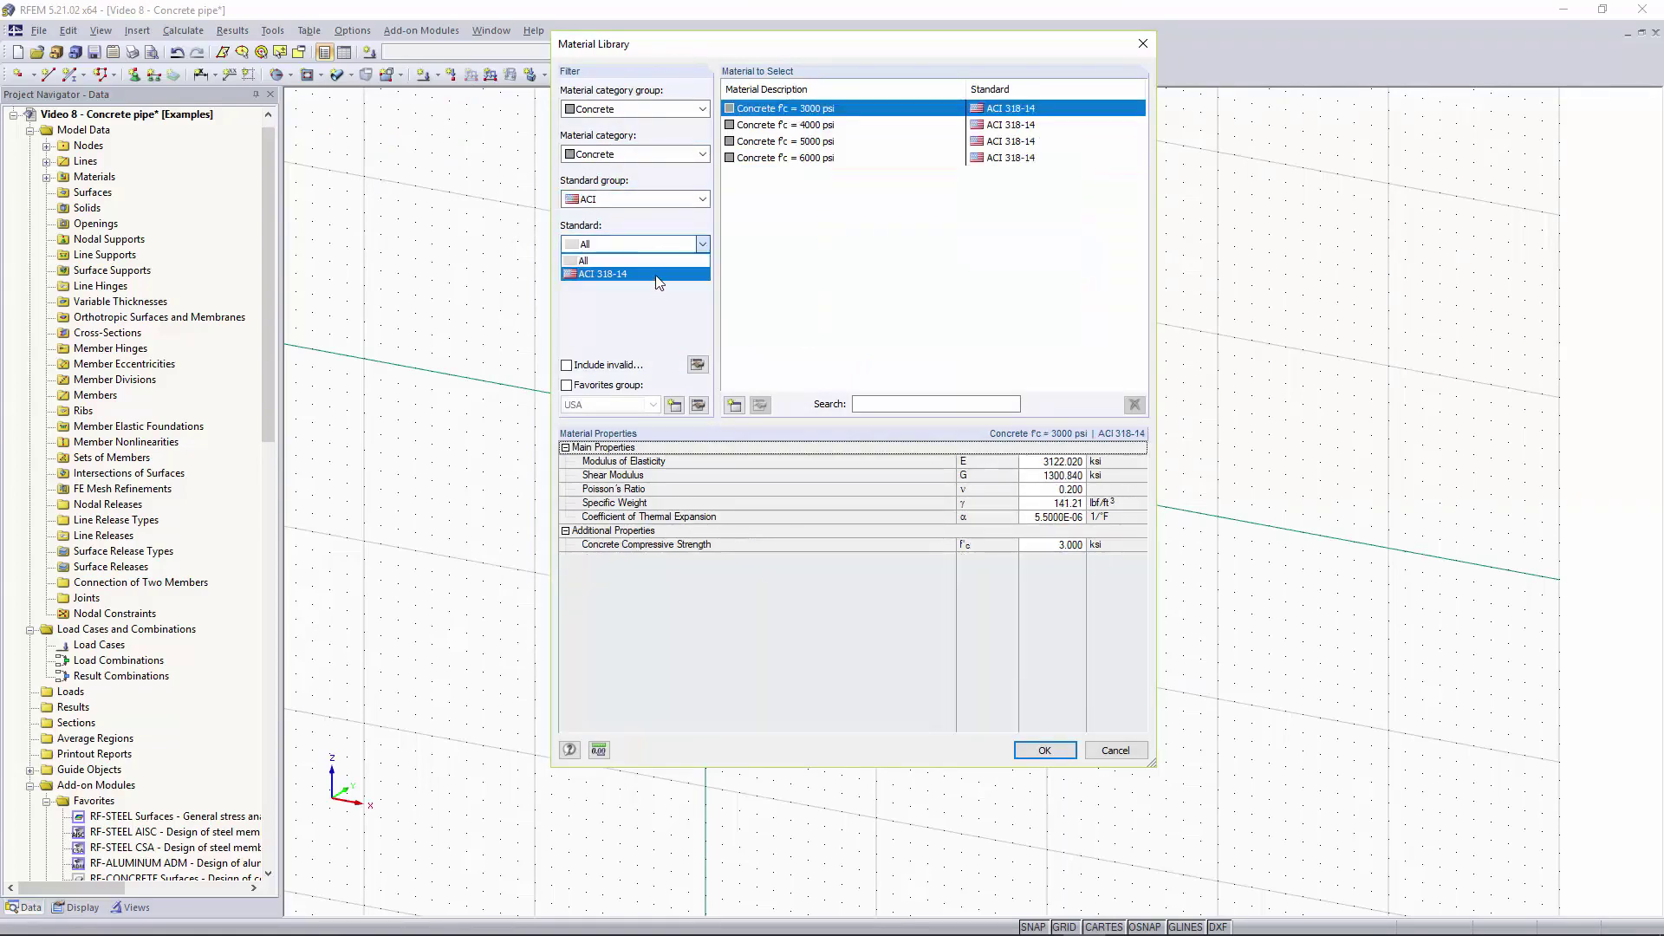
click(659, 275)
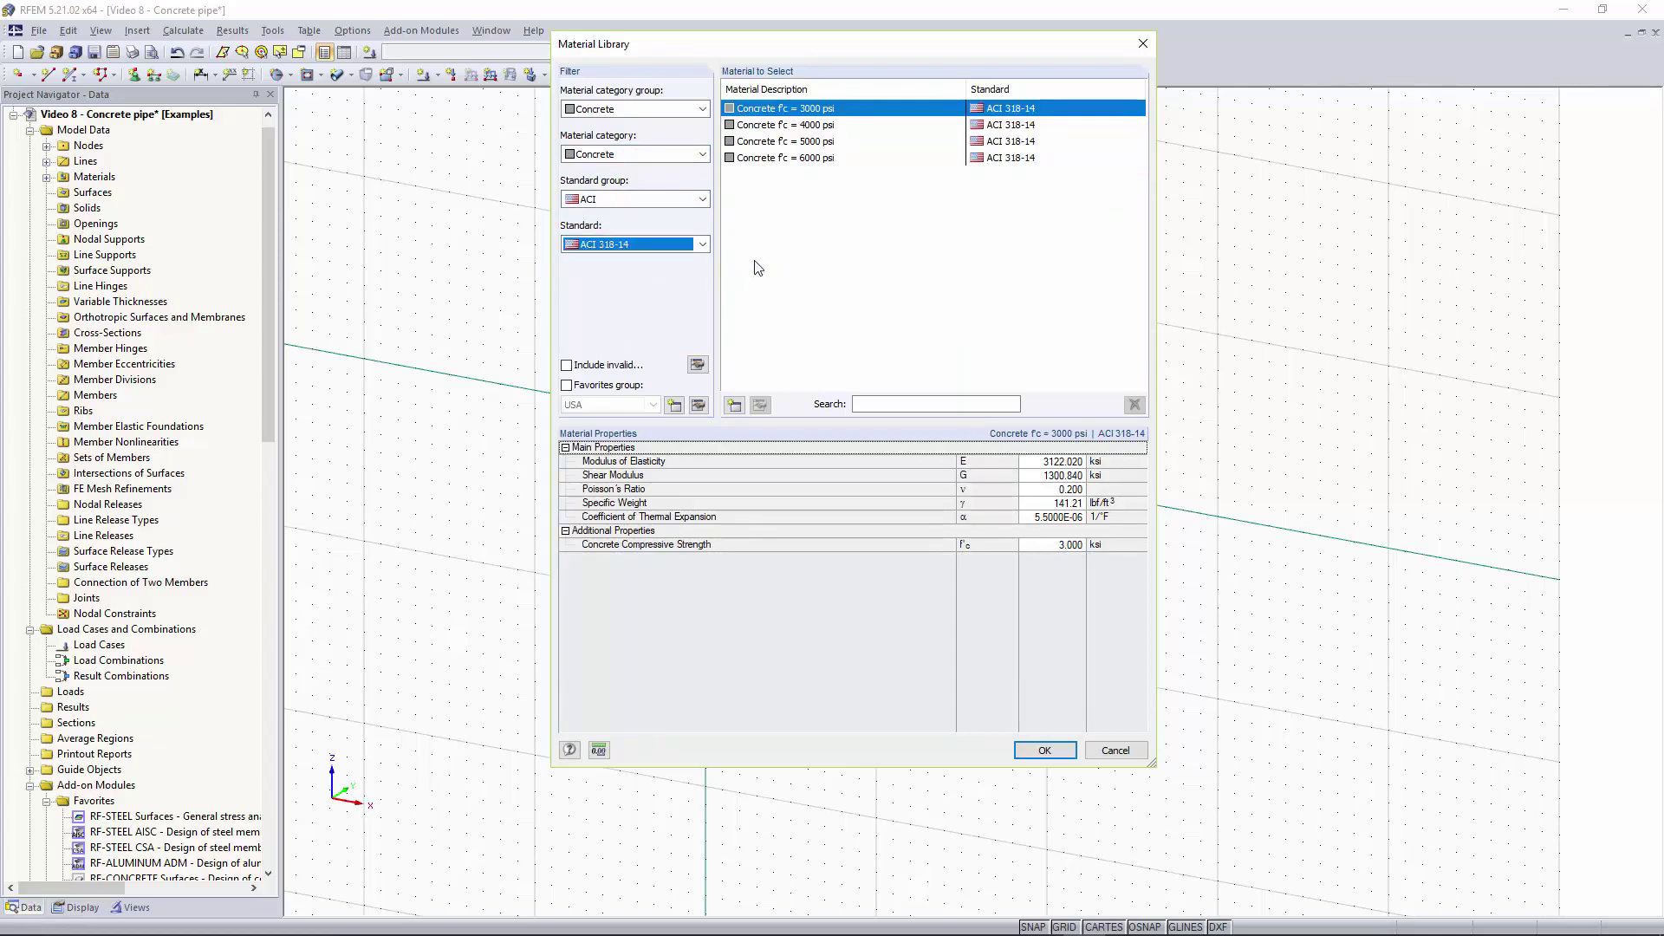
click(819, 125)
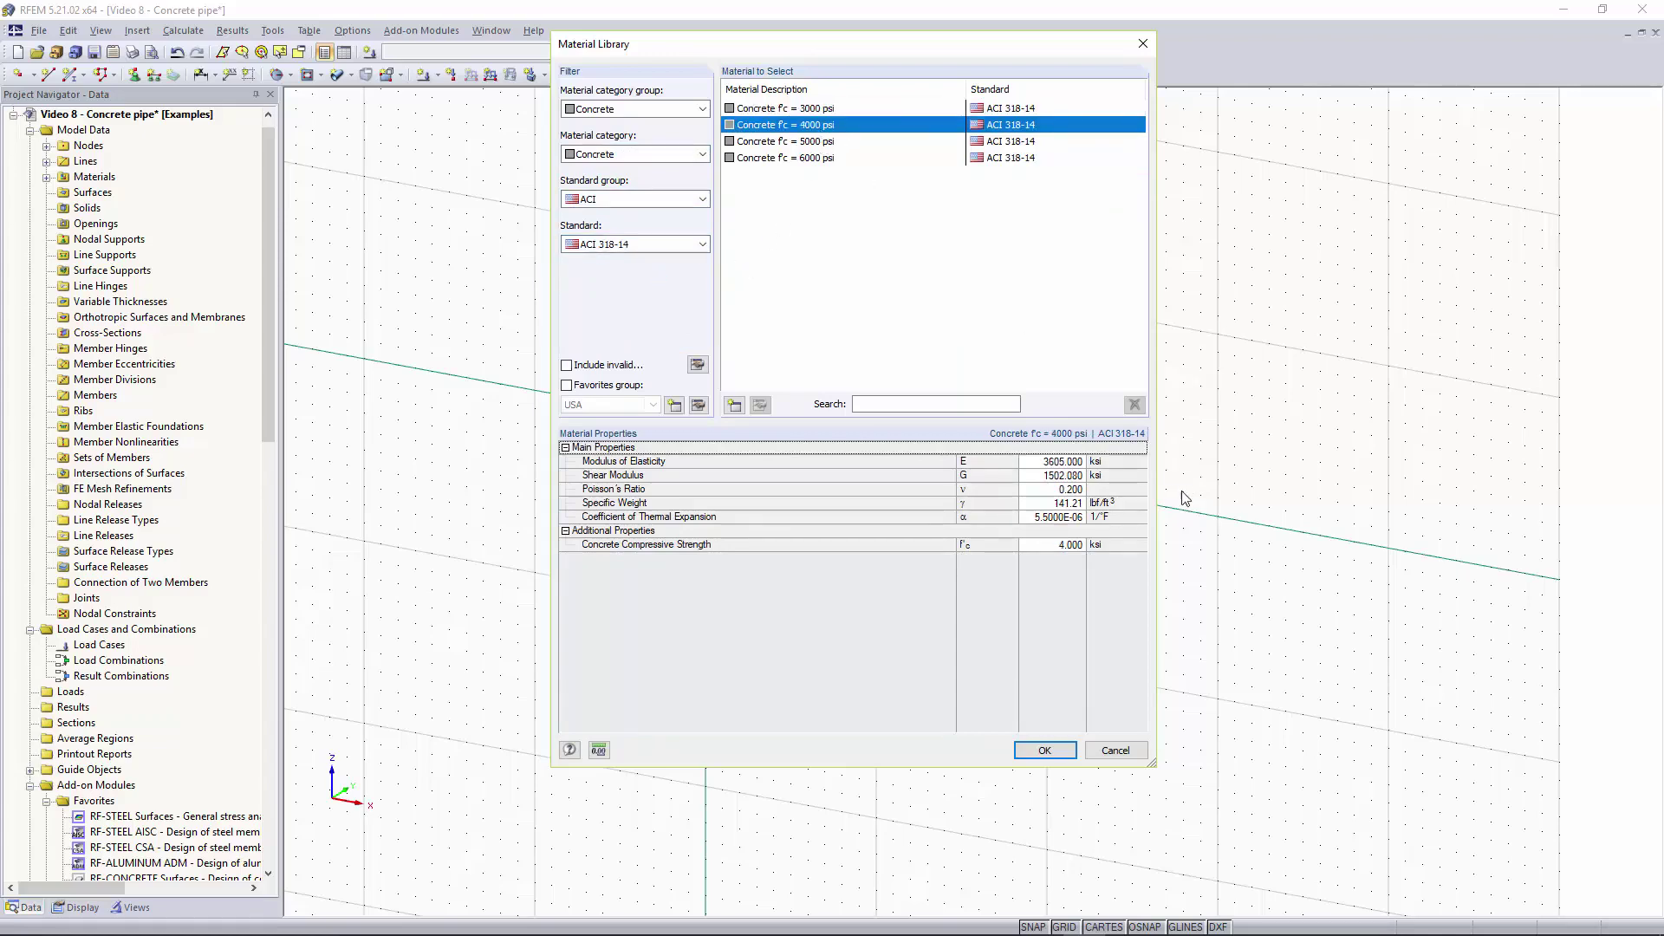
click(1044, 749)
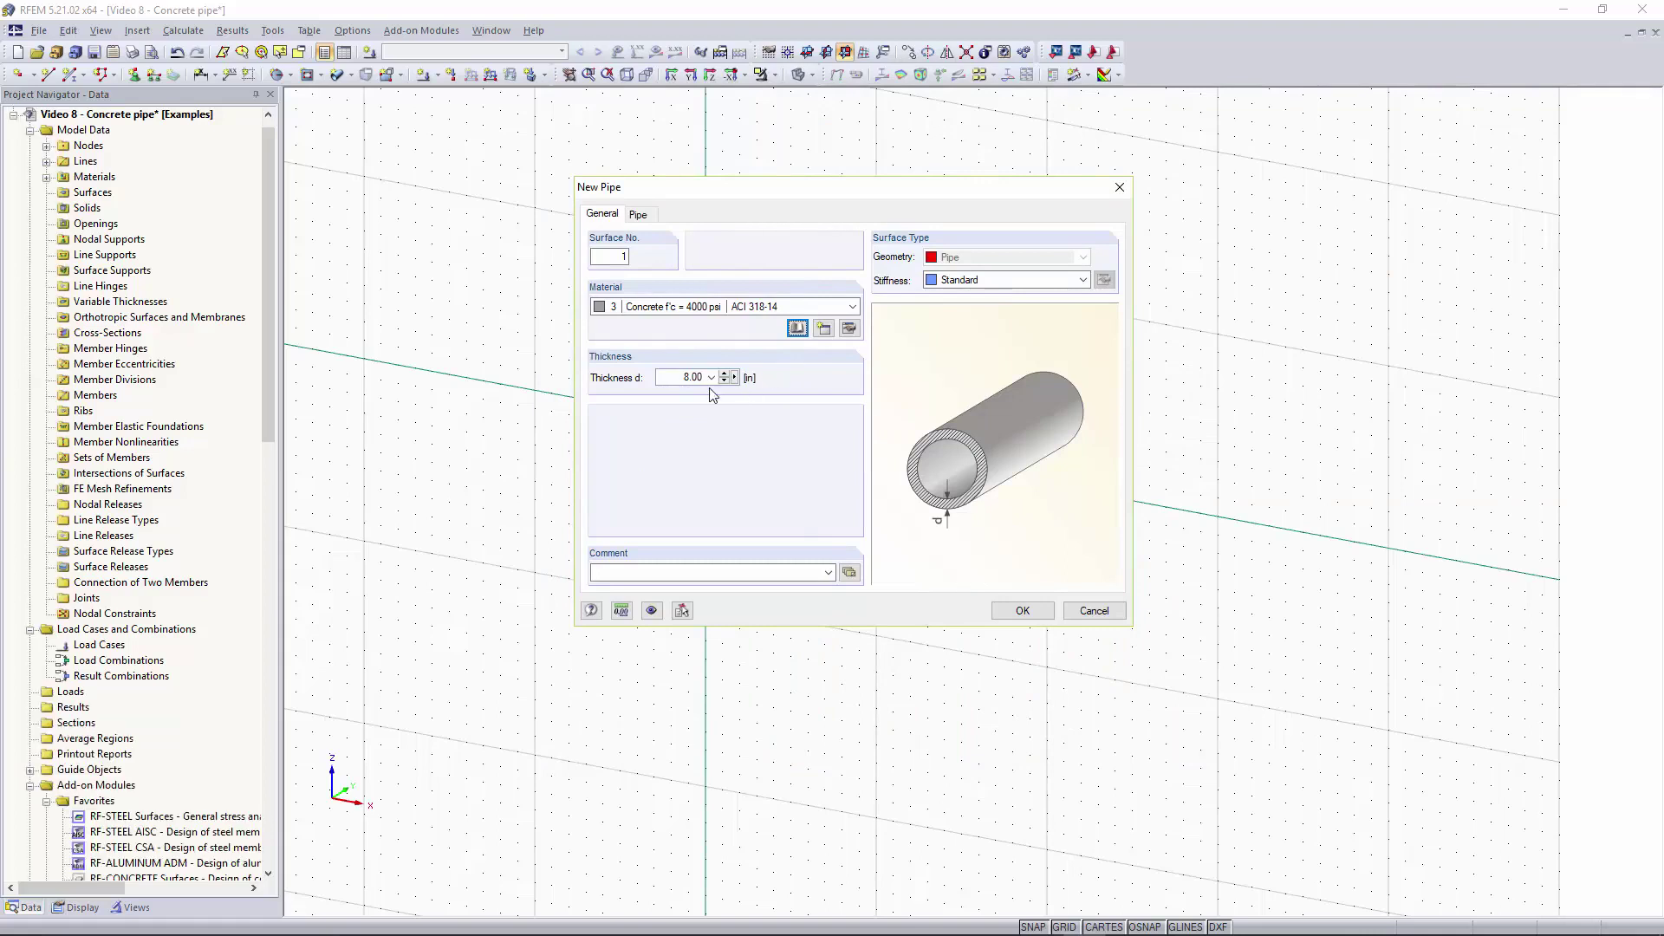
Step: Define the pipe's wall thickness and radius, and generate the pipe around the drawn line as its center line
click(675, 381)
click(638, 215)
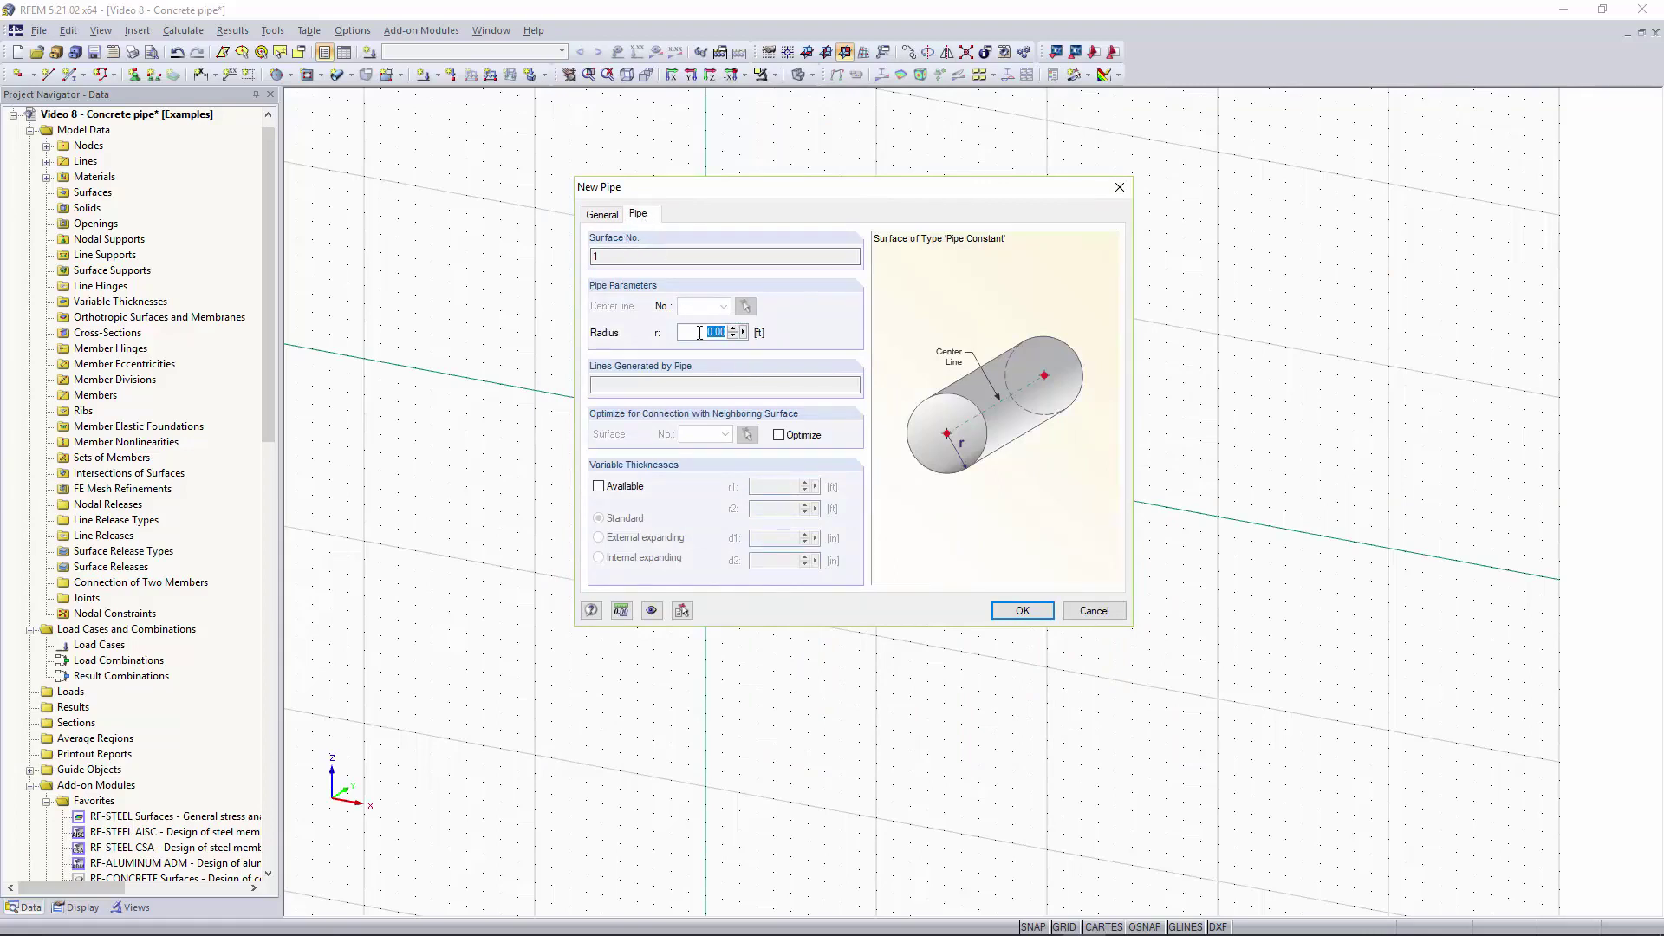
key(Return)
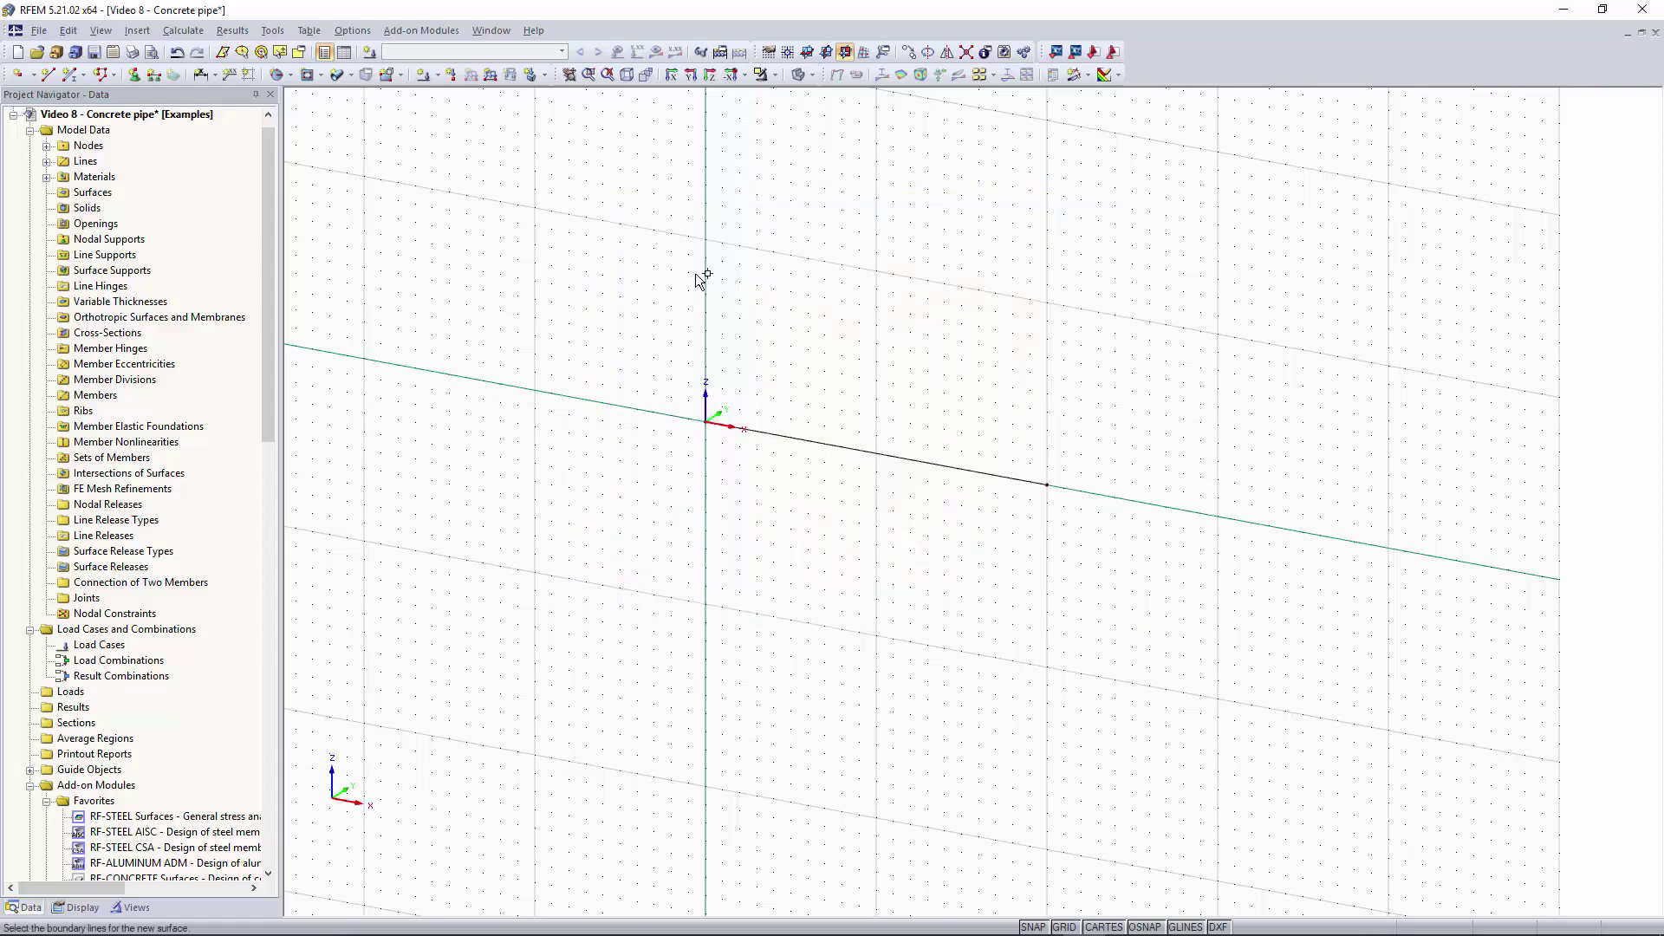
click(844, 443)
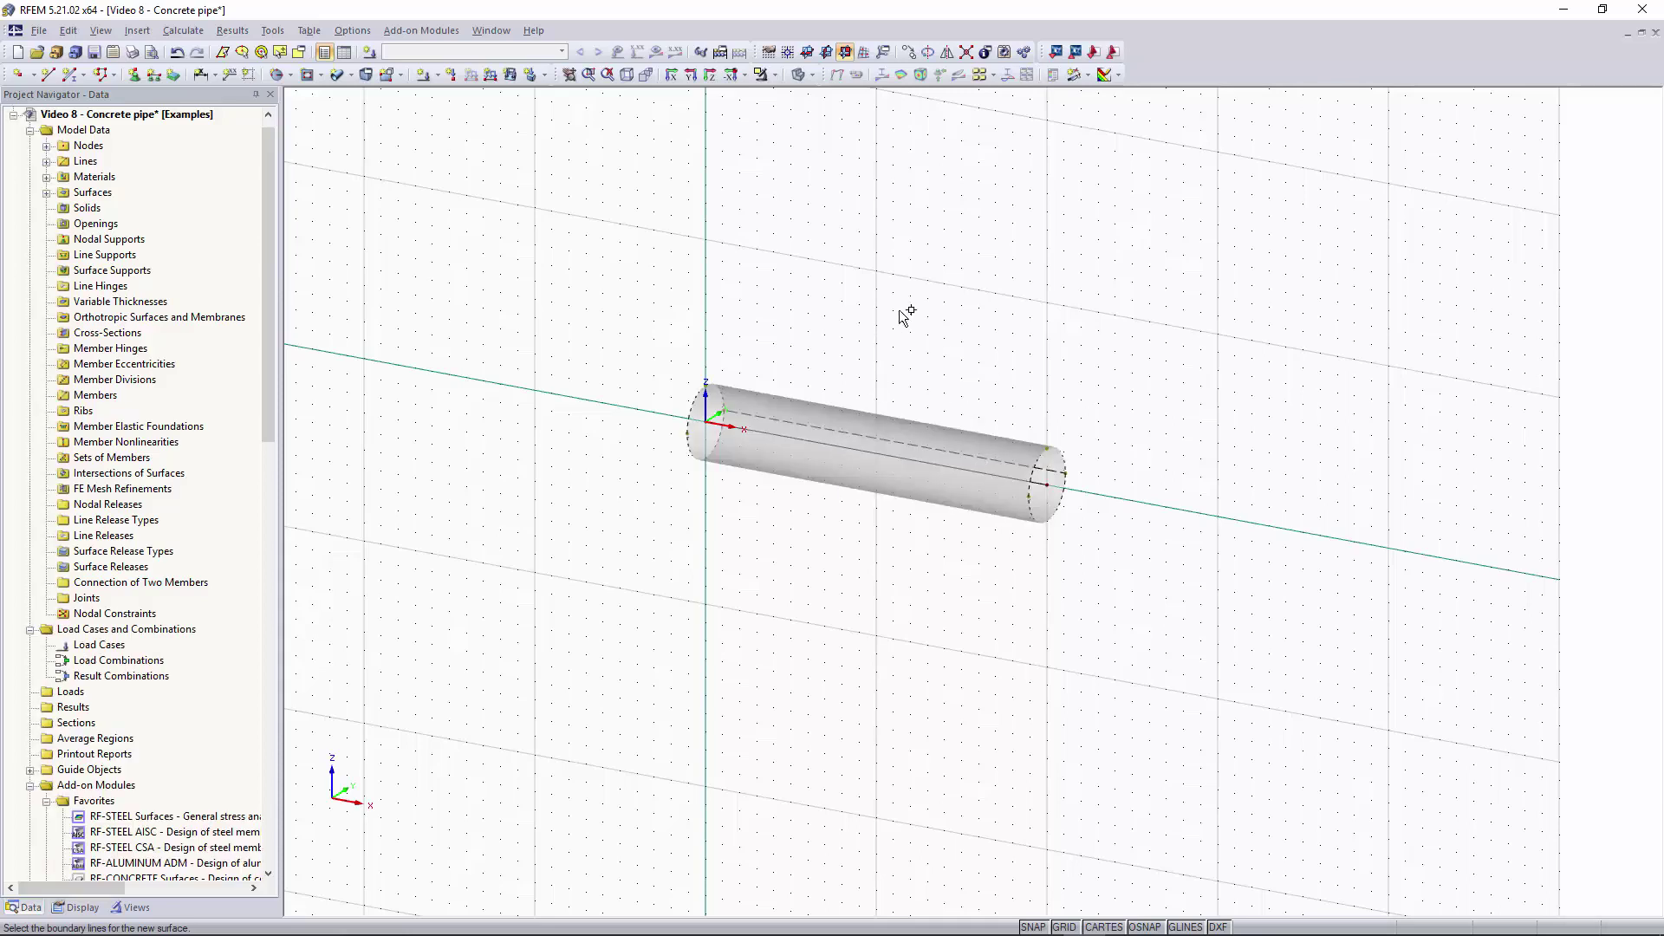
right_click(863, 280)
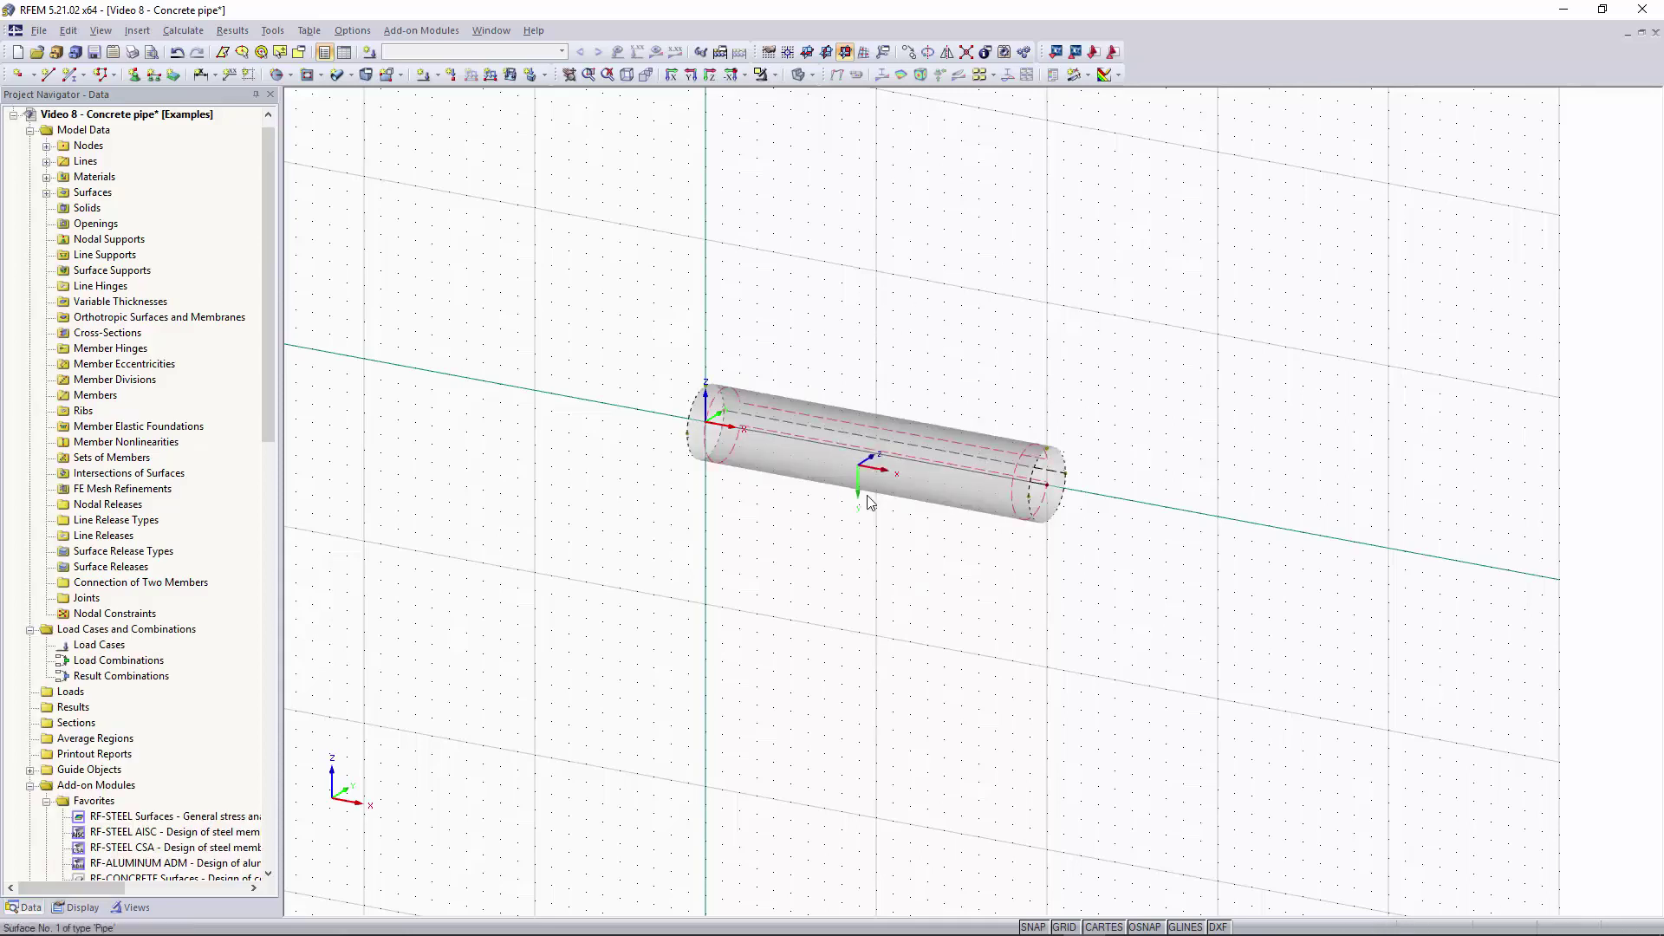
Step: Select the pipe surface for a closer look and change the model display to wireframe mode
ctrl+middle_drag(1081, 387, 1044, 390)
right_click(1044, 390)
click(983, 363)
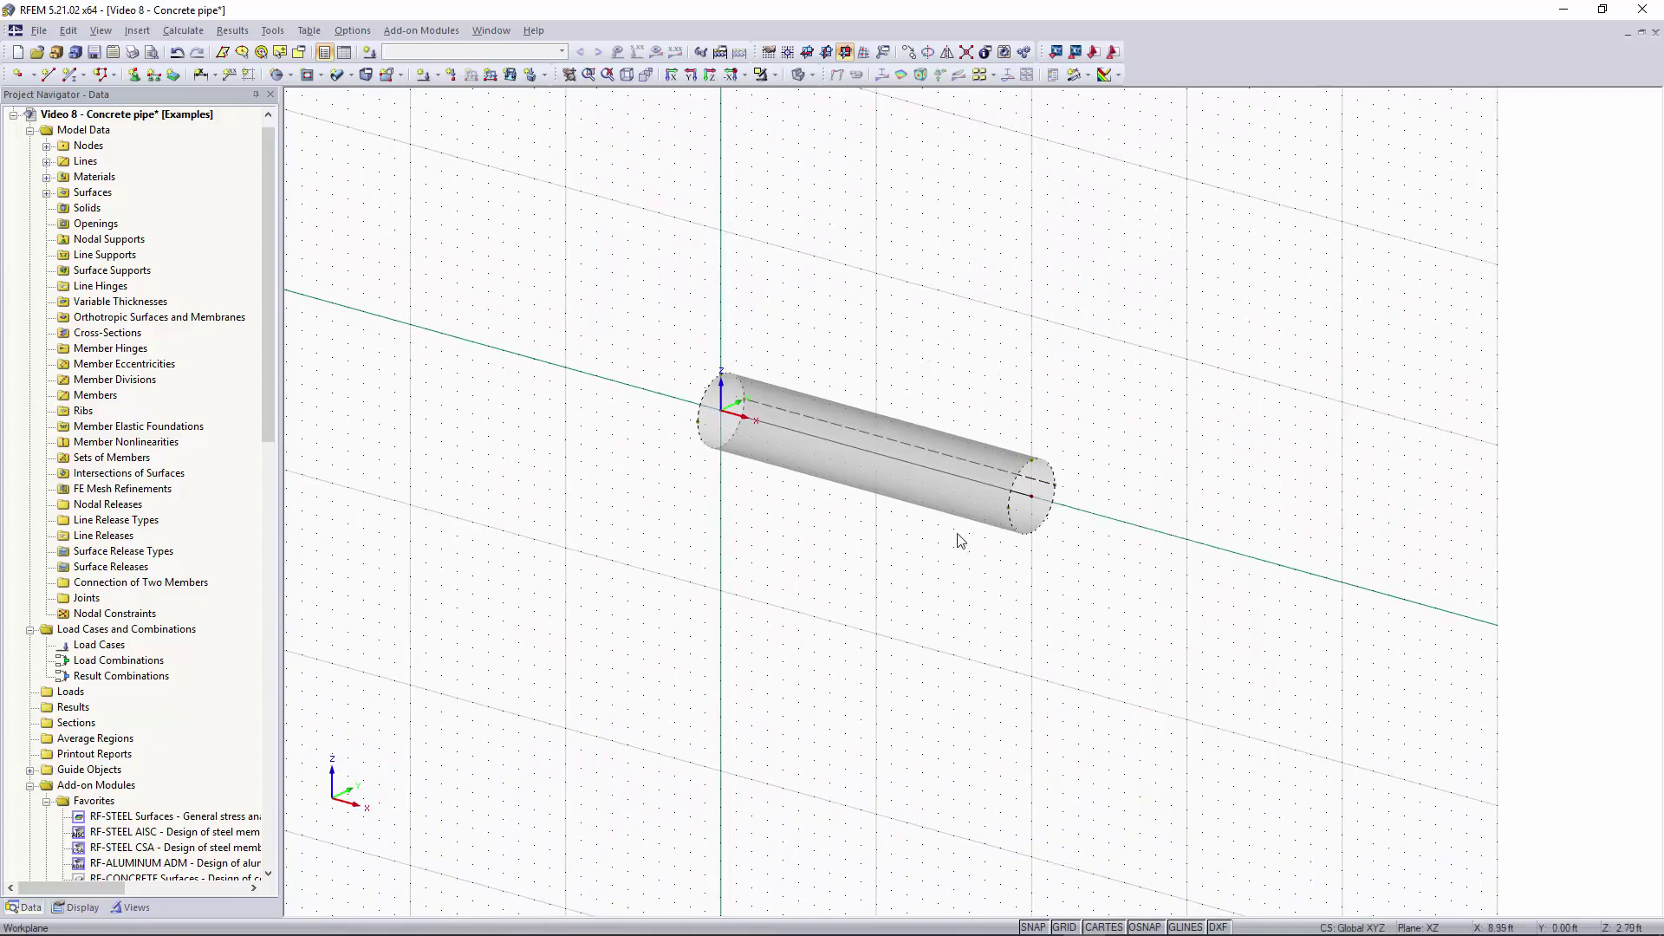
click(954, 508)
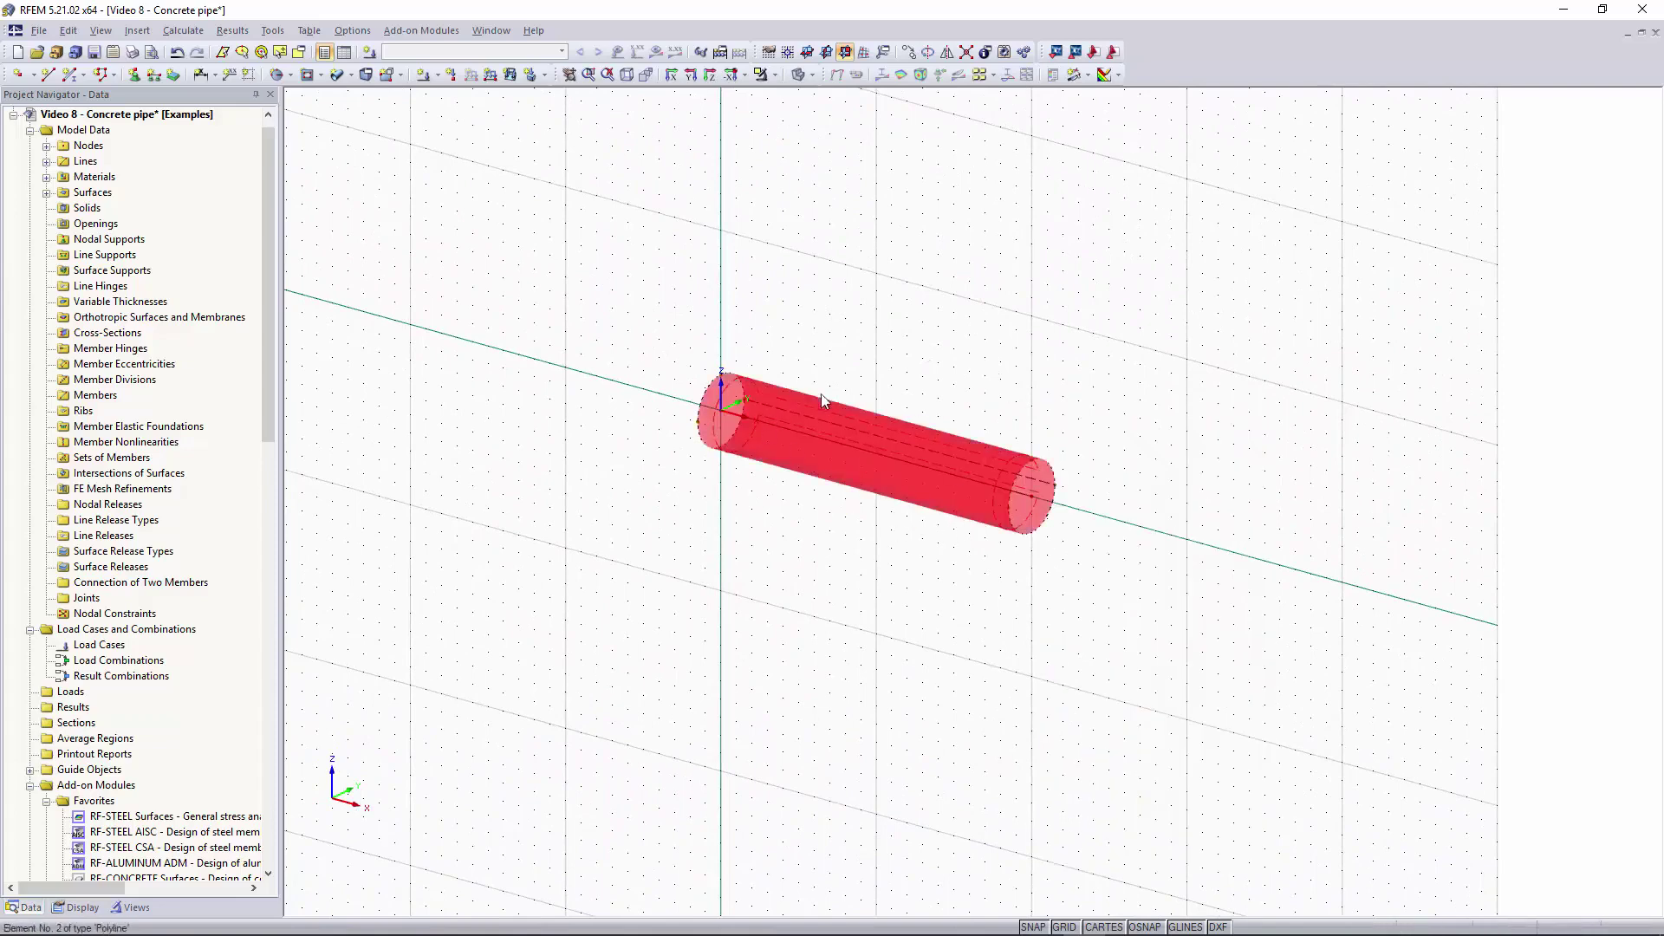
scroll(945, 516, down, 1)
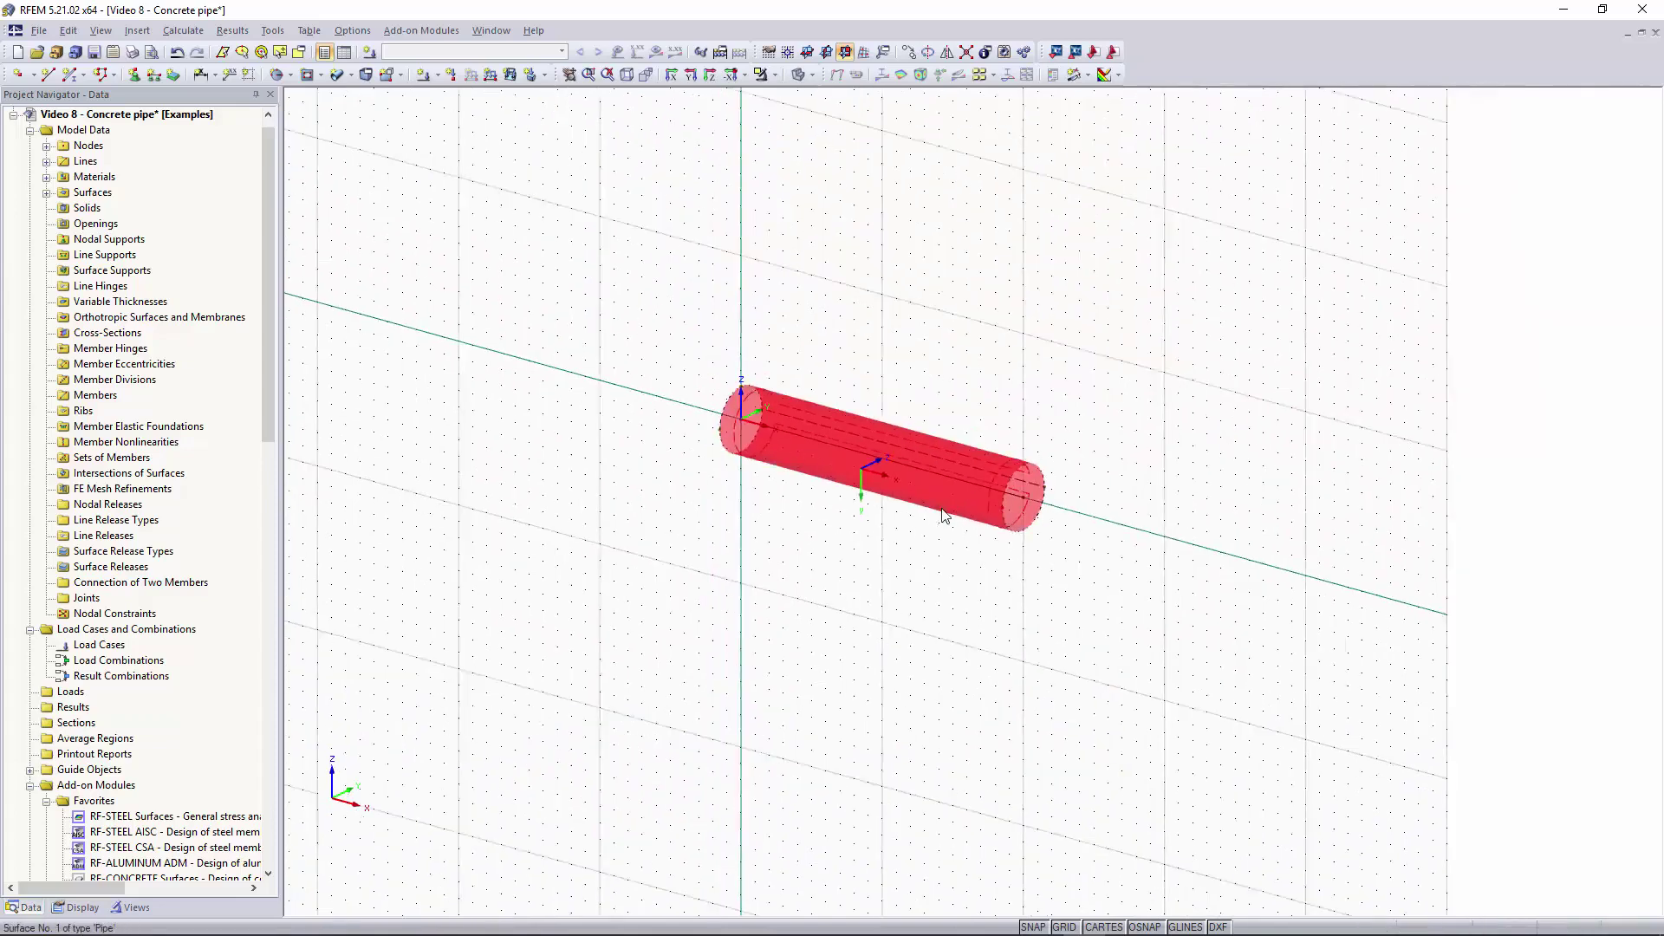
scroll(944, 516, up, 4)
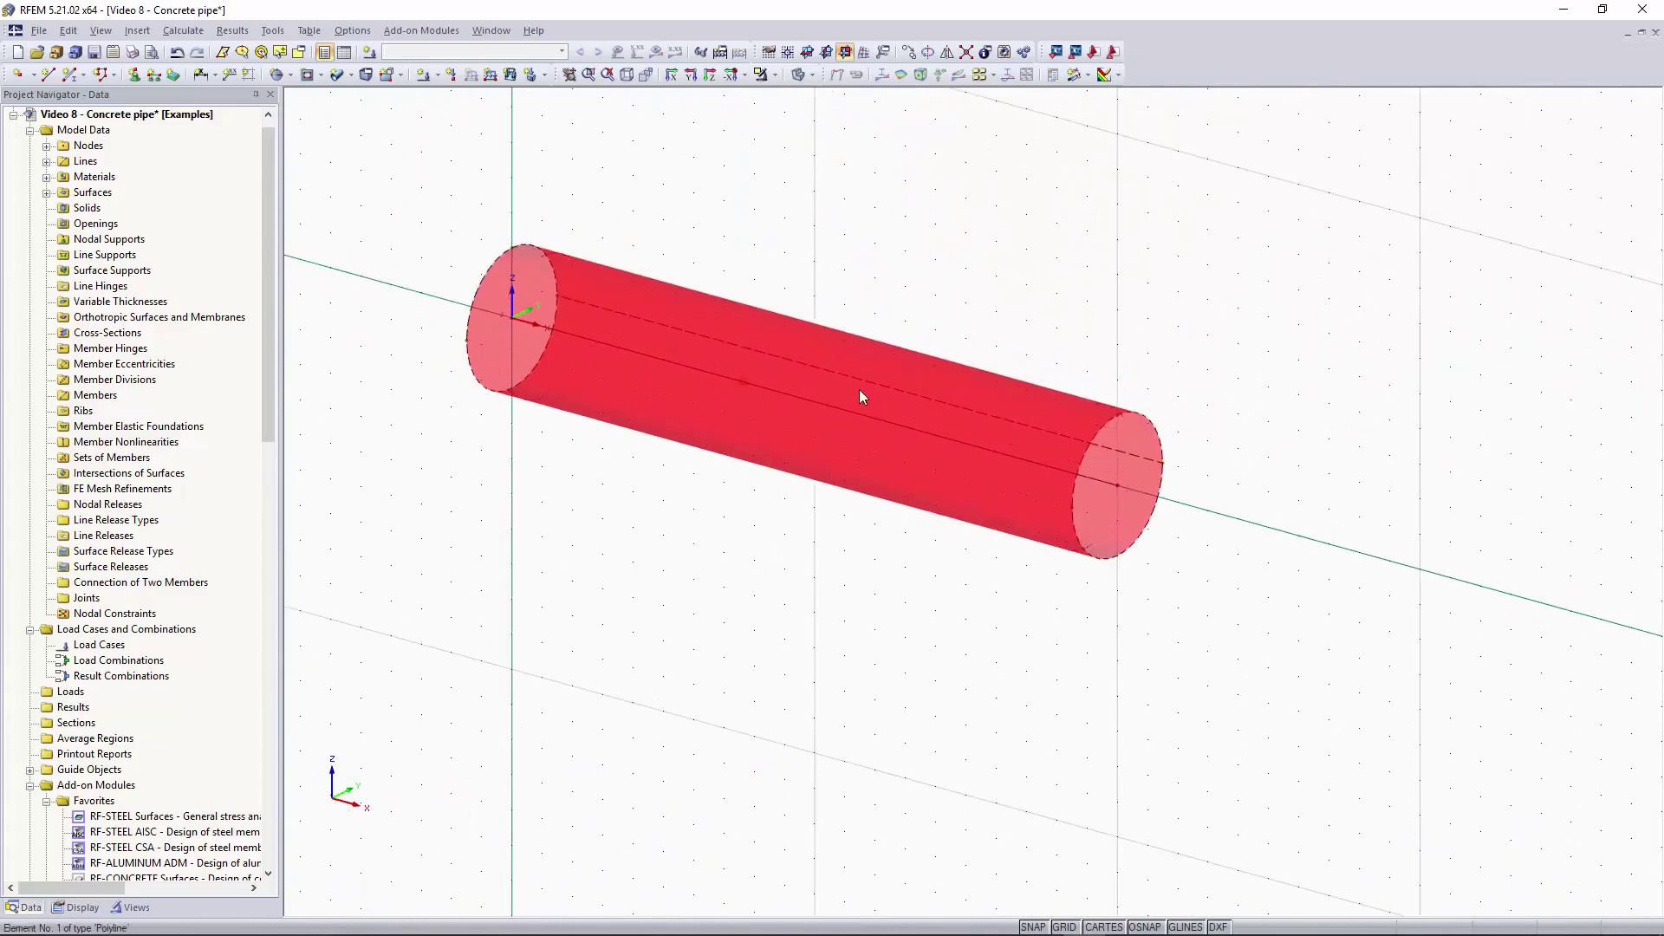
click(797, 76)
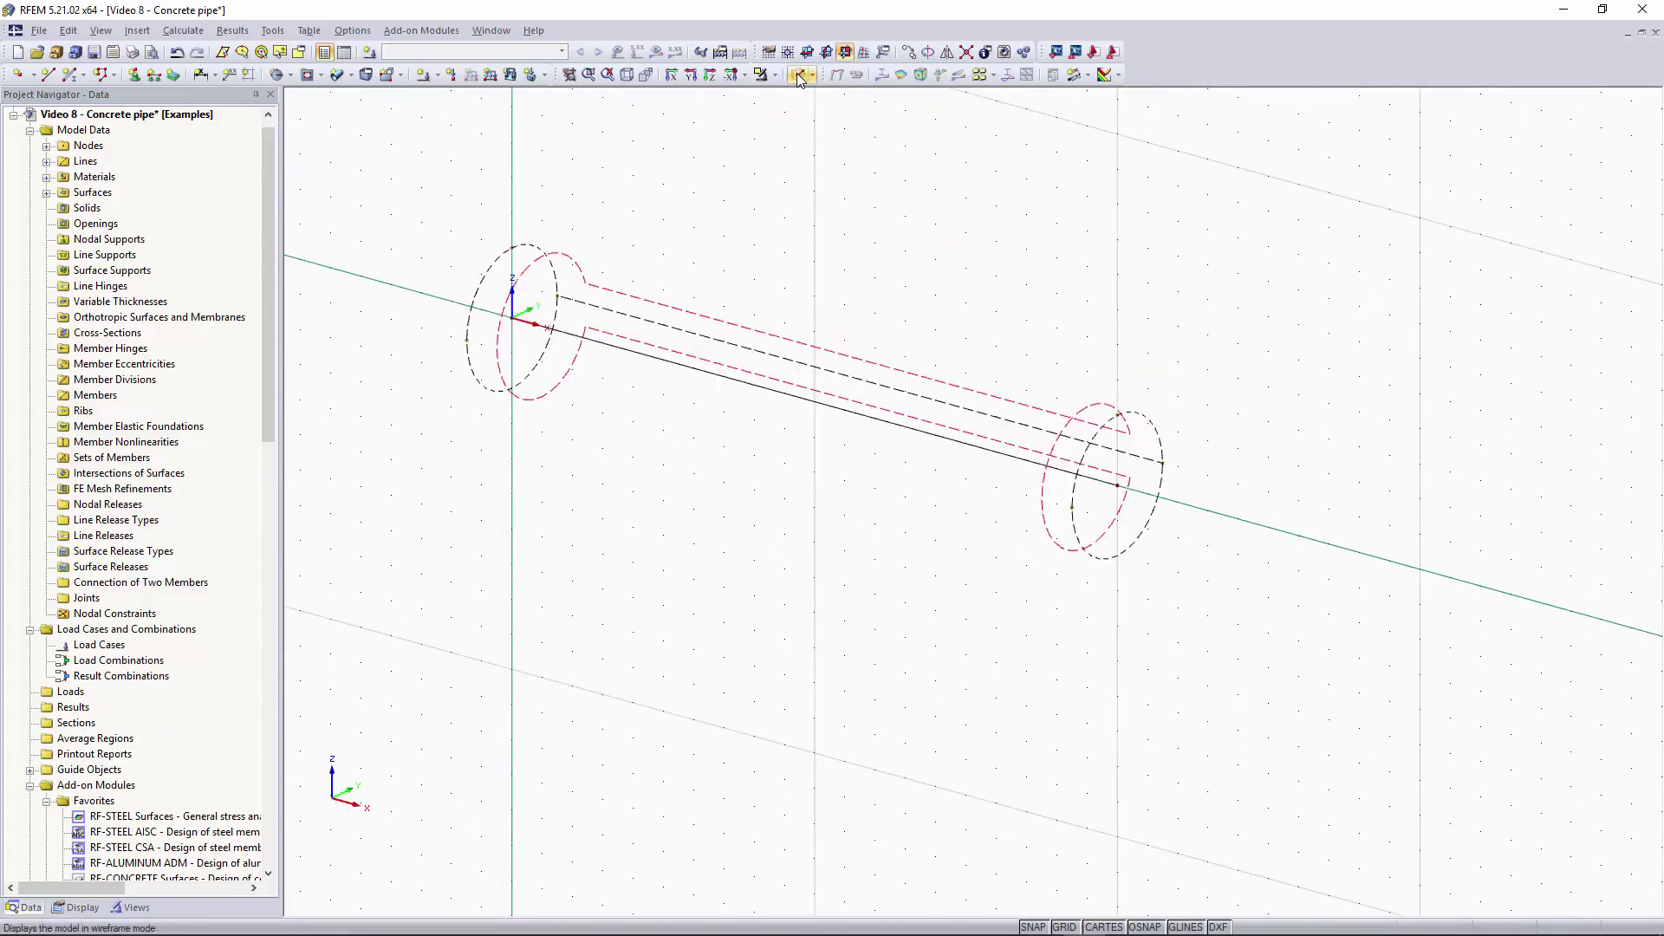
Step: Deselect the pipe surface and change the model display from wireframe to transparent solid
click(893, 318)
scroll(934, 315, down, 4)
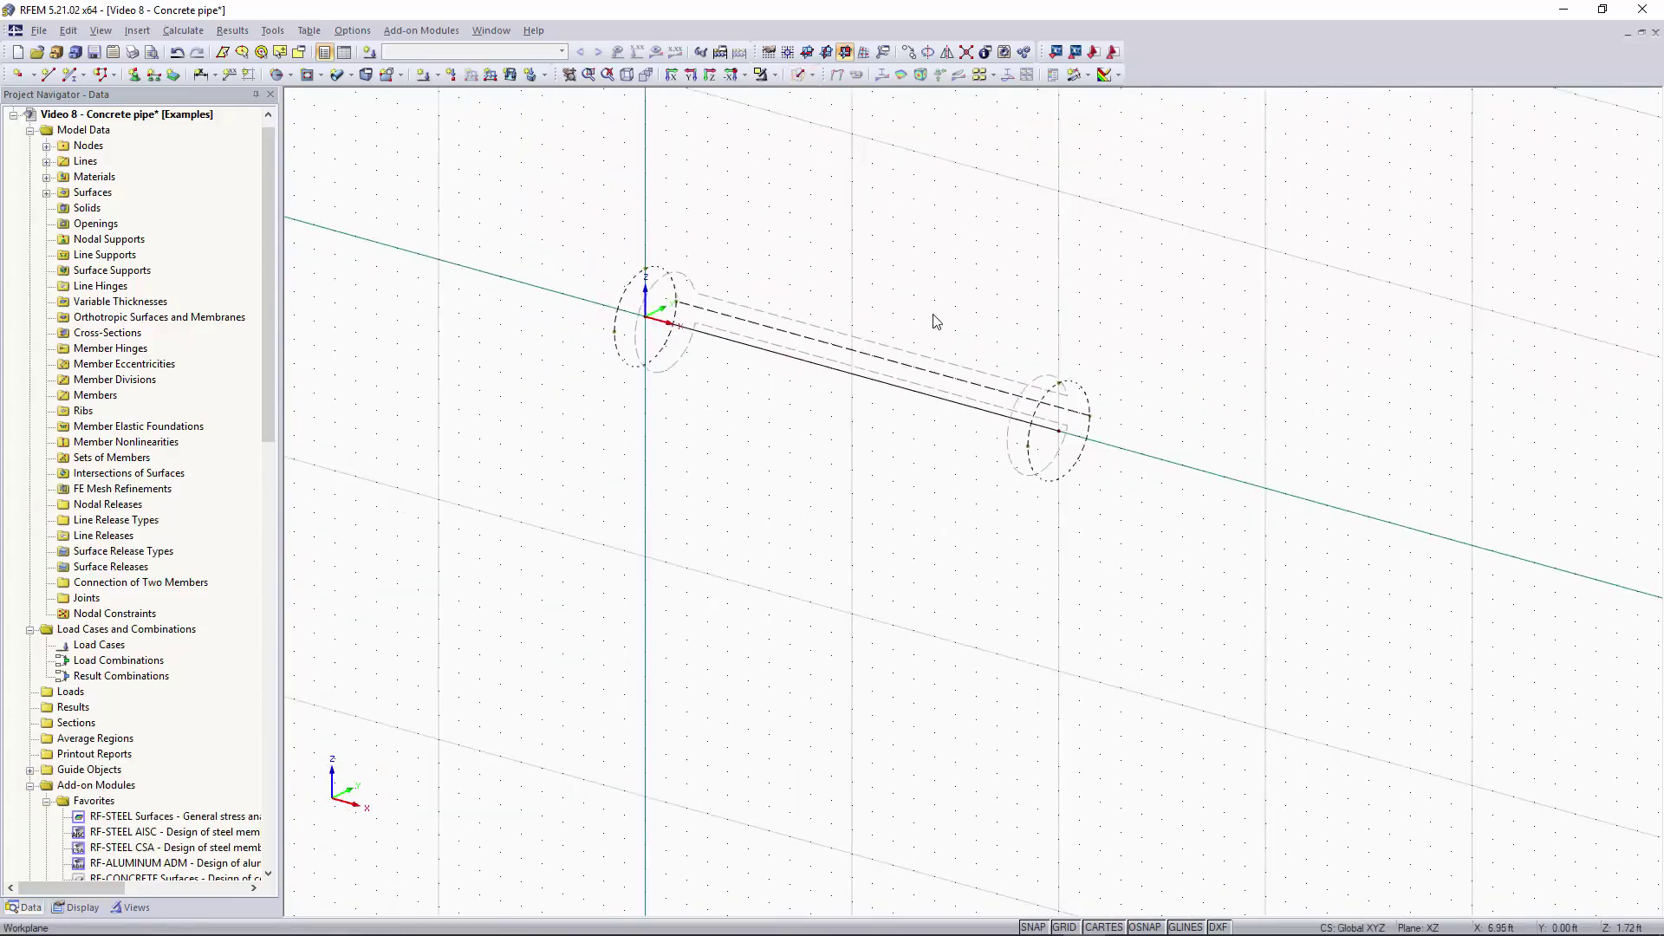
scroll(937, 322, up, 2)
middle_drag(631, 212, 661, 256)
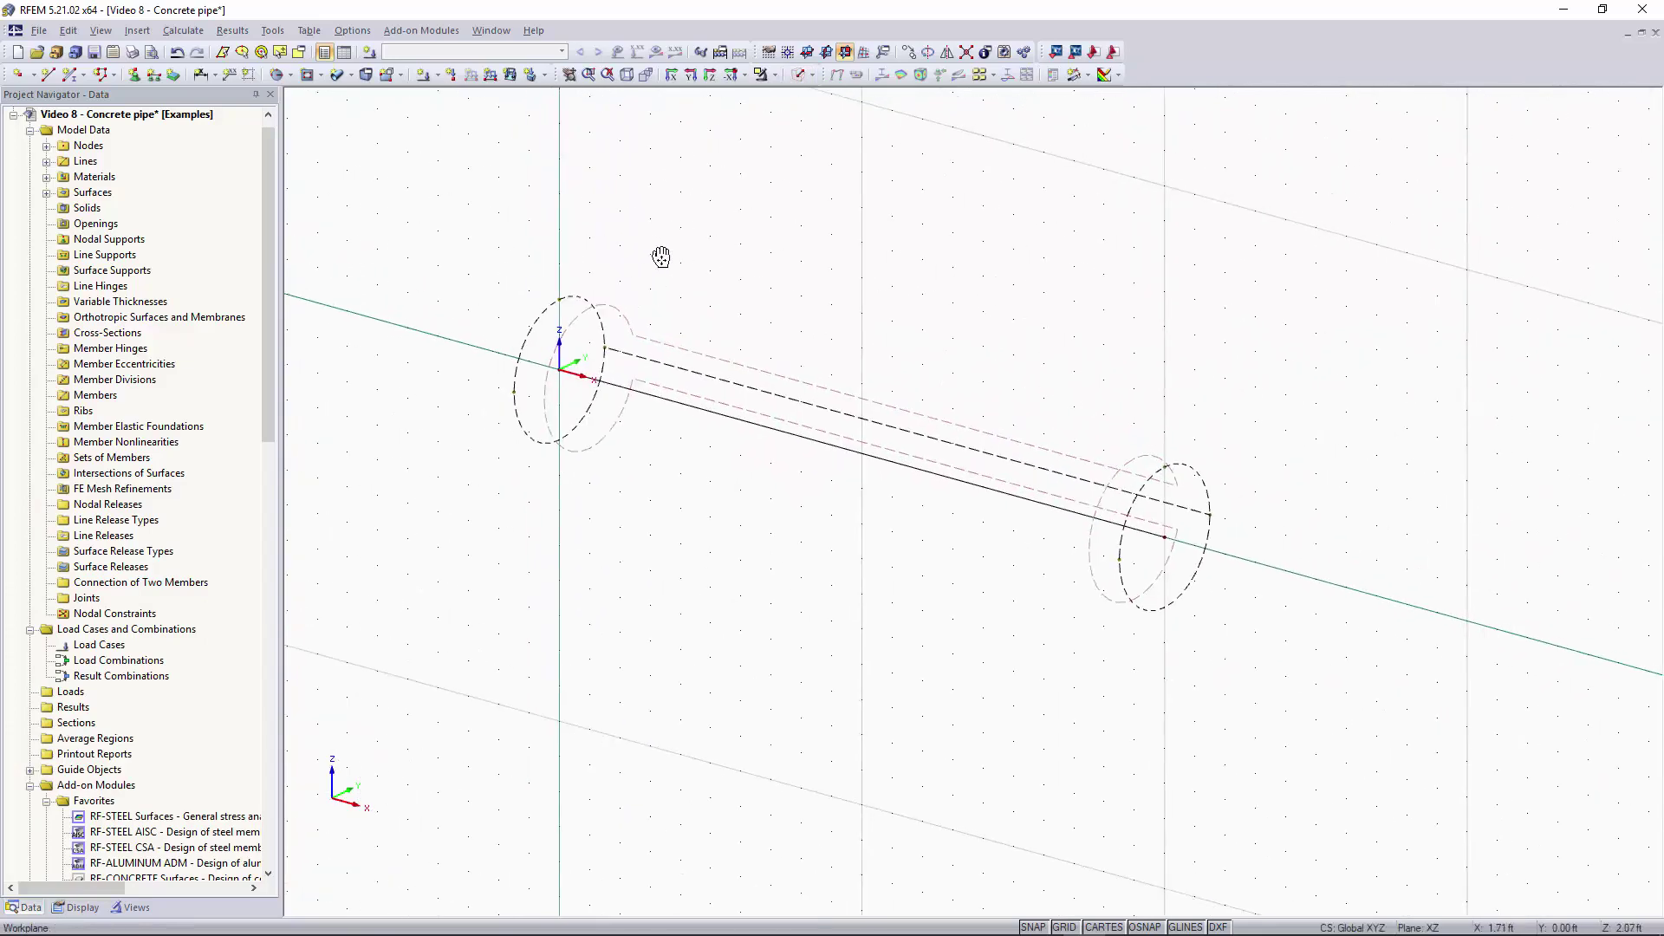
click(797, 76)
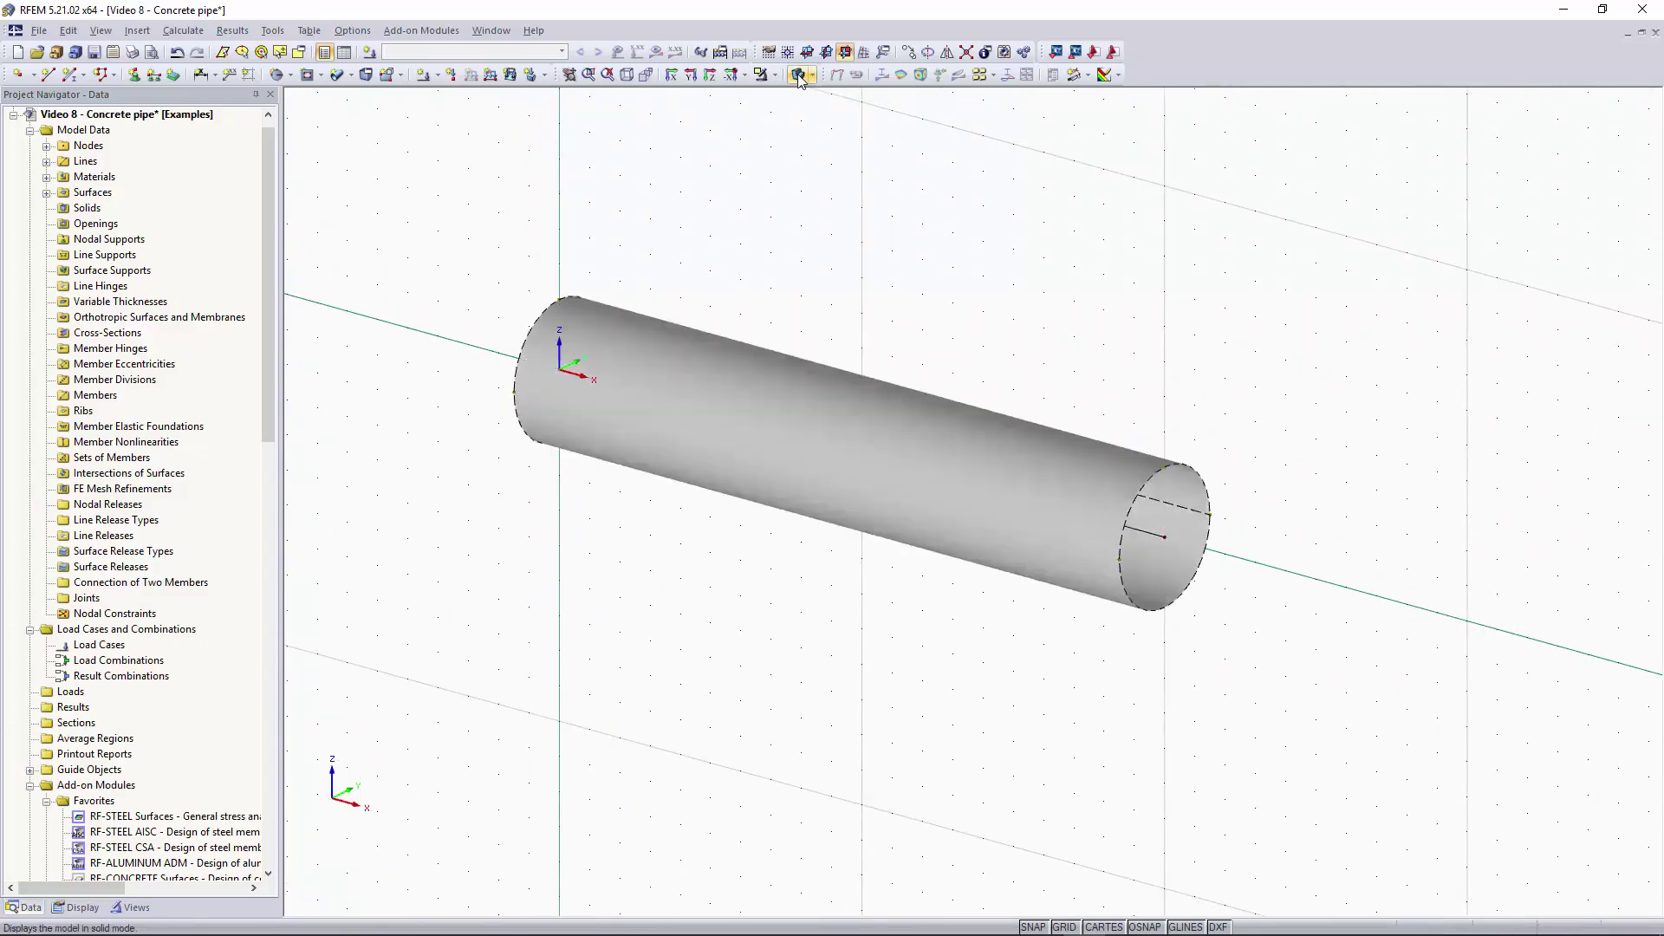
click(798, 76)
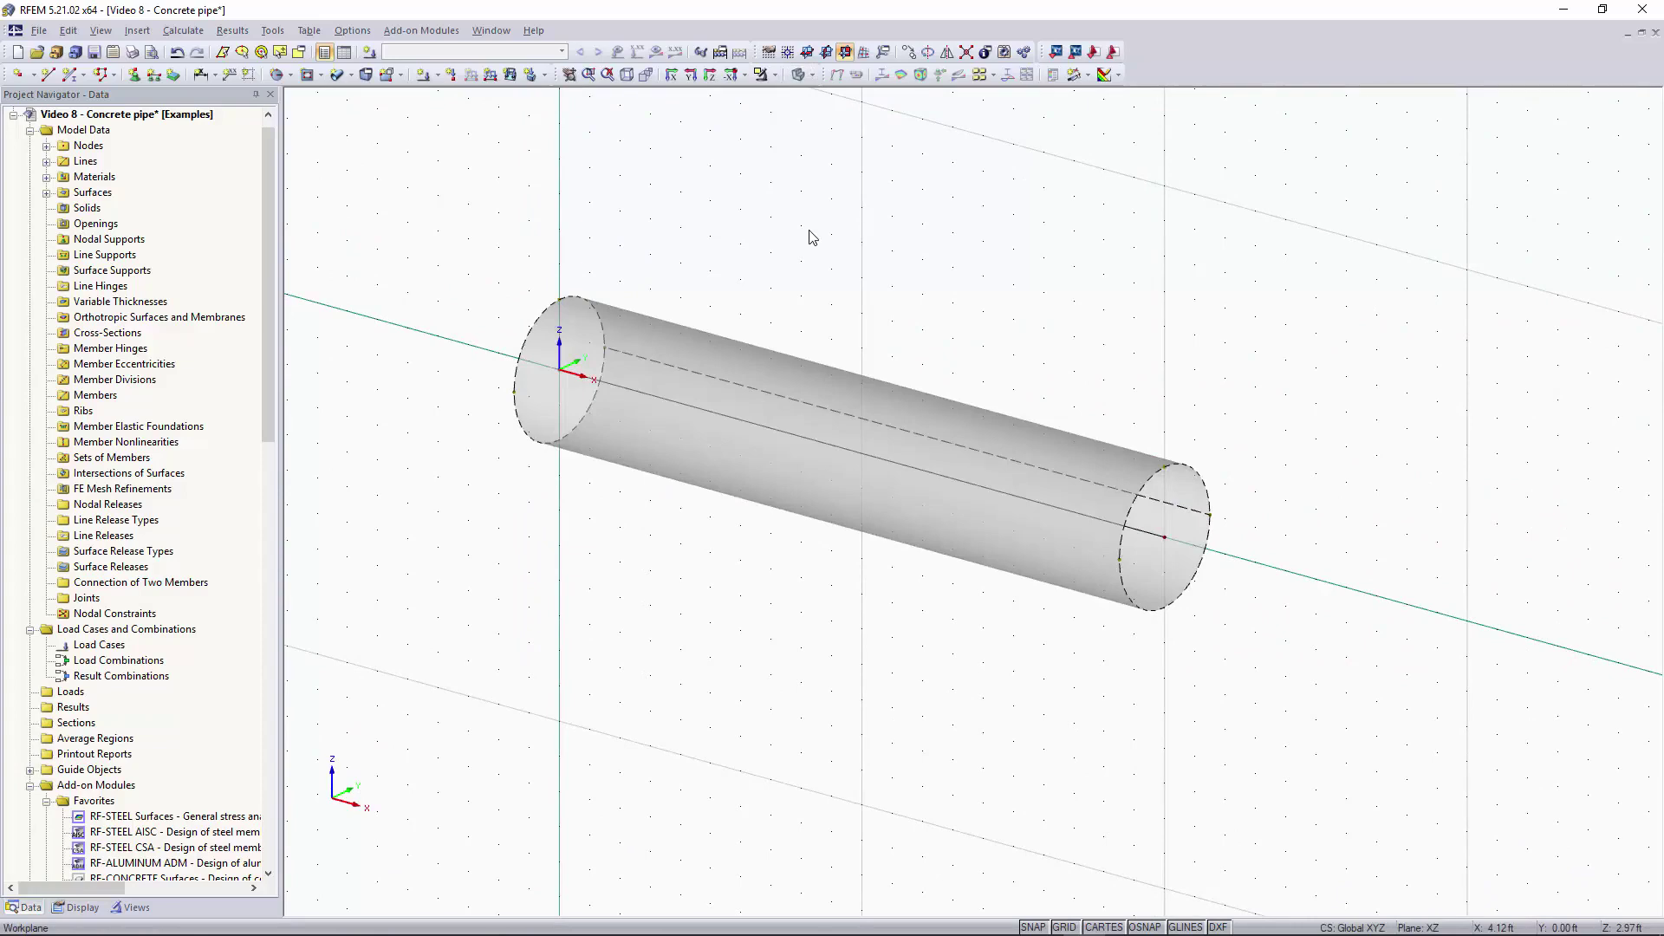
scroll(1122, 345, down, 2)
scroll(1123, 345, up, 2)
scroll(543, 239, down, 1)
middle_drag(932, 279, 1036, 341)
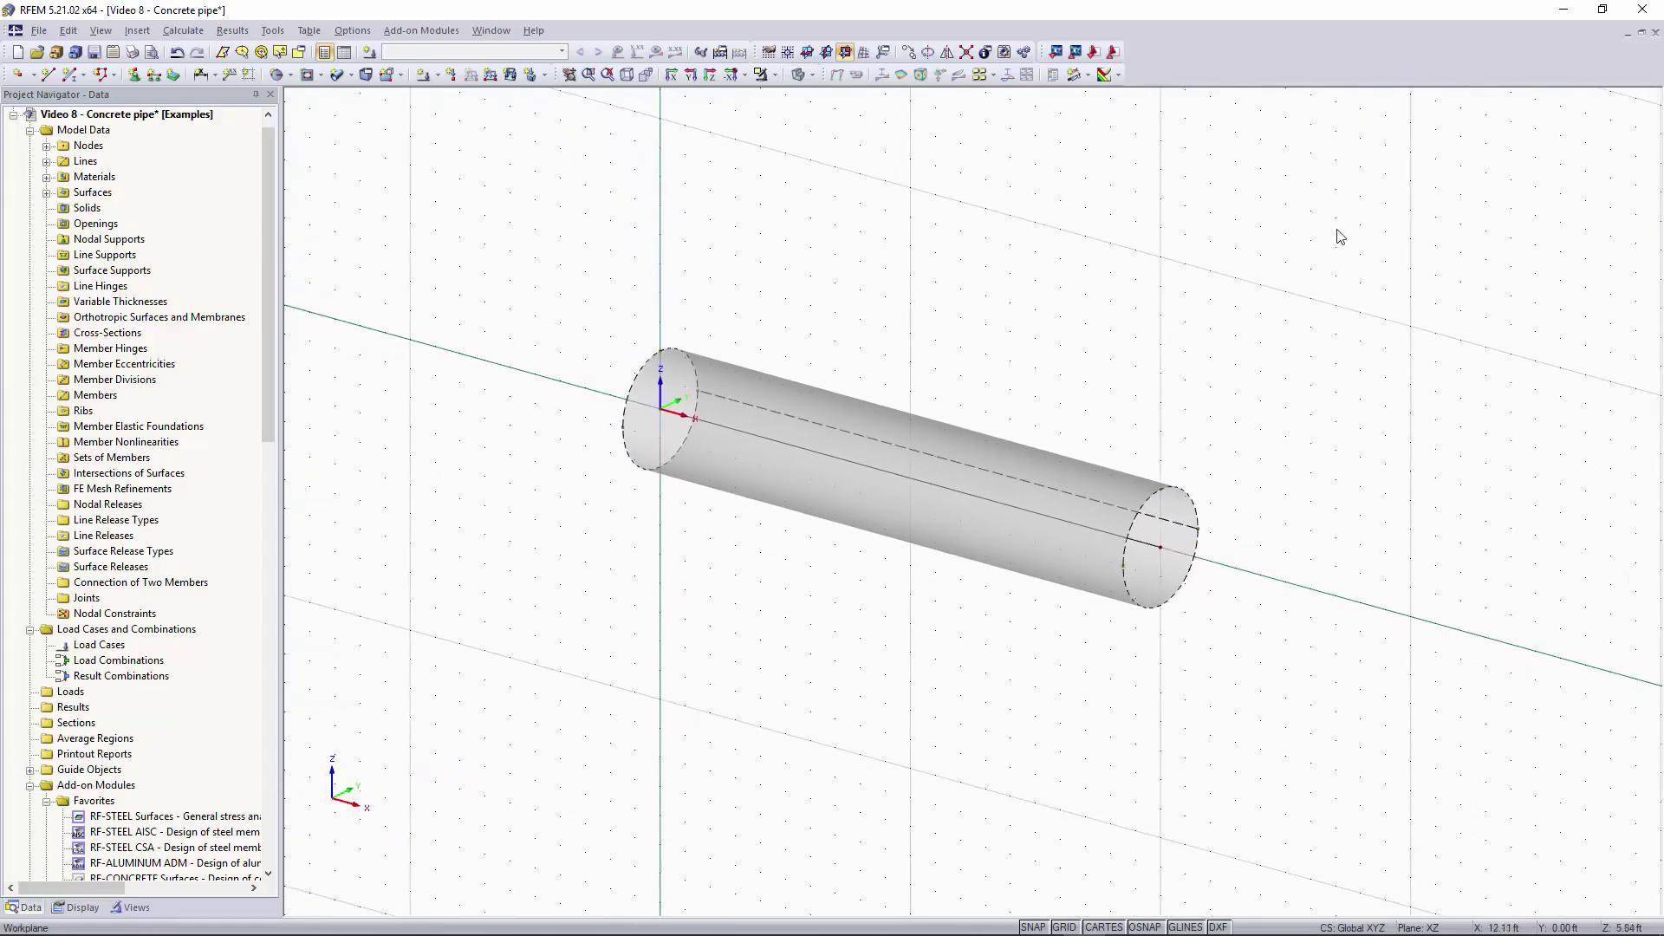
Step: Split the pipe surface with 3 divisions in both line directions at relative distances 0.25, 0.50 and 0.75
drag(1393, 178, 512, 759)
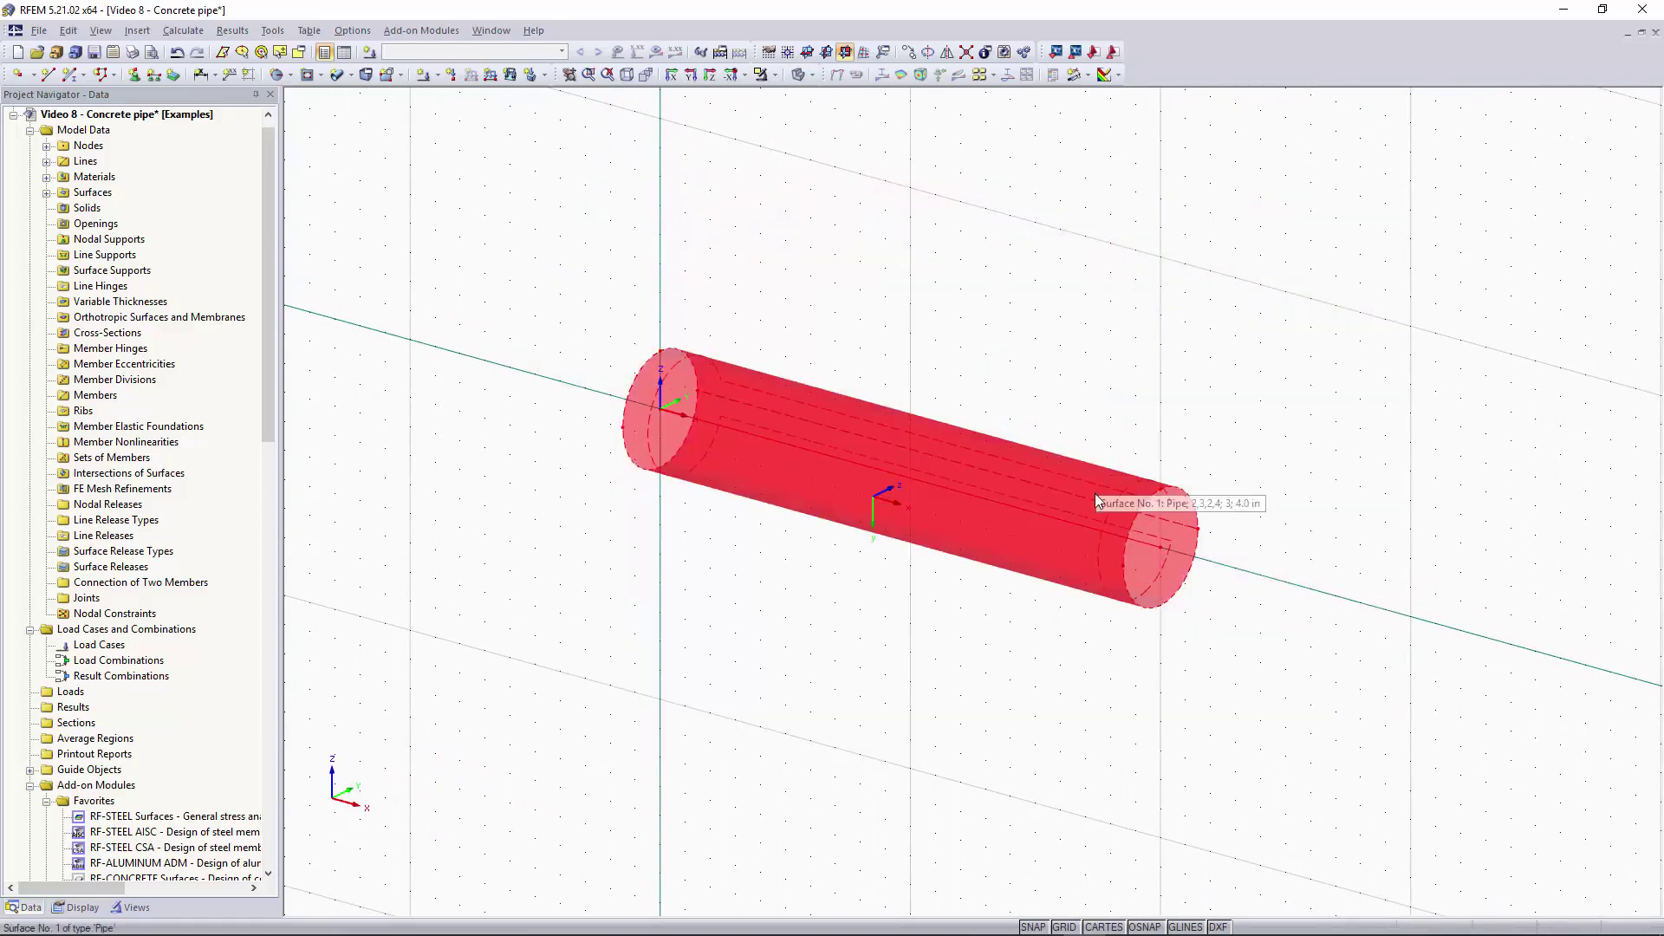
right_click(1065, 514)
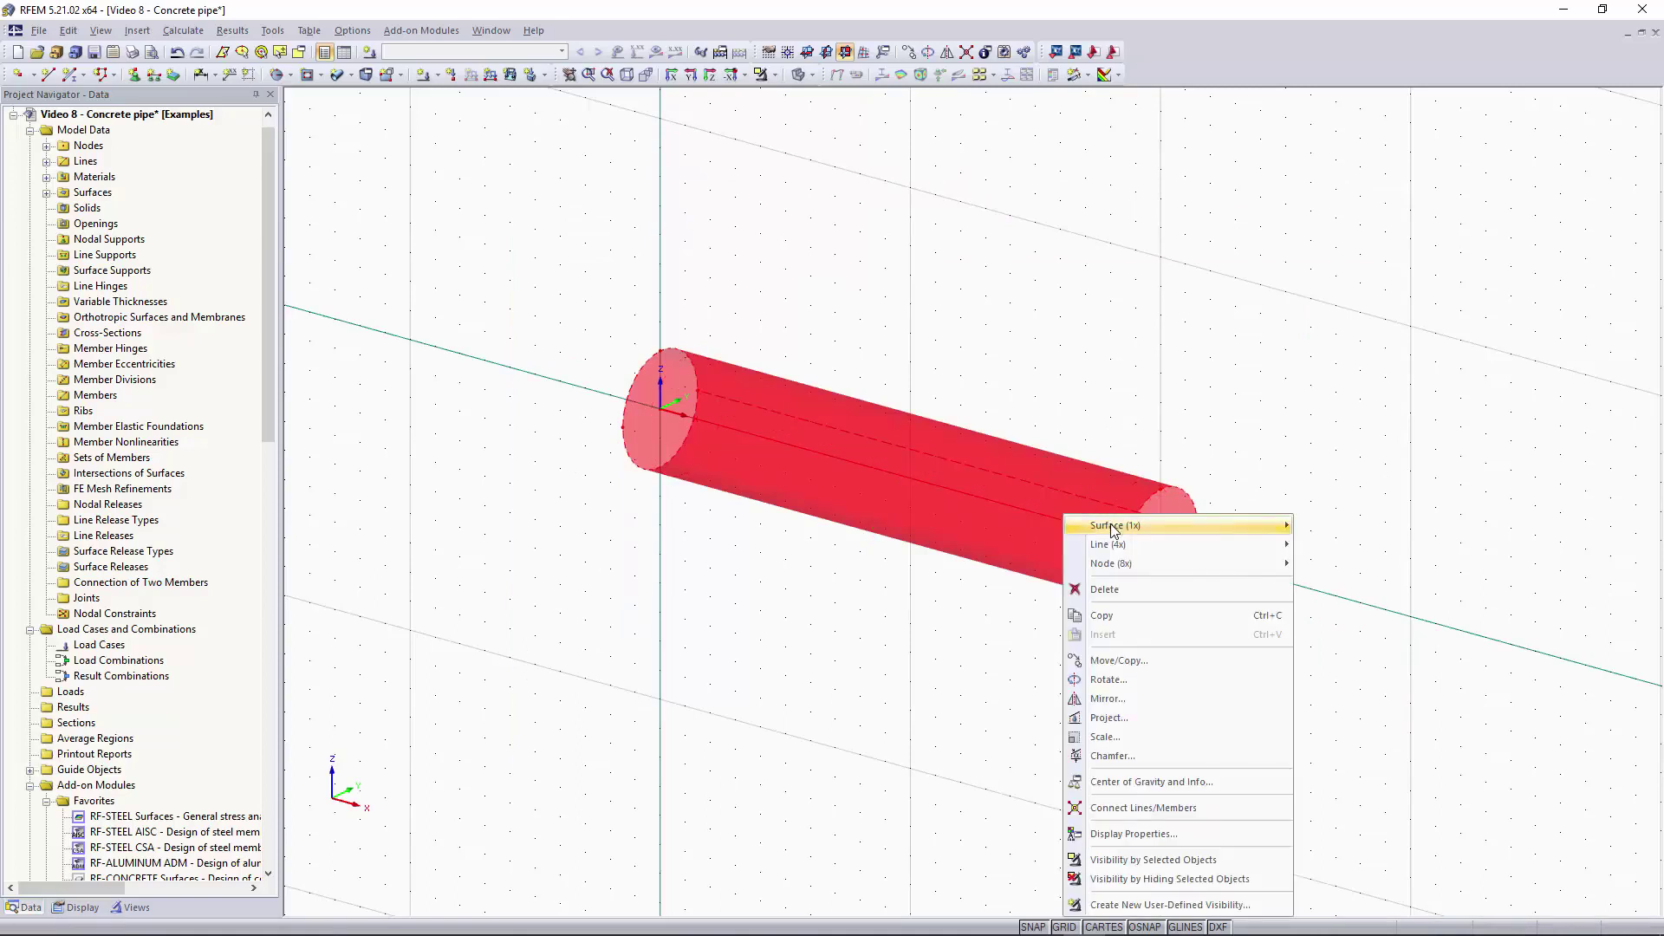
mouse_move(1114, 526)
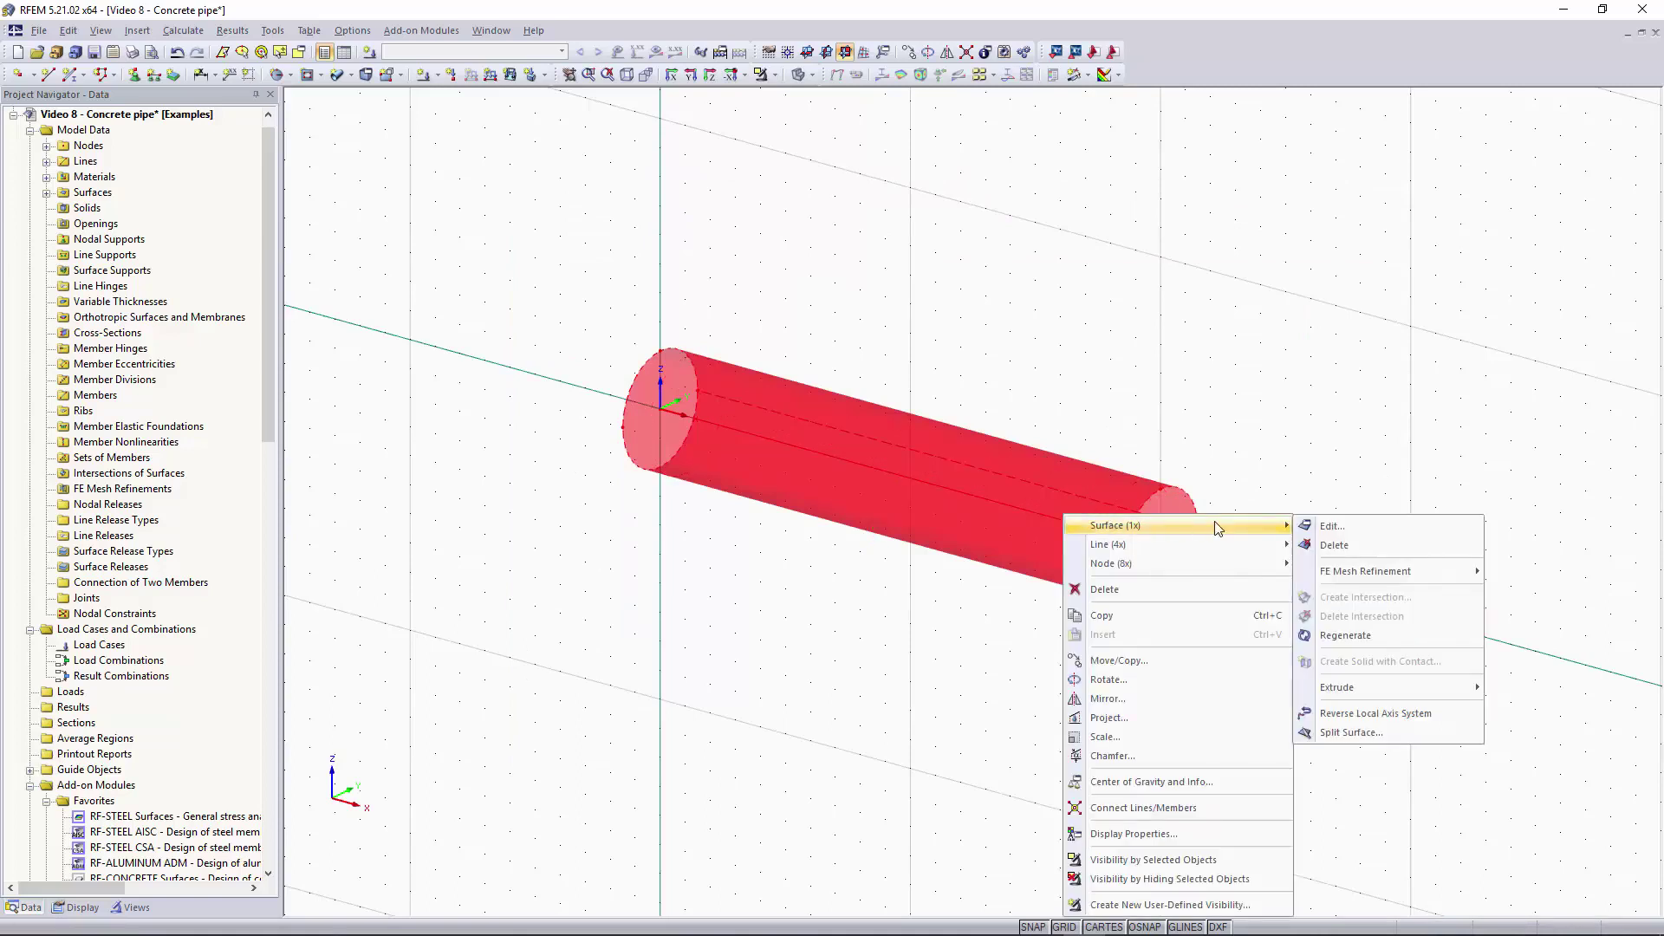
click(1386, 732)
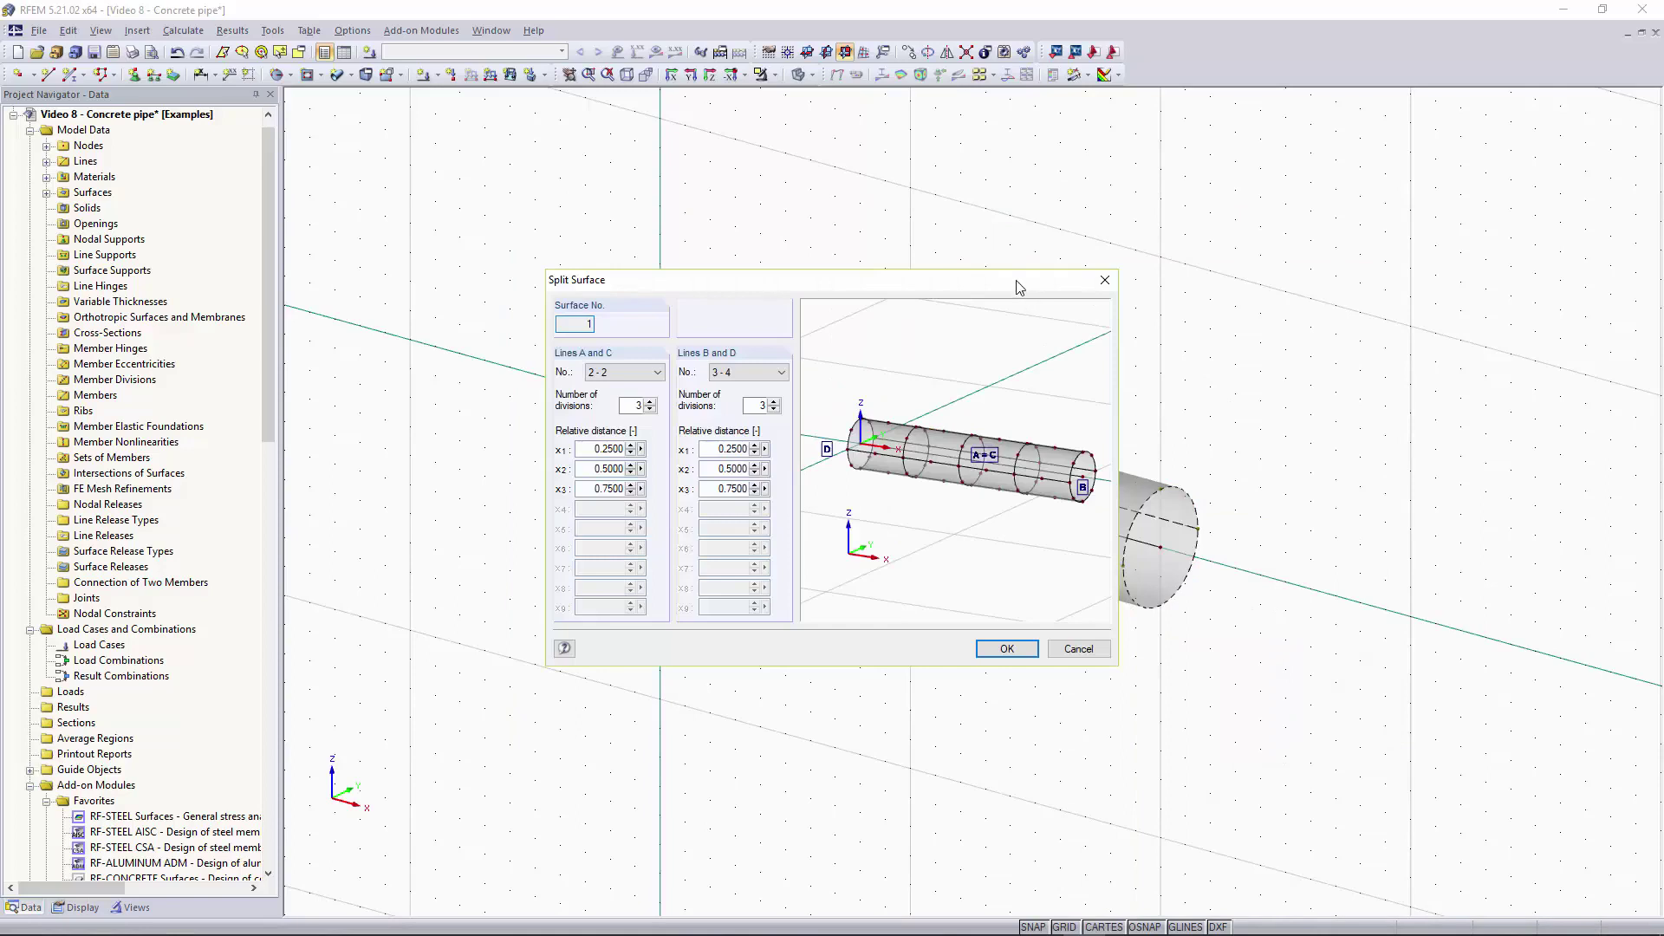
drag(1022, 285, 919, 284)
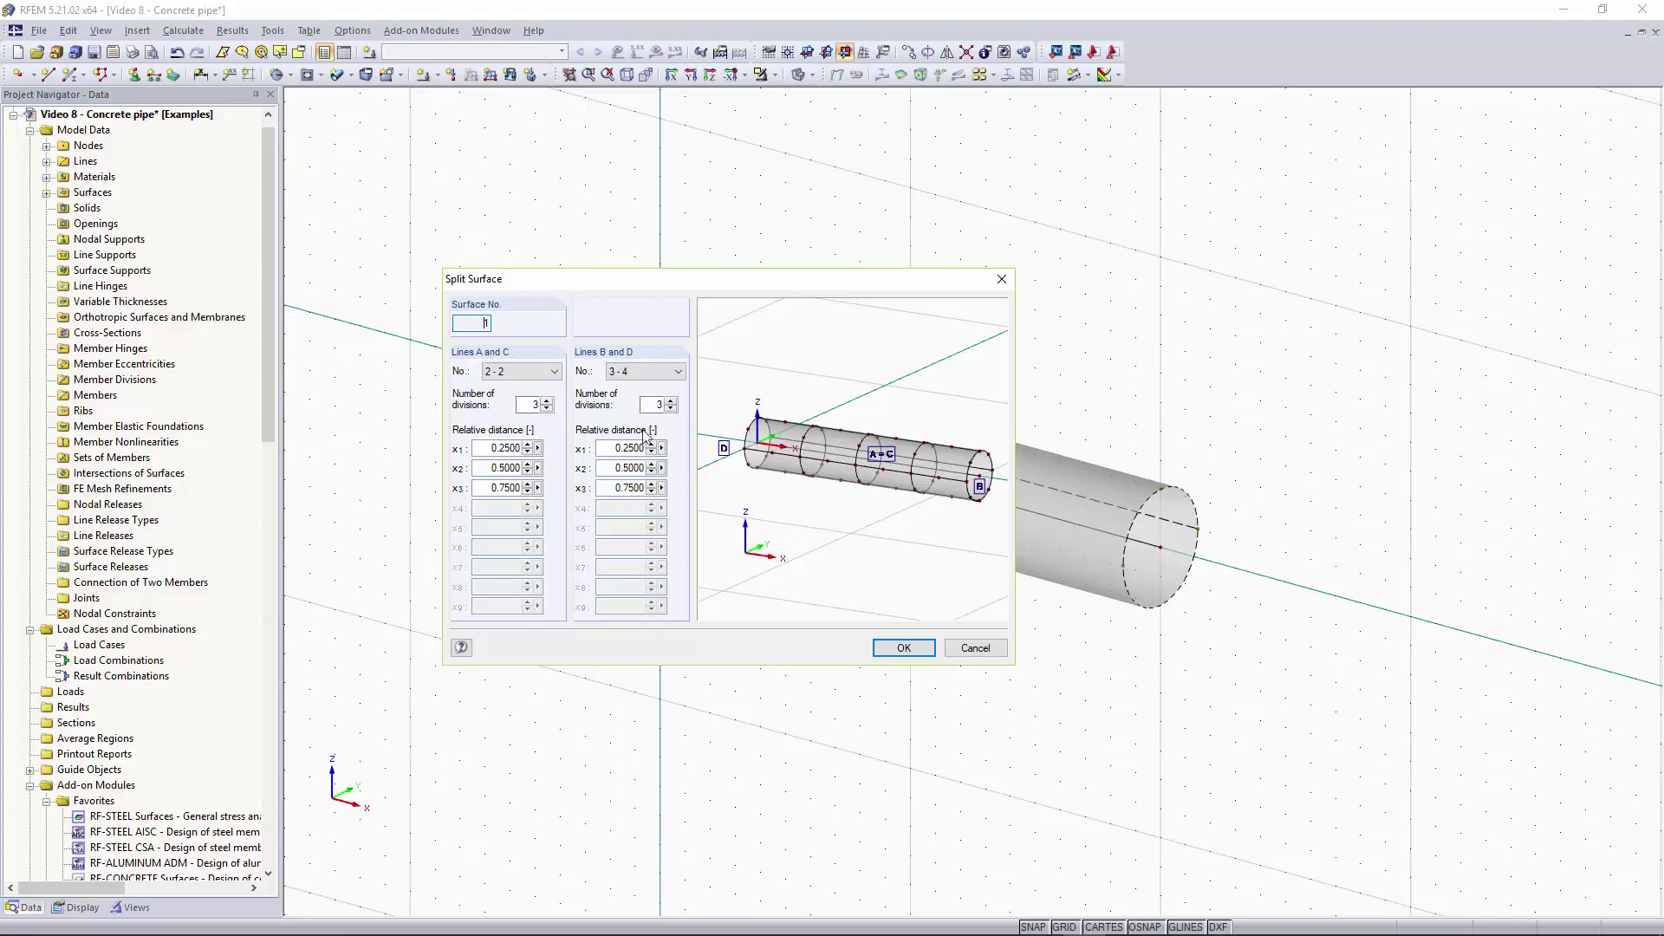
click(903, 648)
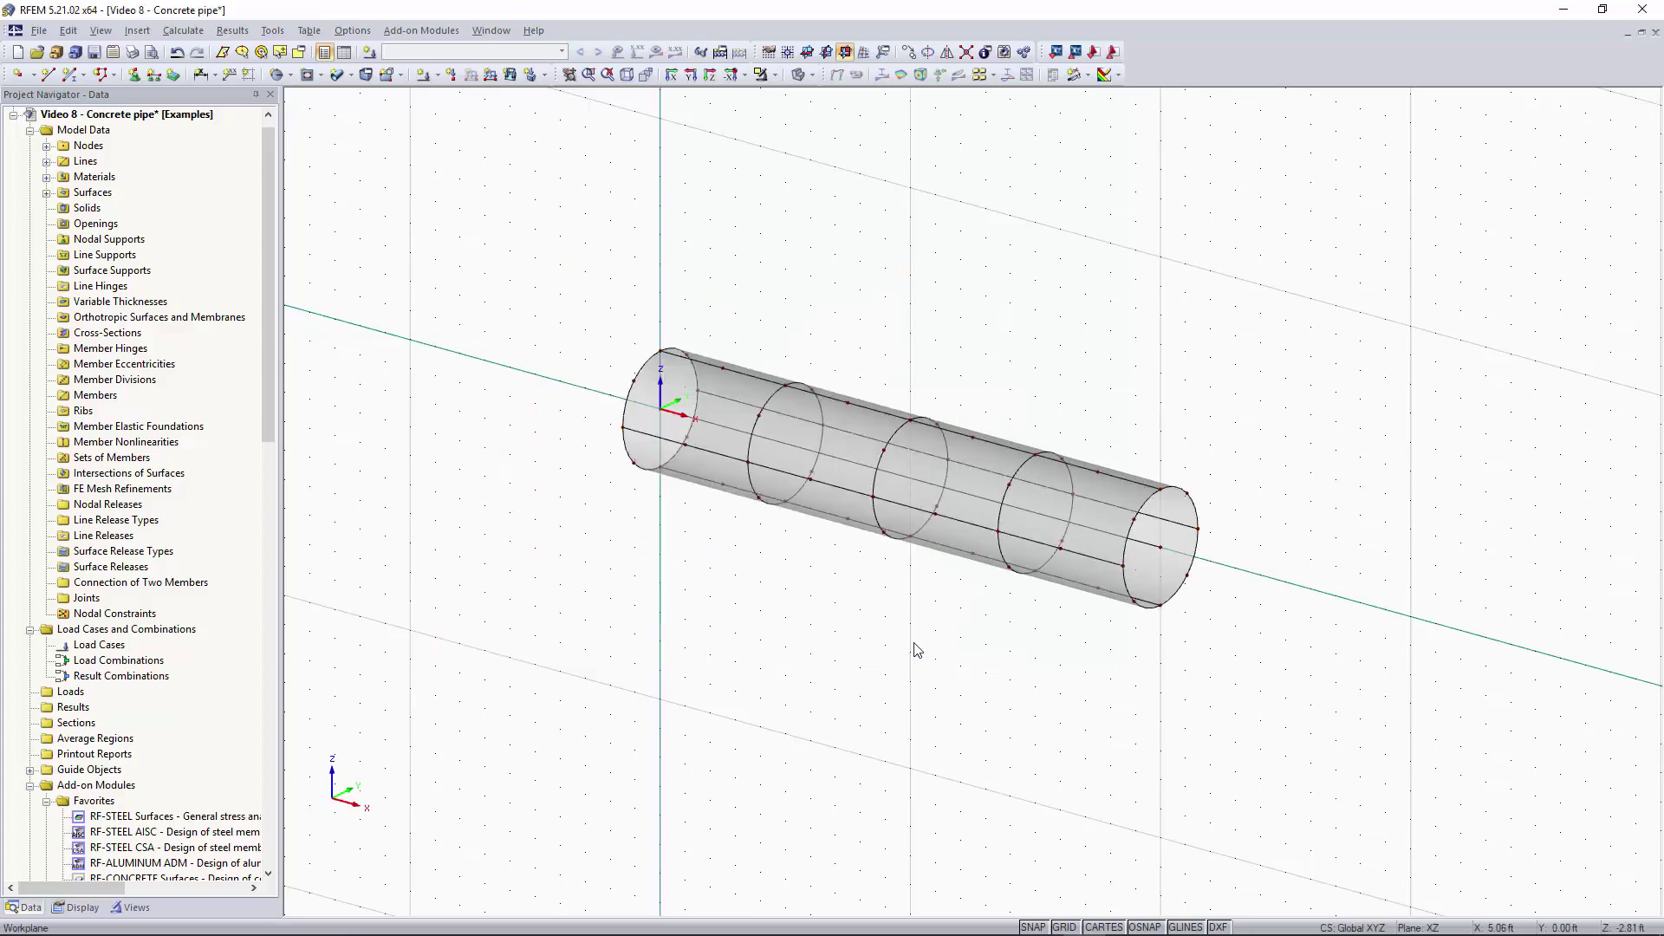
Step: Set the work plane to YZ, perpendicular to the pipe's axis
ctrl+middle_drag(1094, 393, 1093, 355)
right_click(1093, 356)
key(Escape)
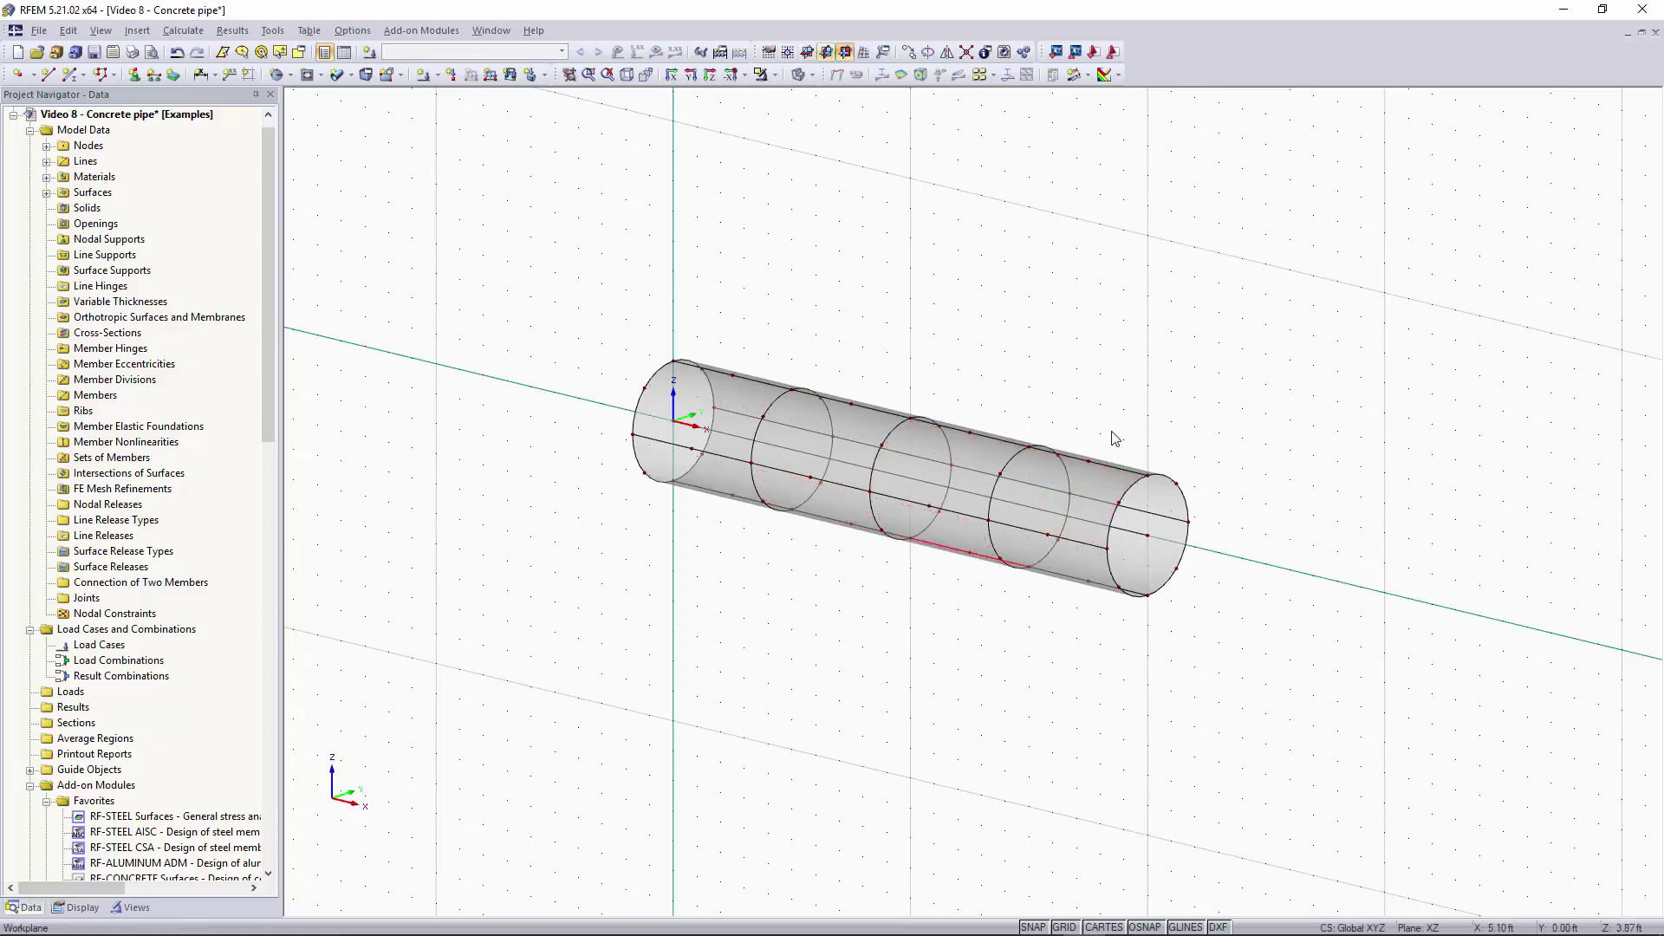
ctrl+middle_drag(1214, 450, 1129, 423)
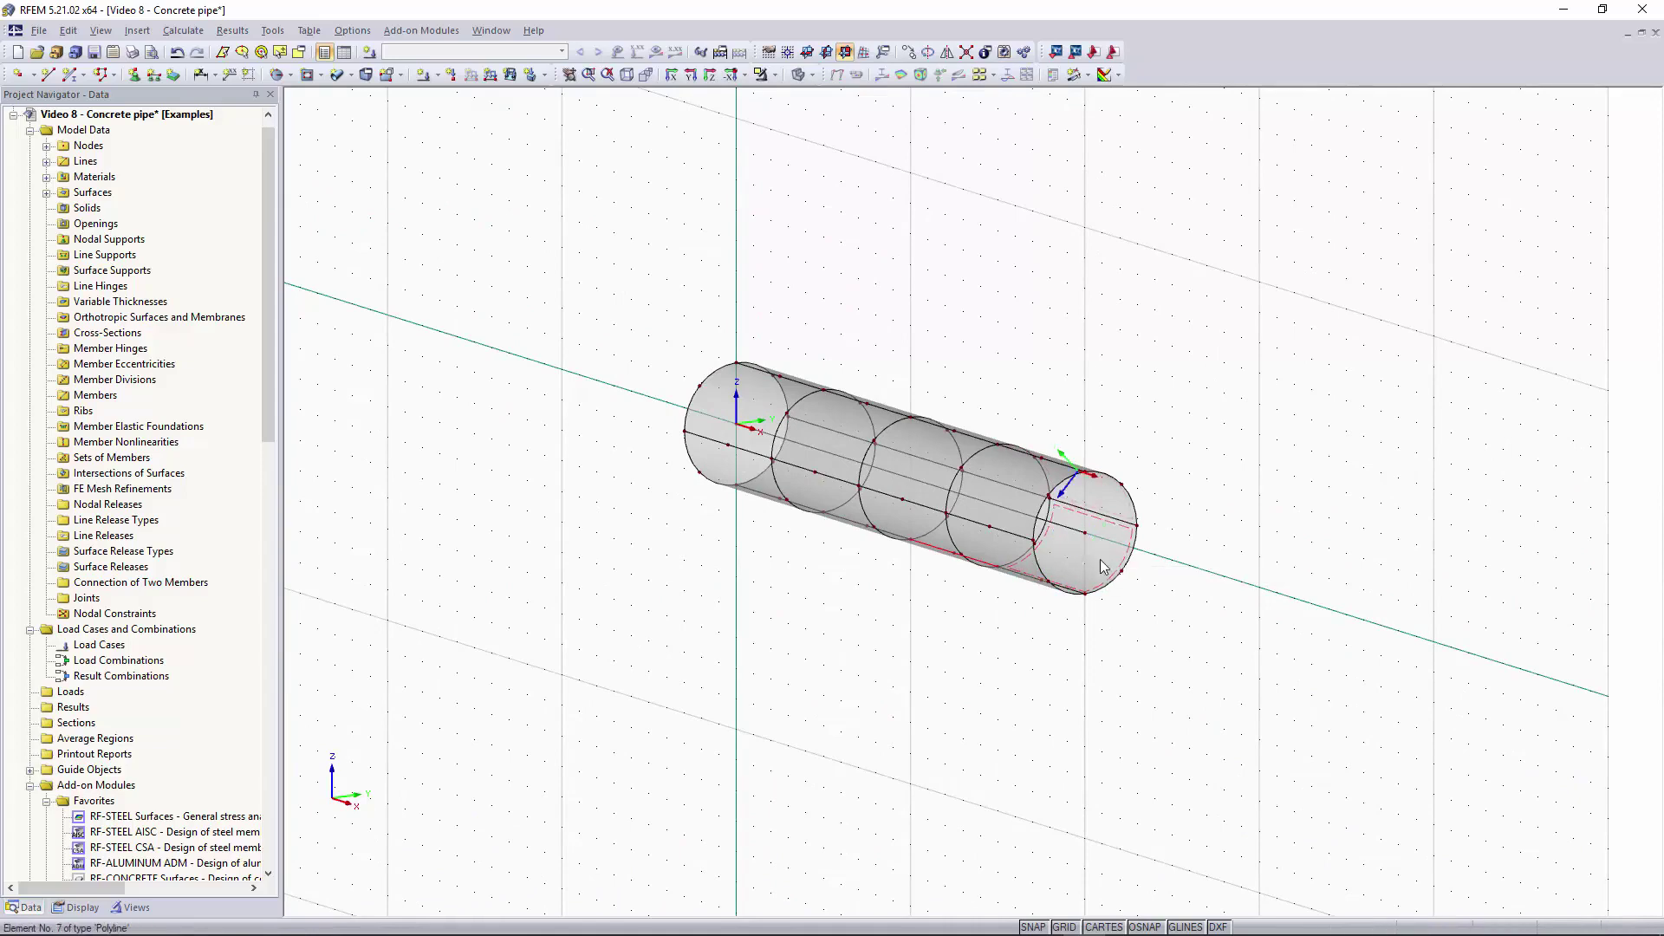
click(828, 54)
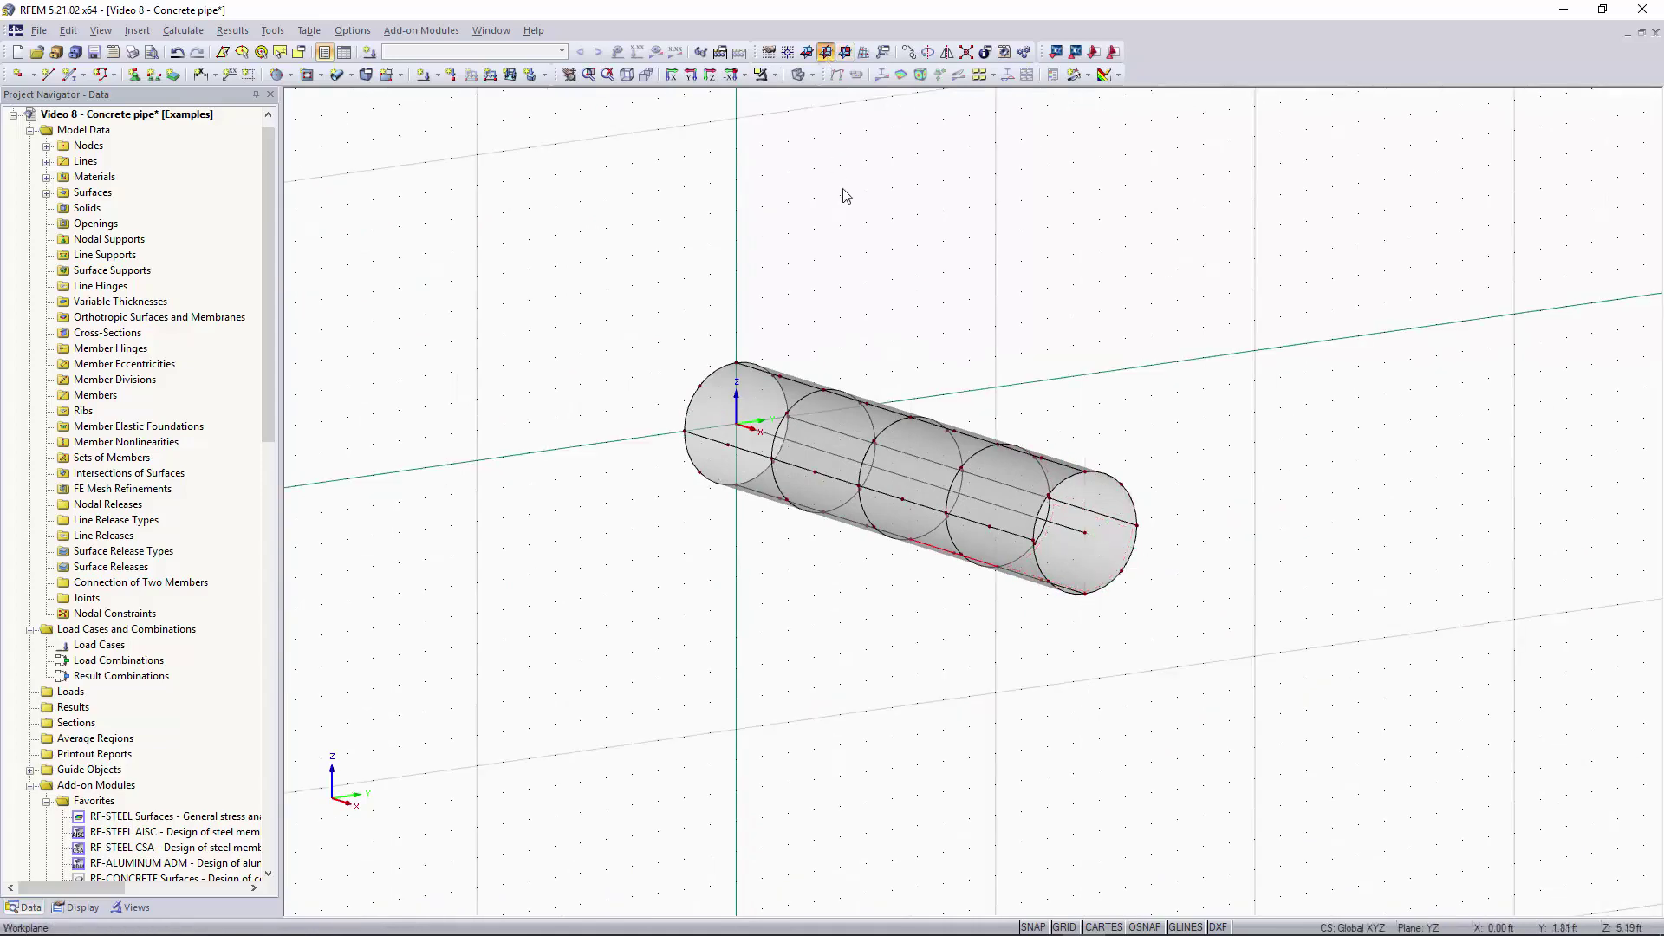
ctrl+middle_drag(844, 197, 921, 276)
right_click(923, 276)
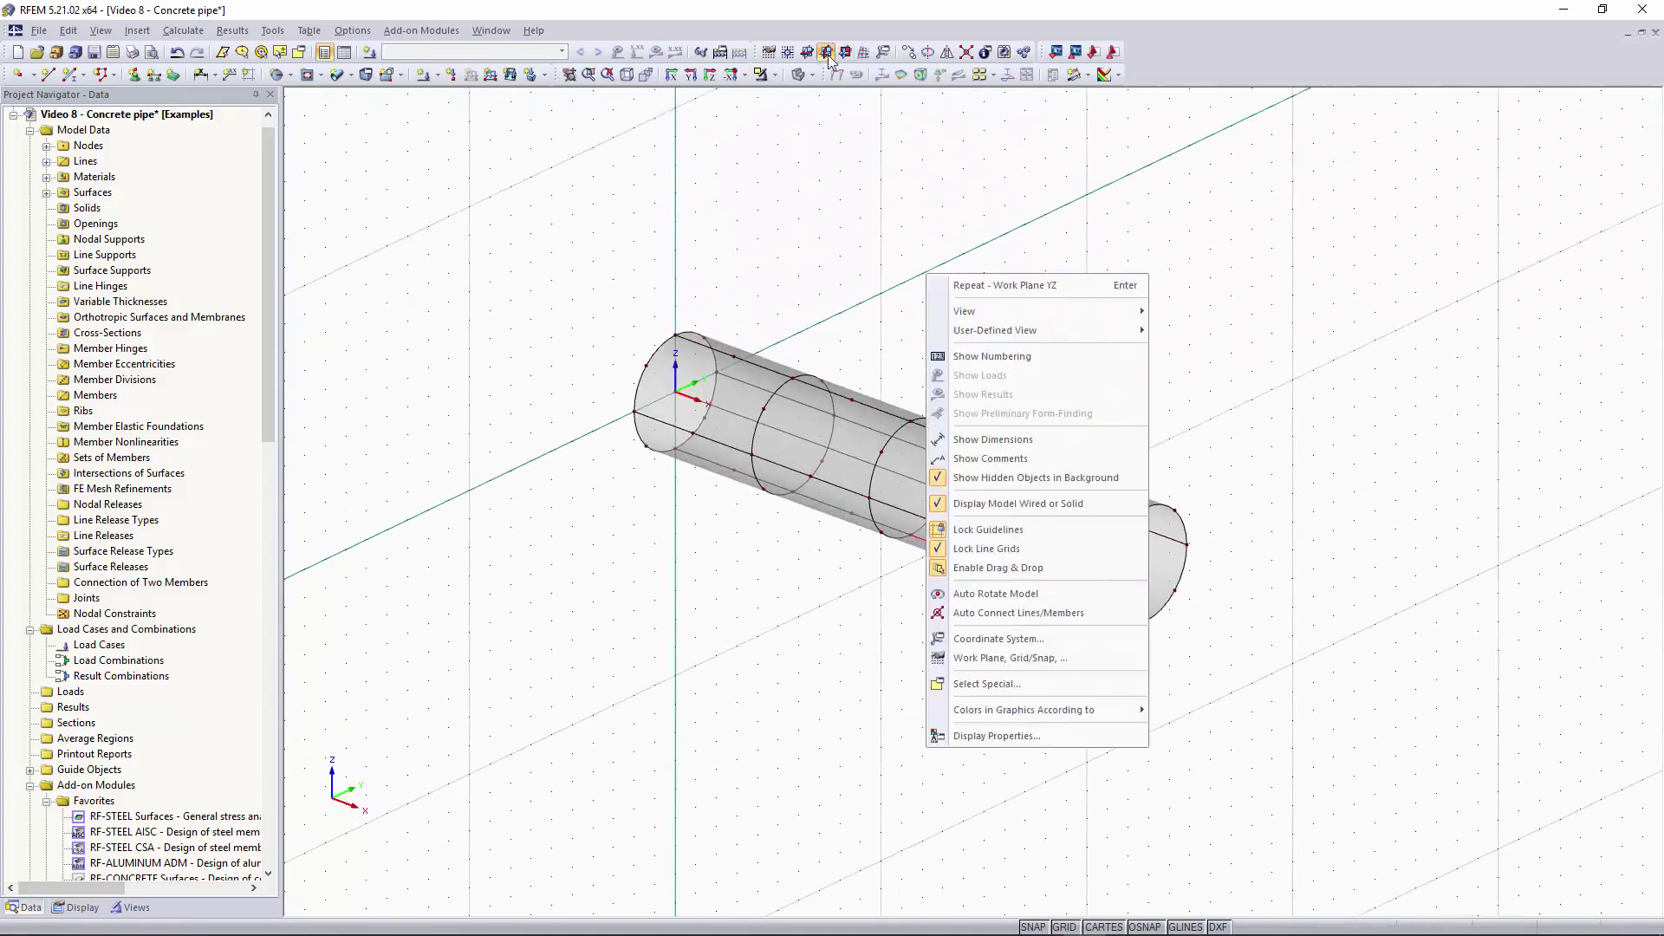
click(830, 151)
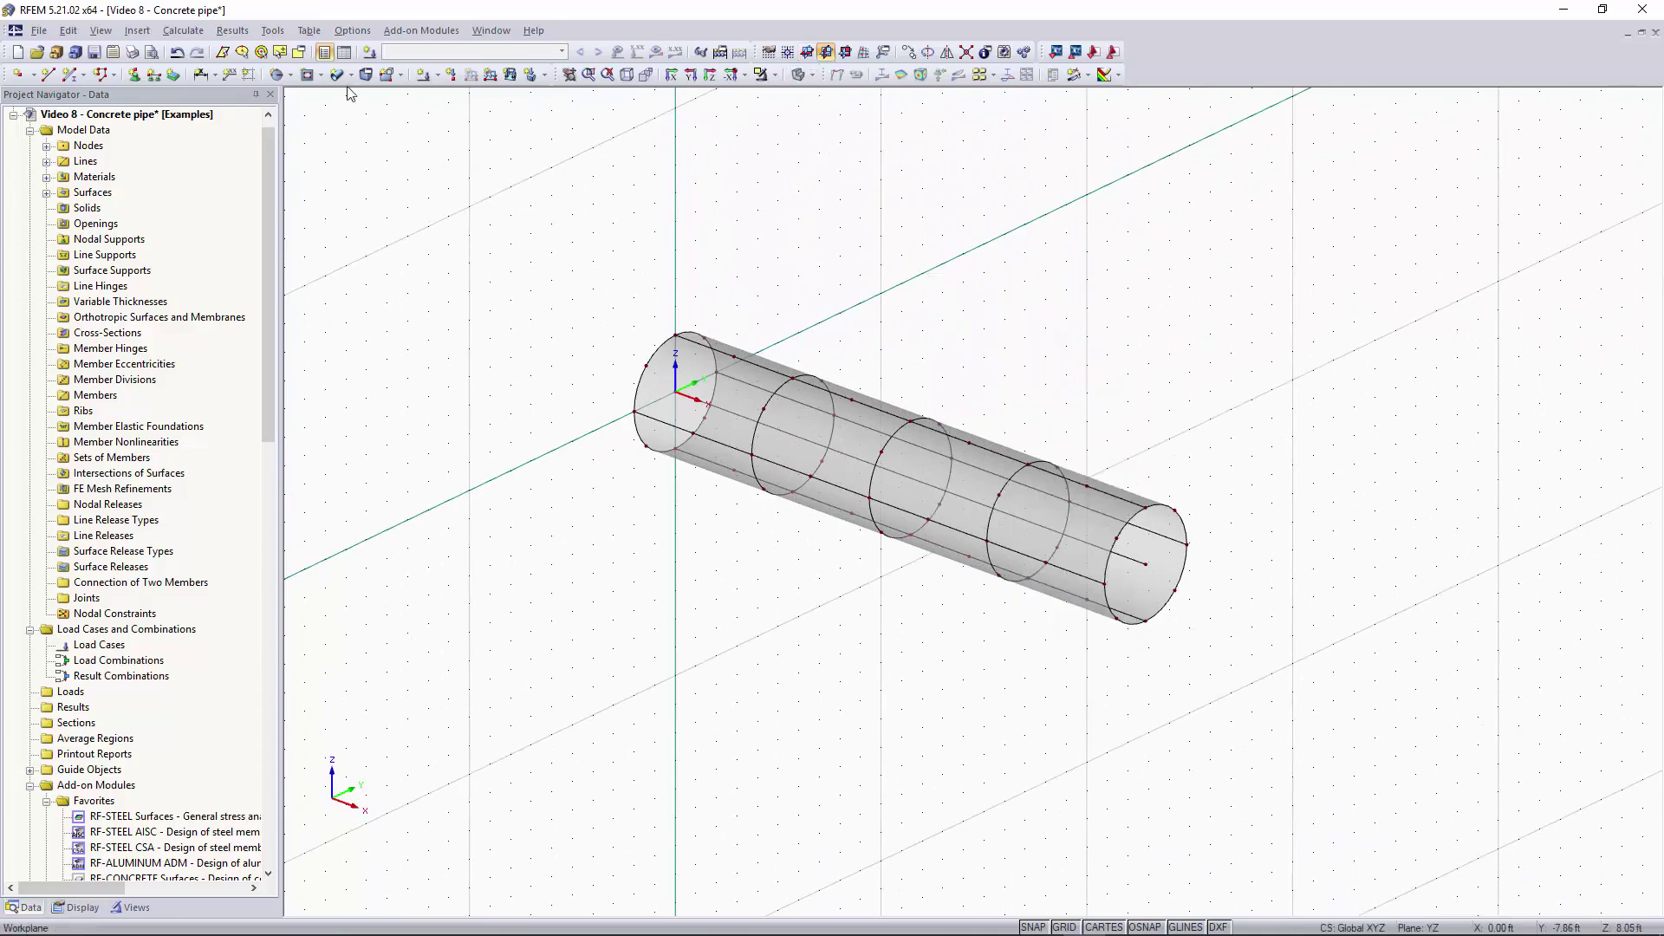
Step: Place Hinged nodal supports on all nodes at the pipe's origin end
click(134, 78)
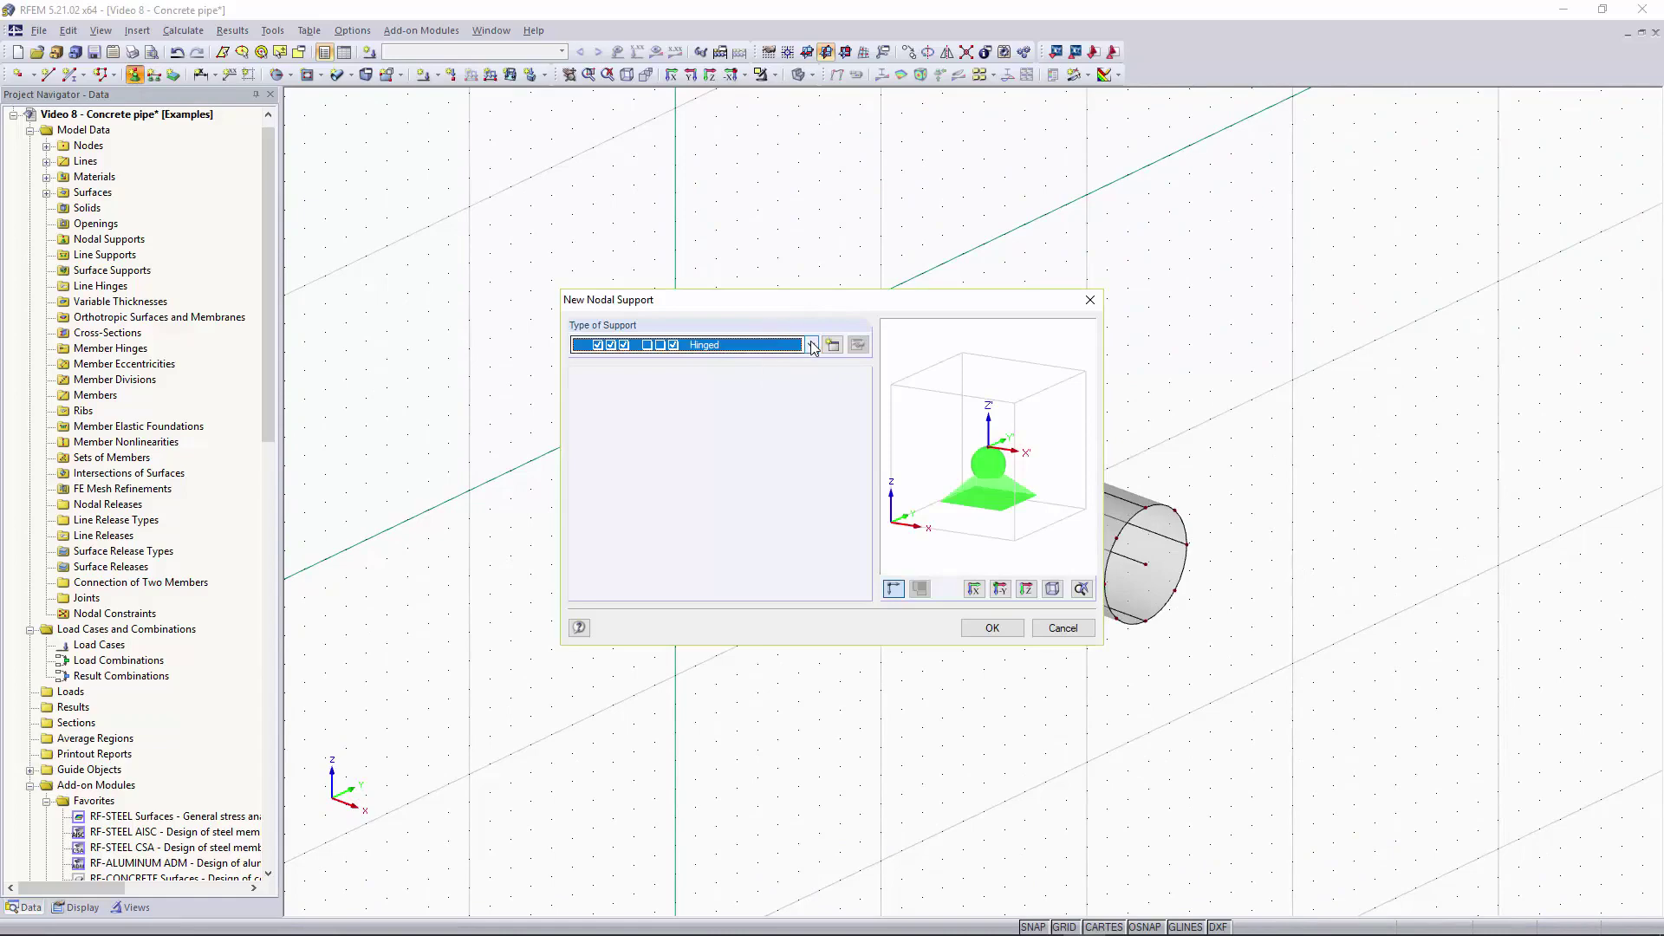
click(992, 628)
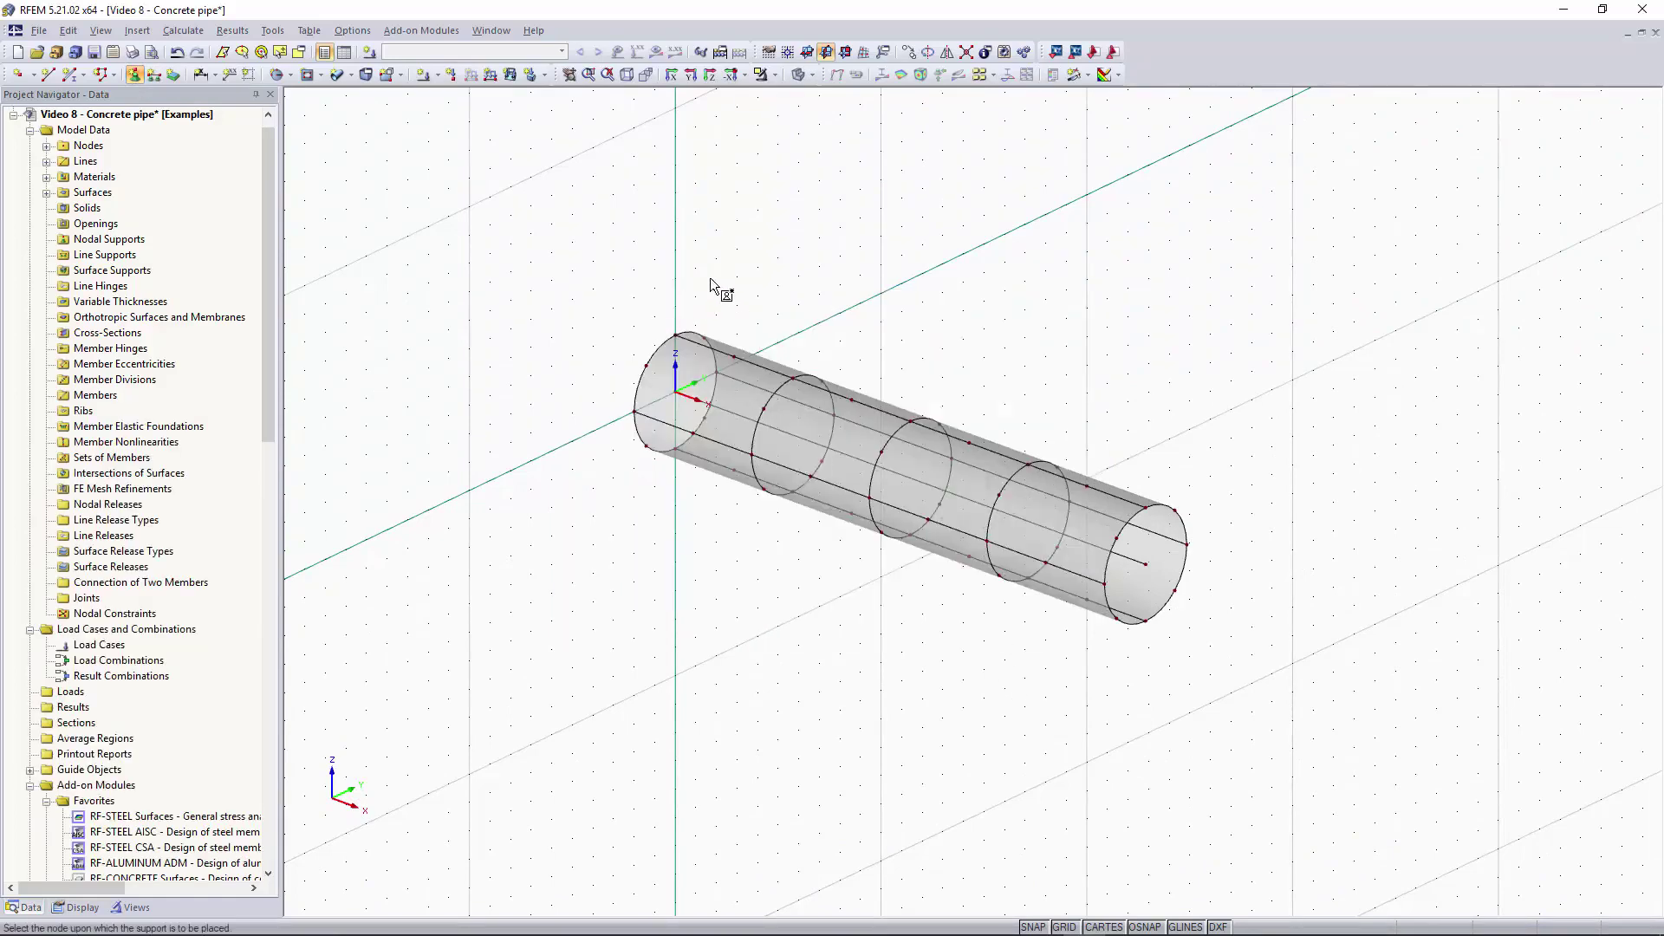
ctrl+middle_drag(710, 277, 910, 252)
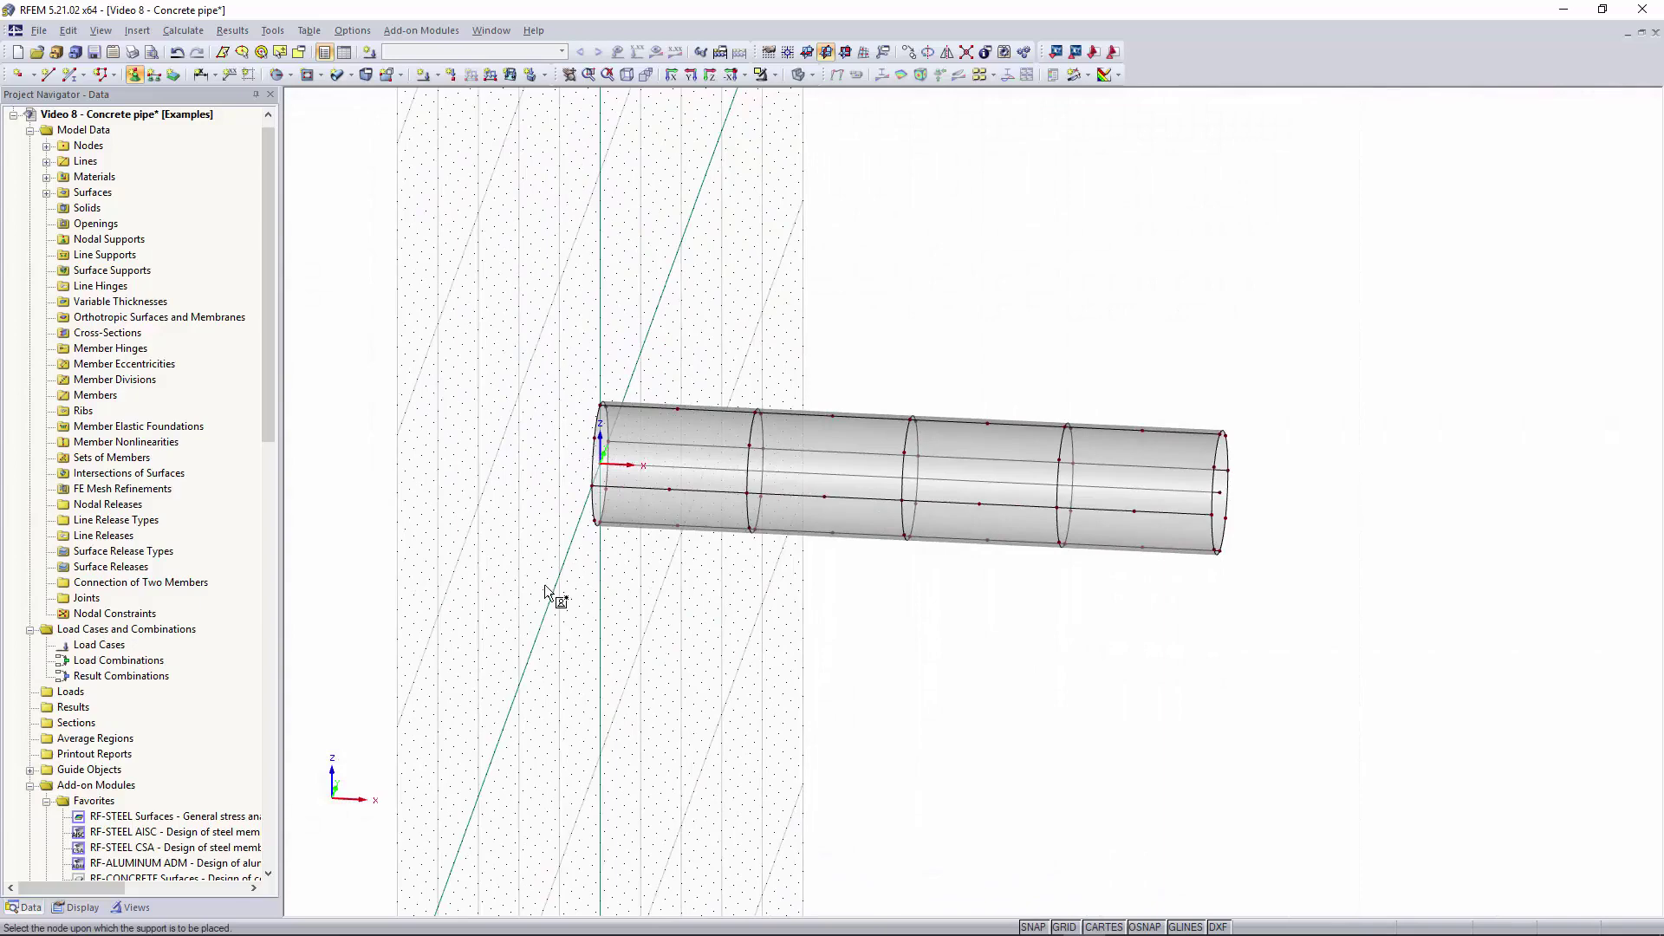
drag(545, 590, 655, 328)
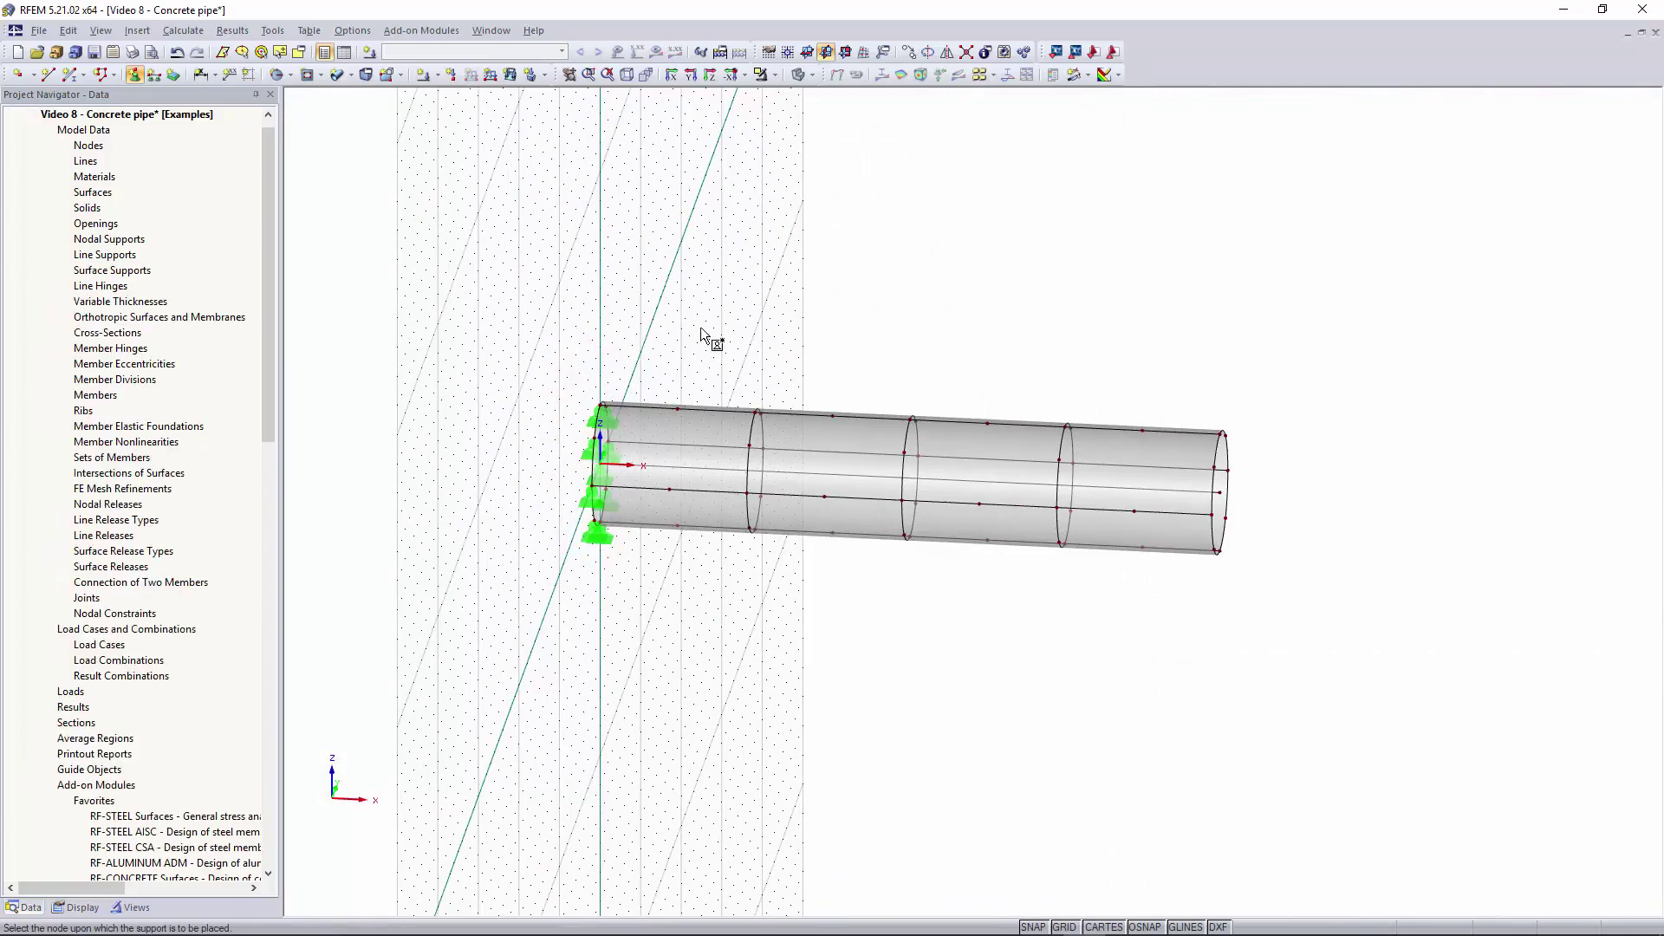
key(Escape)
Step: Delete the nodal support on the center-line node at the pipe's origin end
ctrl+middle_drag(704, 335, 978, 390)
right_click(978, 390)
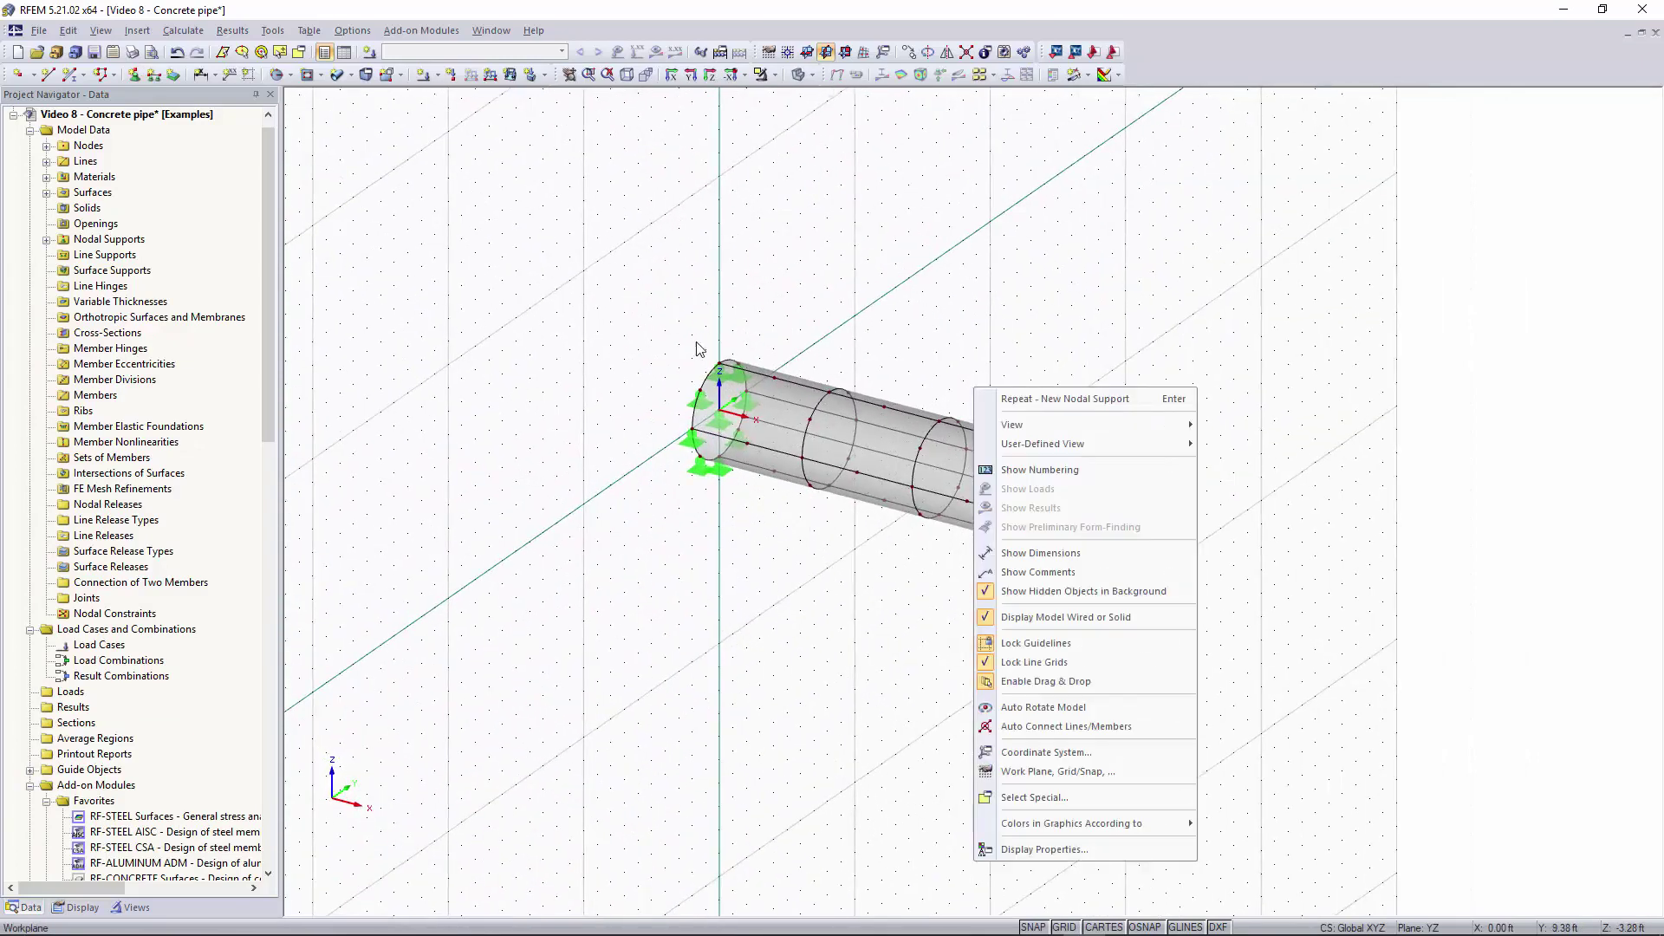
click(659, 355)
scroll(660, 355, up, 6)
click(879, 580)
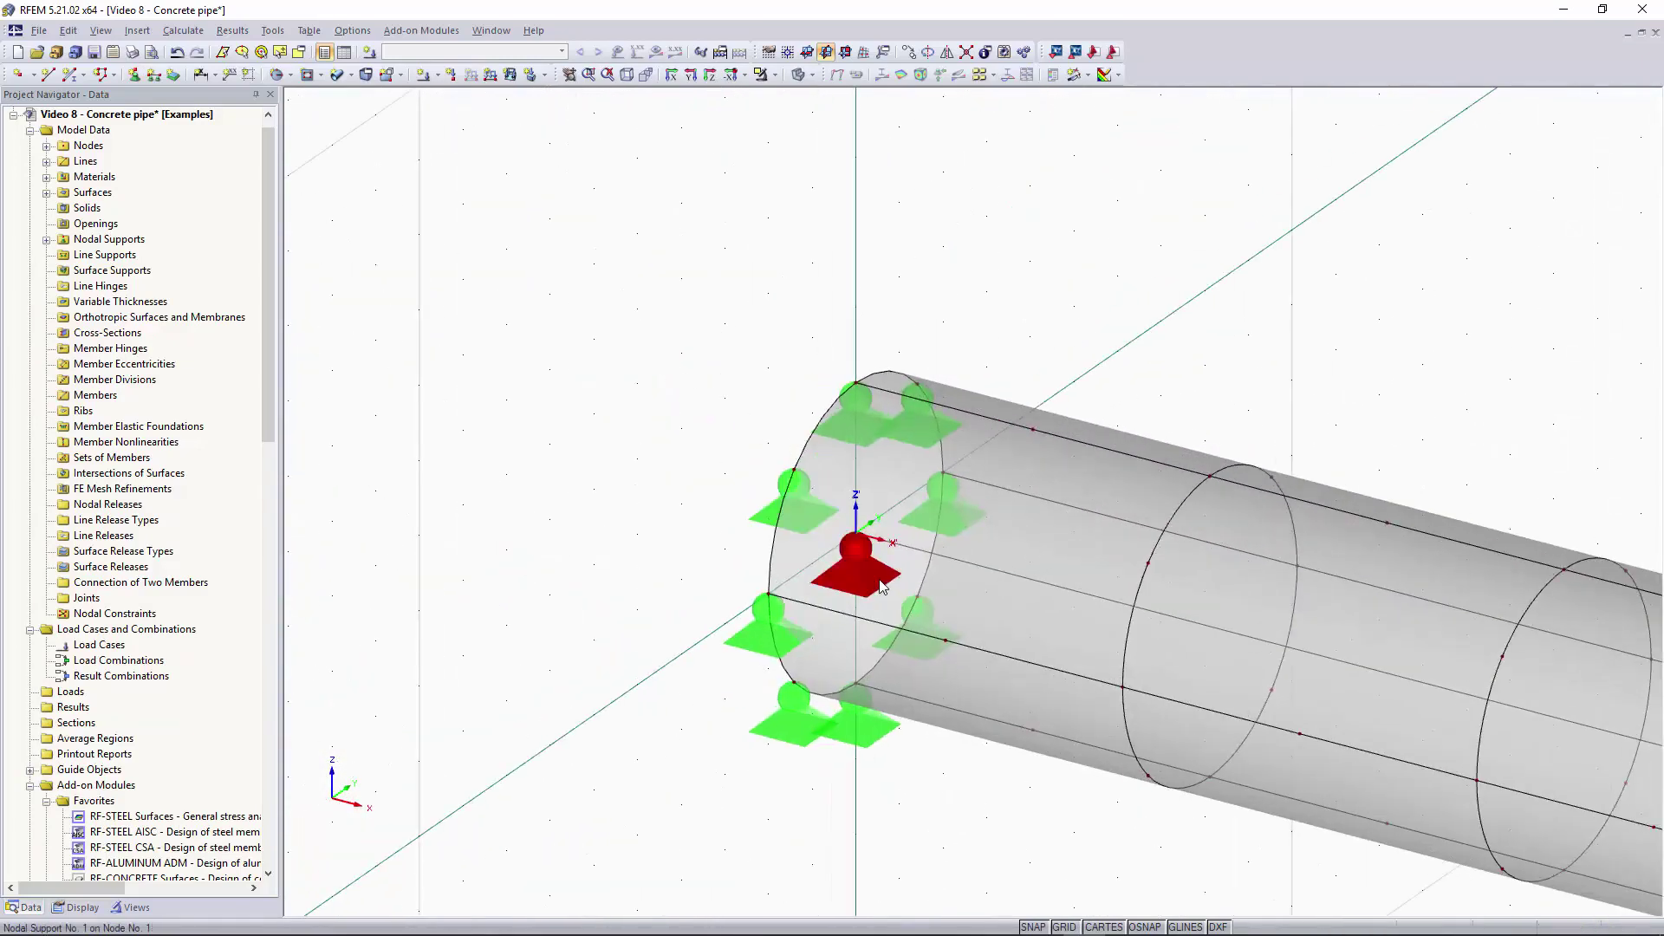
key(Delete)
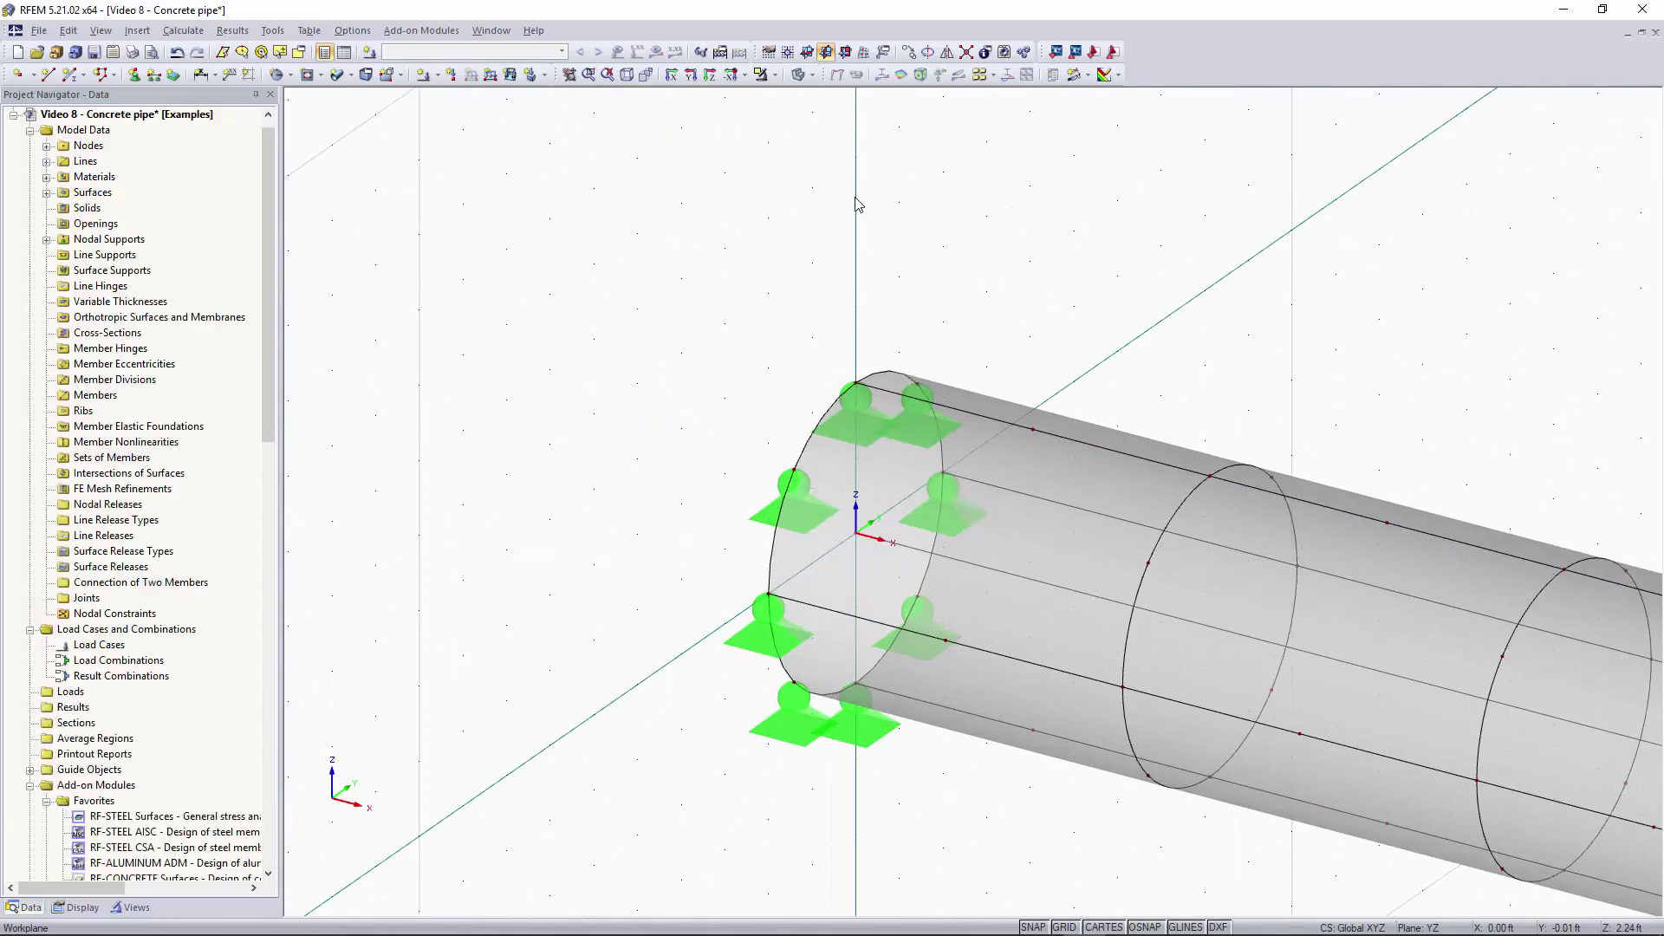
Step: Move the grid and work plane origin to the center-line node at the pipe's free end
scroll(1110, 285, down, 3)
middle_drag(1613, 448, 1154, 386)
scroll(1153, 386, down, 2)
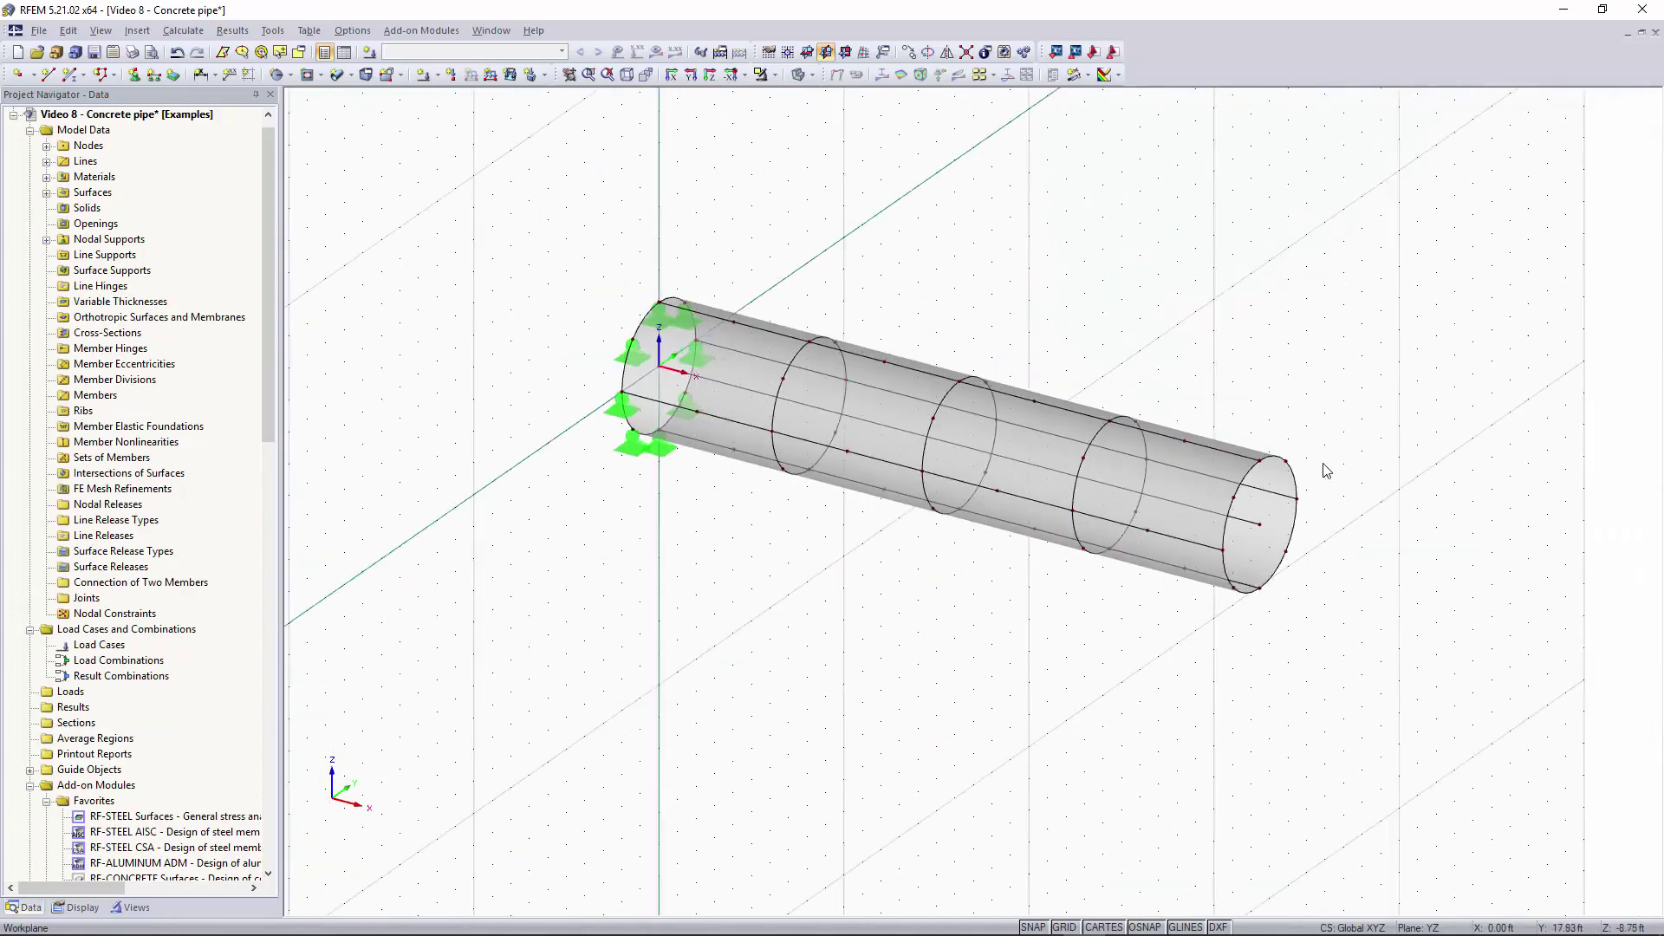
middle_drag(1342, 473, 1078, 372)
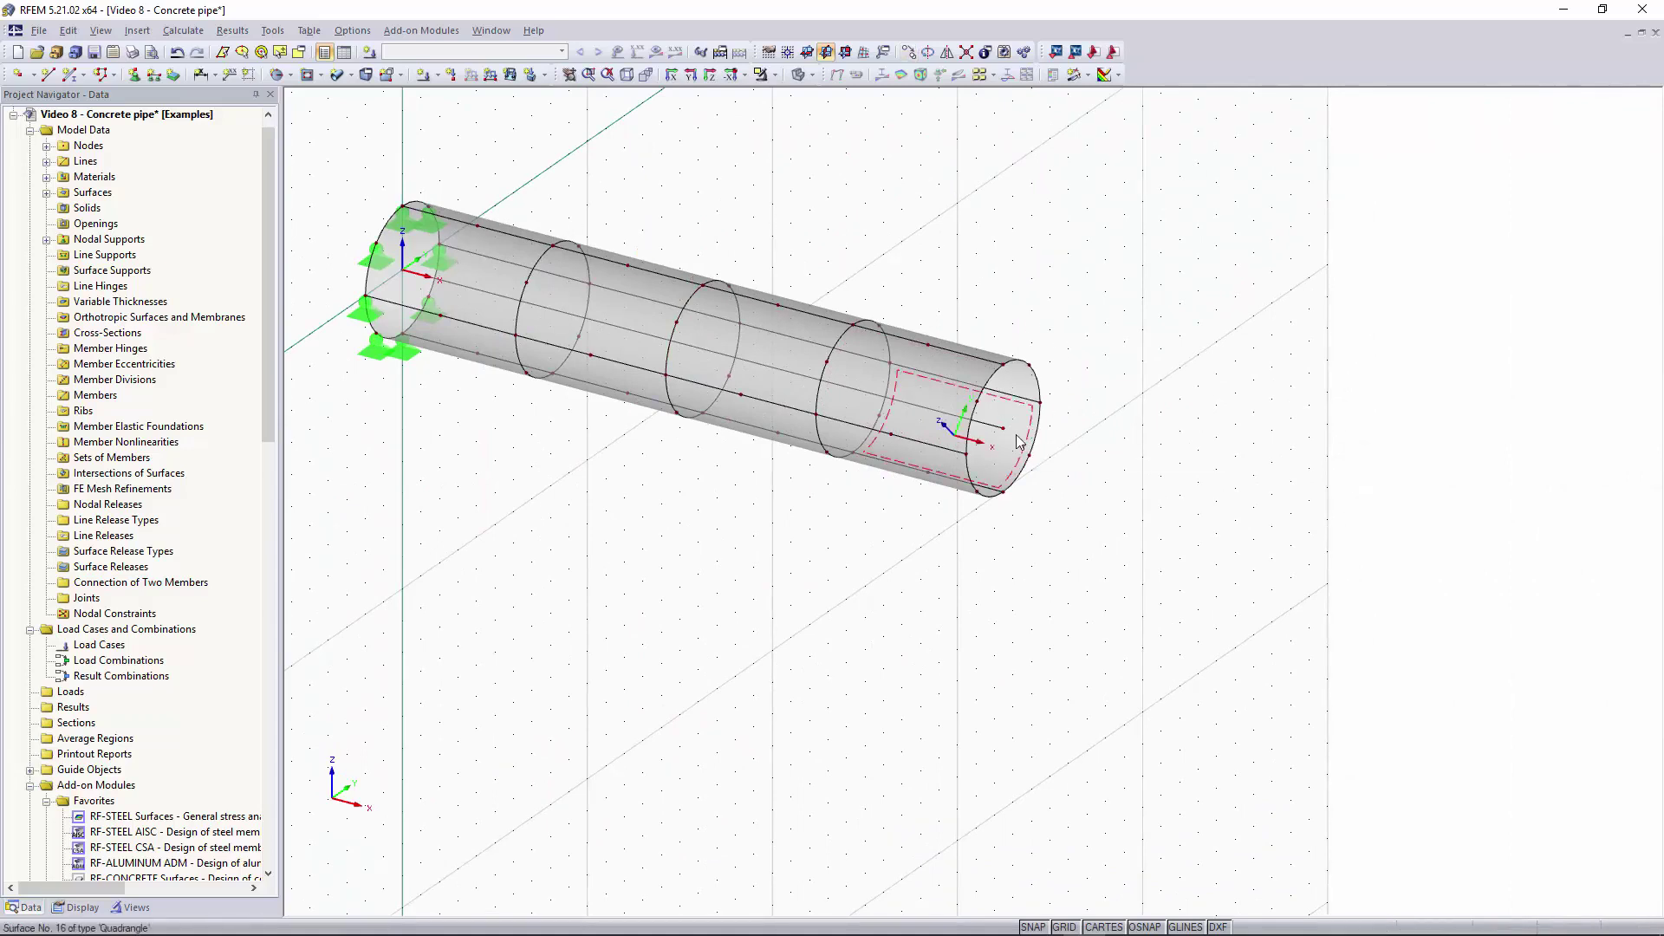
click(788, 54)
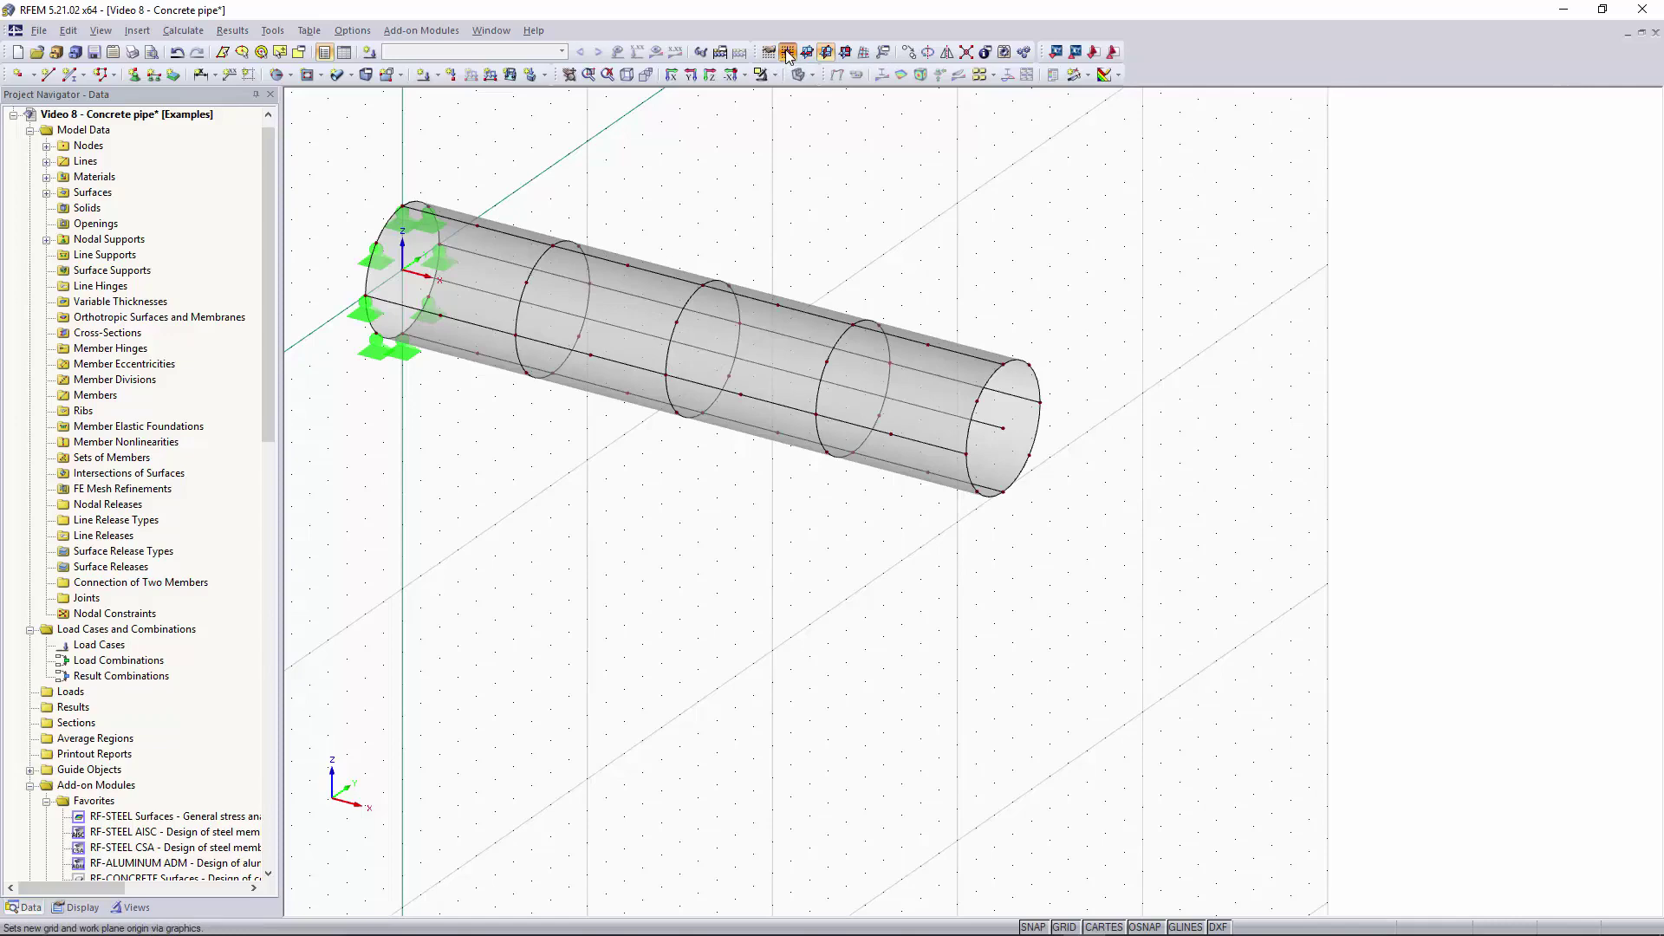
click(1005, 427)
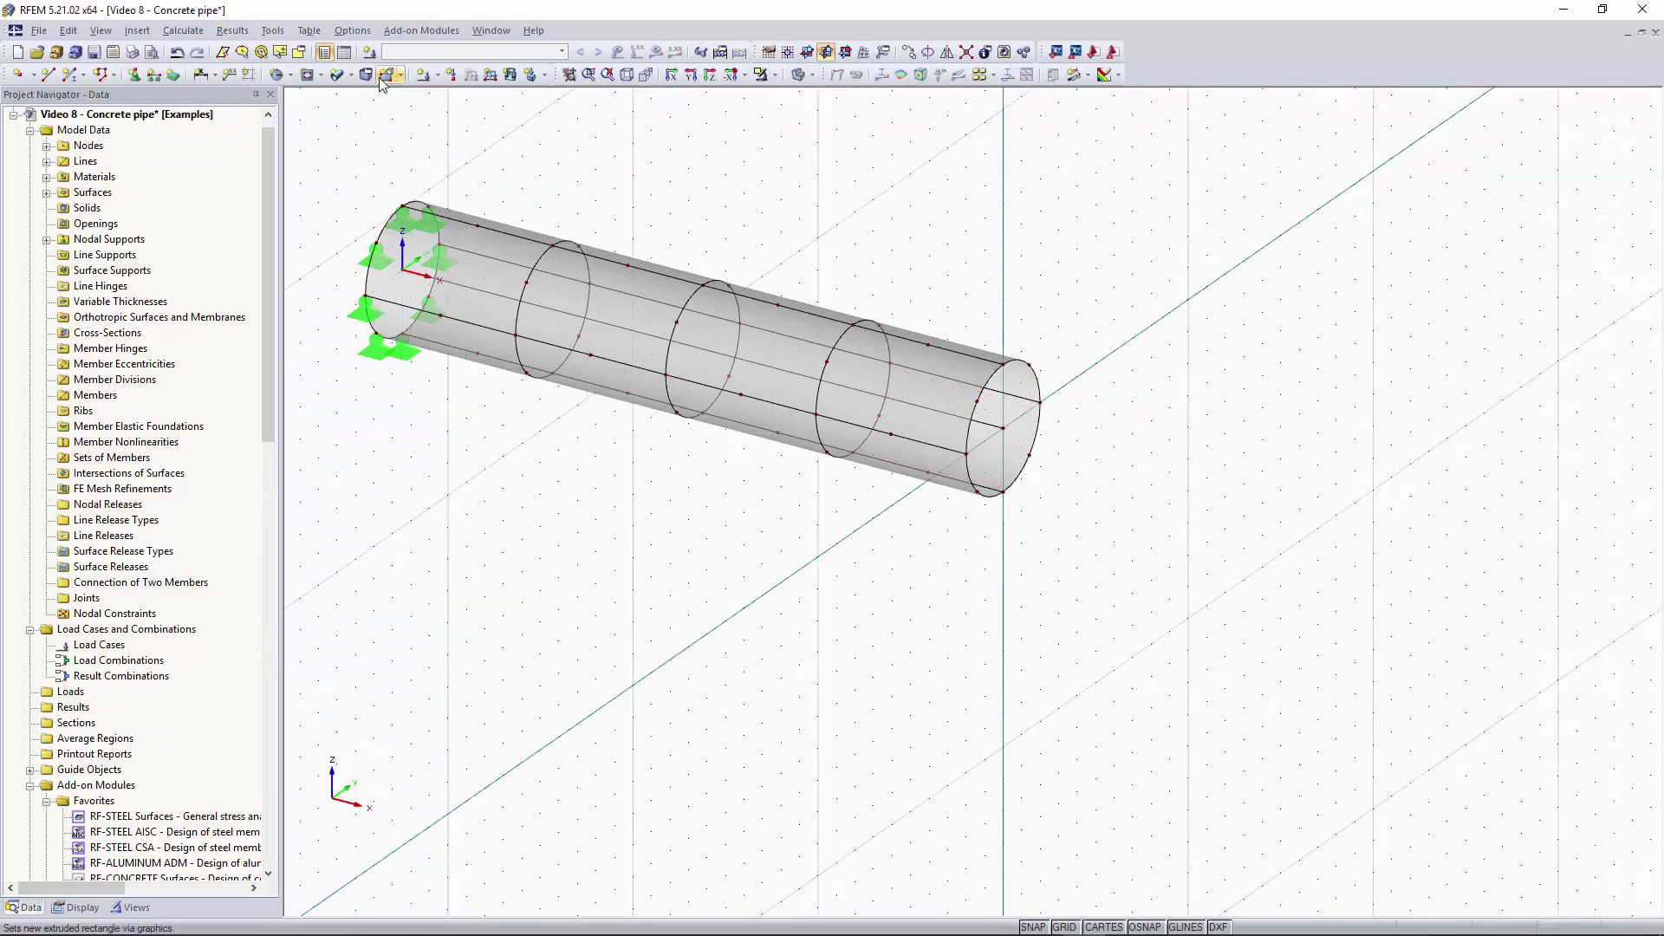
Step: Create a circular surface with Rigid stiffness and 1 ft radius, centered on the pipe's free end, and select it
click(289, 76)
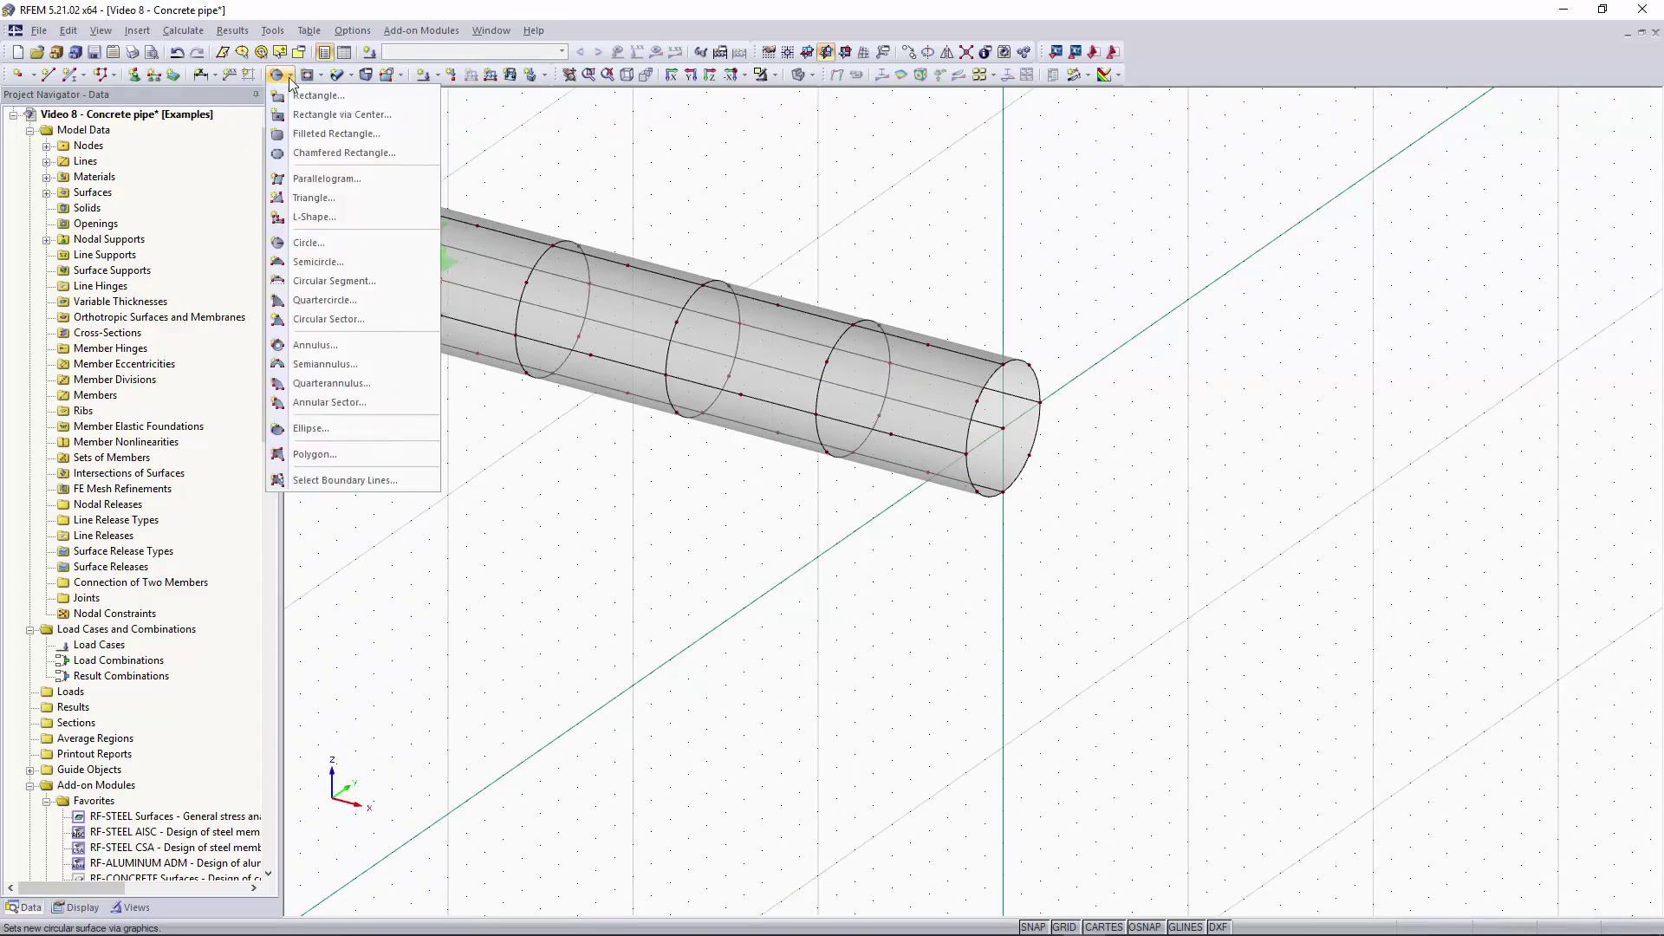
click(332, 243)
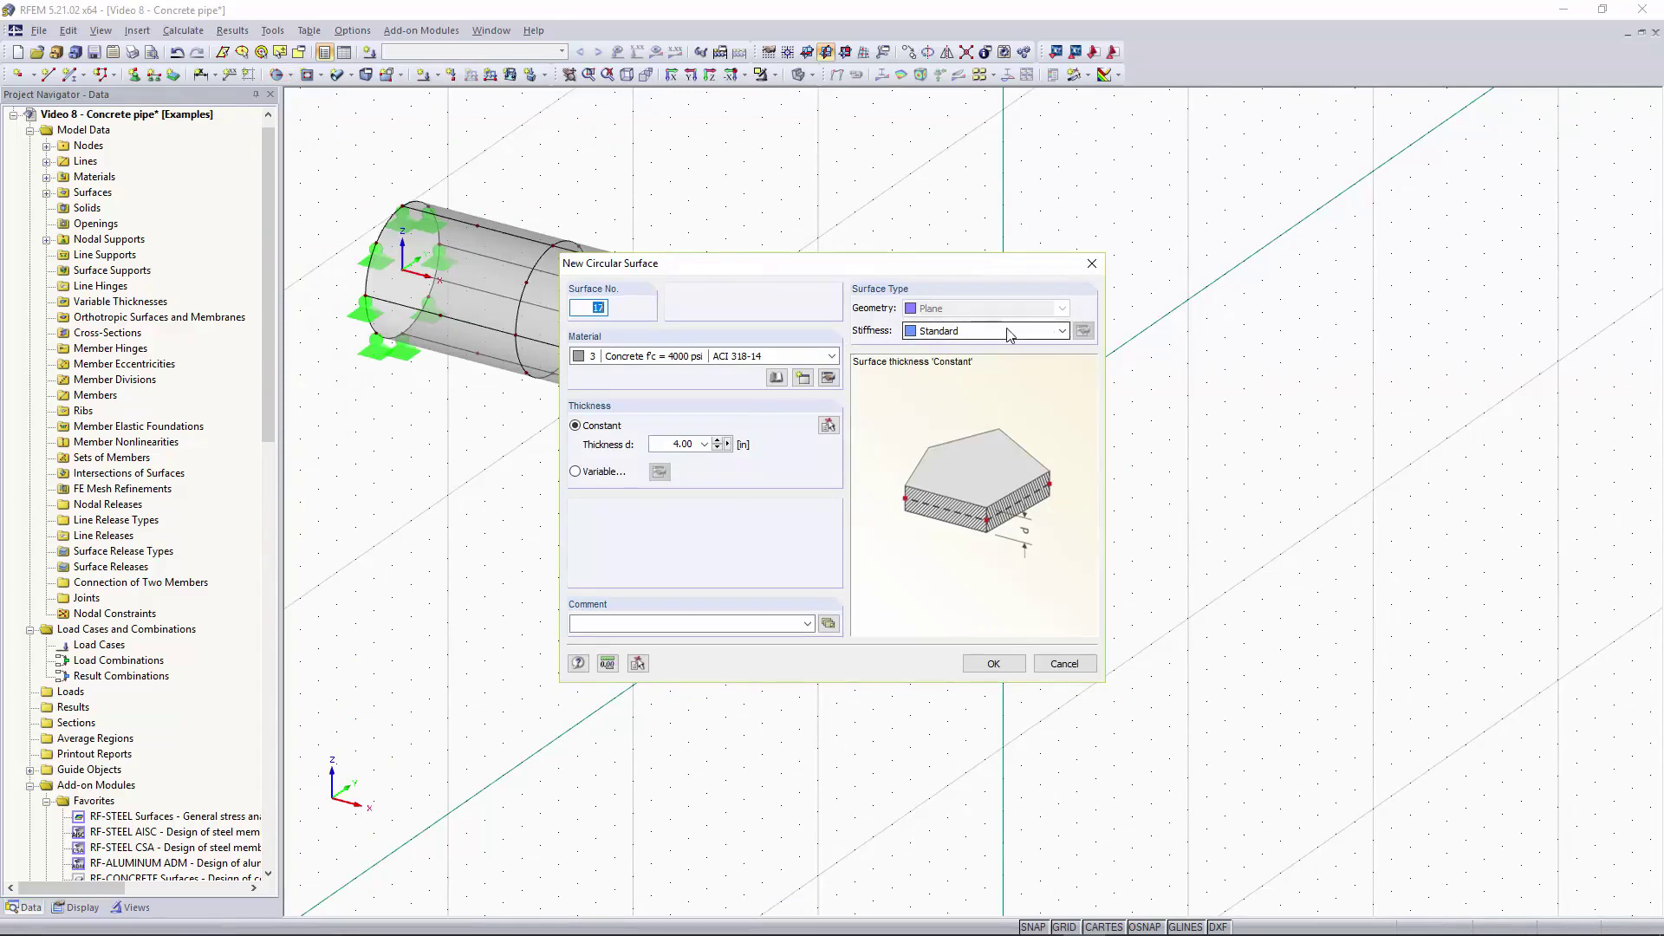
click(1062, 331)
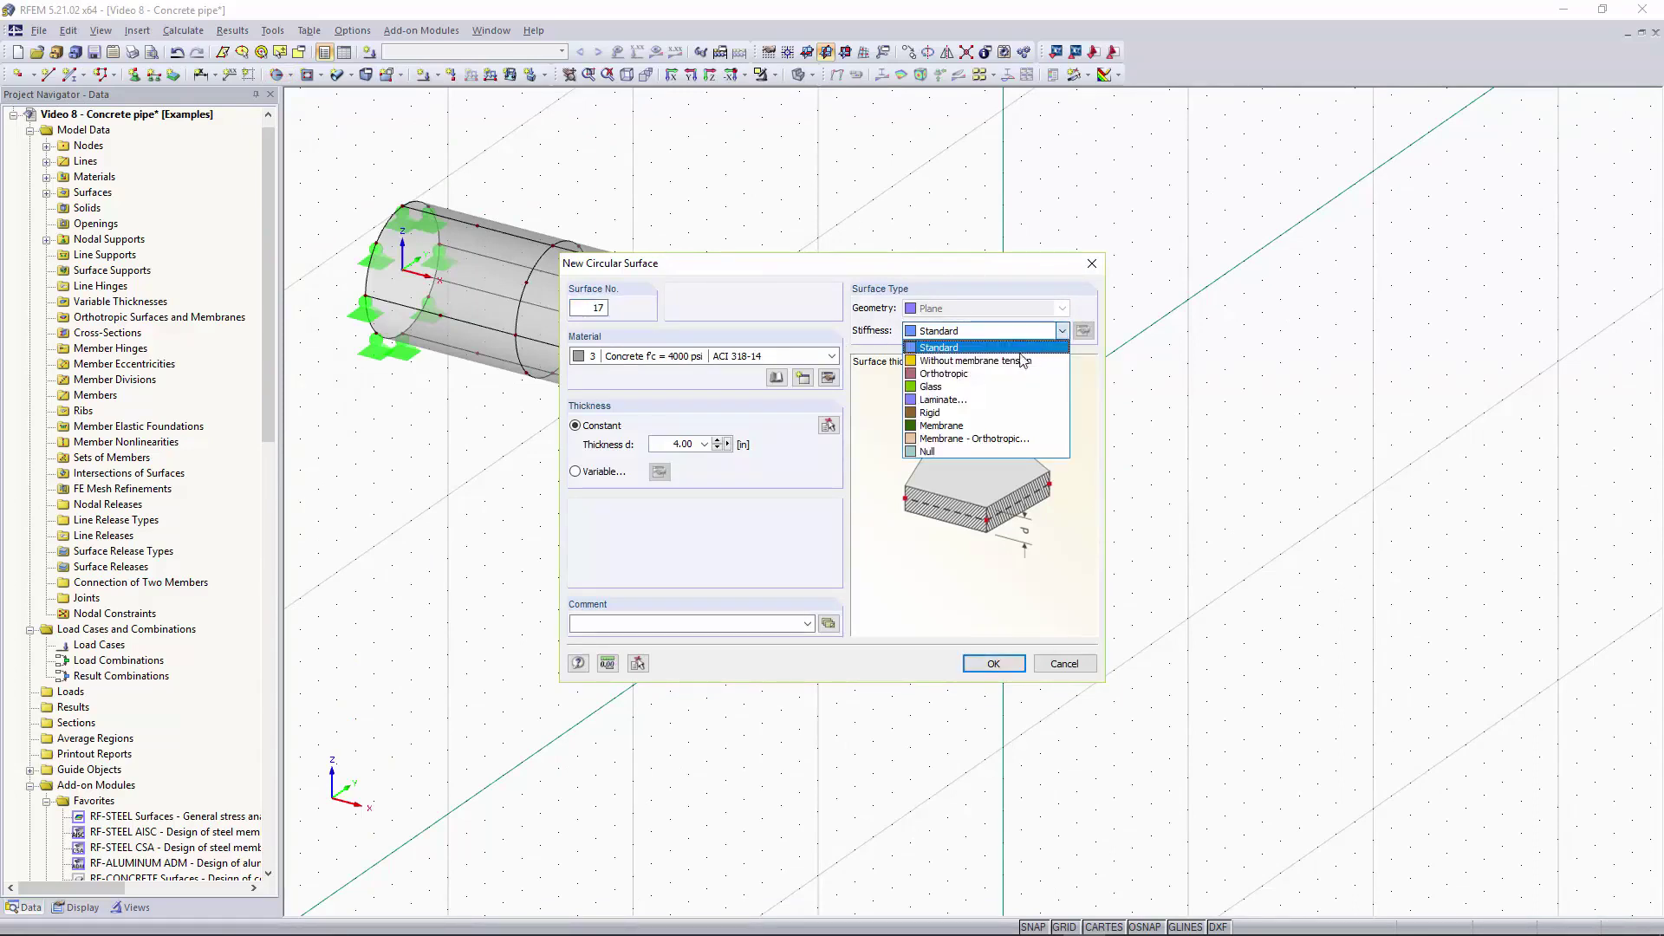
click(951, 414)
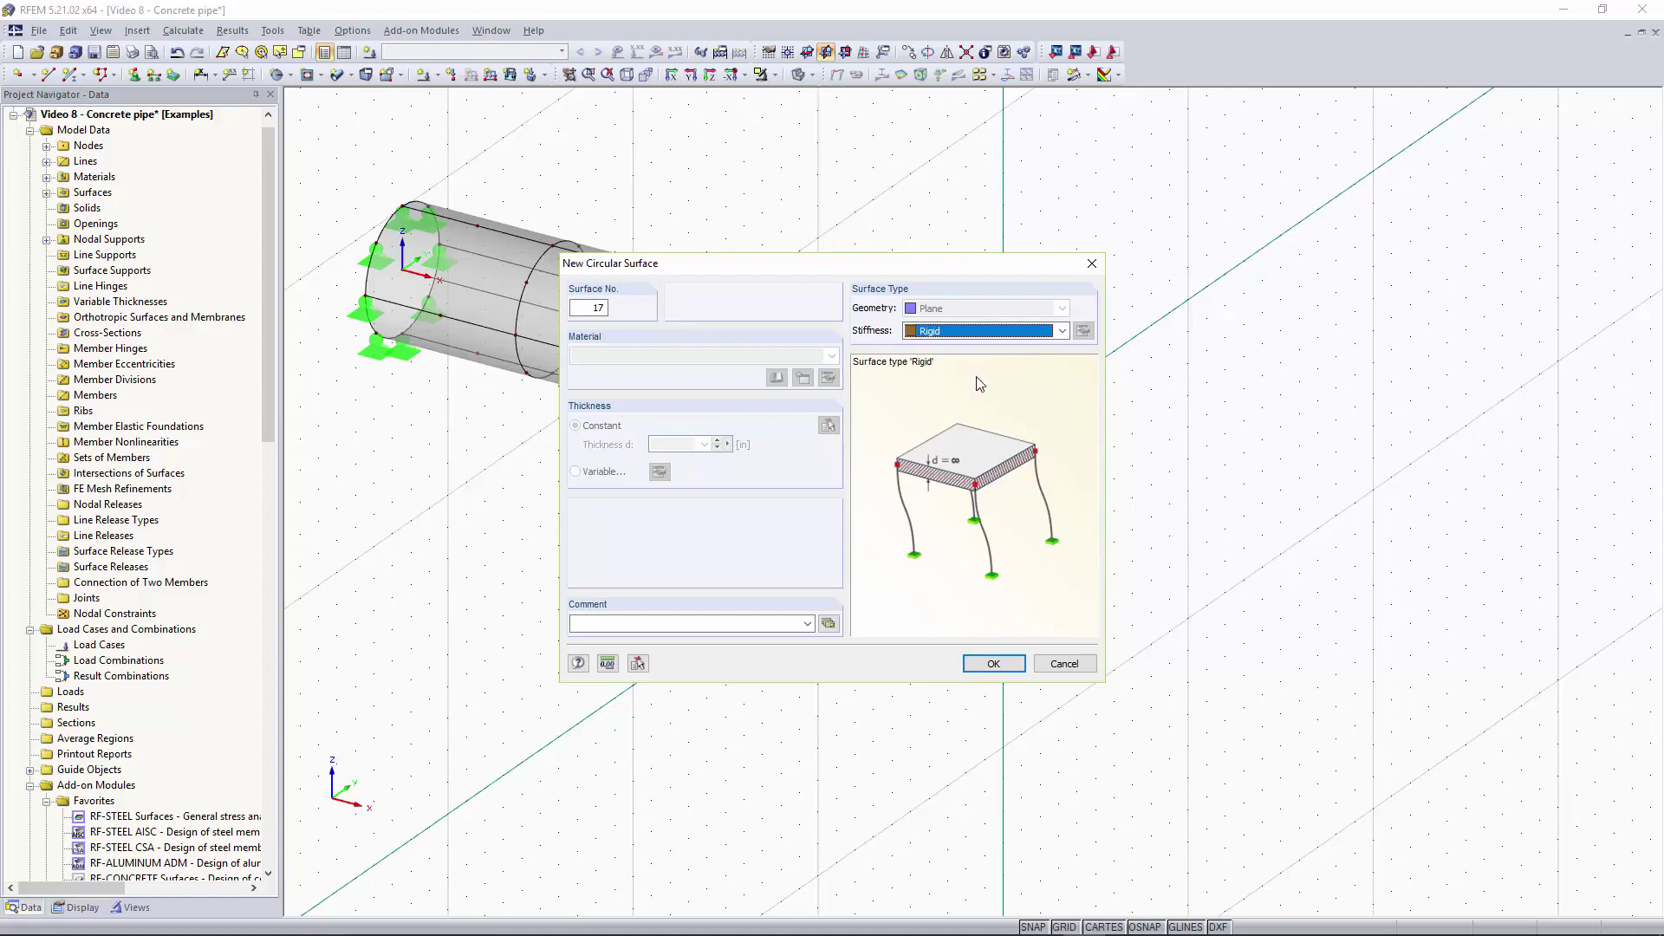
click(993, 663)
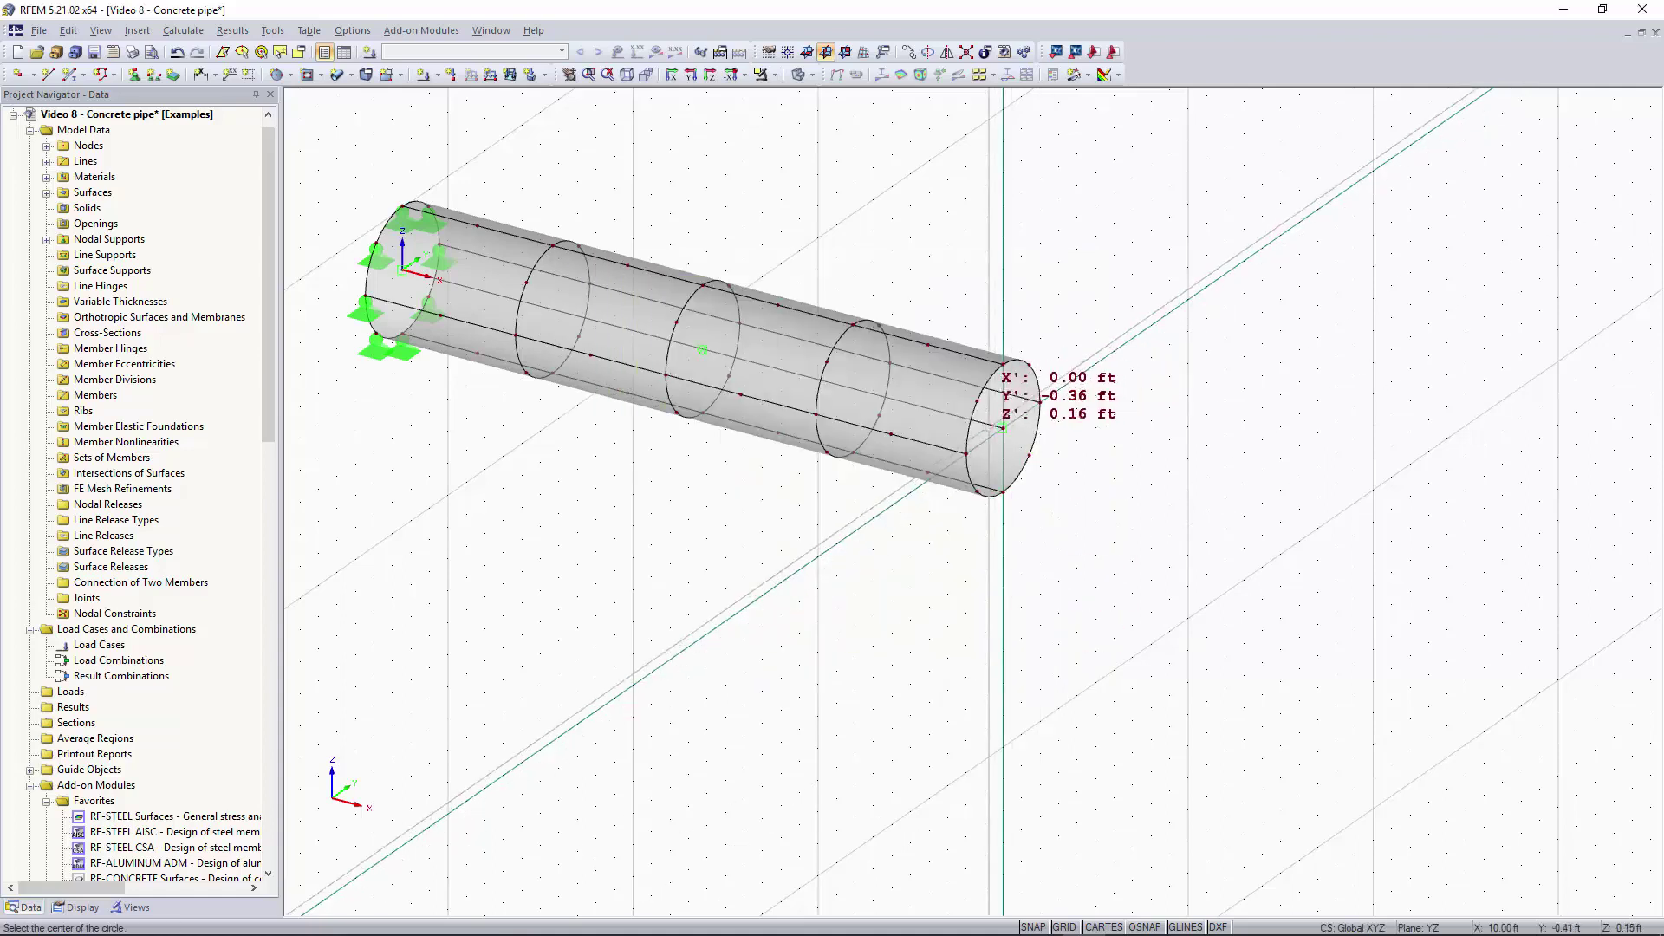
click(1002, 429)
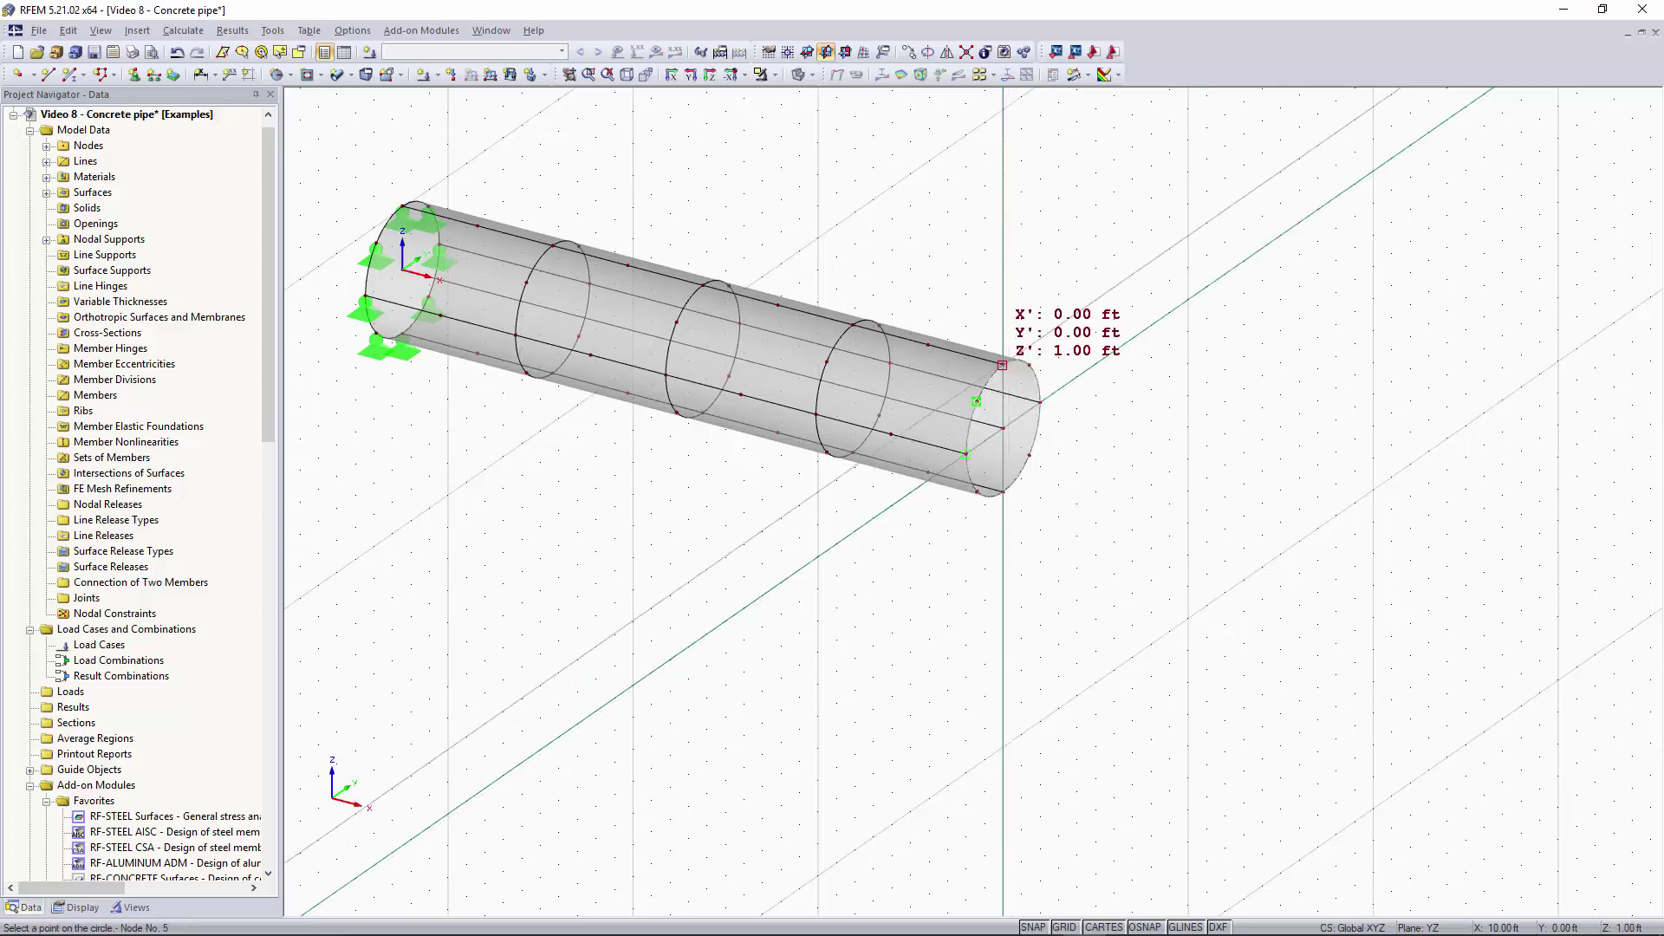
click(1003, 365)
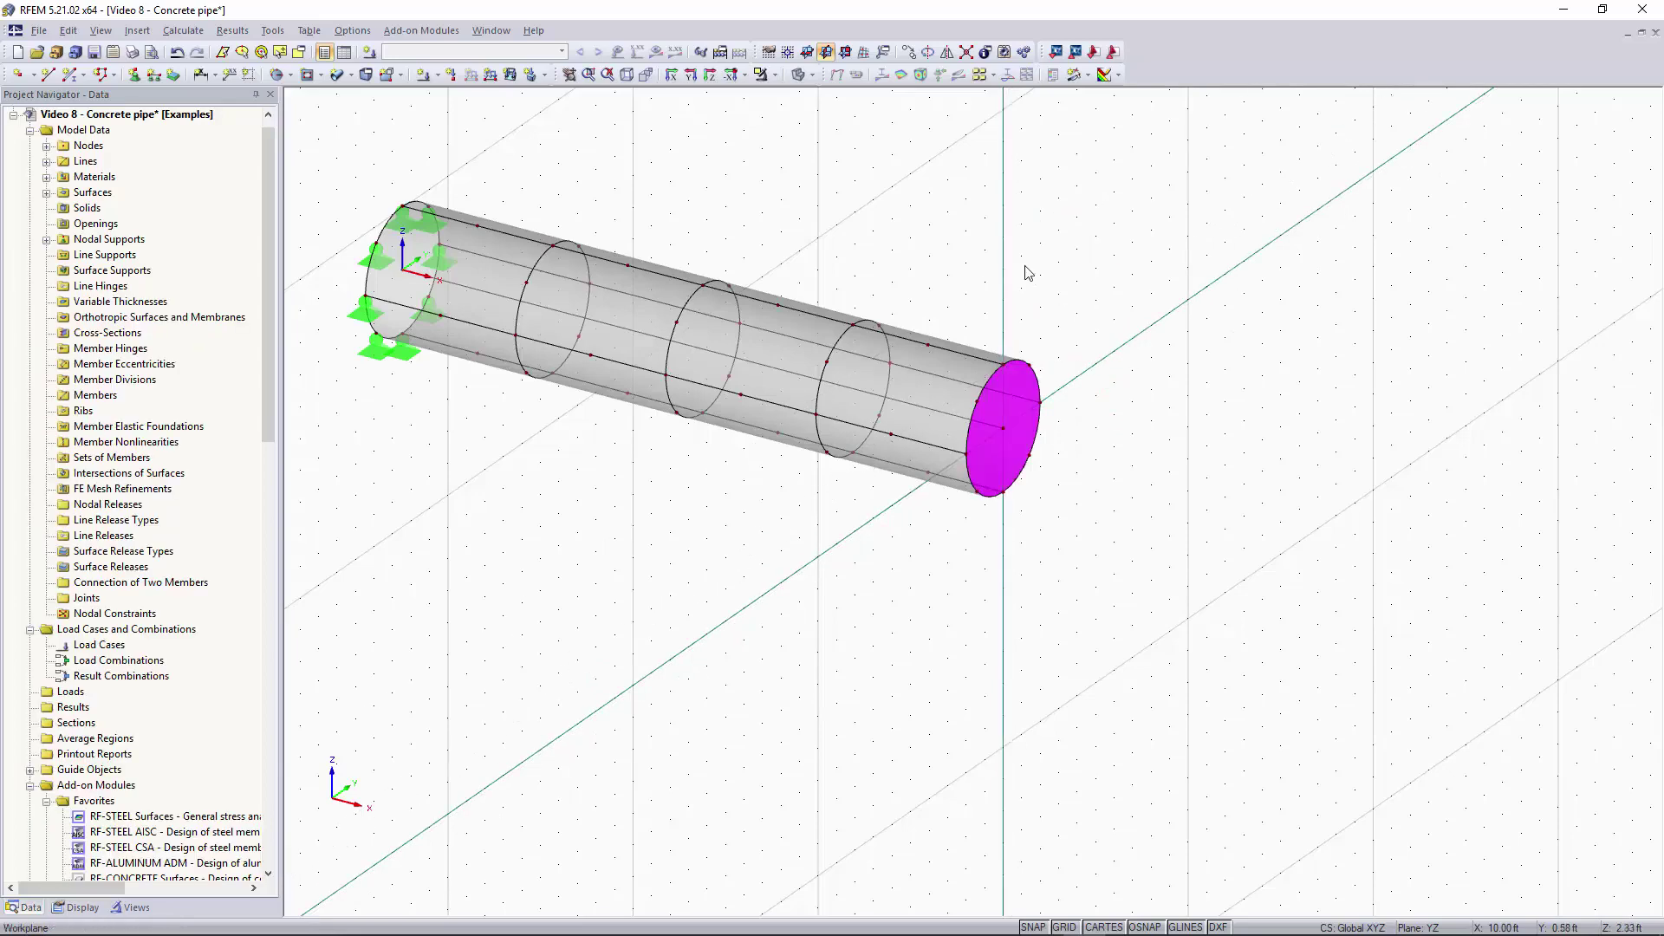
click(1024, 411)
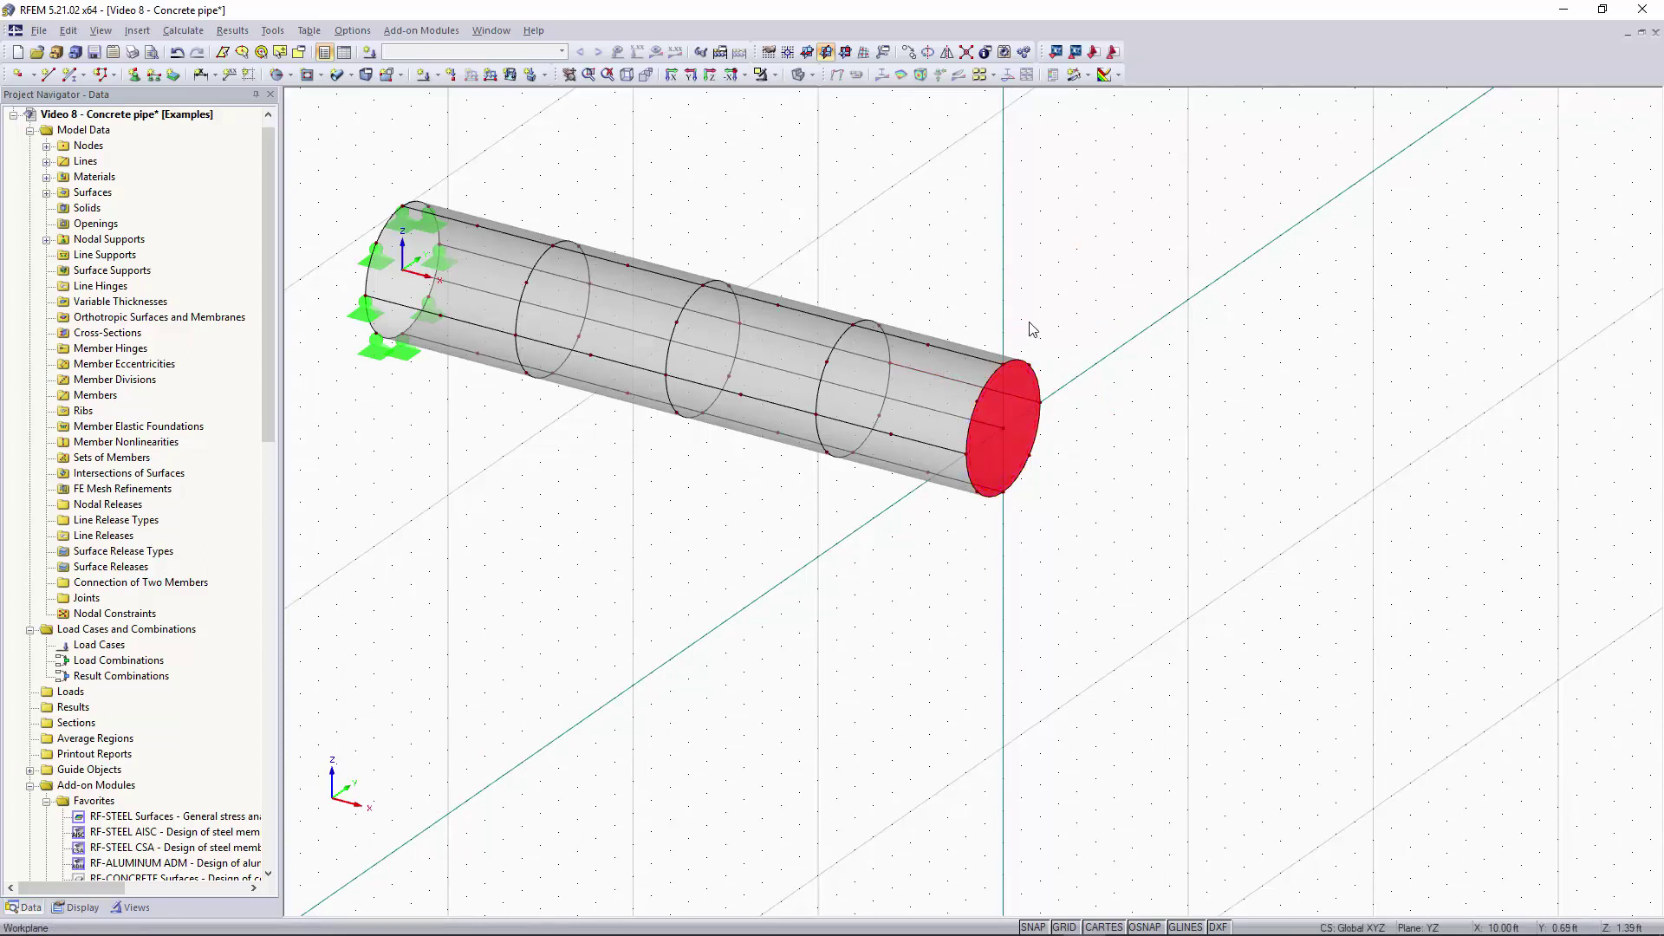
click(924, 393)
click(763, 347)
click(613, 315)
click(484, 291)
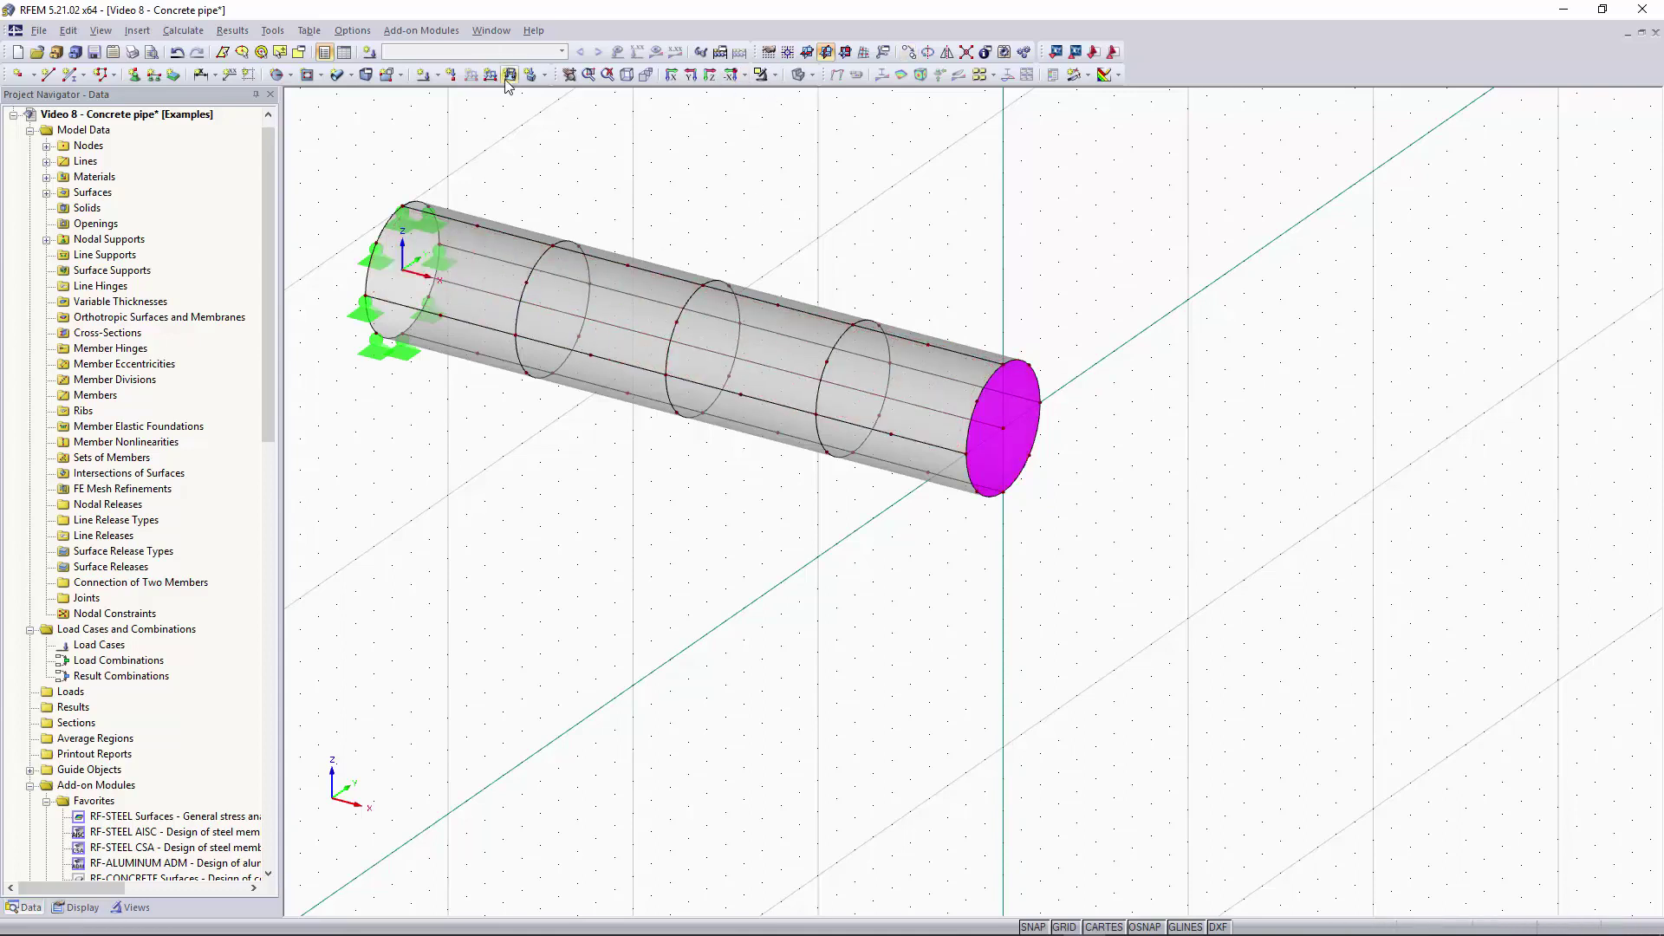
Step: Define load case LC1 as Dead load in the Dead action category, with self-weight deactivated
click(452, 75)
click(453, 75)
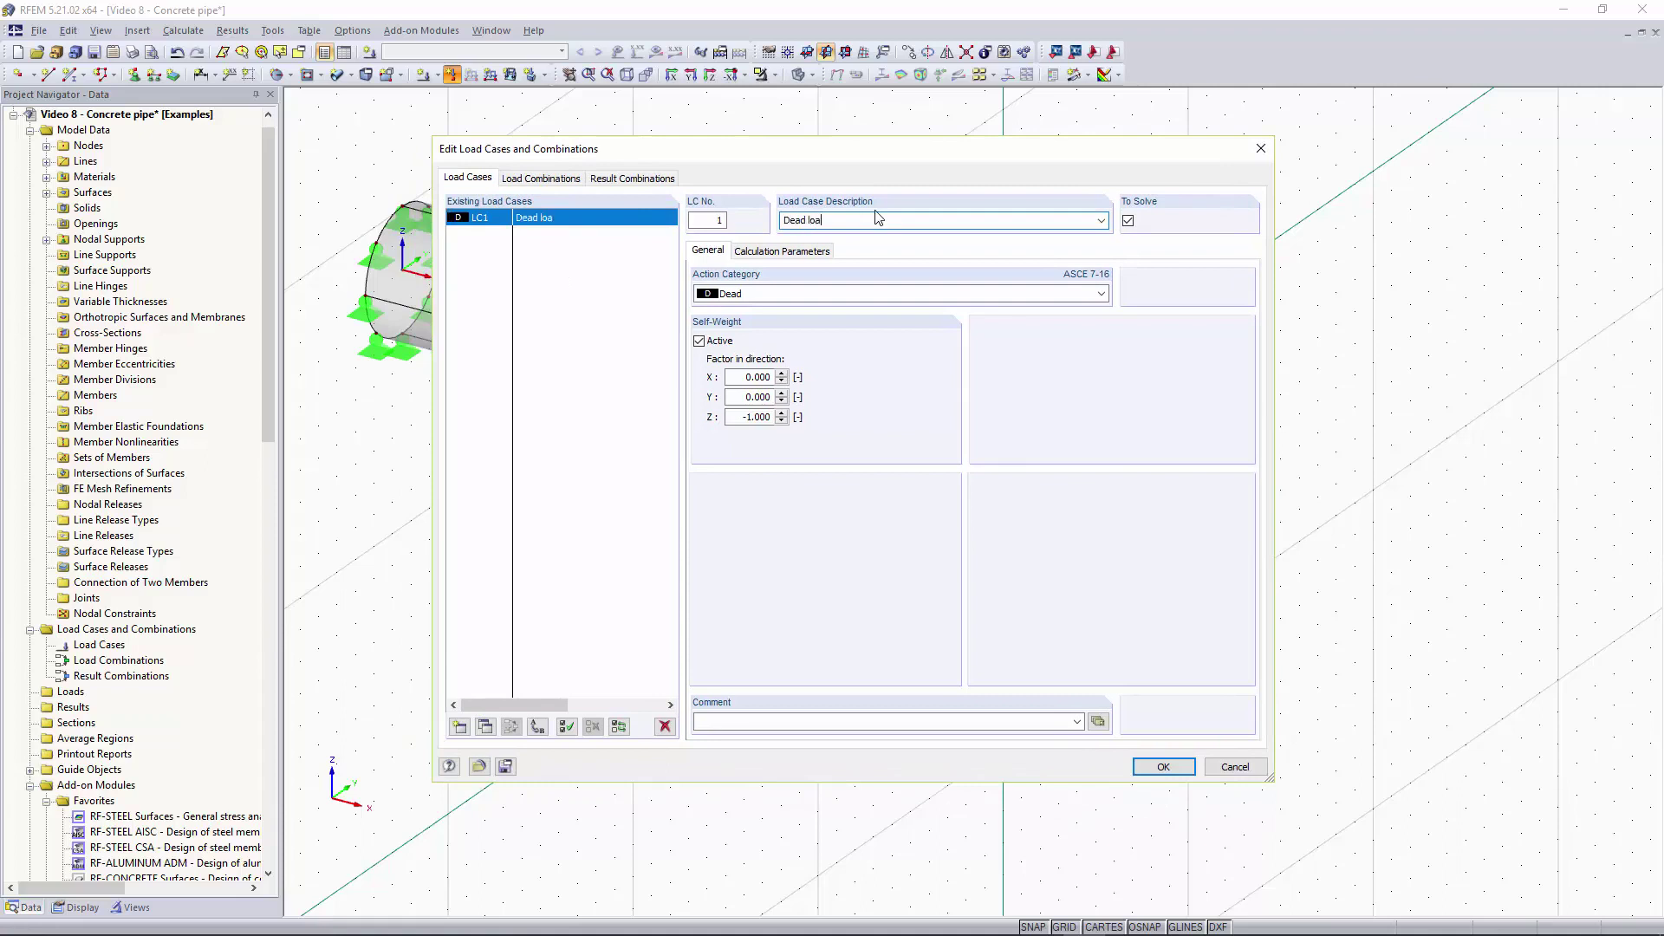
click(700, 341)
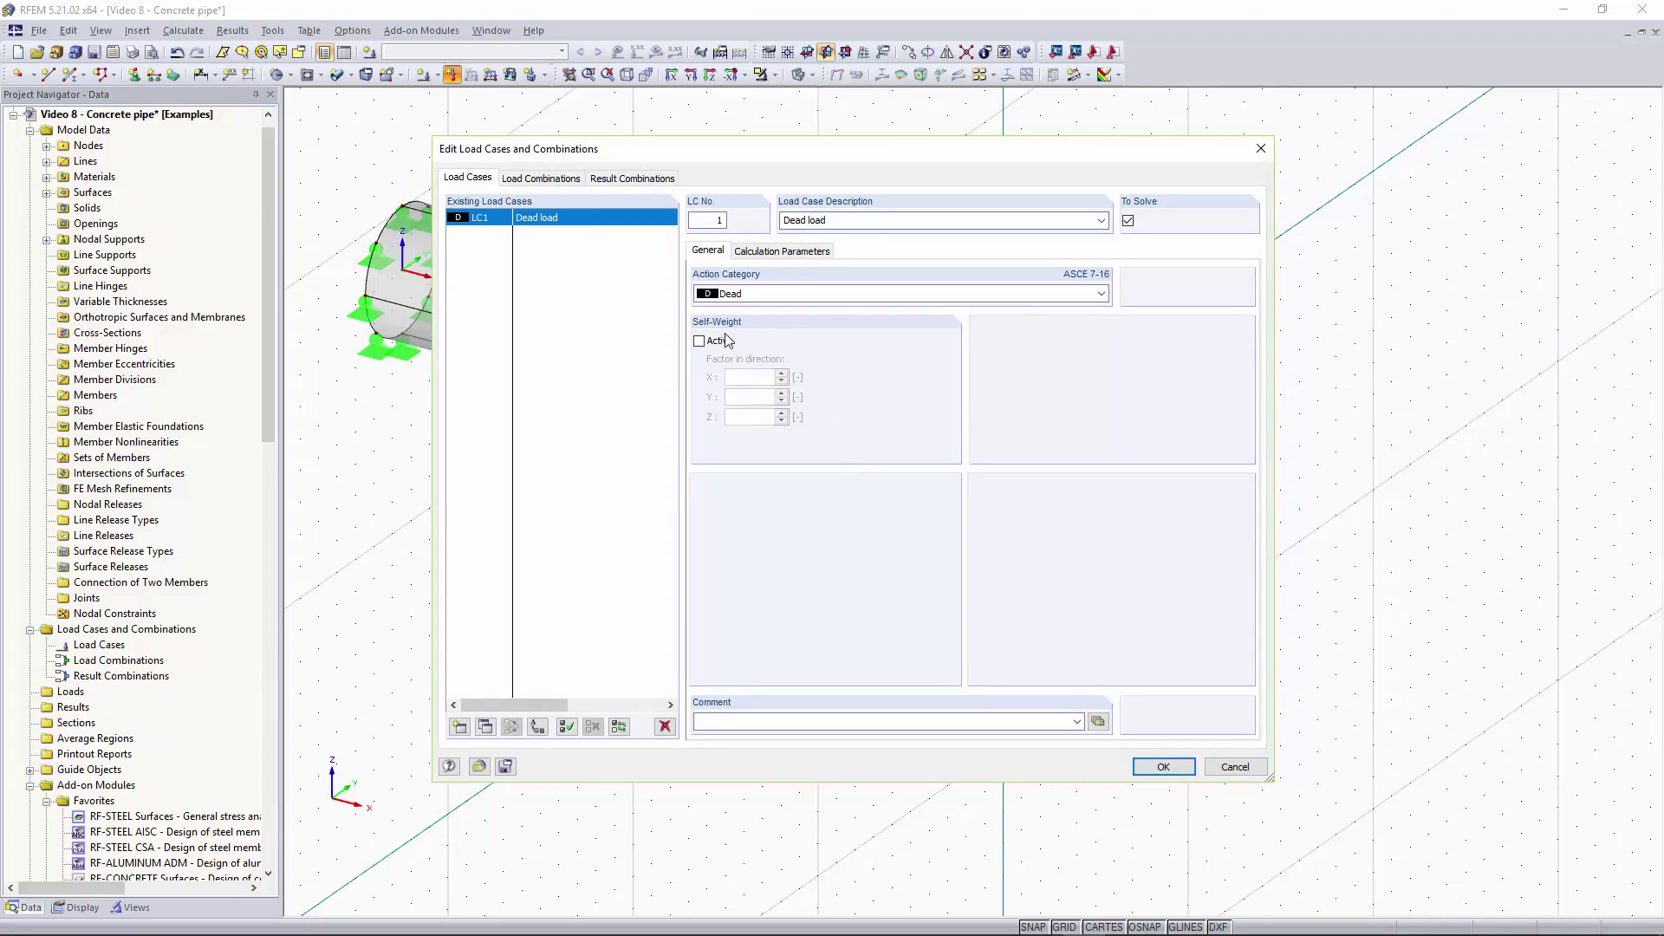
click(1157, 767)
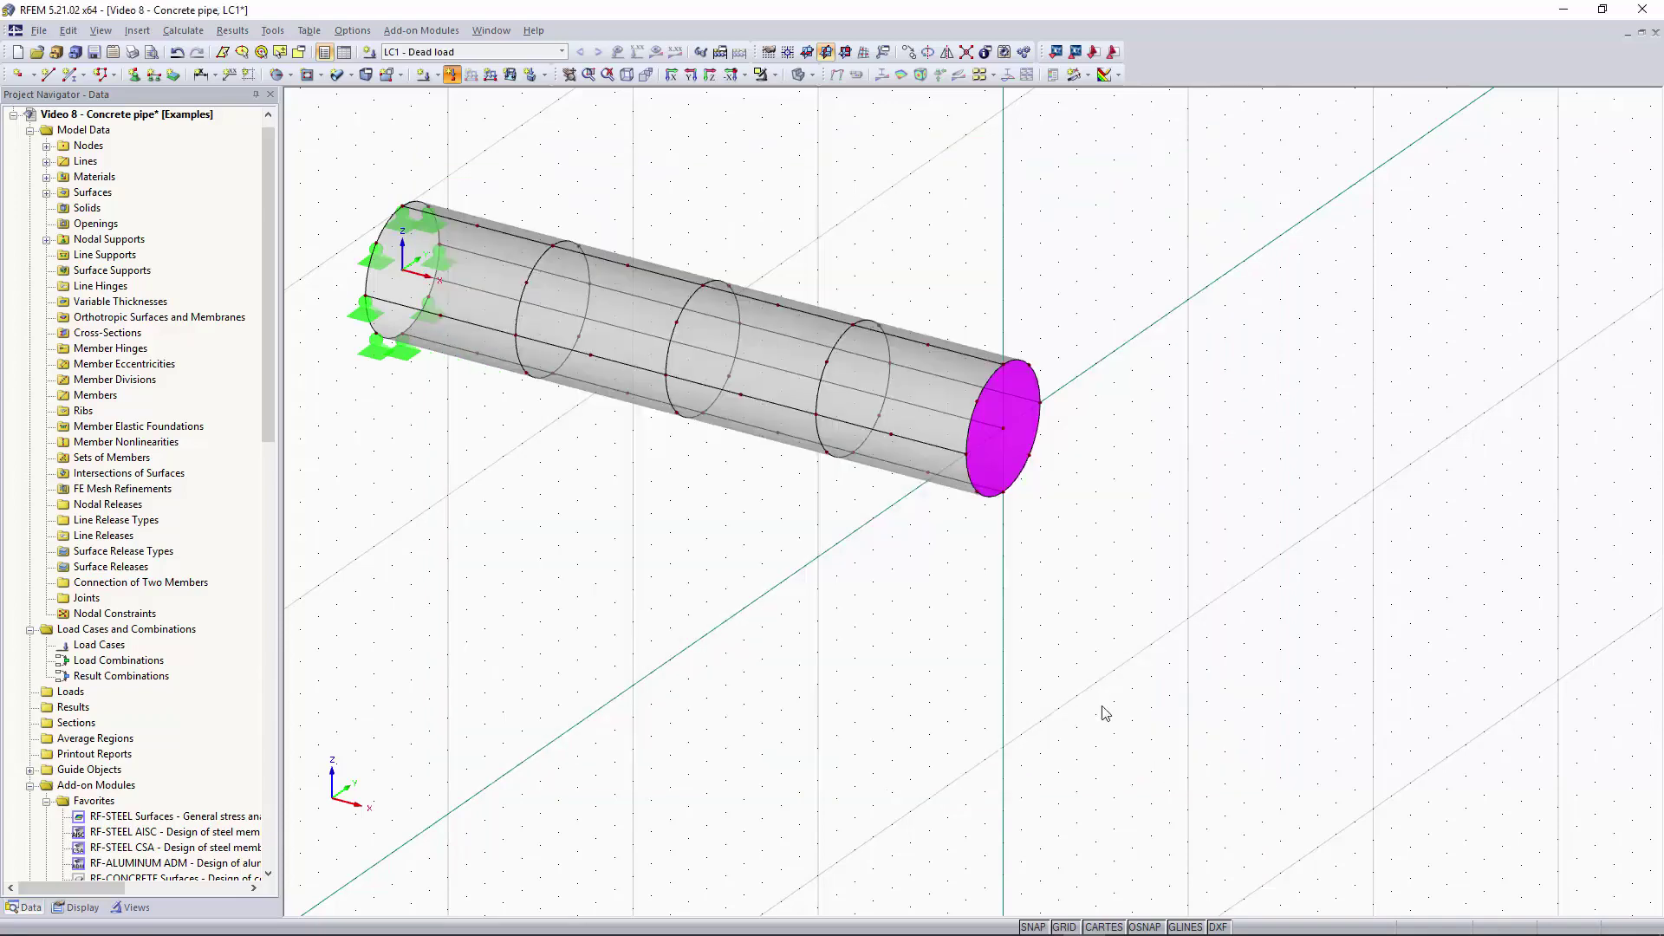
Step: Apply a nodal load with PX 30 kip and MX 15 kipft to the center-line node at the pipe's free end
click(453, 75)
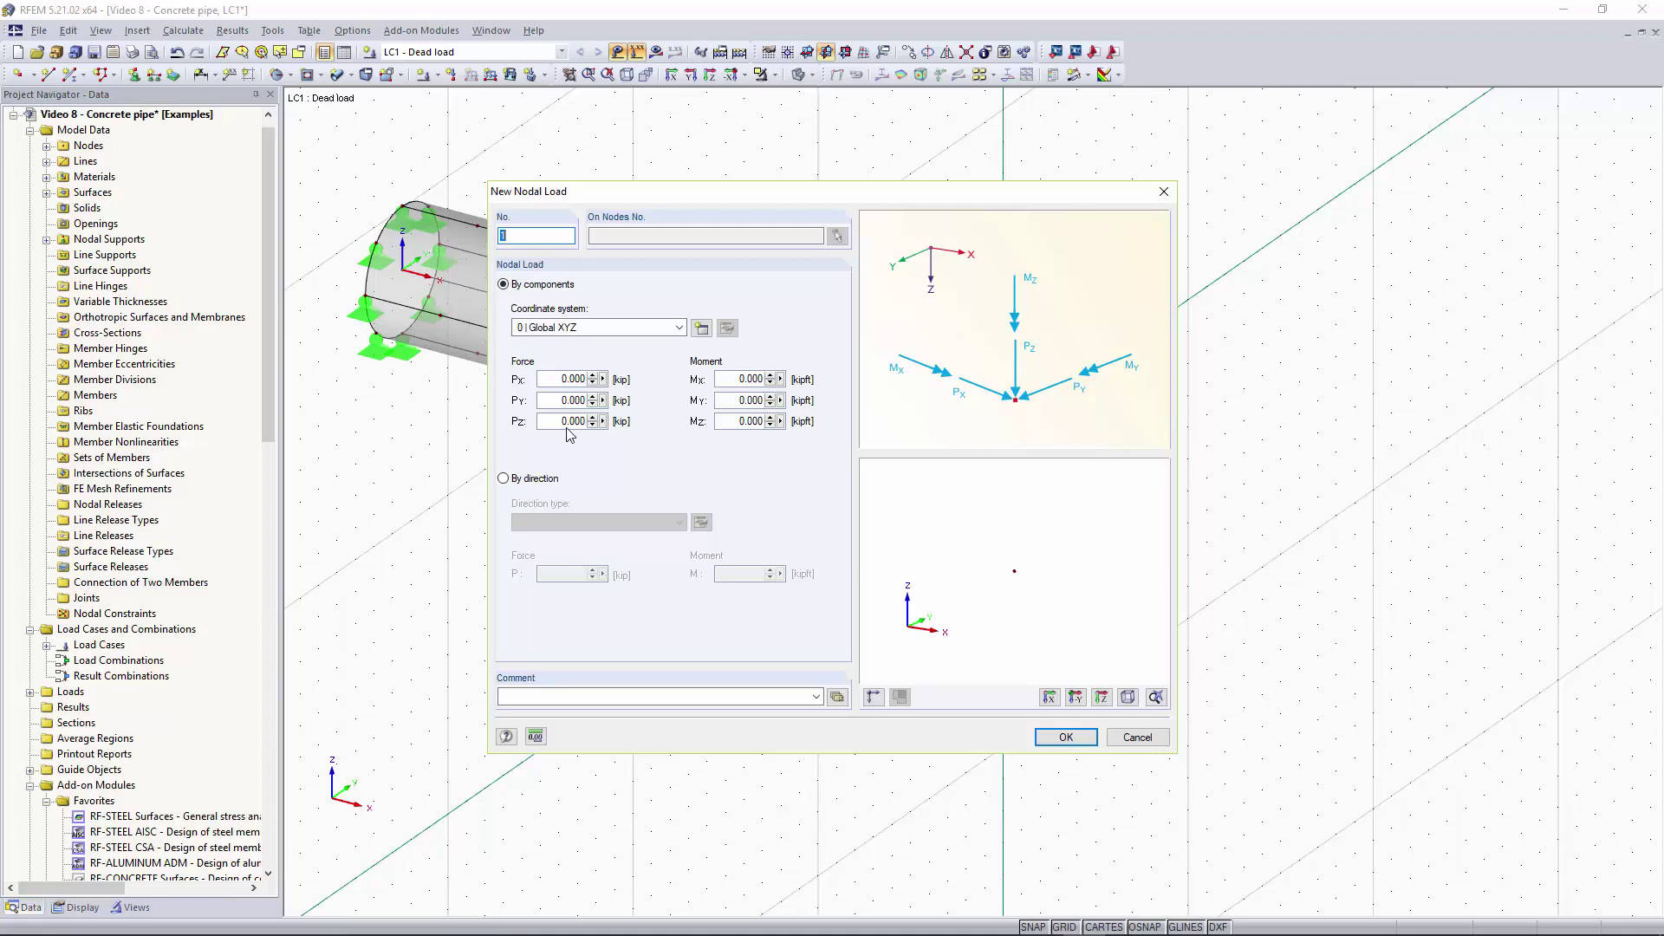
click(554, 378)
text(30)
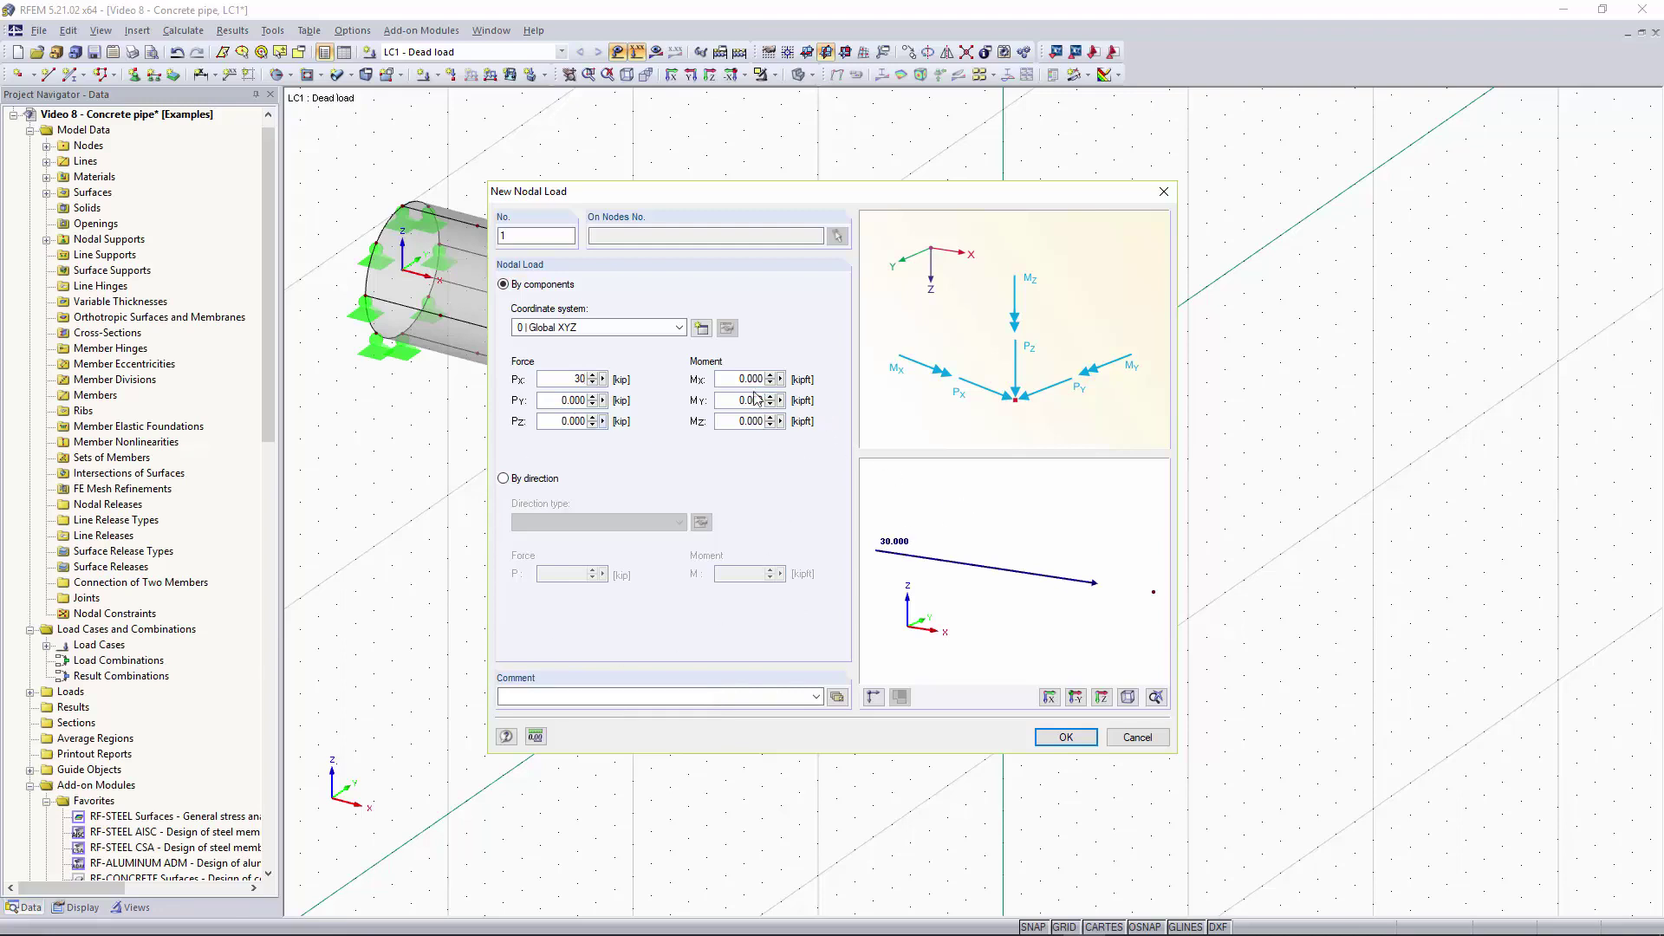
drag(737, 380, 786, 387)
text(15)
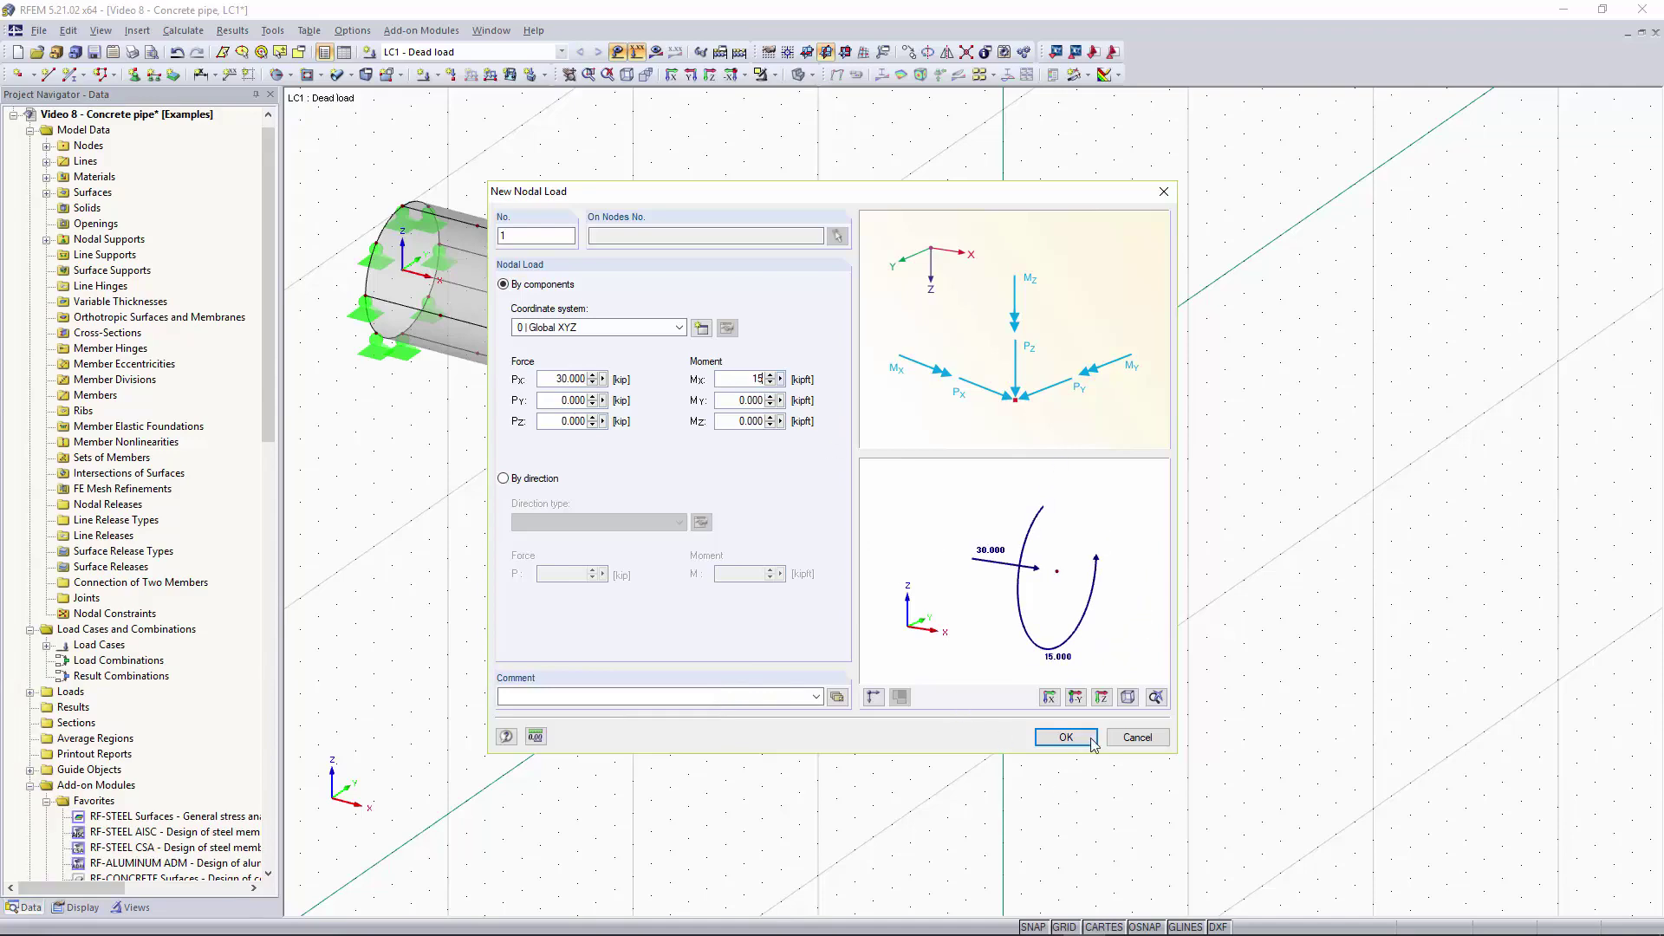
click(1091, 742)
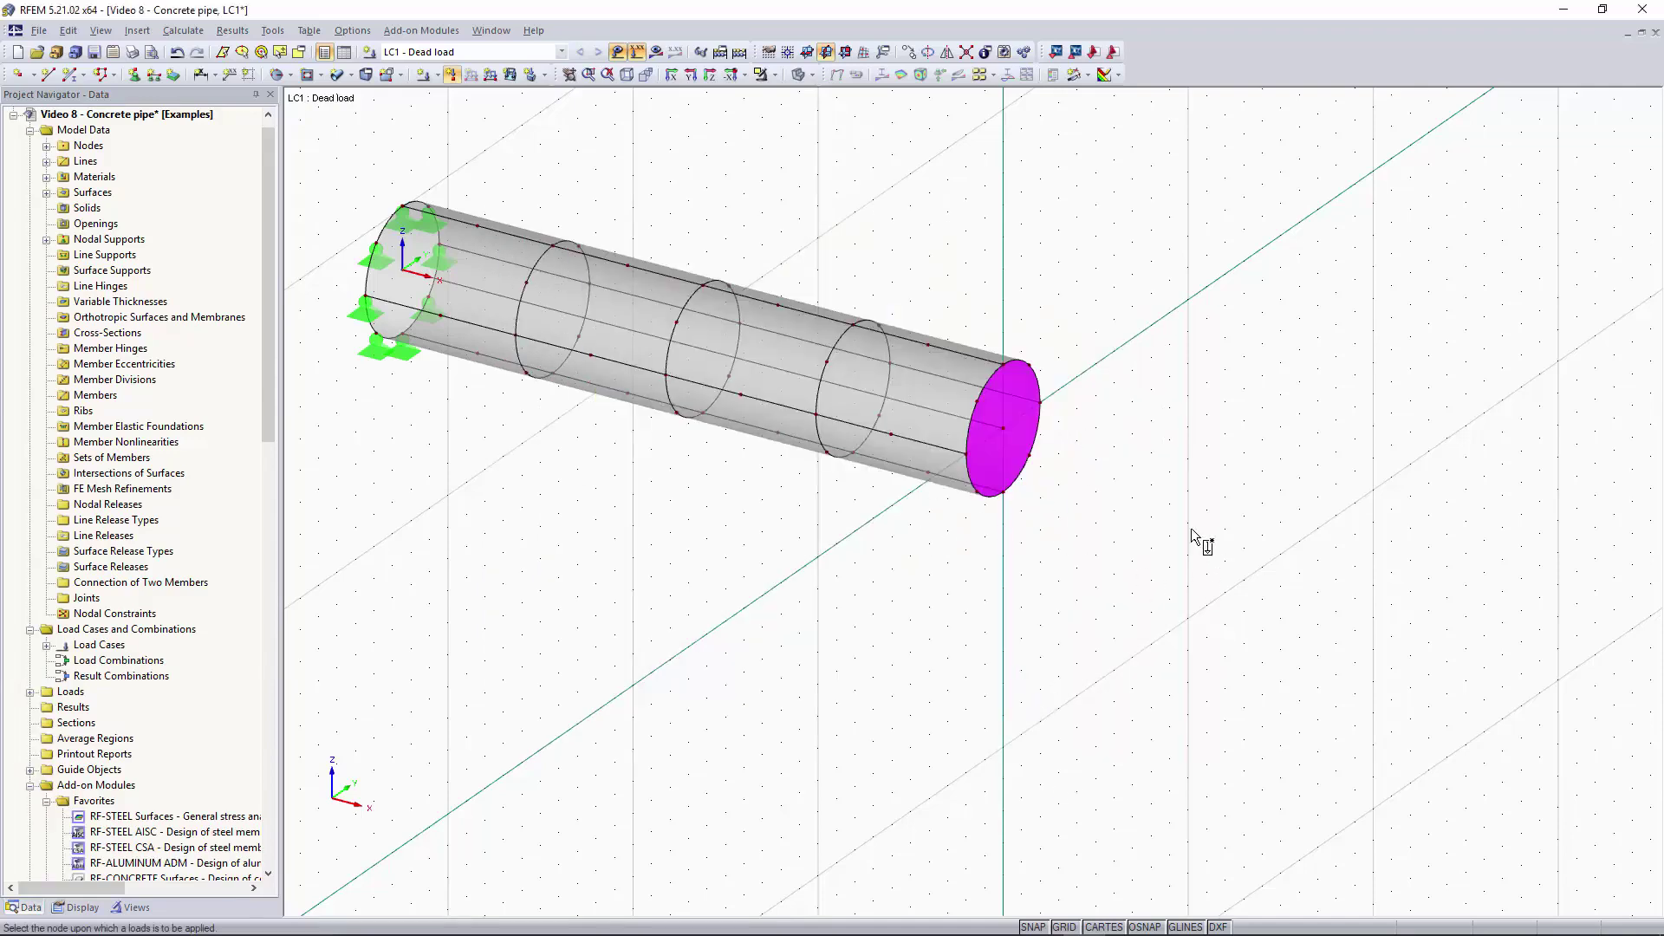
click(994, 445)
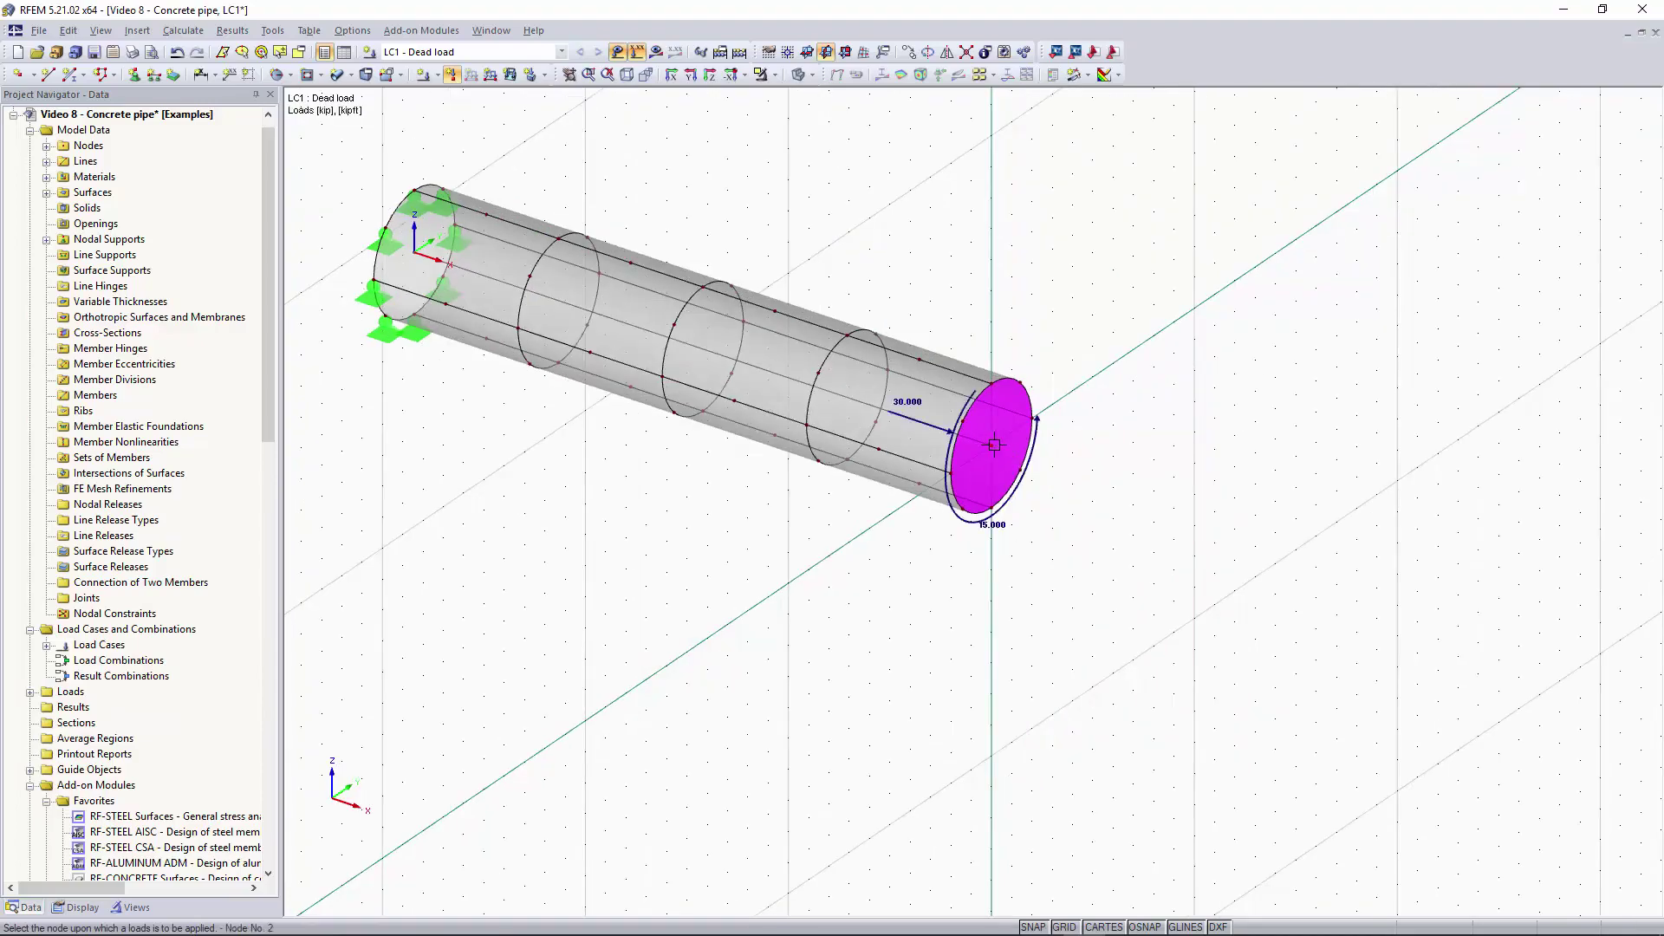
right_click(1103, 413)
Step: Calculate the Dead load case and display the pipe's global deformations u
ctrl+middle_drag(953, 219, 1037, 329)
ctrl+middle_drag(1170, 283, 1029, 278)
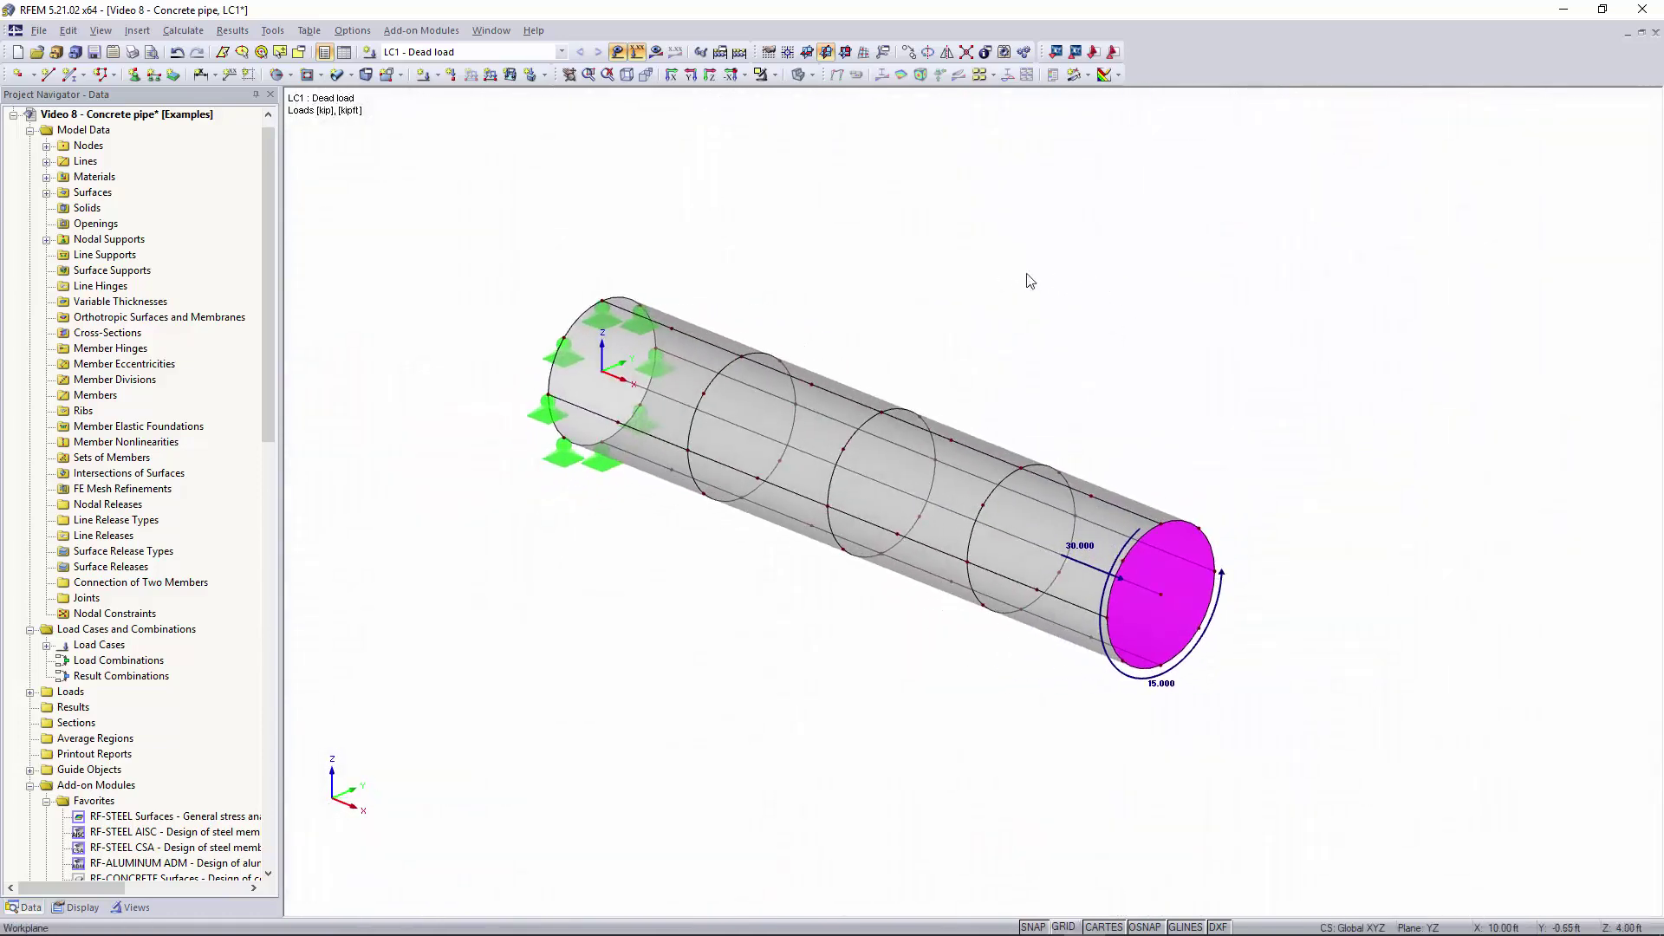
click(739, 52)
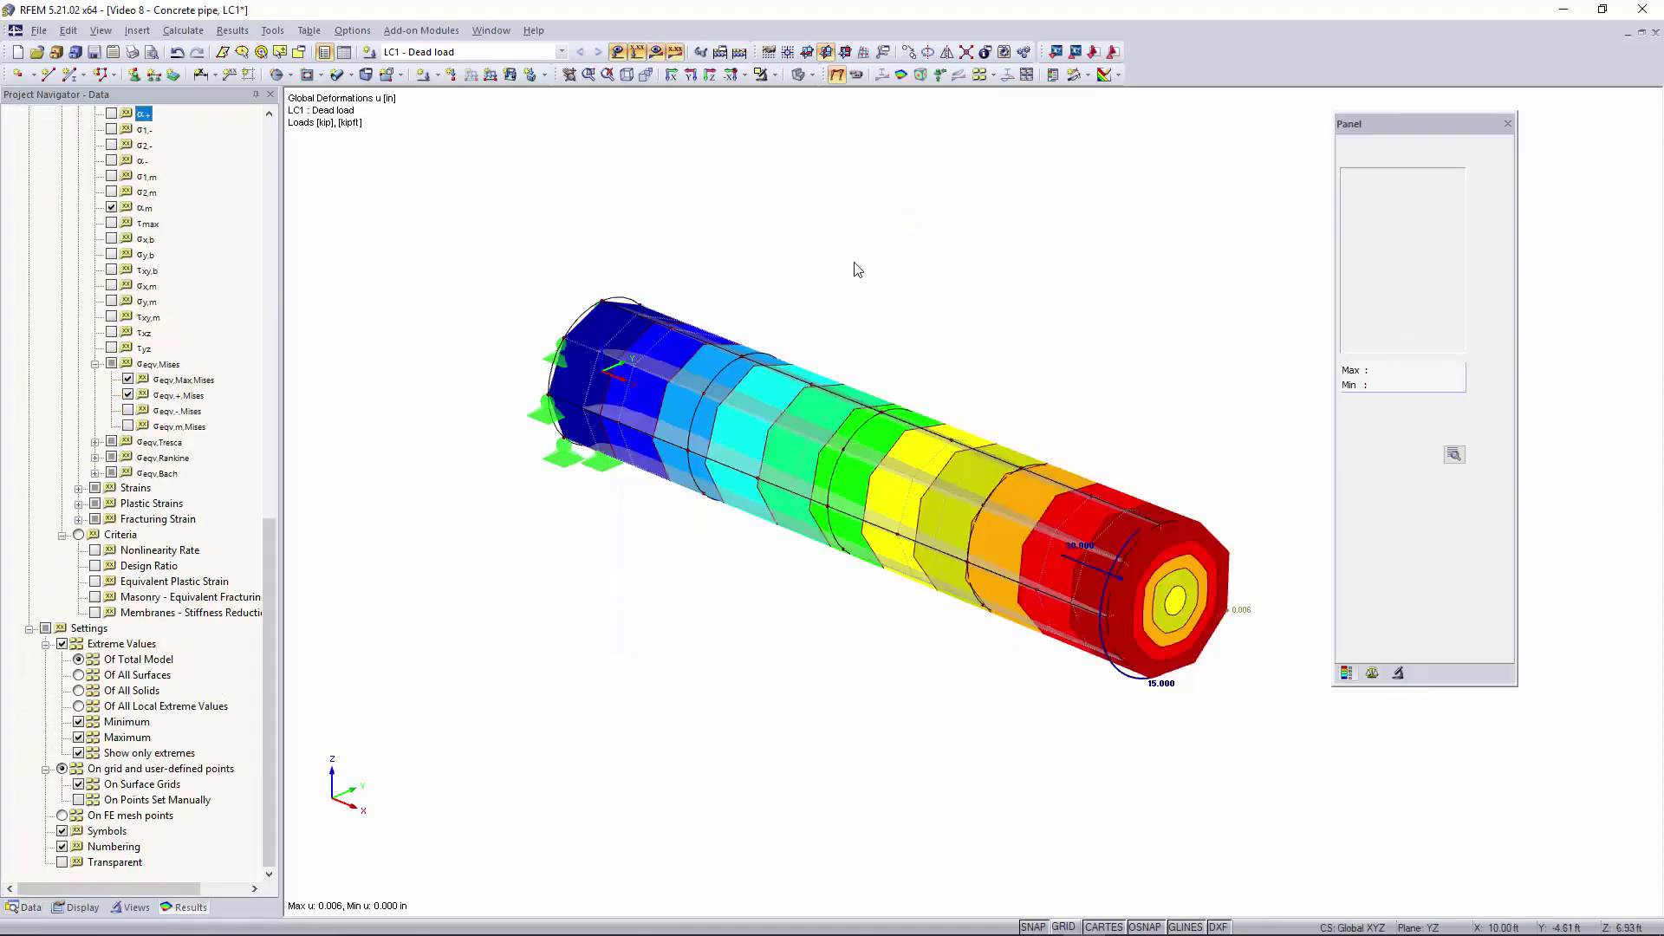
ctrl+middle_drag(836, 260, 869, 275)
right_click(1012, 352)
ctrl+middle_drag(1099, 458, 1112, 492)
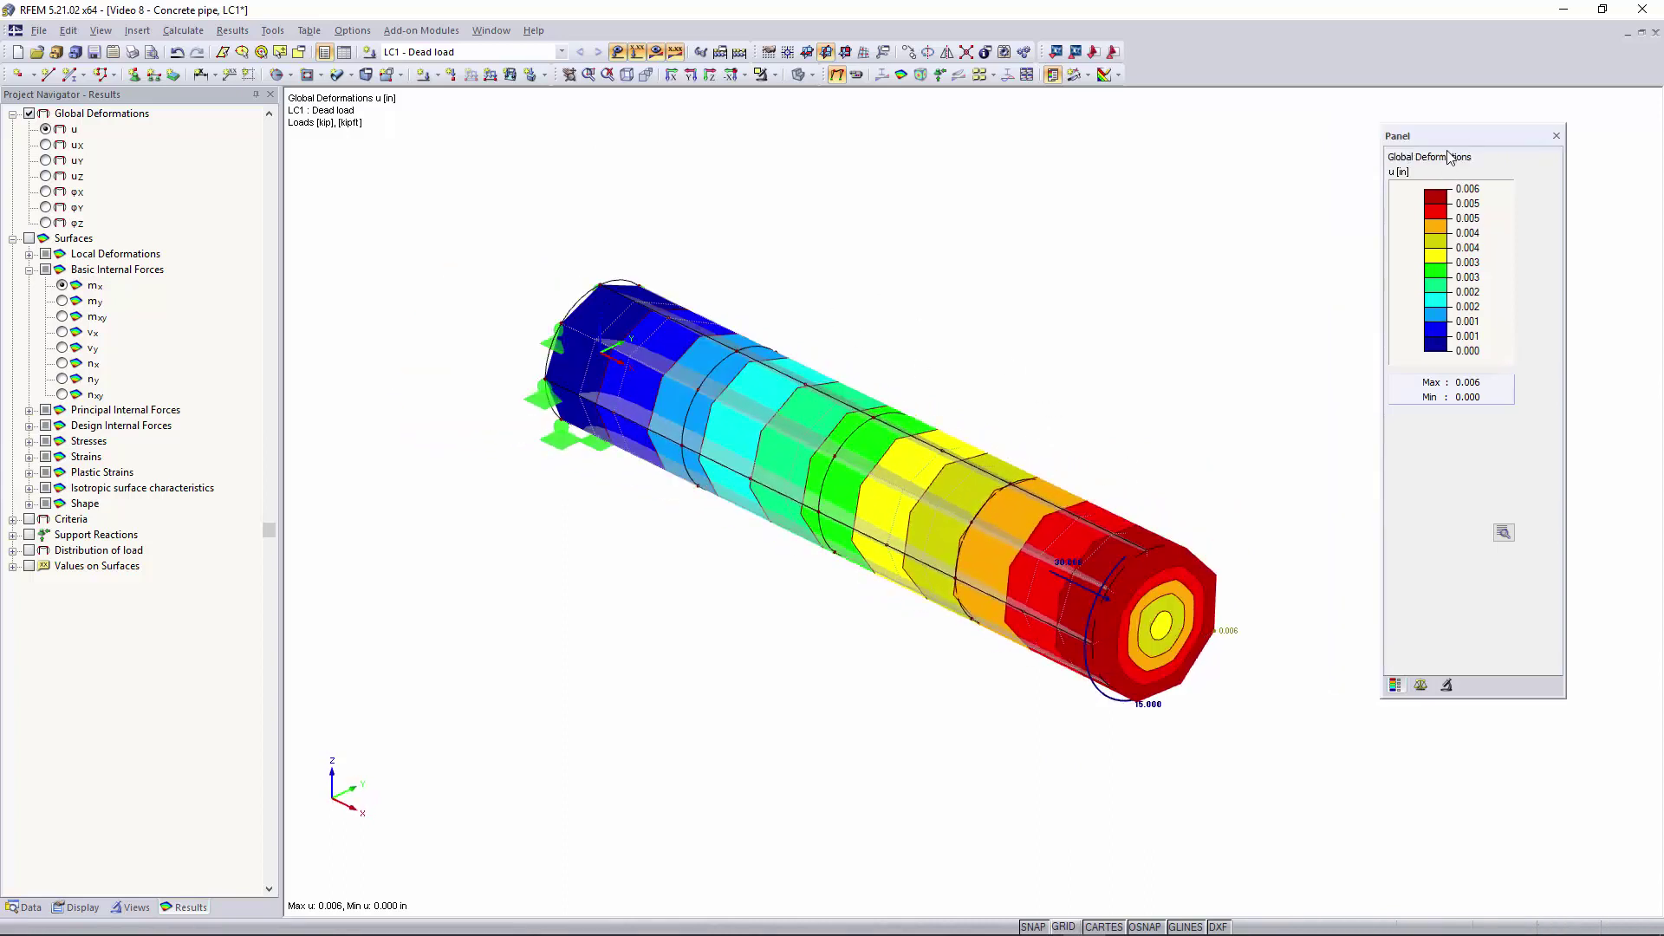
Step: Display the surfaces' basic internal forces mx and set the distribution of internal forces and stresses to Constant on Elements
click(30, 240)
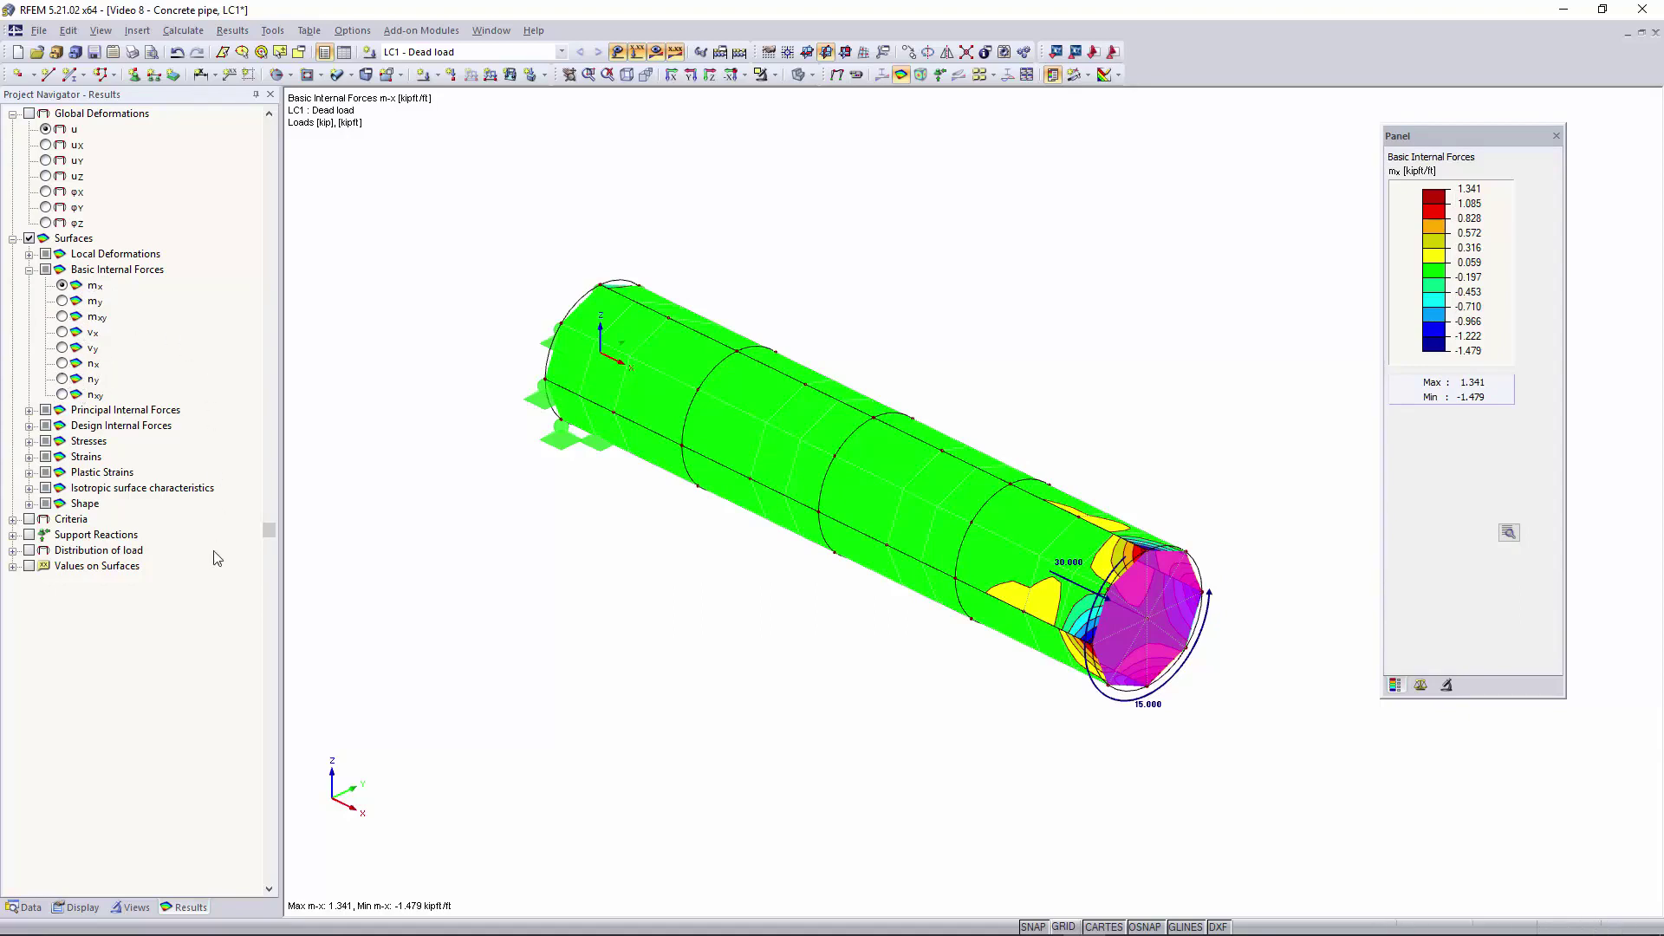
click(76, 907)
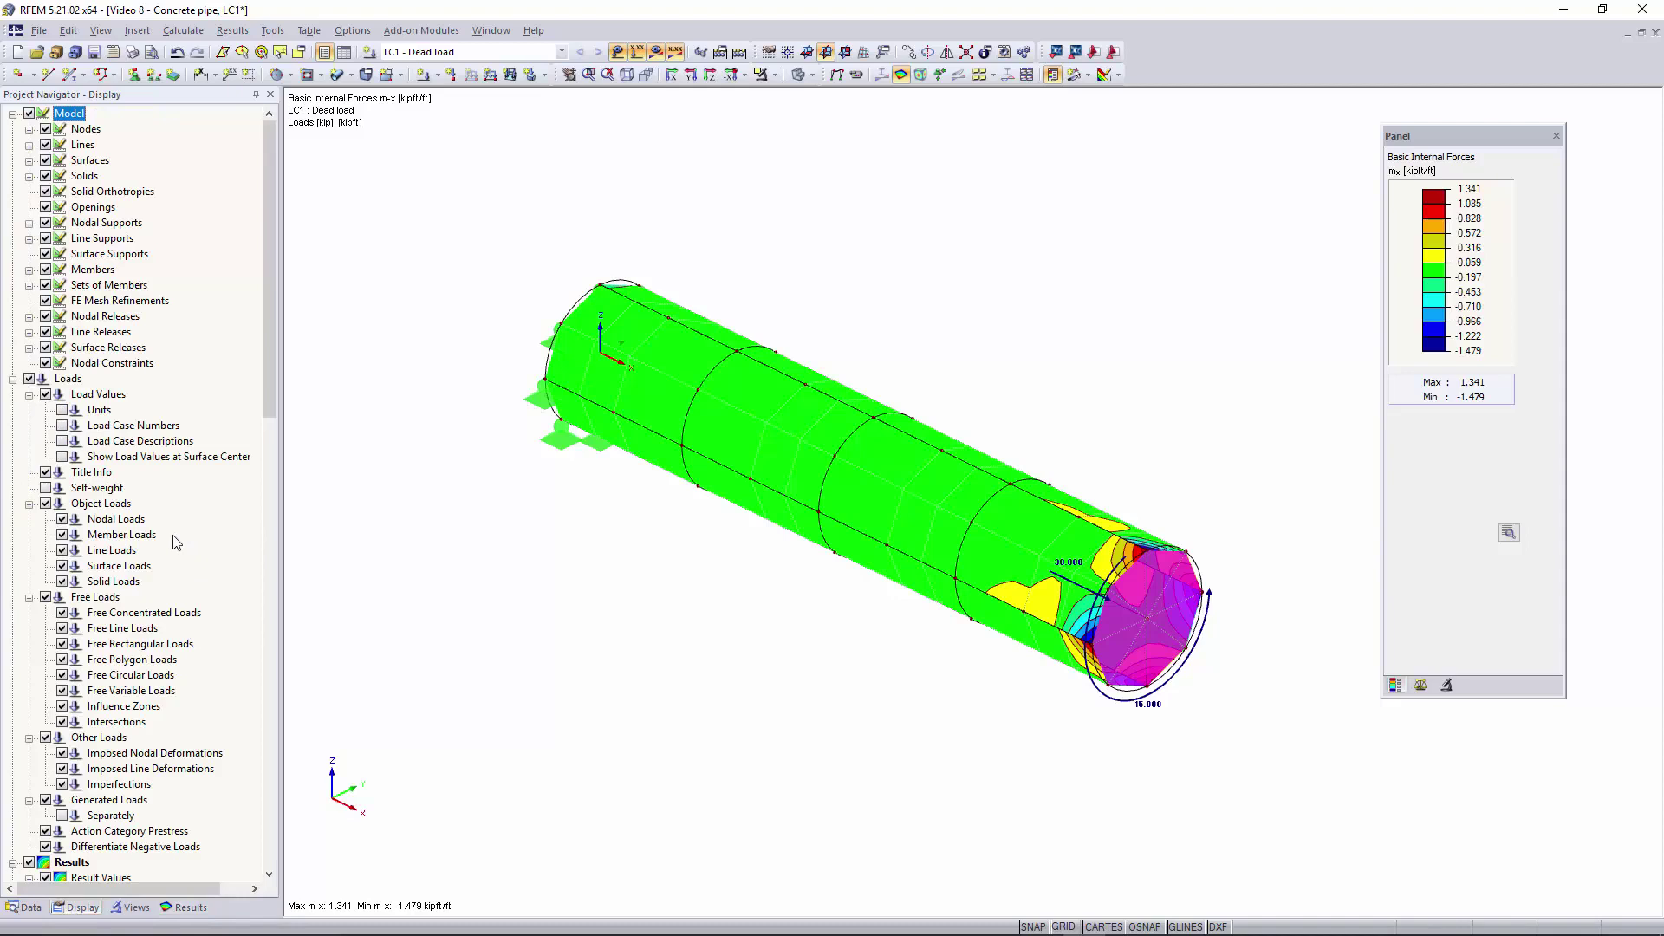
scroll(166, 505, down, 7)
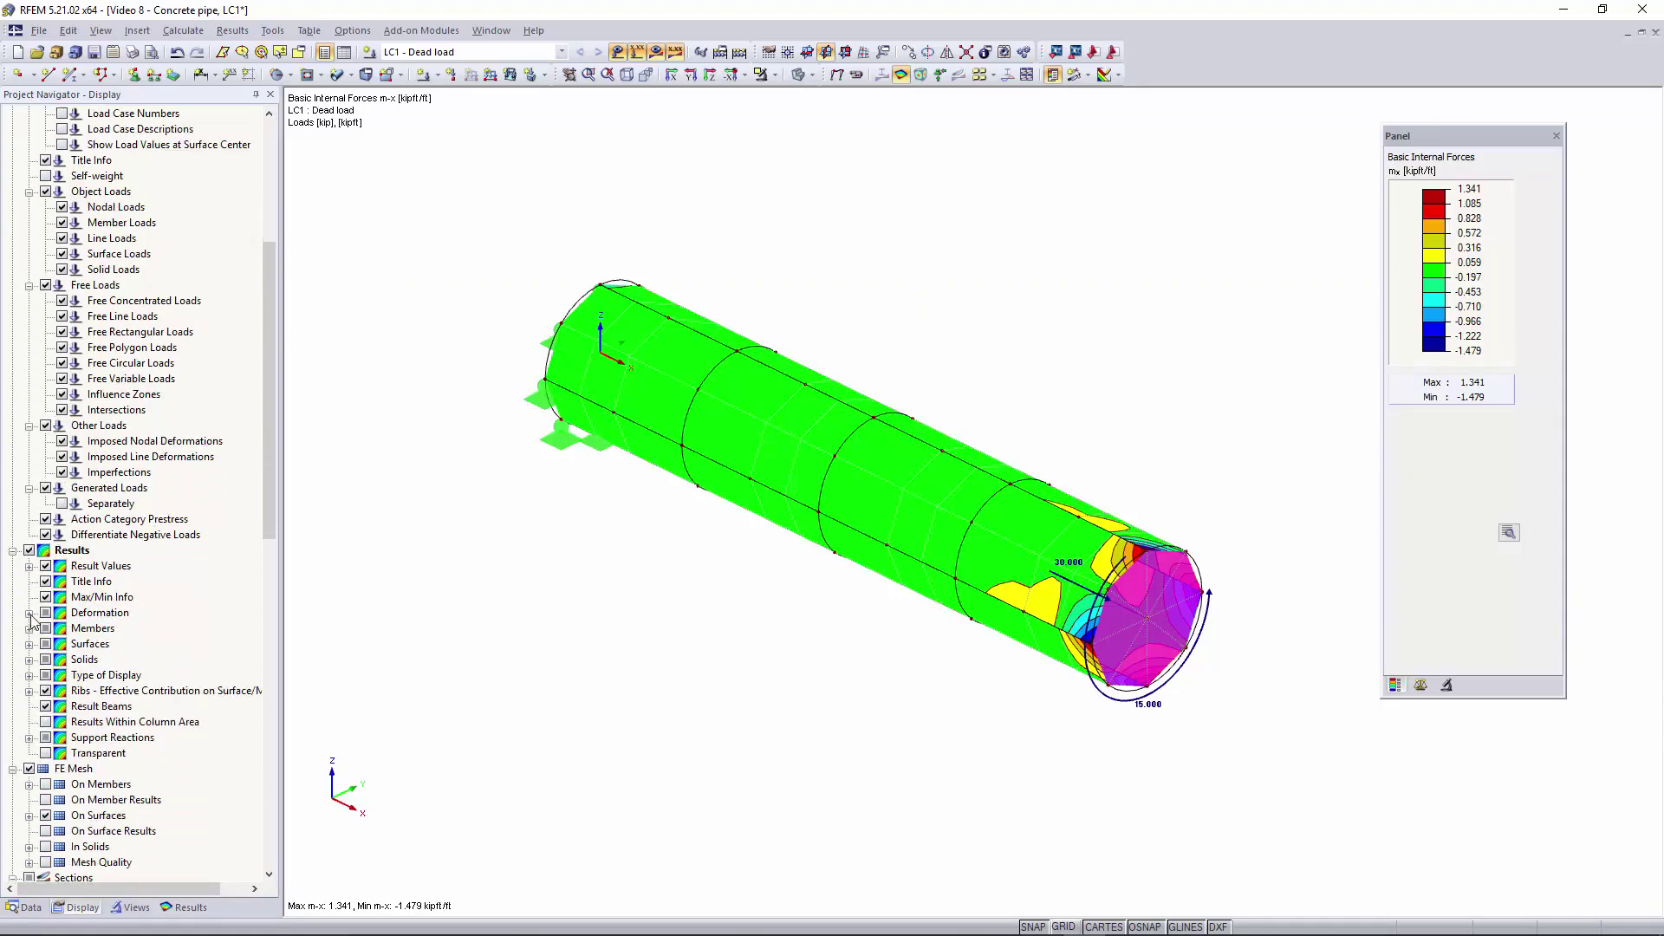
click(30, 645)
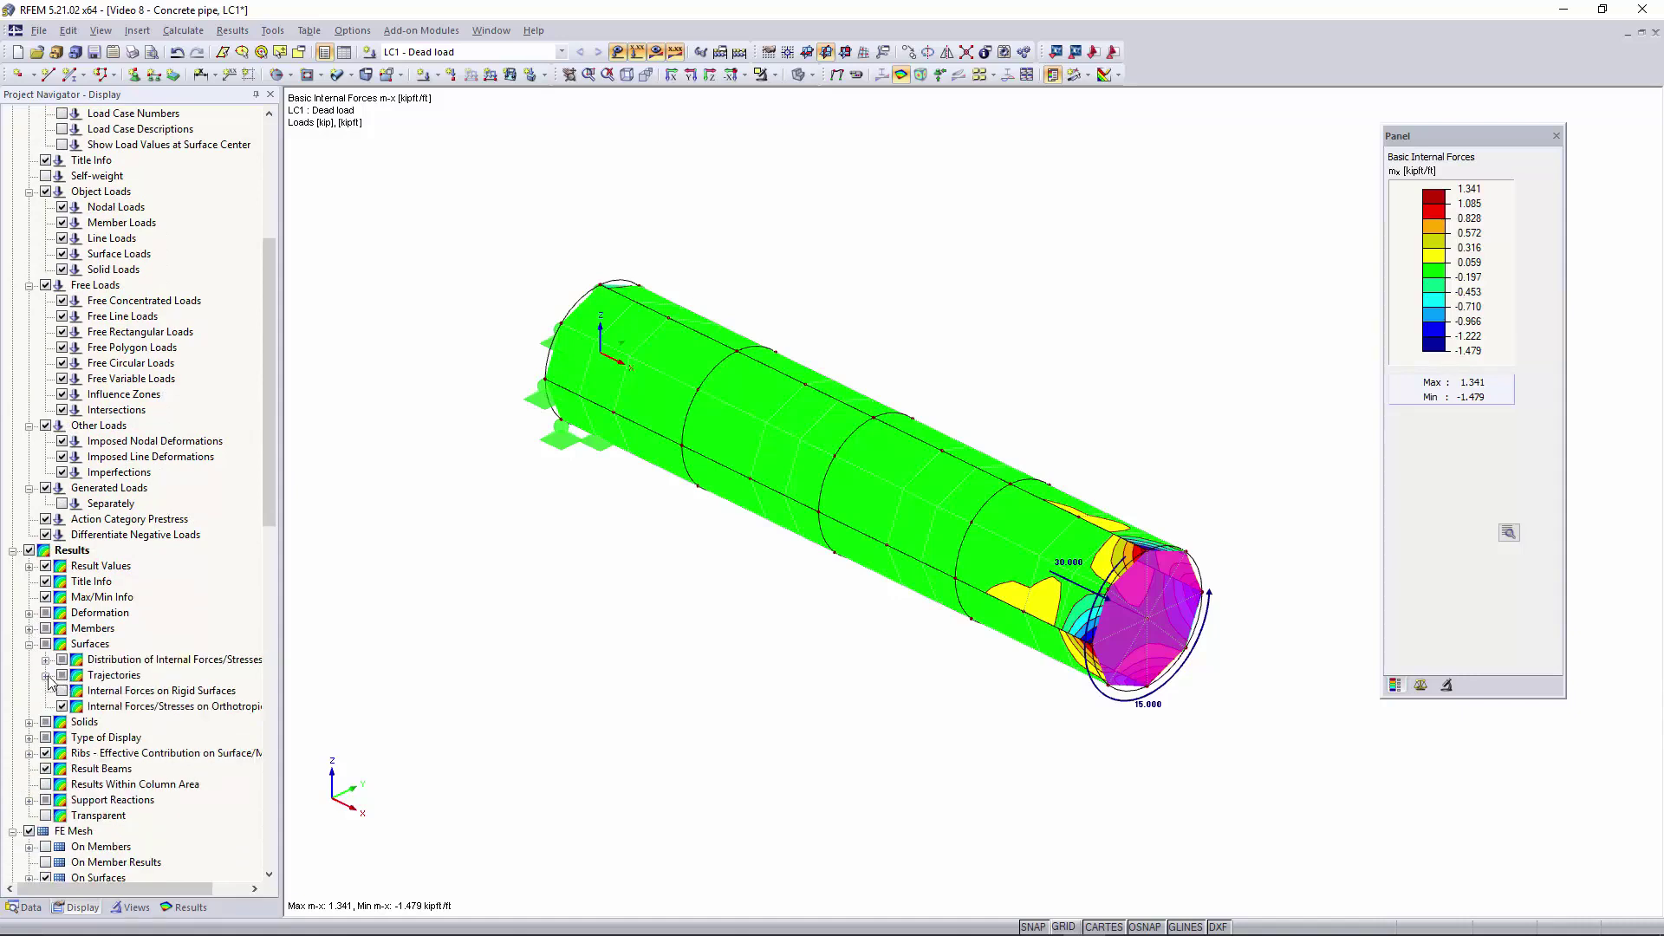
click(45, 661)
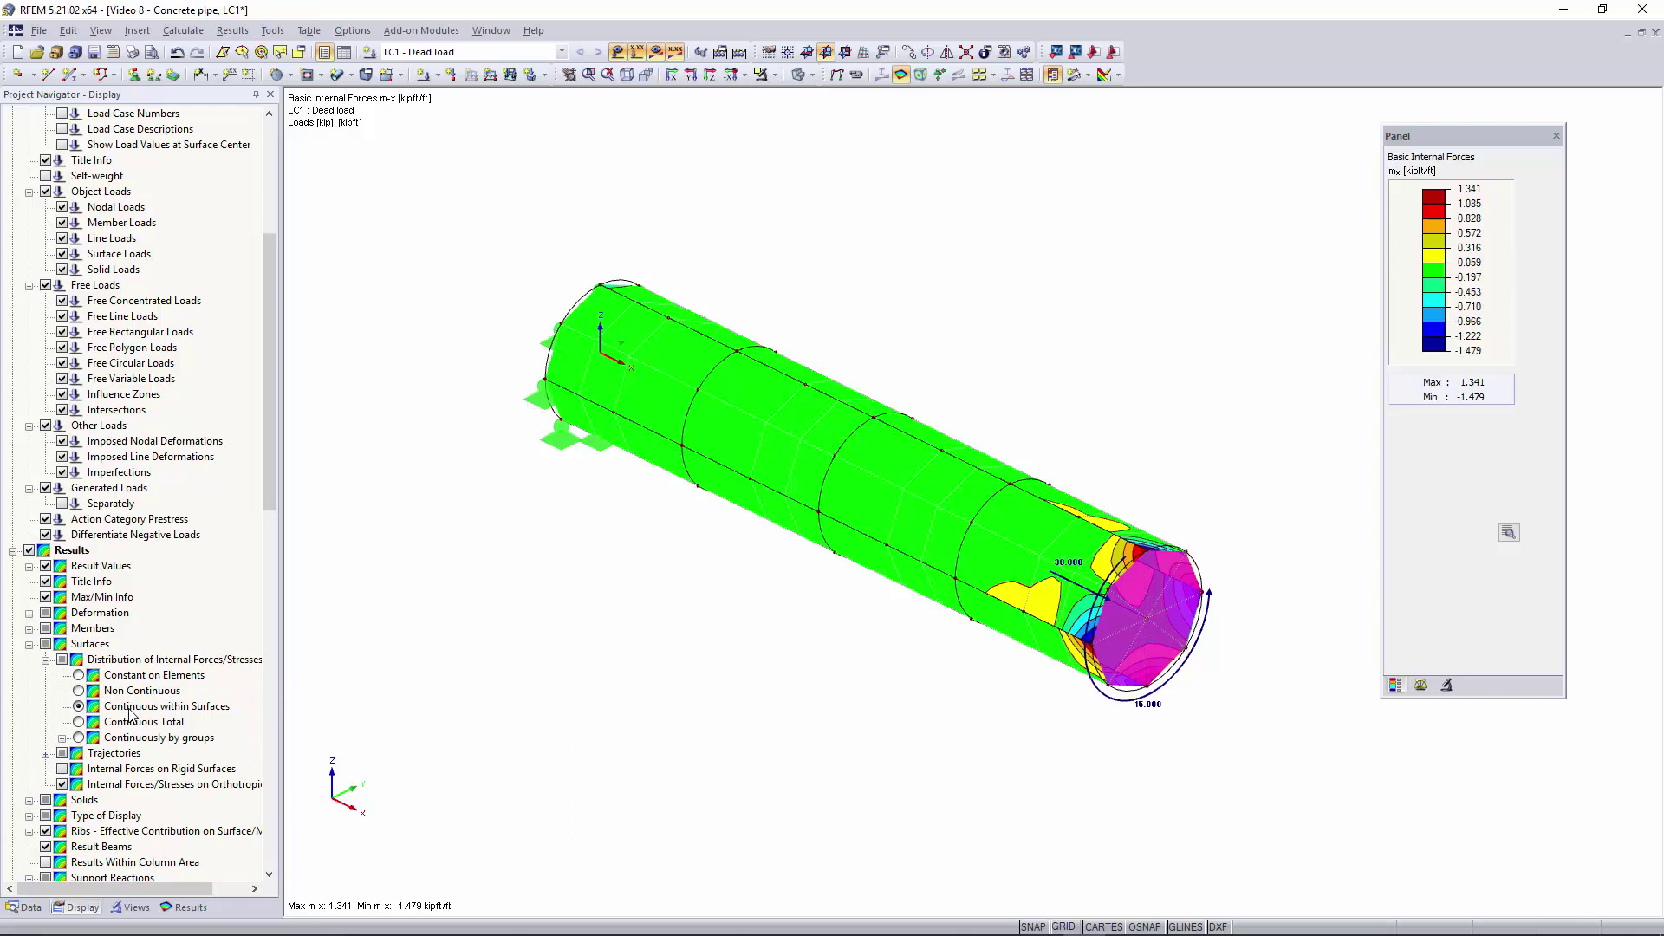
click(79, 675)
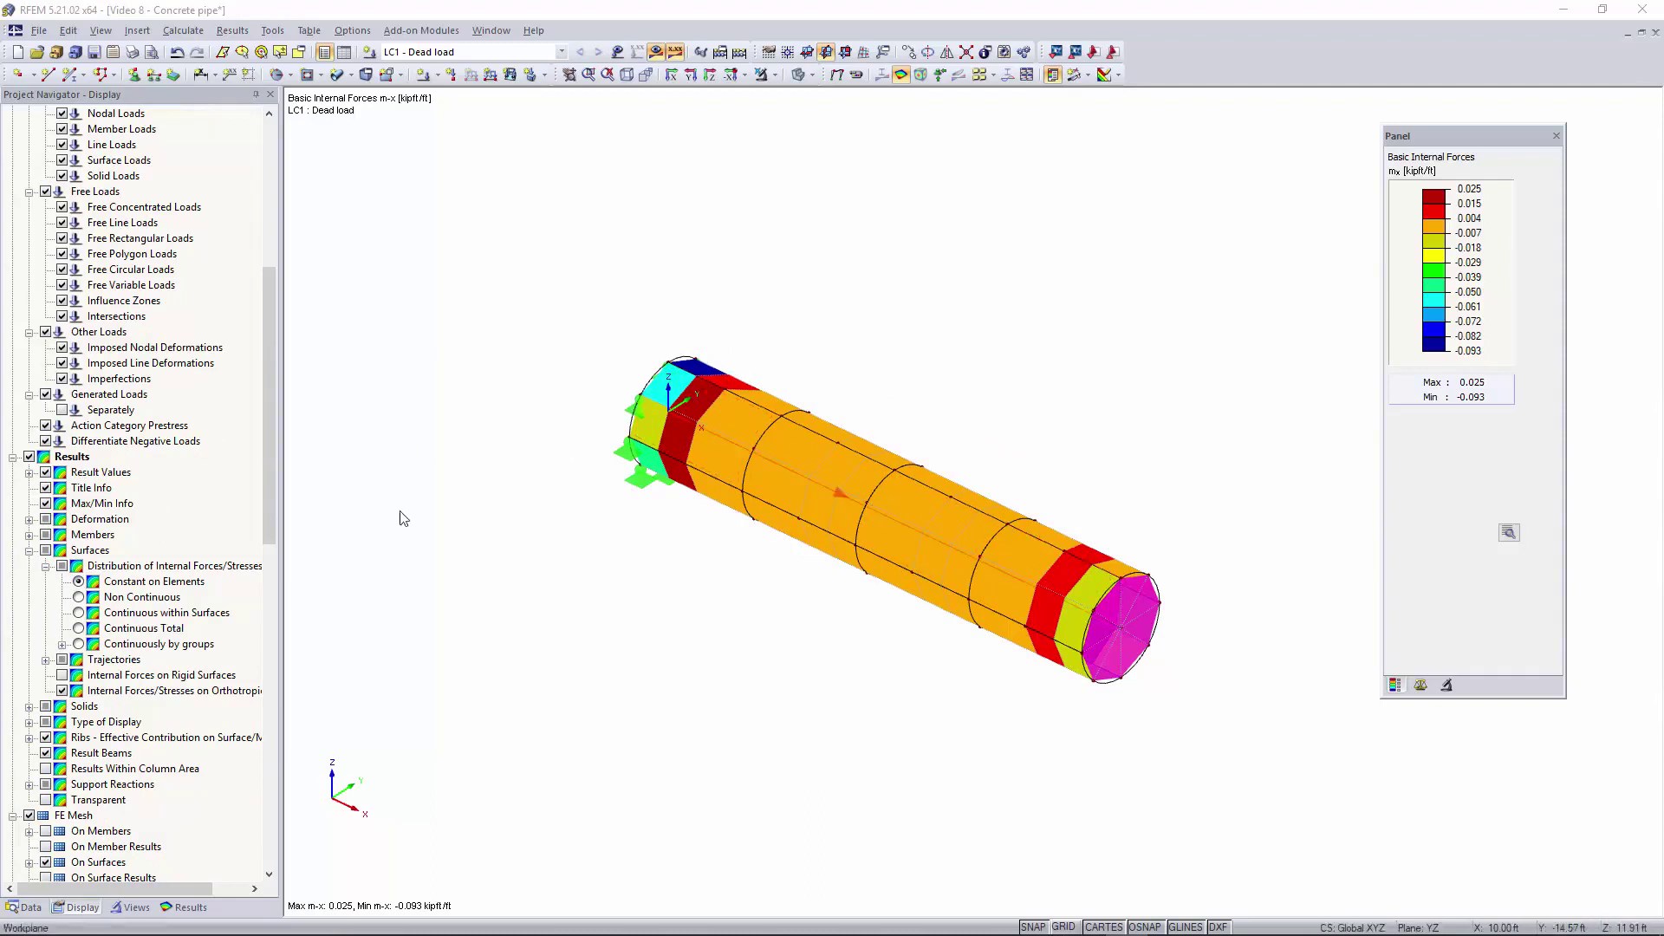
Step: Isolate one pipe wall surface at the supported end using visibility by selected objects
click(183, 907)
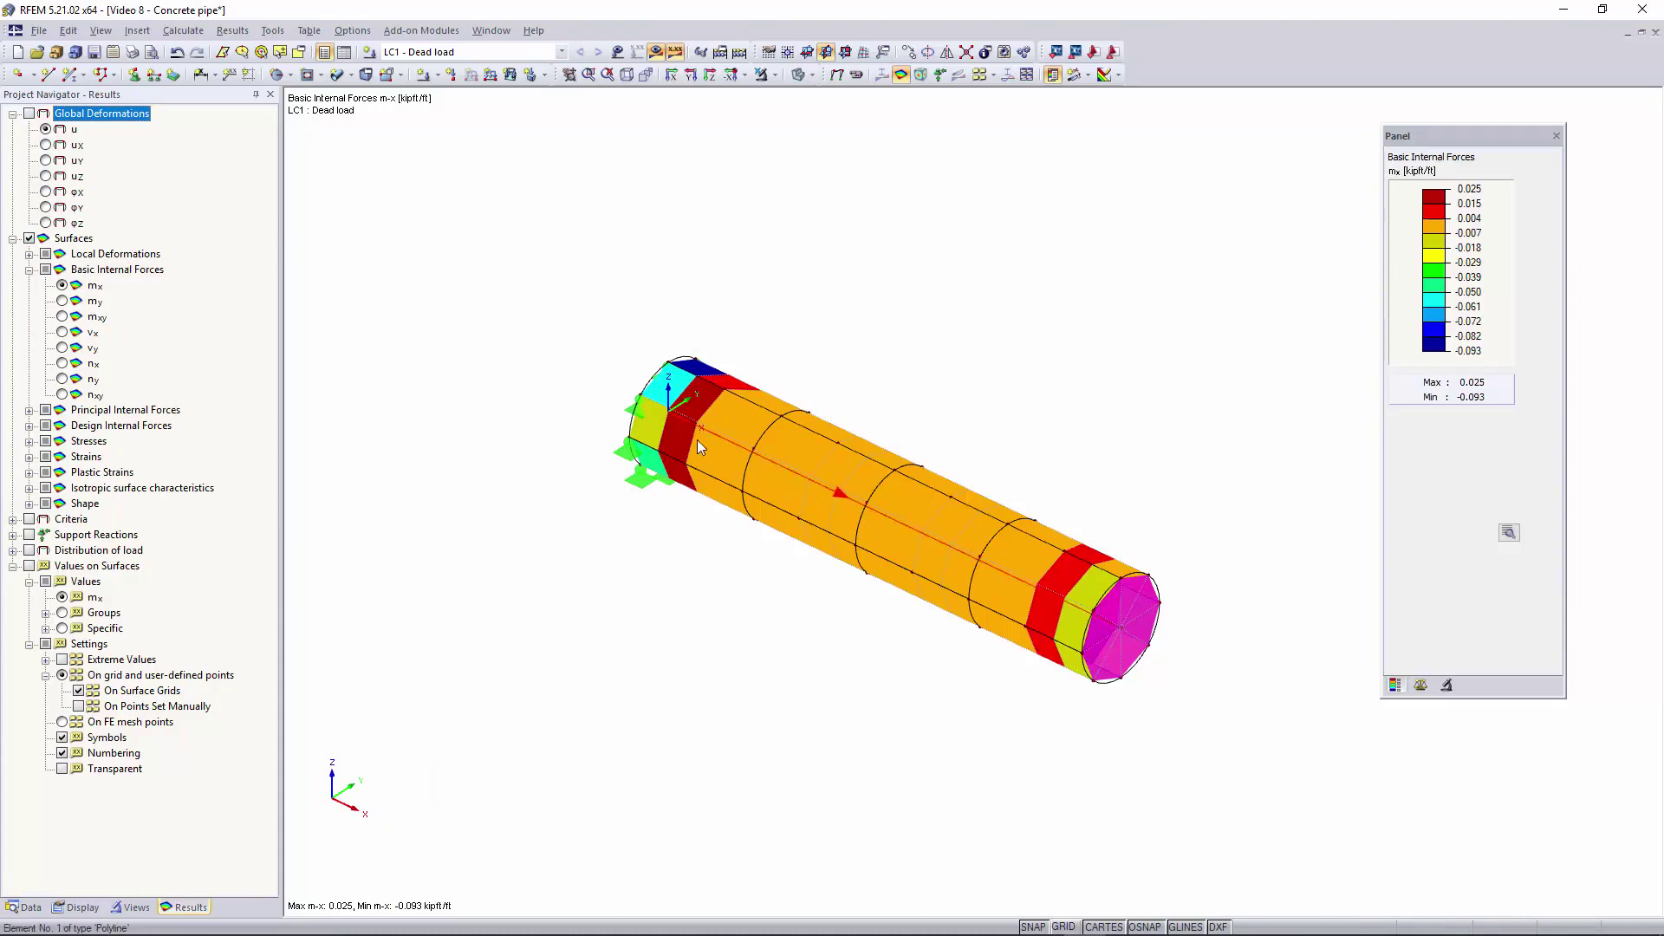
ctrl+middle_drag(581, 502, 735, 435)
click(736, 433)
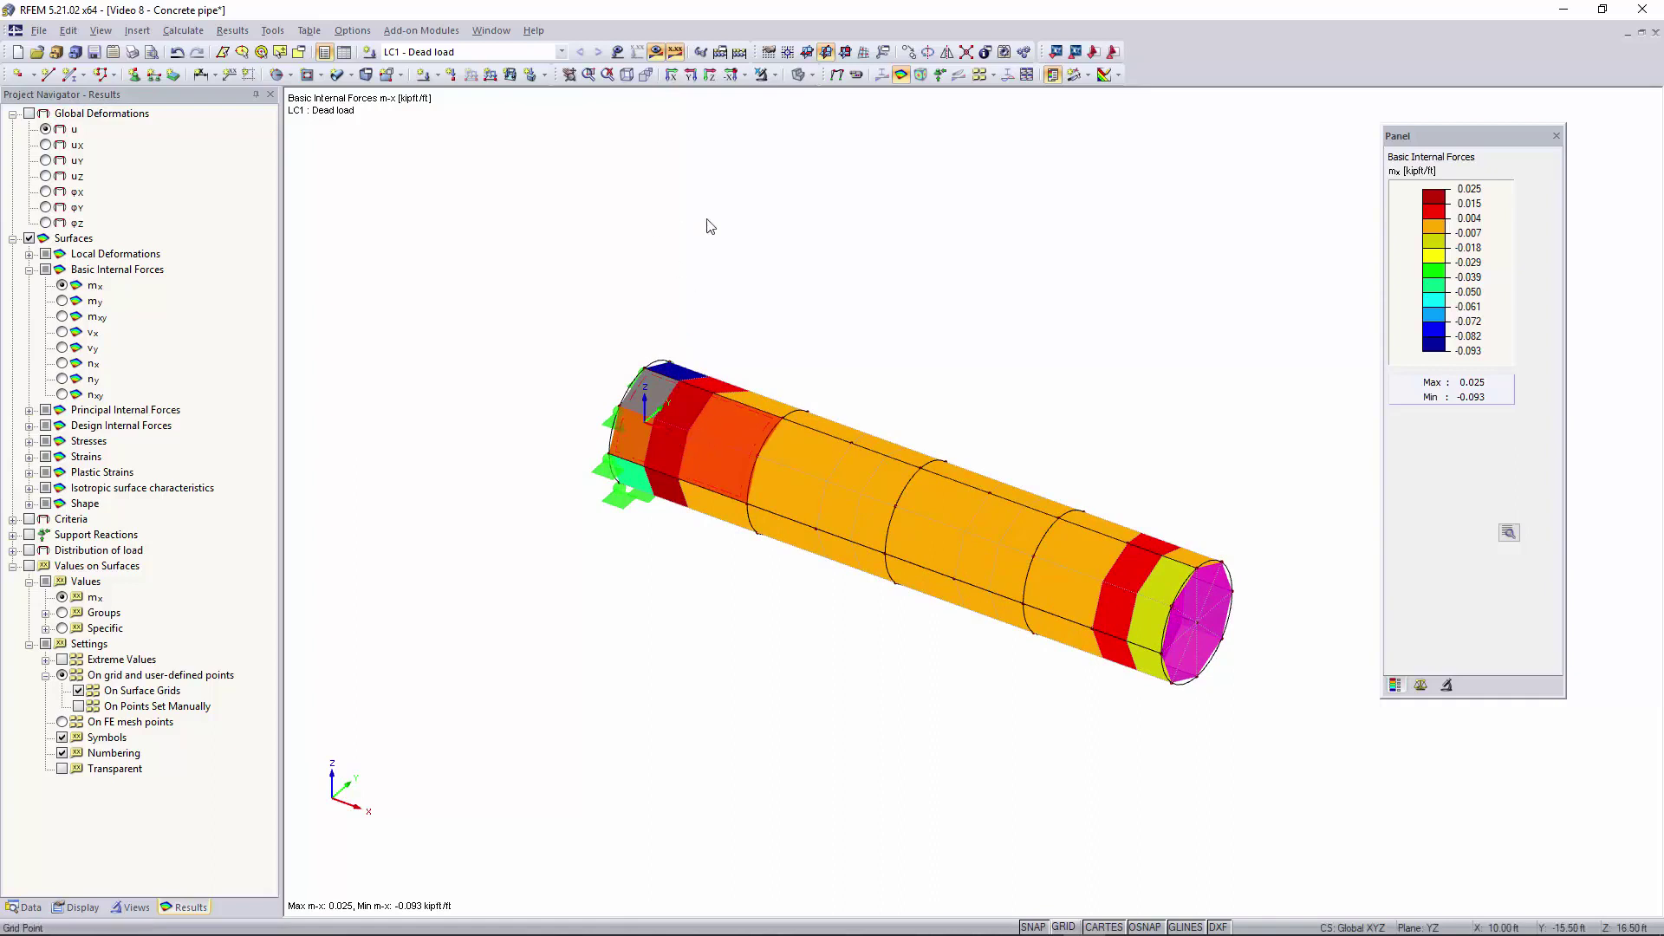
click(774, 76)
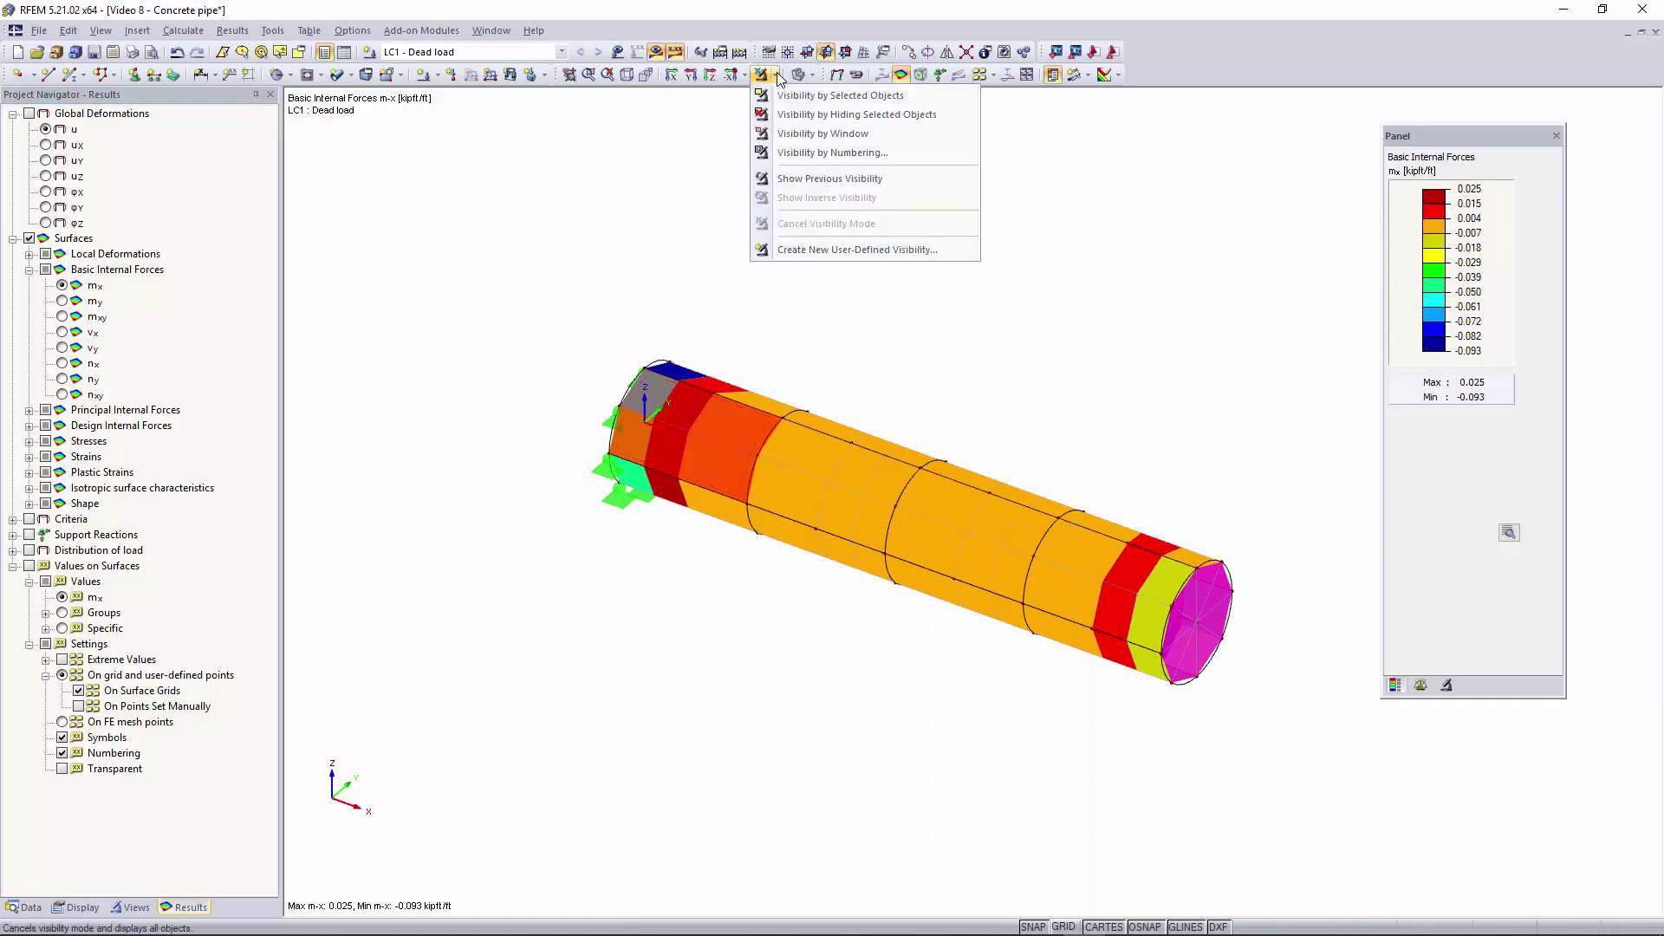
click(795, 97)
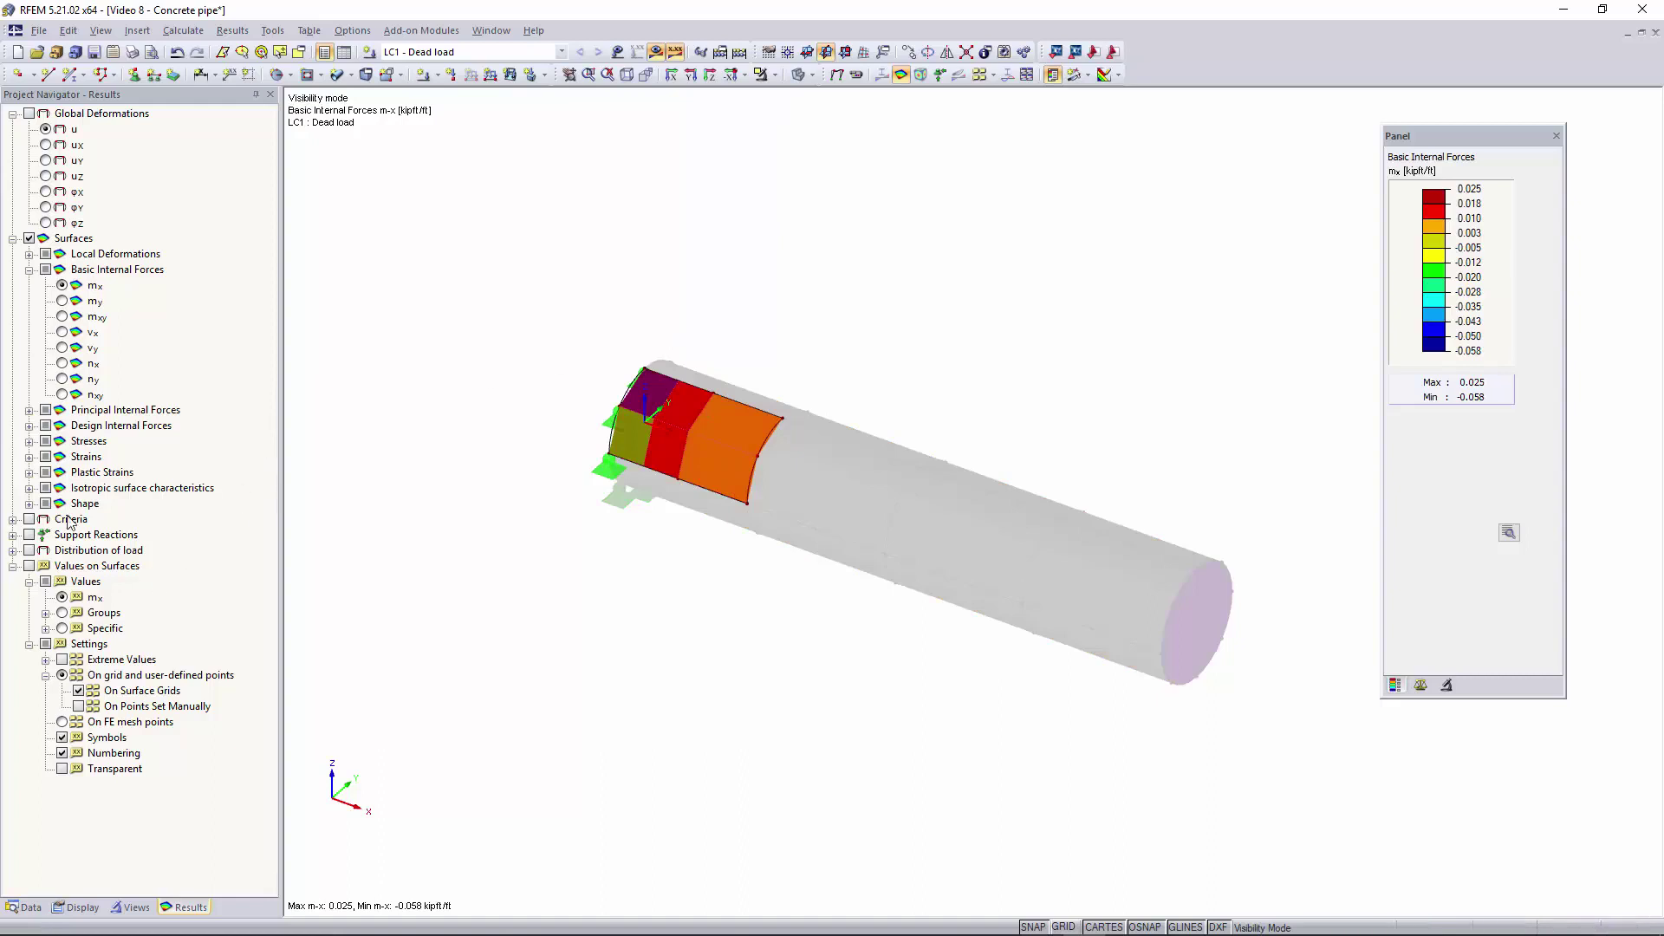
Step: Turn on surface values and include σx,+, σy,+, τxy,+, σx,-, σy,-, αm and the maximum Mises equivalent stress in the specific stresses
click(31, 568)
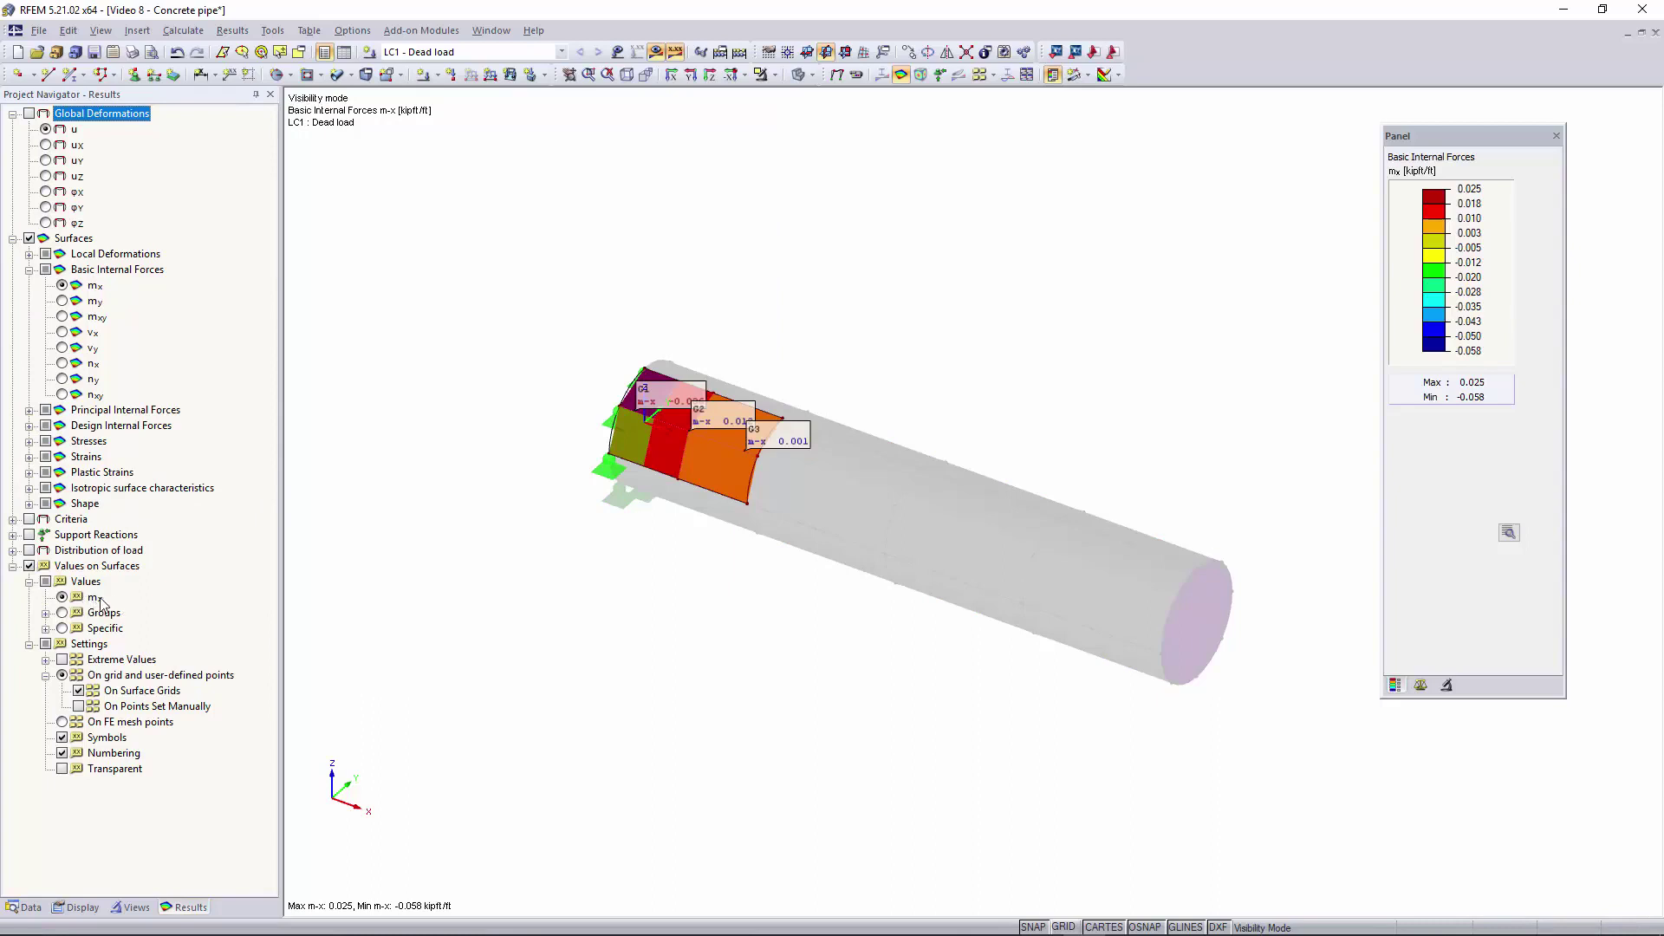
click(46, 629)
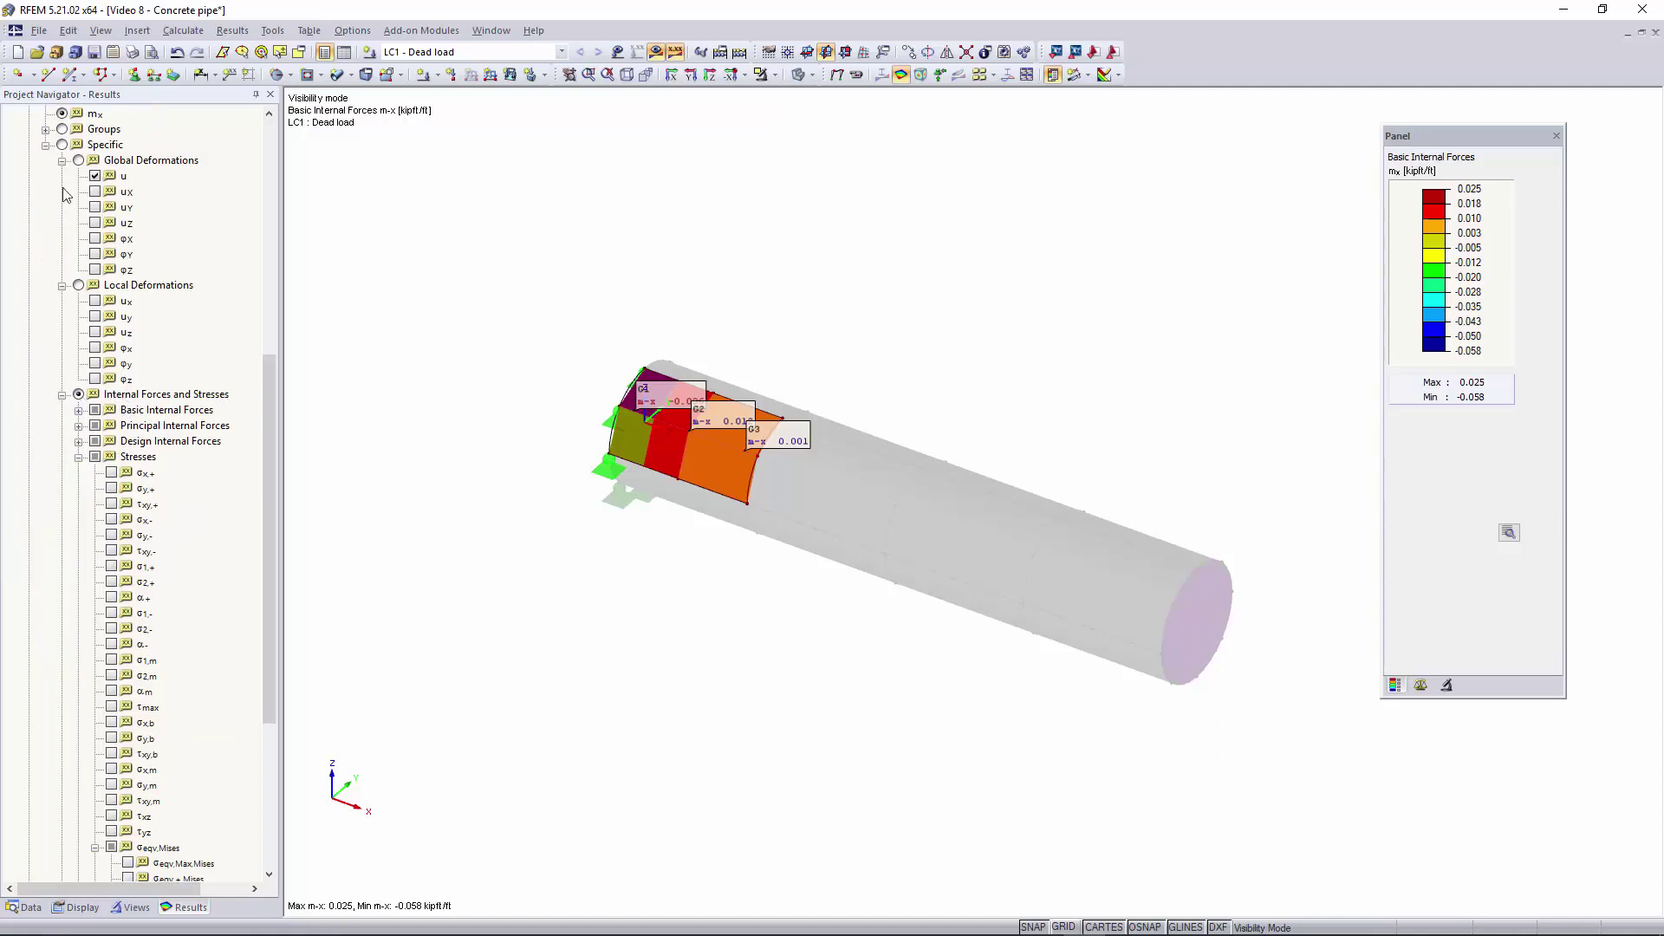
scroll(104, 427, down, 1)
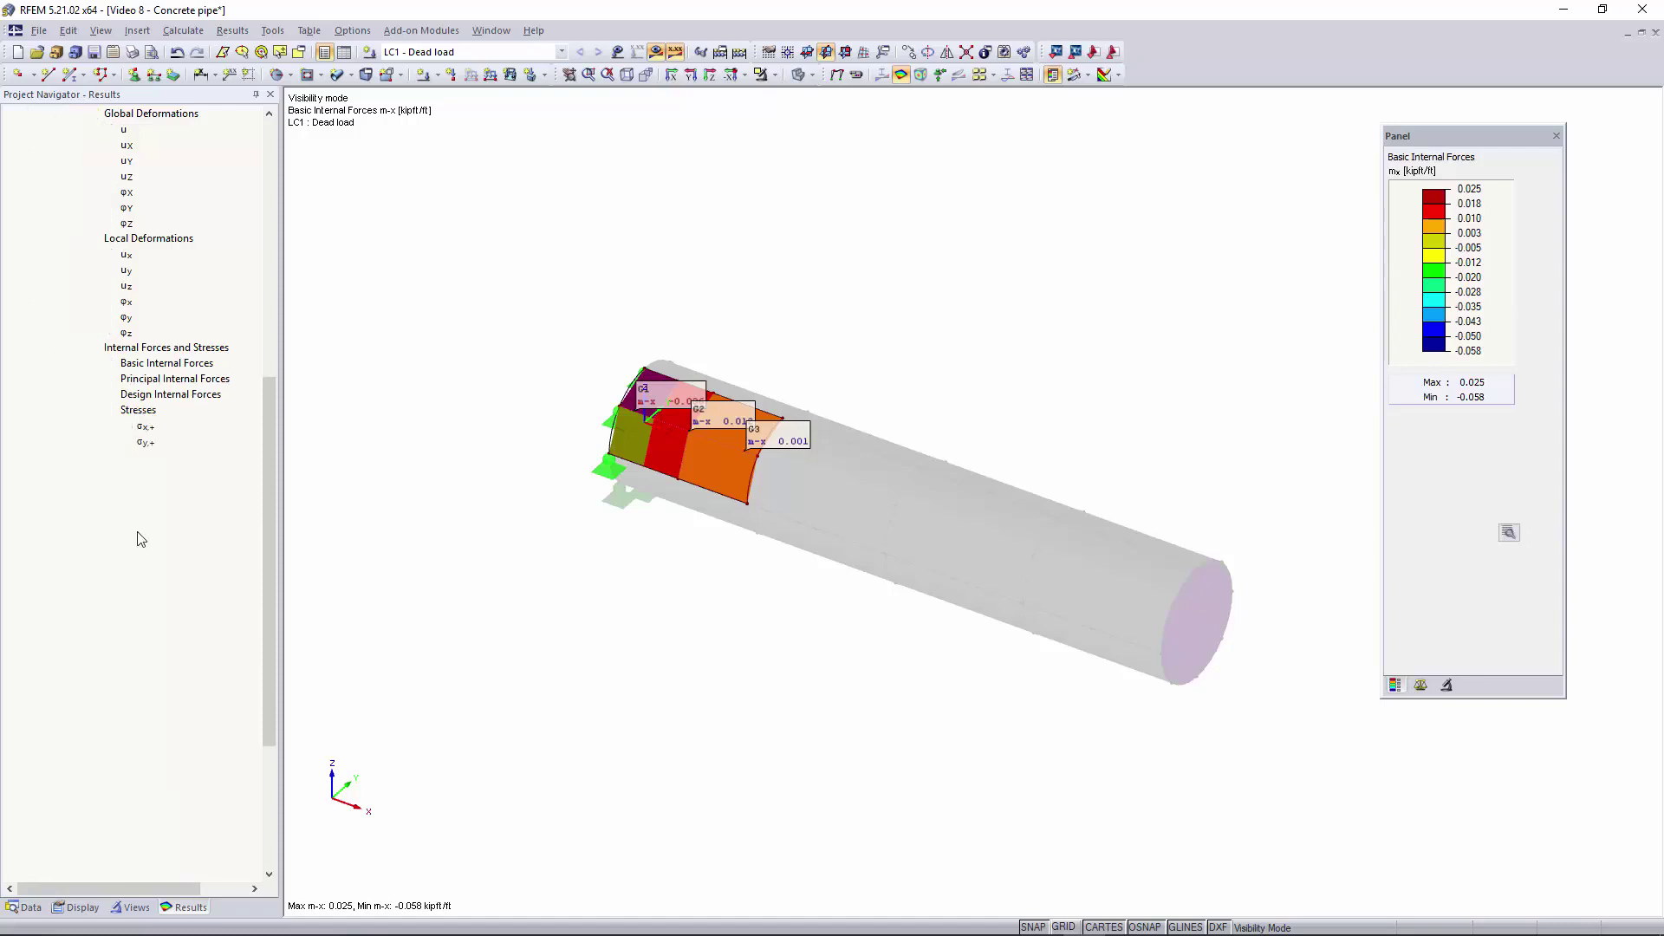
scroll(140, 516, down, 1)
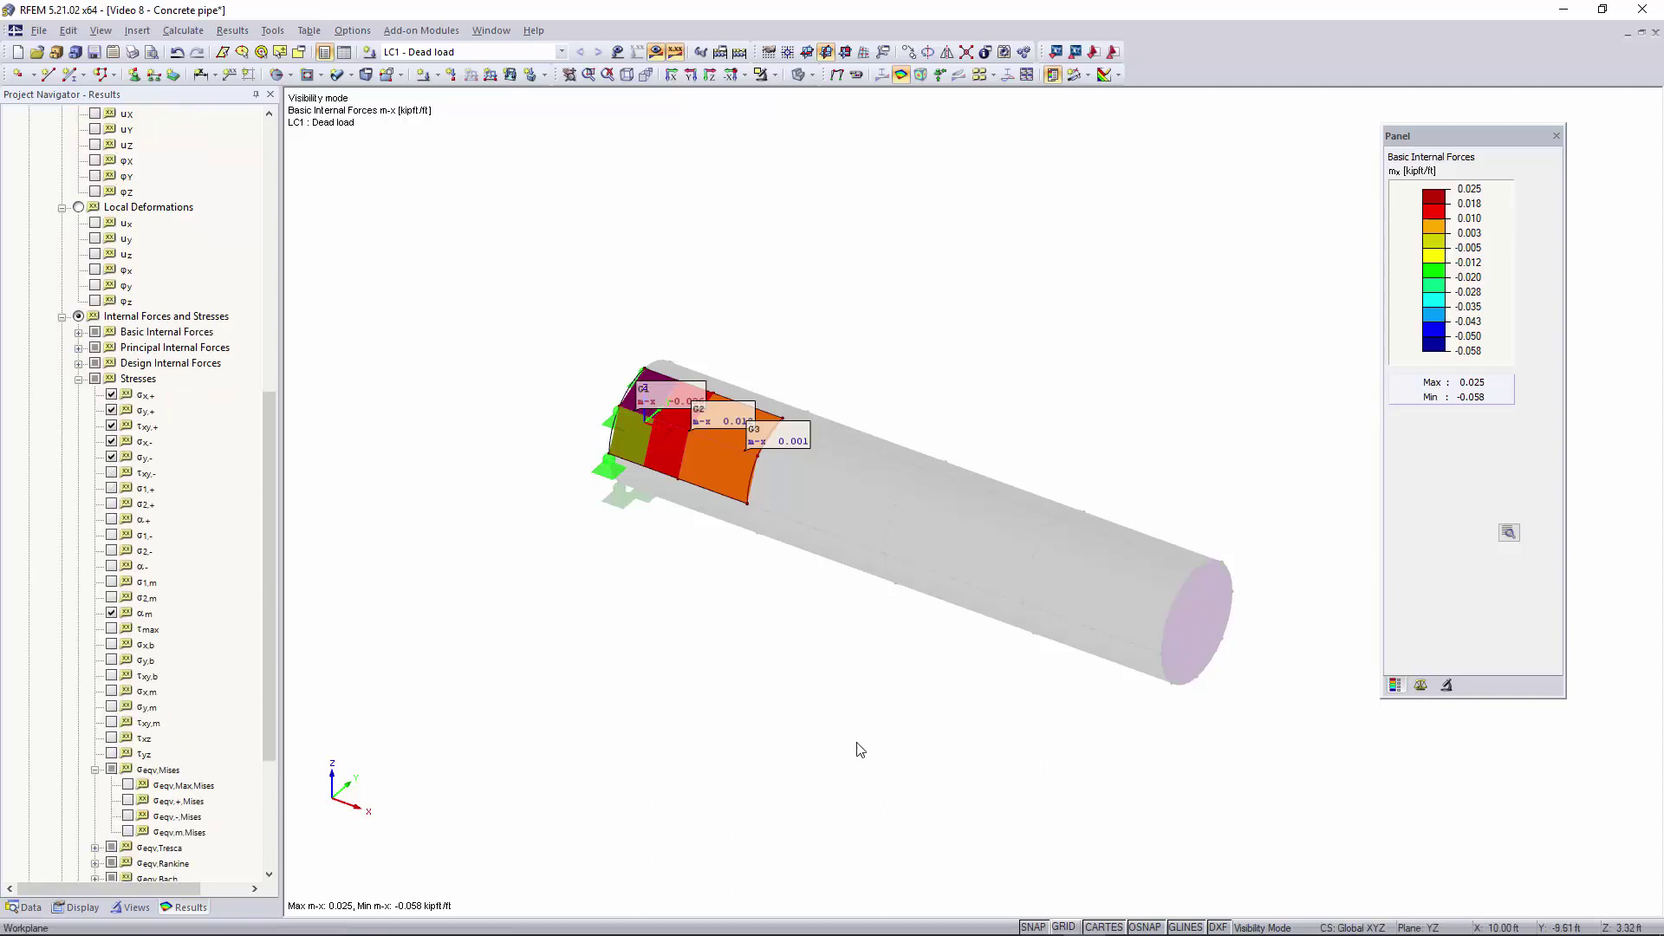
scroll(156, 716, down, 1)
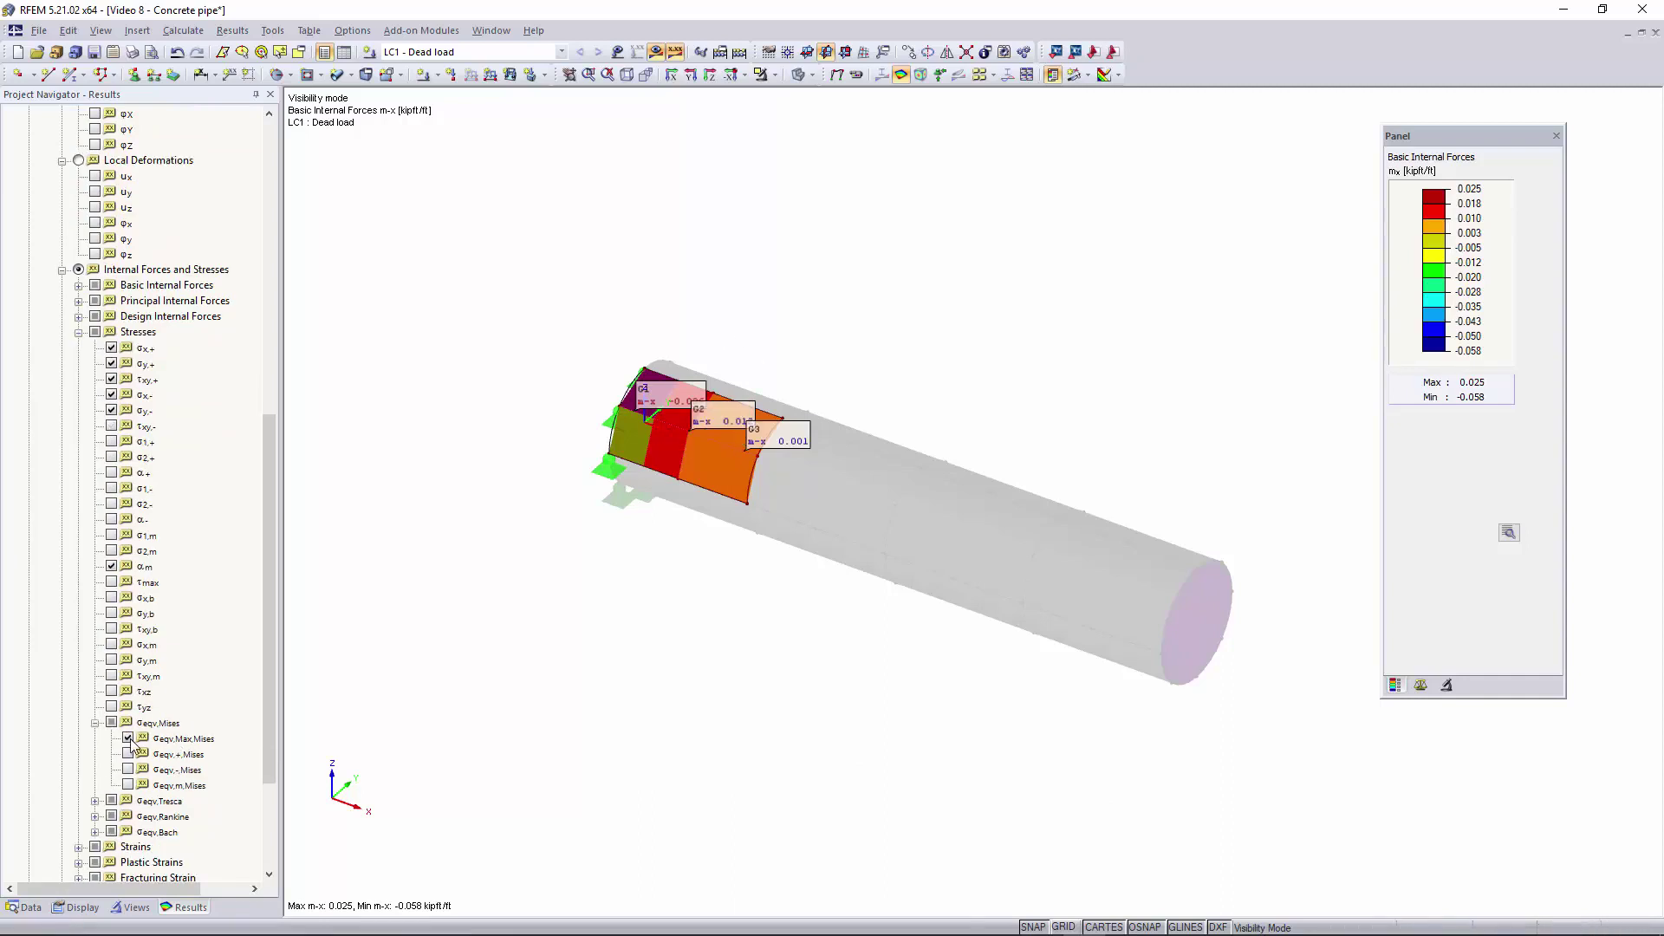
scroll(145, 745, down, 4)
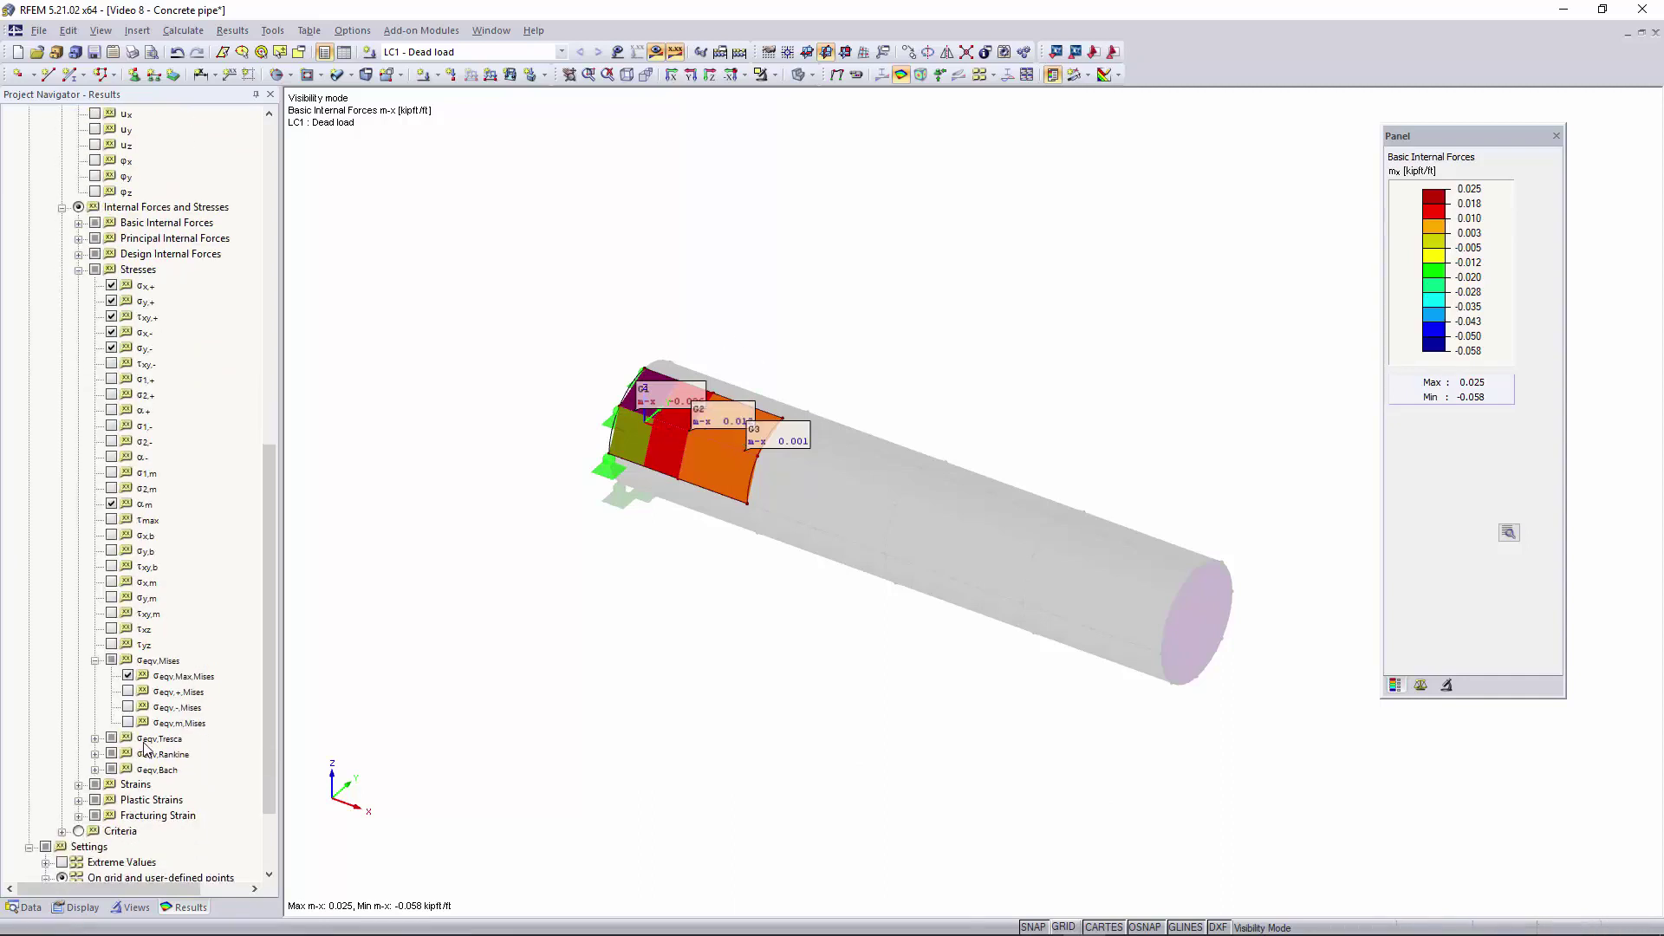
Step: Switch the values shown on the isolated surface from mx to the Specific stress selection
scroll(690, 359, up, 3)
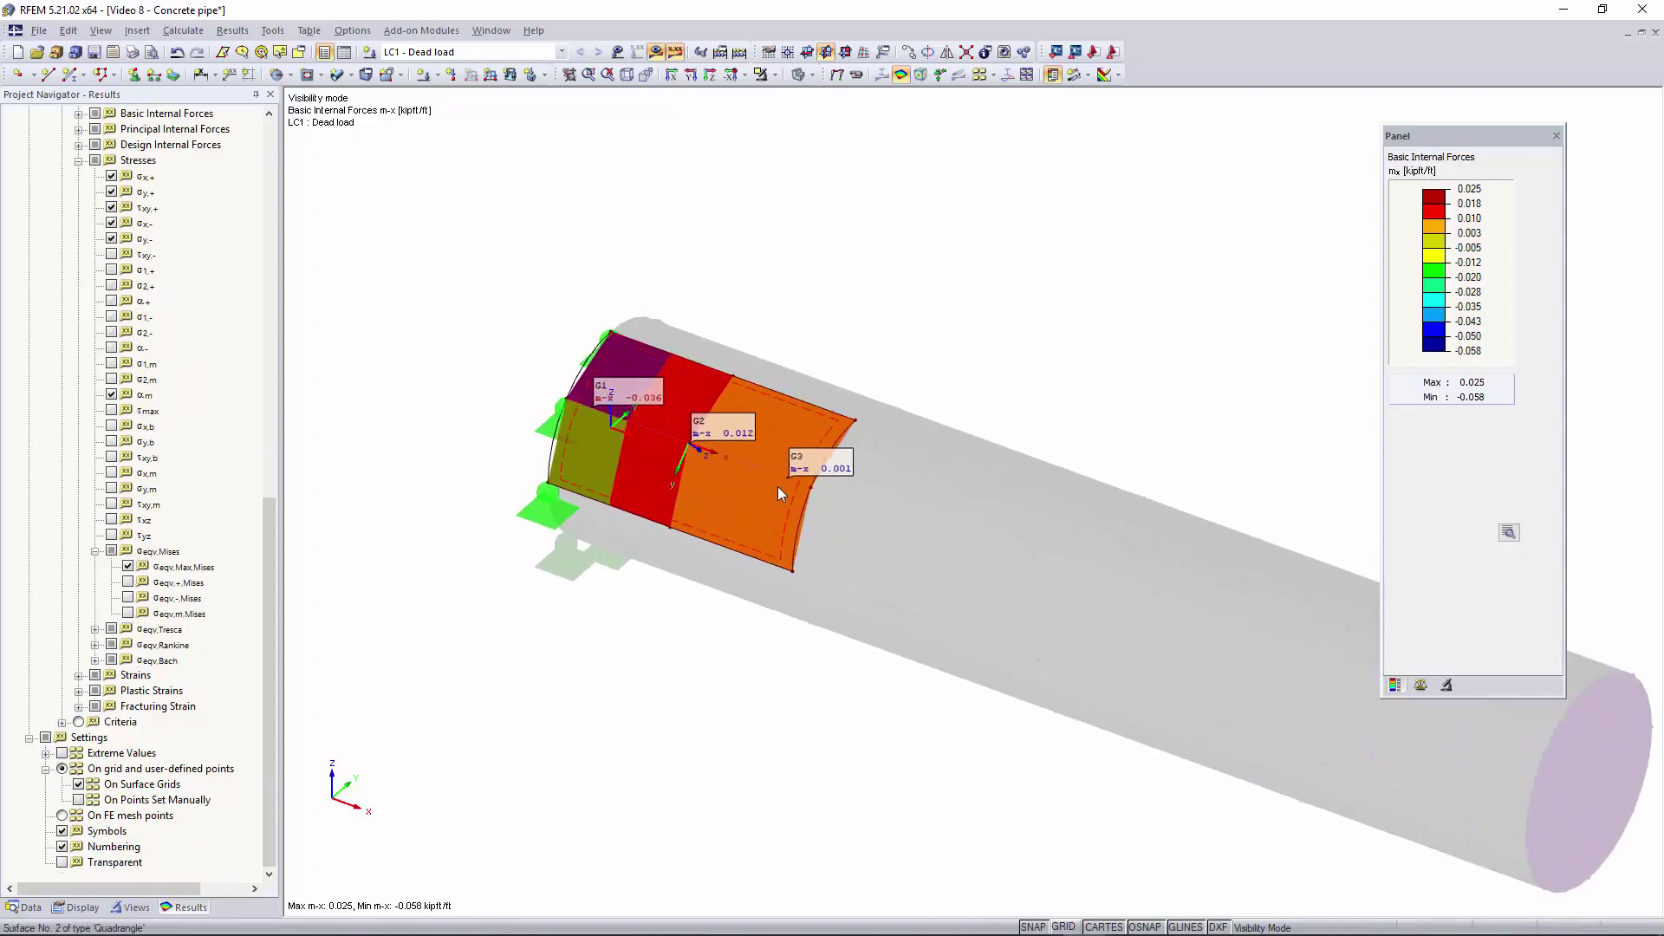
scroll(110, 689, up, 6)
scroll(110, 689, up, 3)
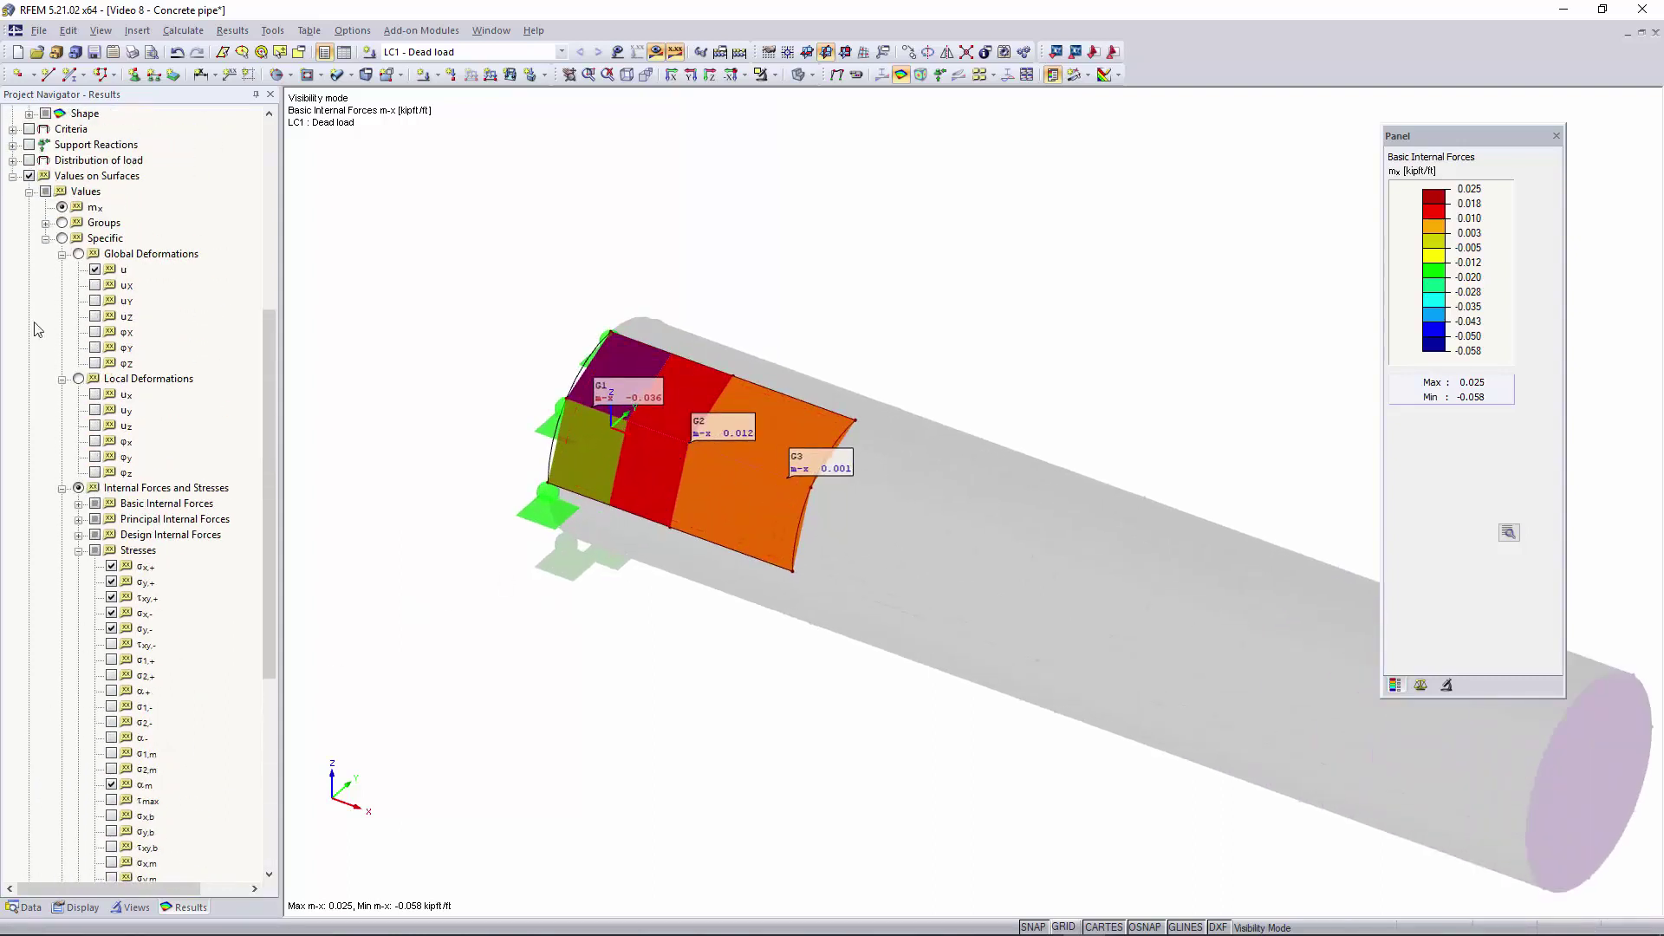
click(75, 242)
click(63, 239)
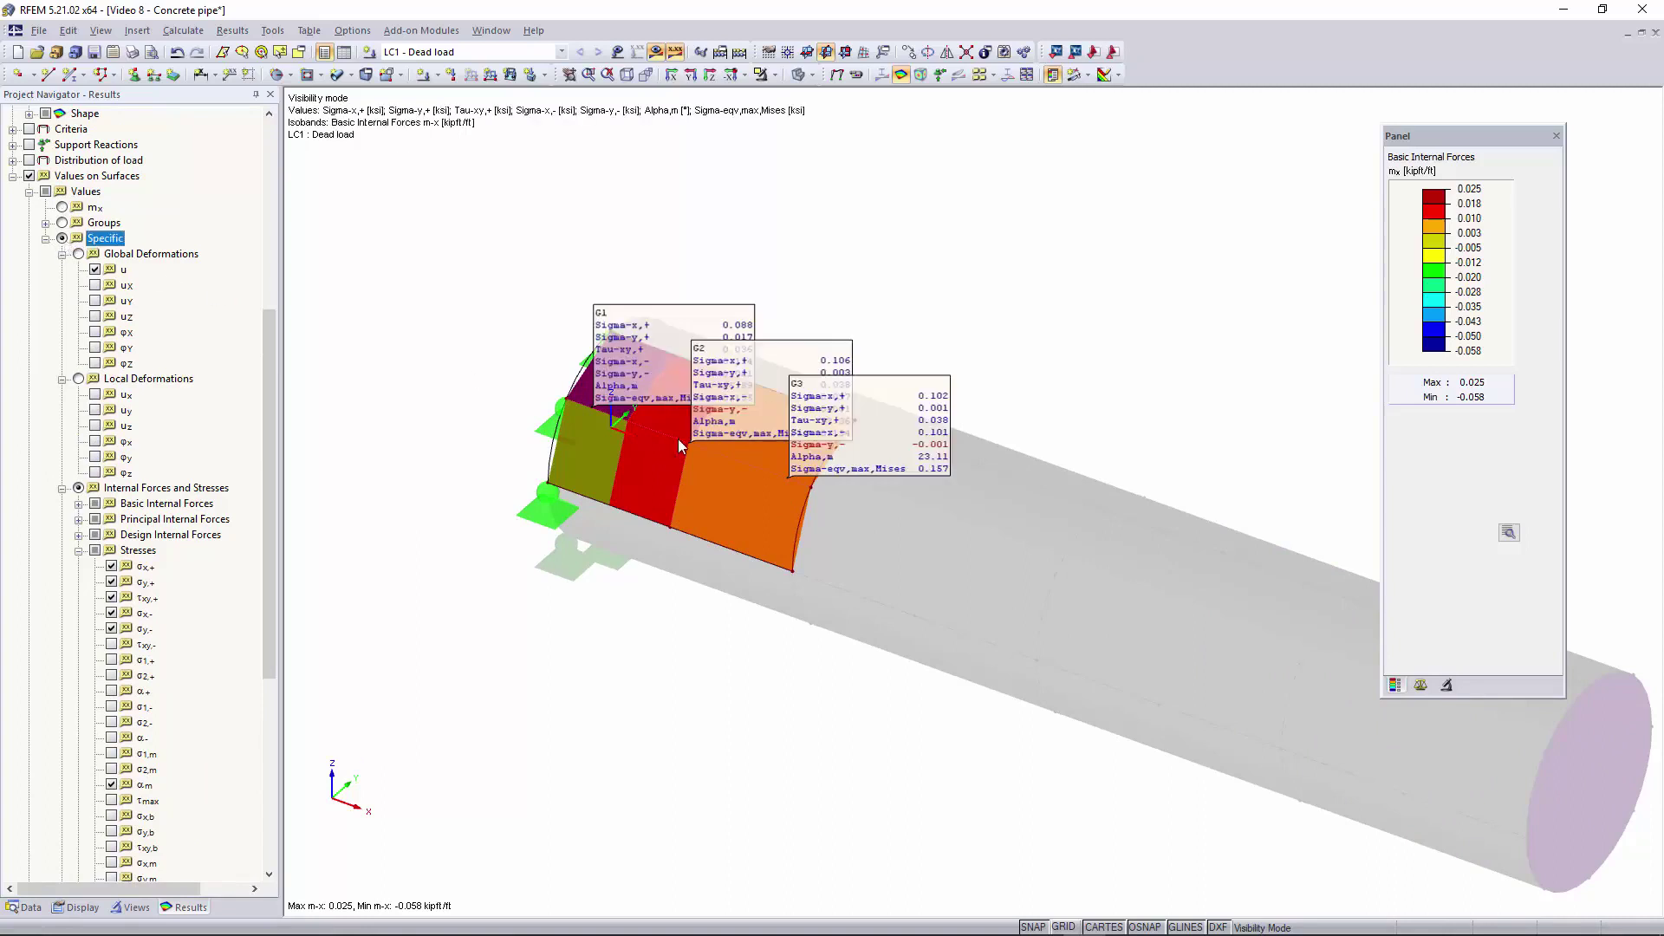
Step: Review the stress values at the isolated surface's grid points, and cancel the visibility mode to show the whole pipe
scroll(111, 676, down, 8)
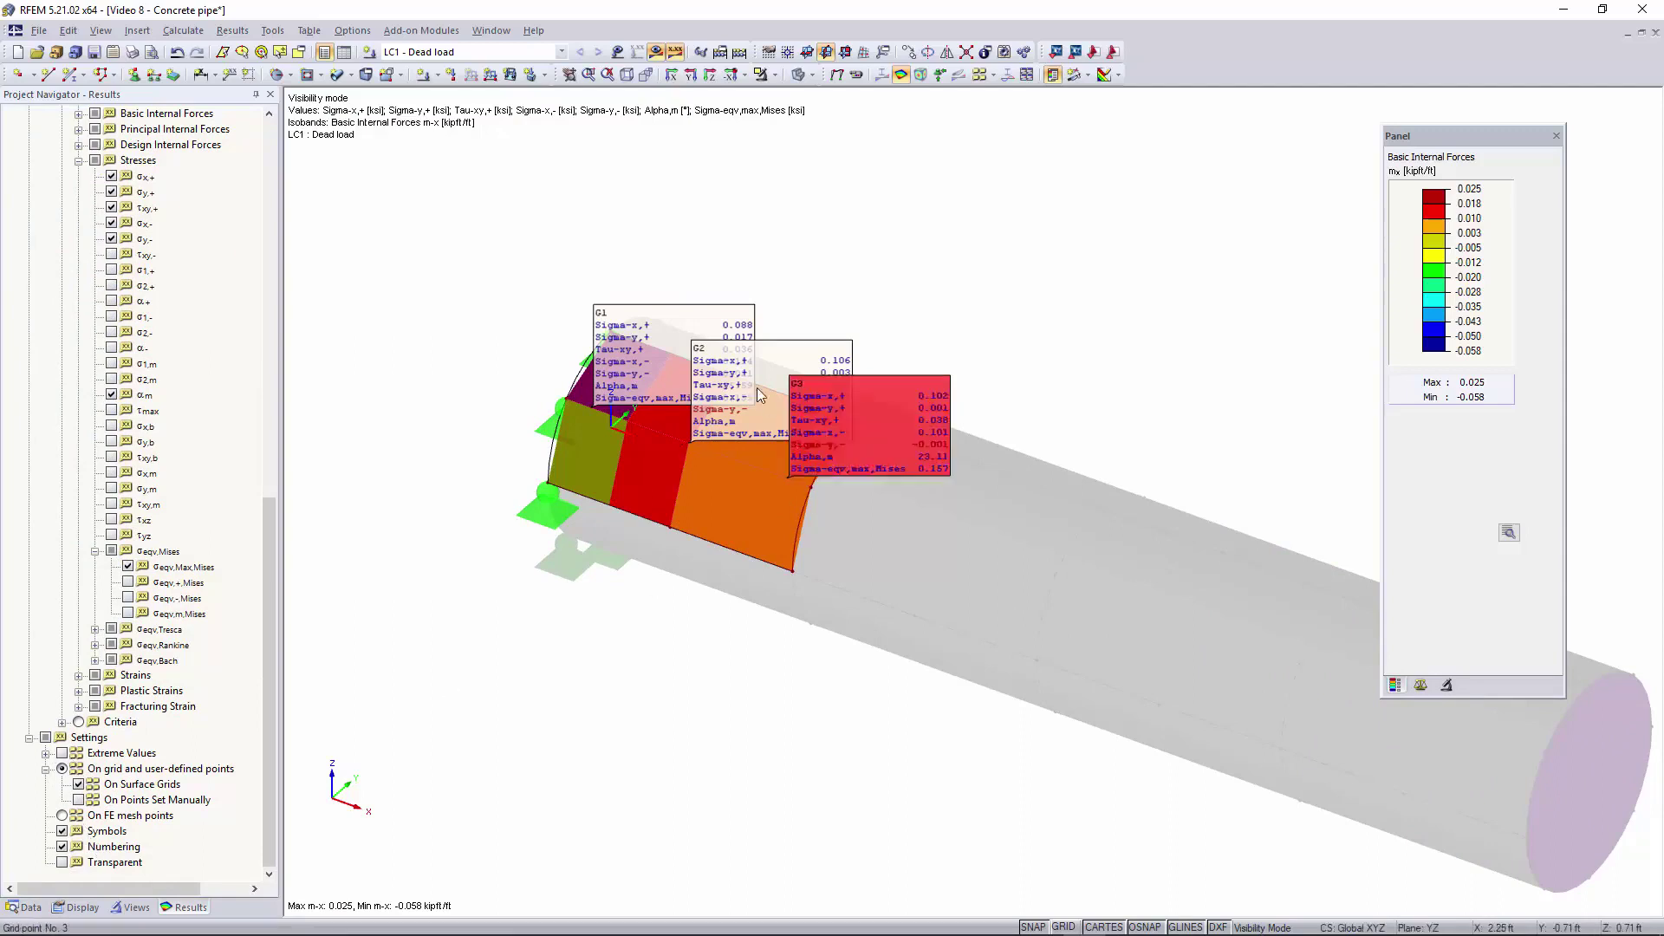
scroll(742, 372, up, 5)
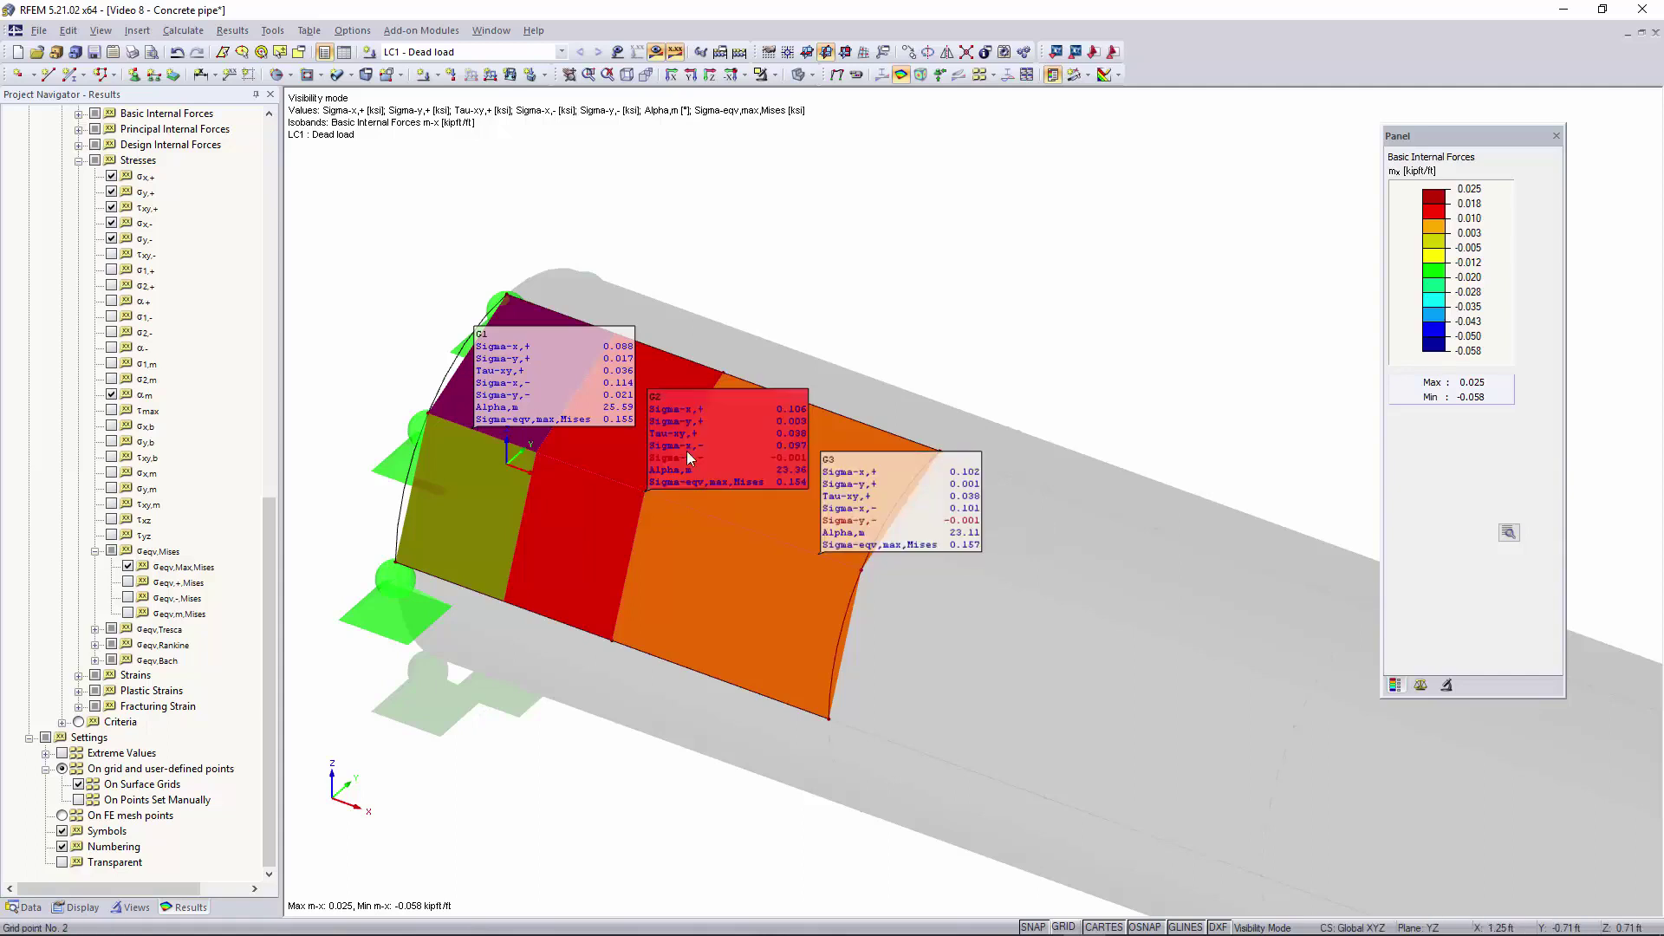
scroll(690, 502, down, 7)
scroll(833, 607, down, 1)
ctrl+middle_drag(835, 654, 666, 674)
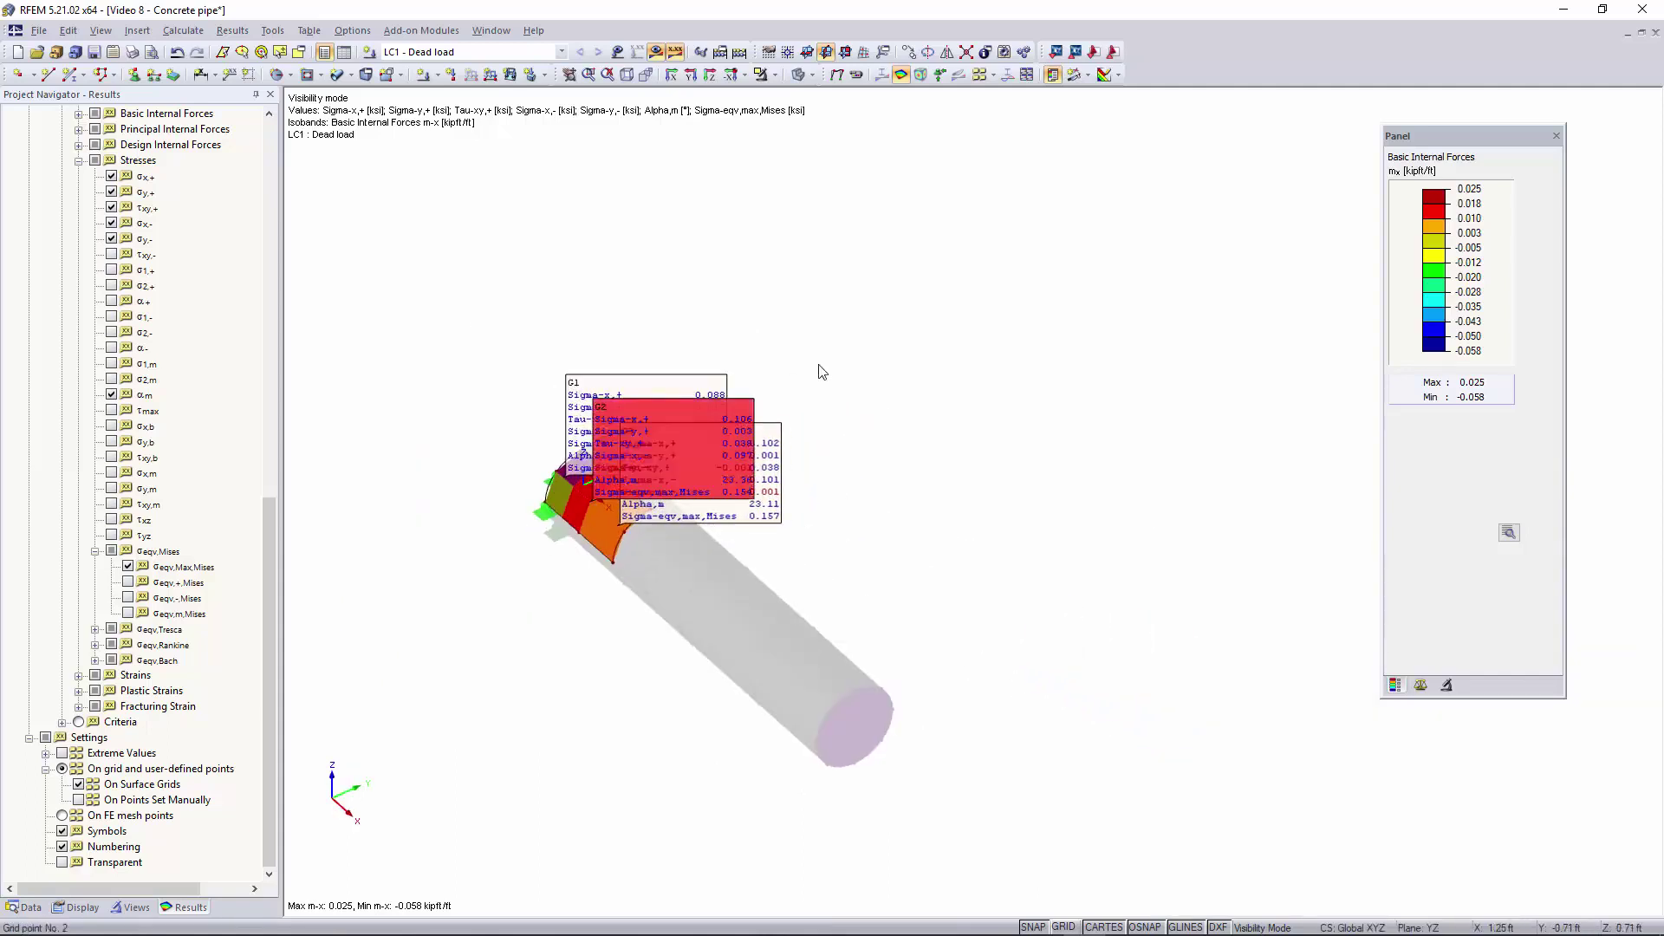
click(773, 76)
click(820, 223)
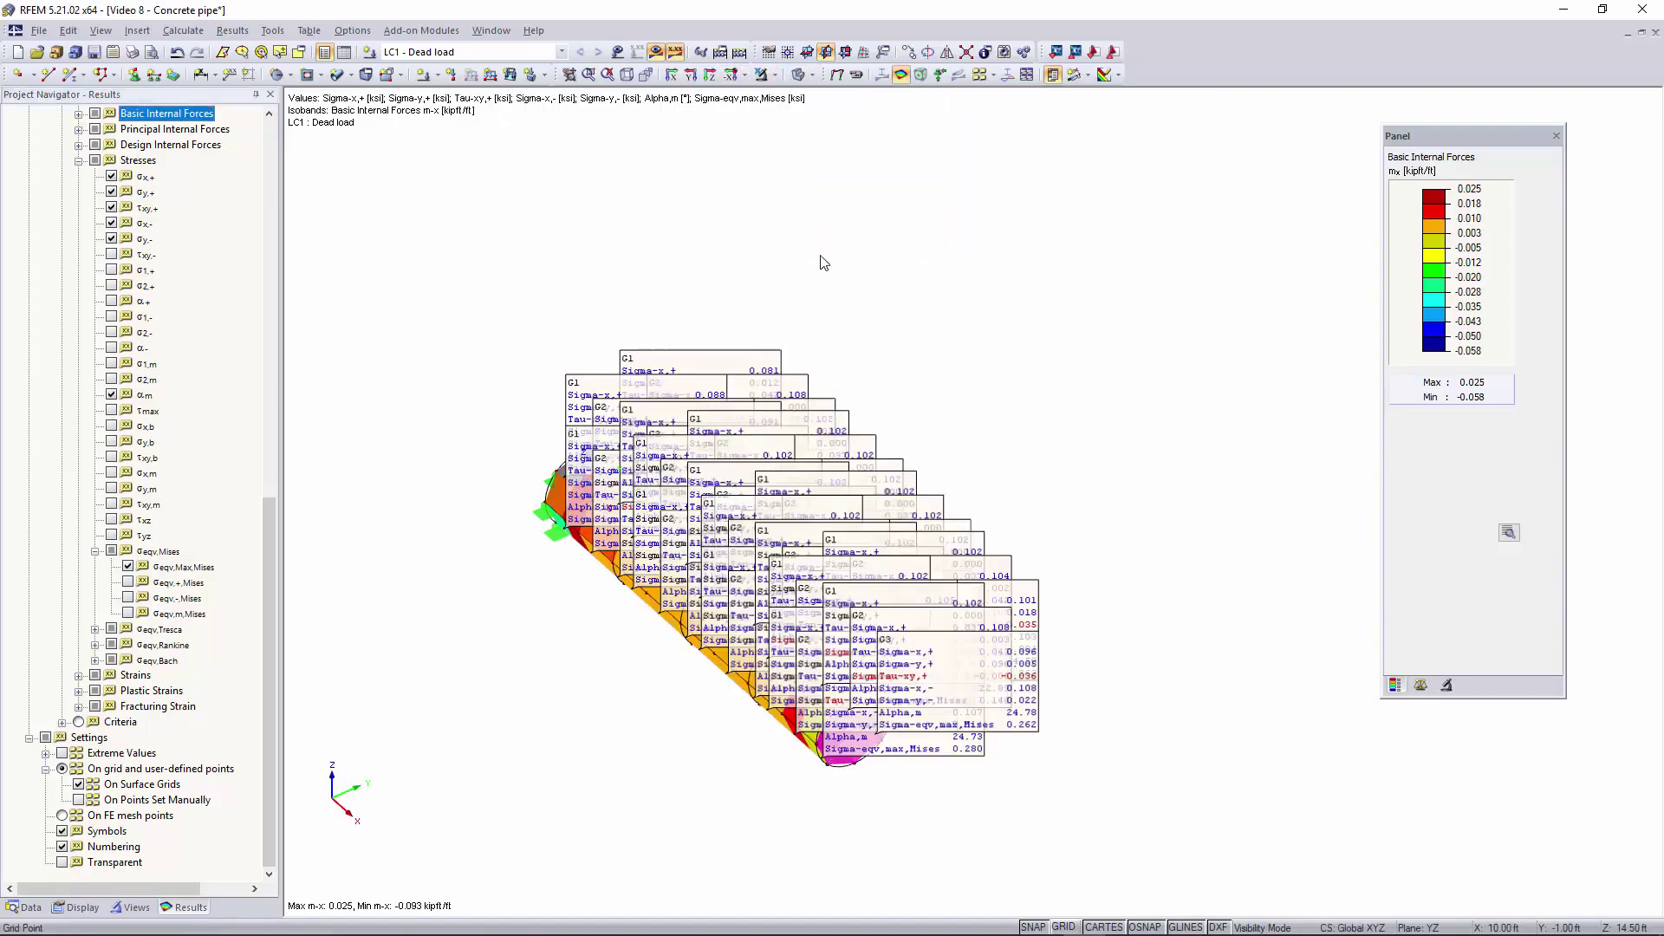
Step: Turn off the results display and clear the selection of the wall surface at the supported end
click(677, 52)
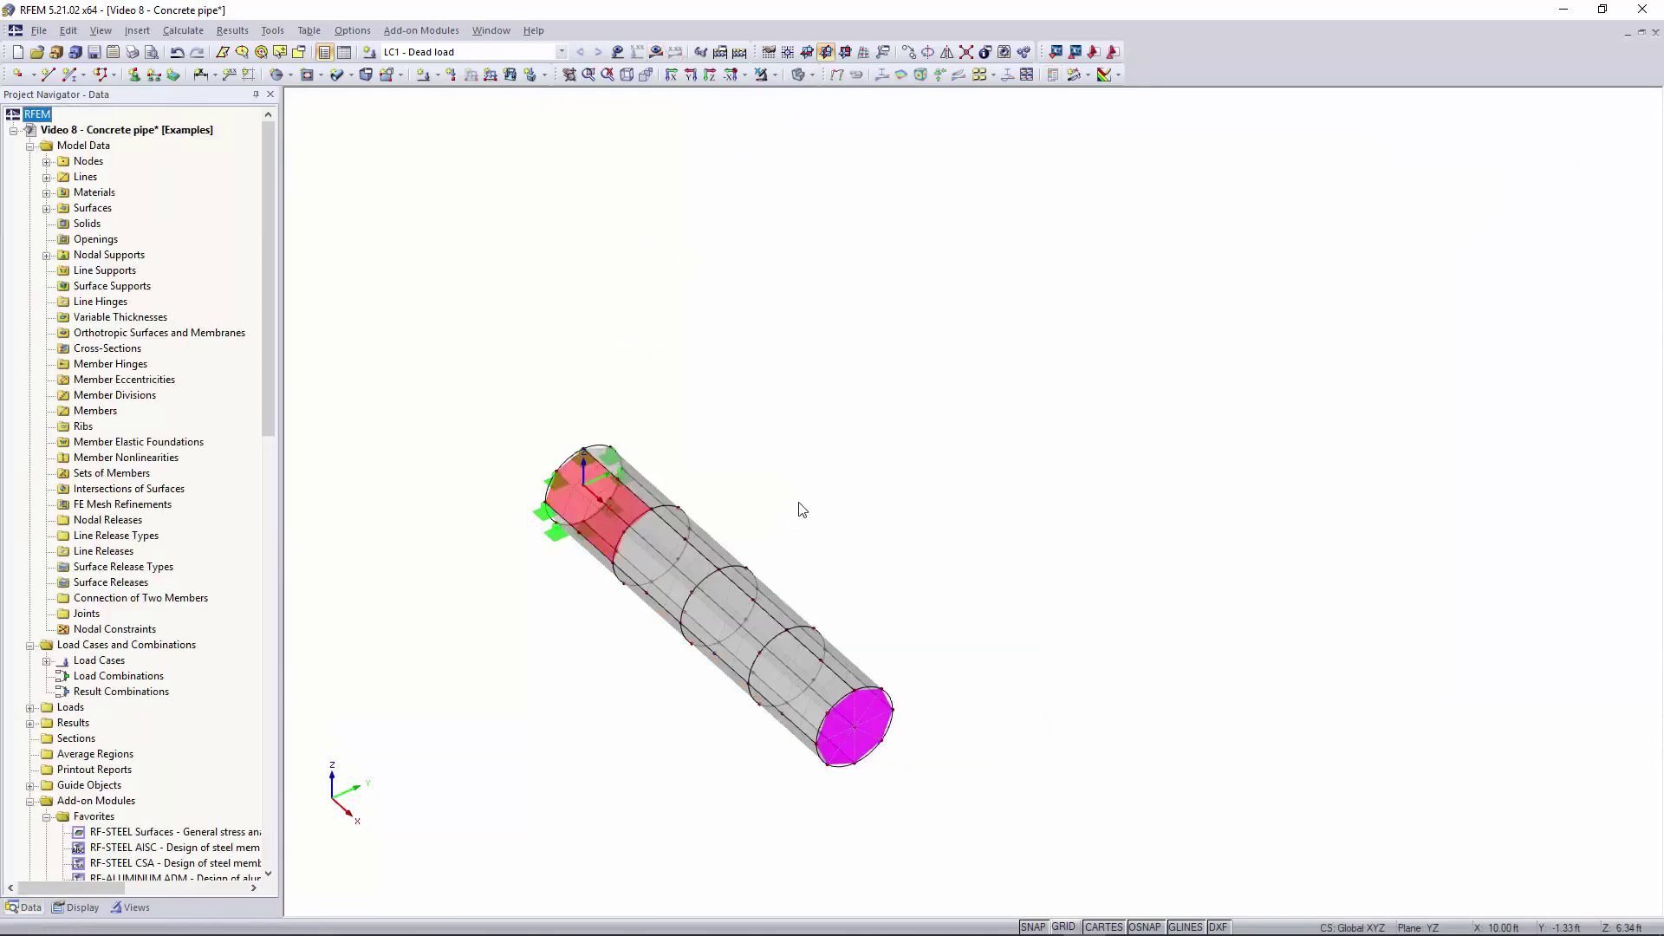
right_click(768, 466)
click(837, 525)
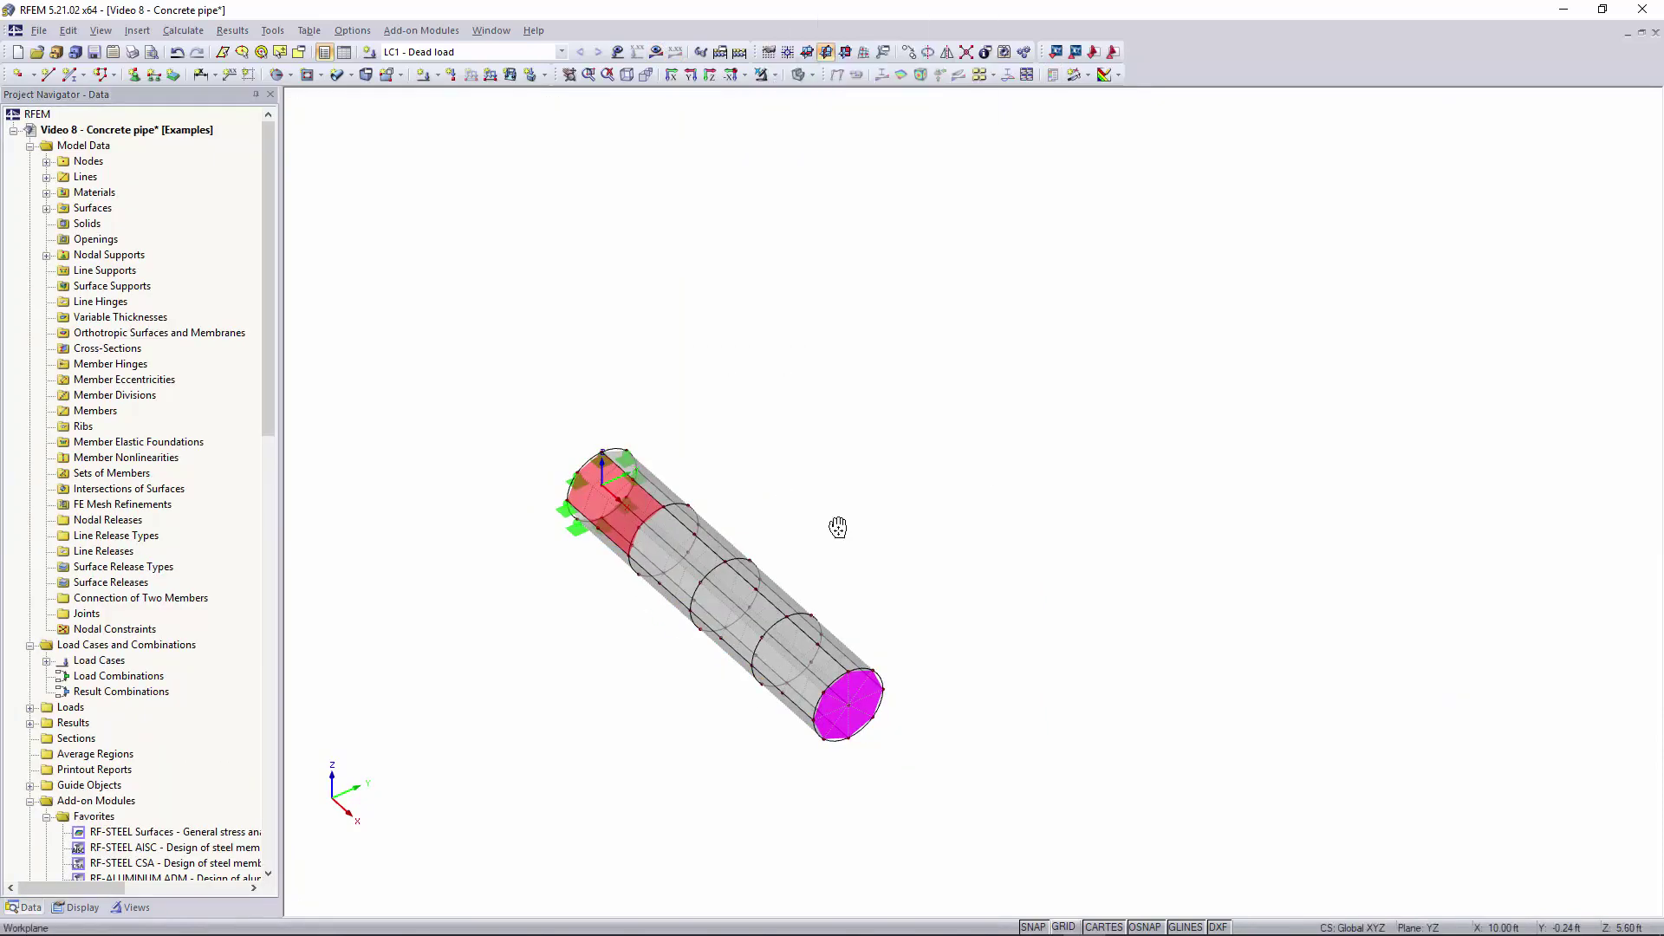
right_click(803, 475)
click(788, 501)
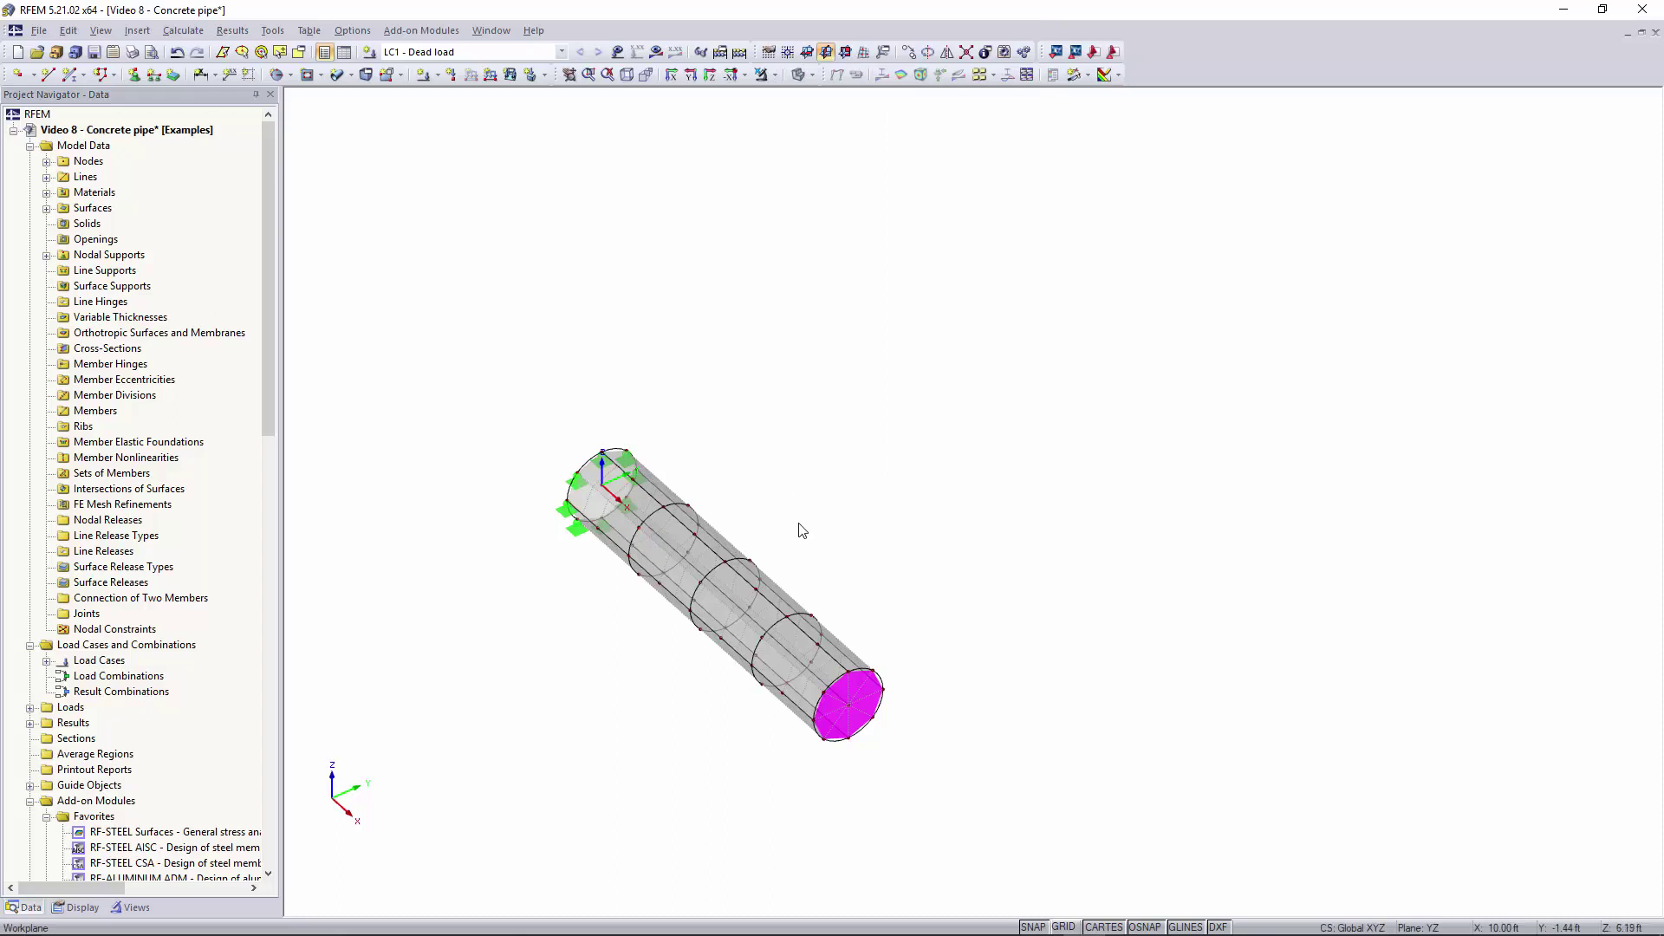
Step: Copy the whole pipe with its supports once by 10 ft in the global Y direction, accepting deletion of the existing results, and deselect the copy
ctrl+middle_drag(798, 524, 840, 476)
scroll(694, 502, up, 1)
ctrl+middle_drag(781, 550, 823, 538)
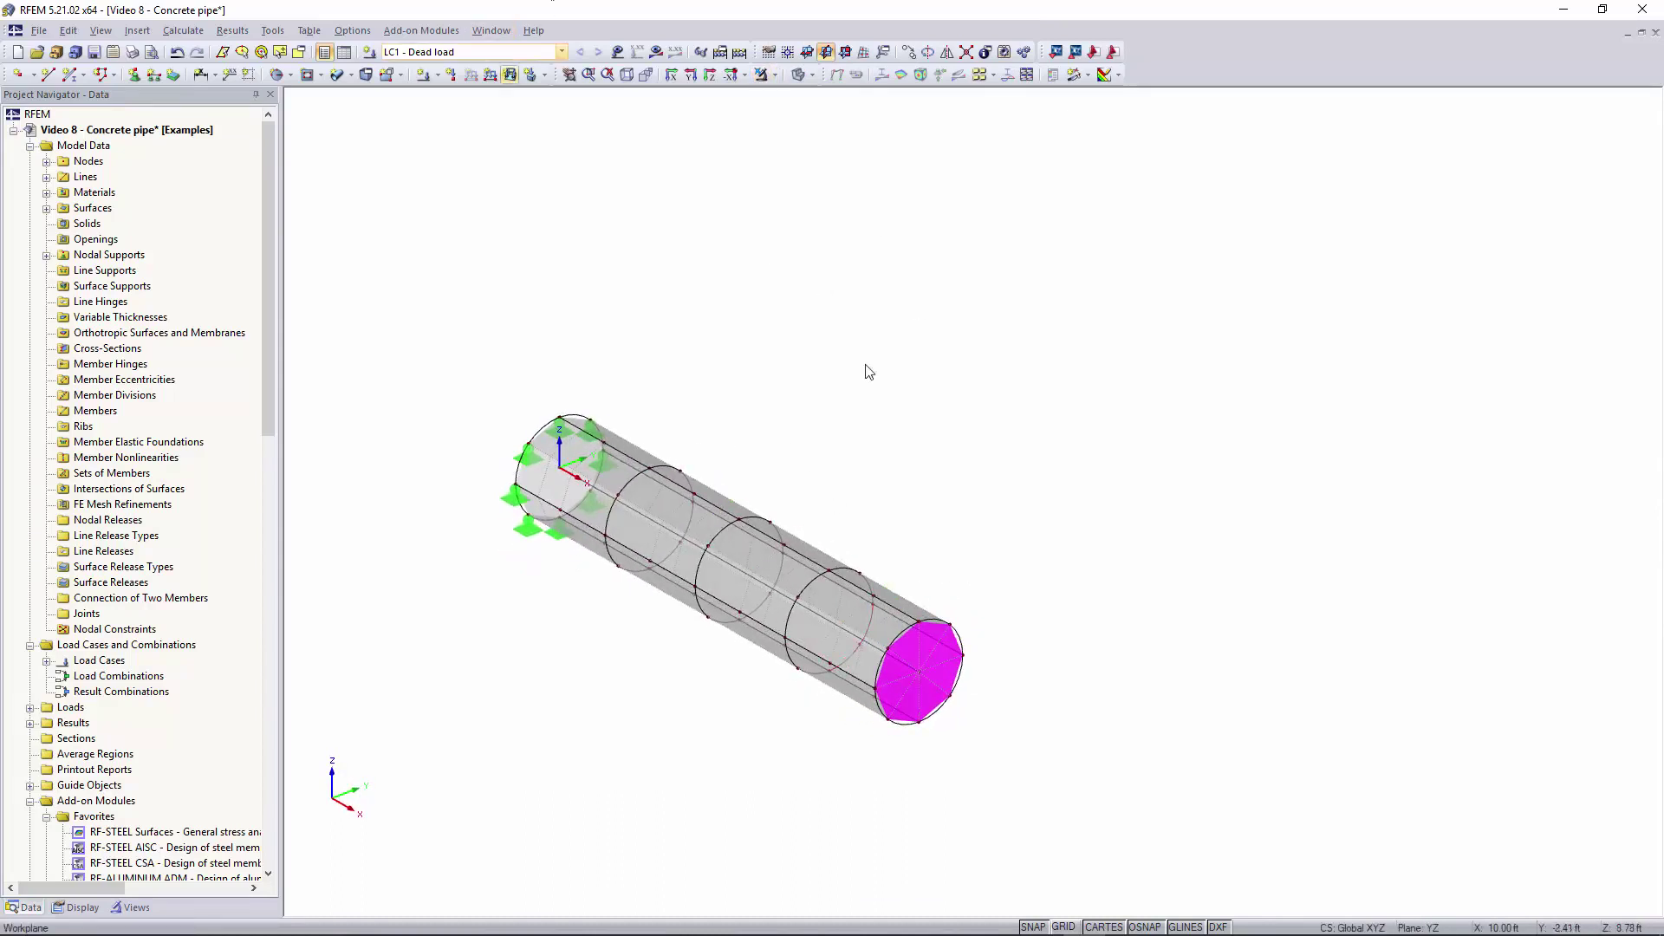
drag(1070, 241, 480, 857)
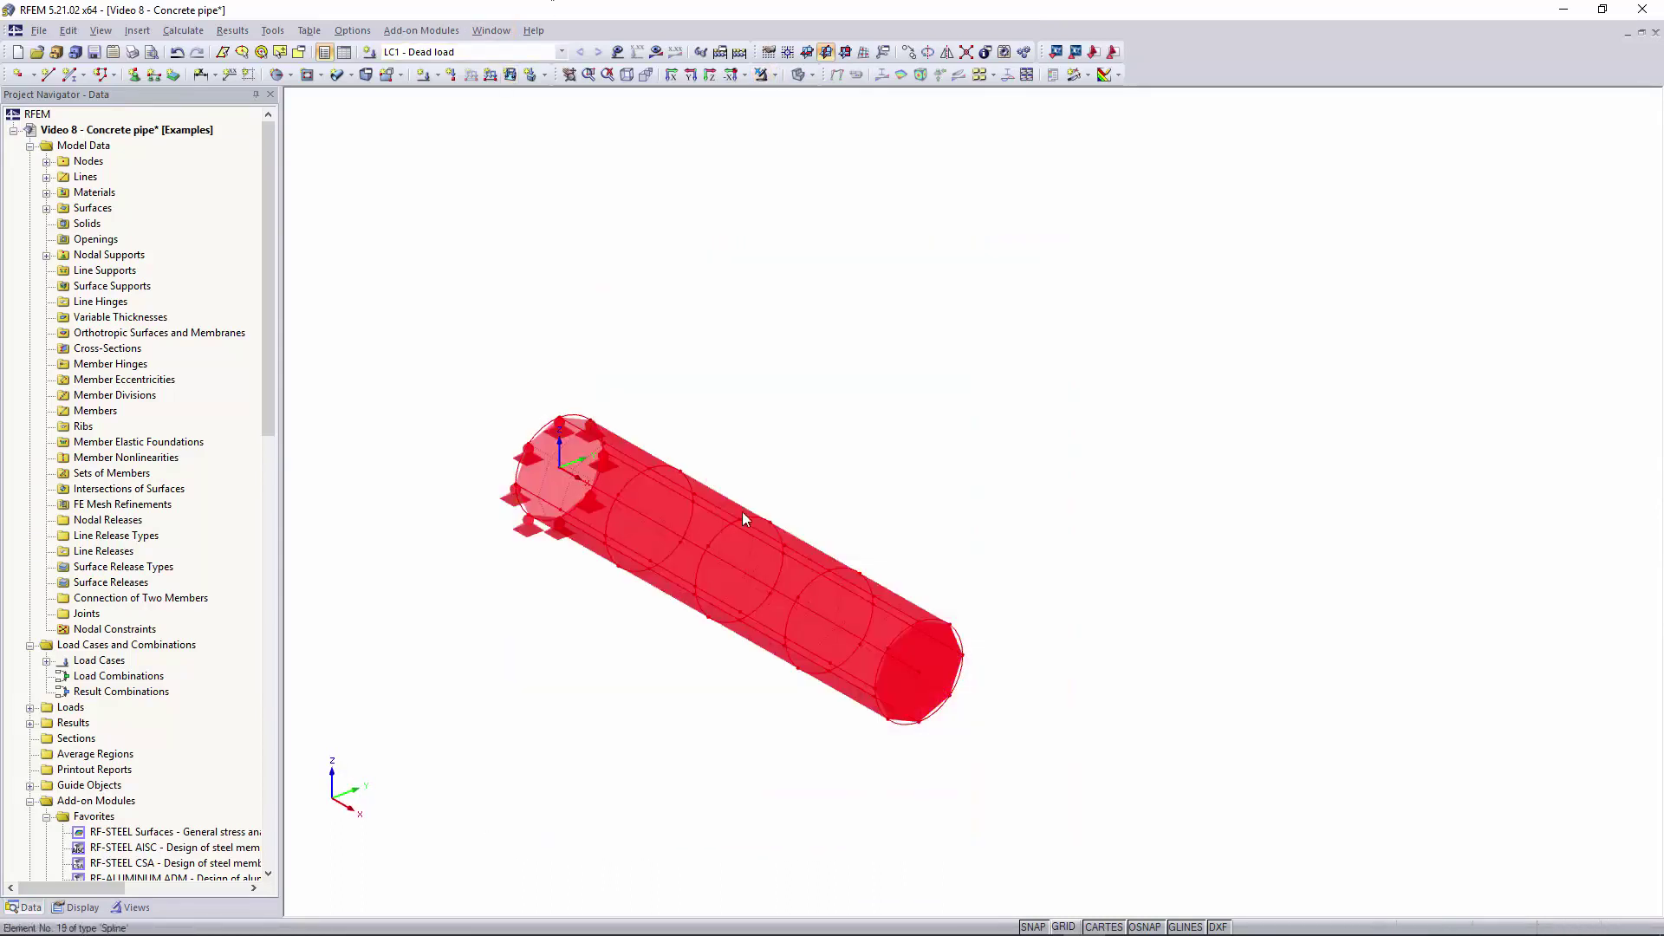
click(910, 52)
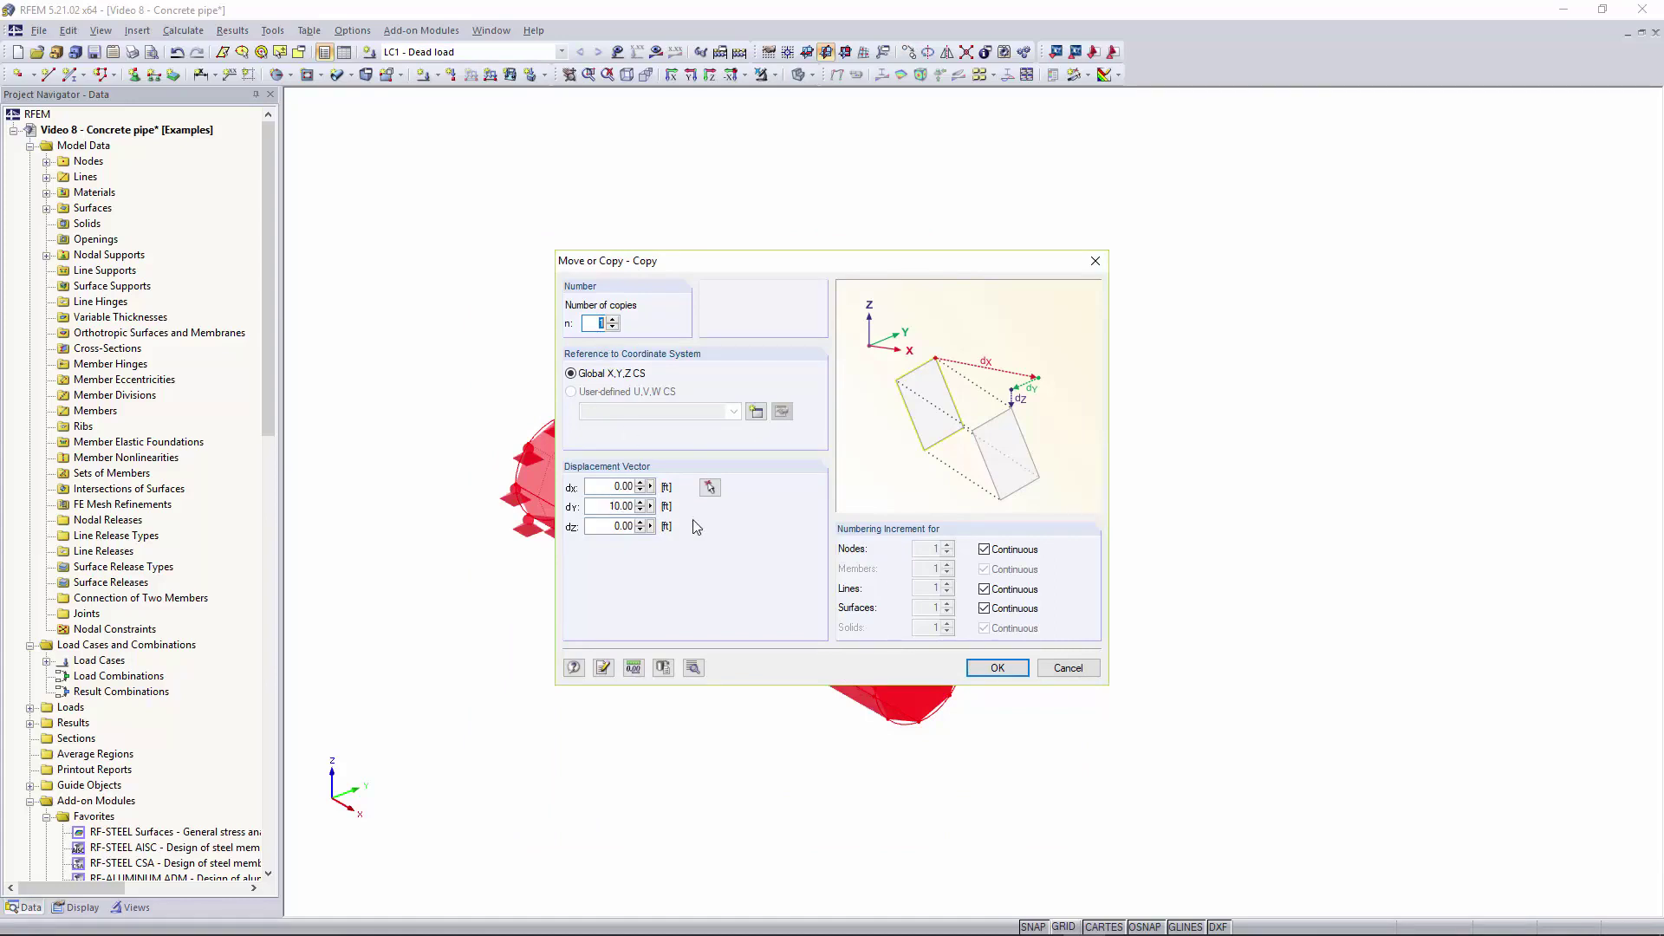
click(995, 671)
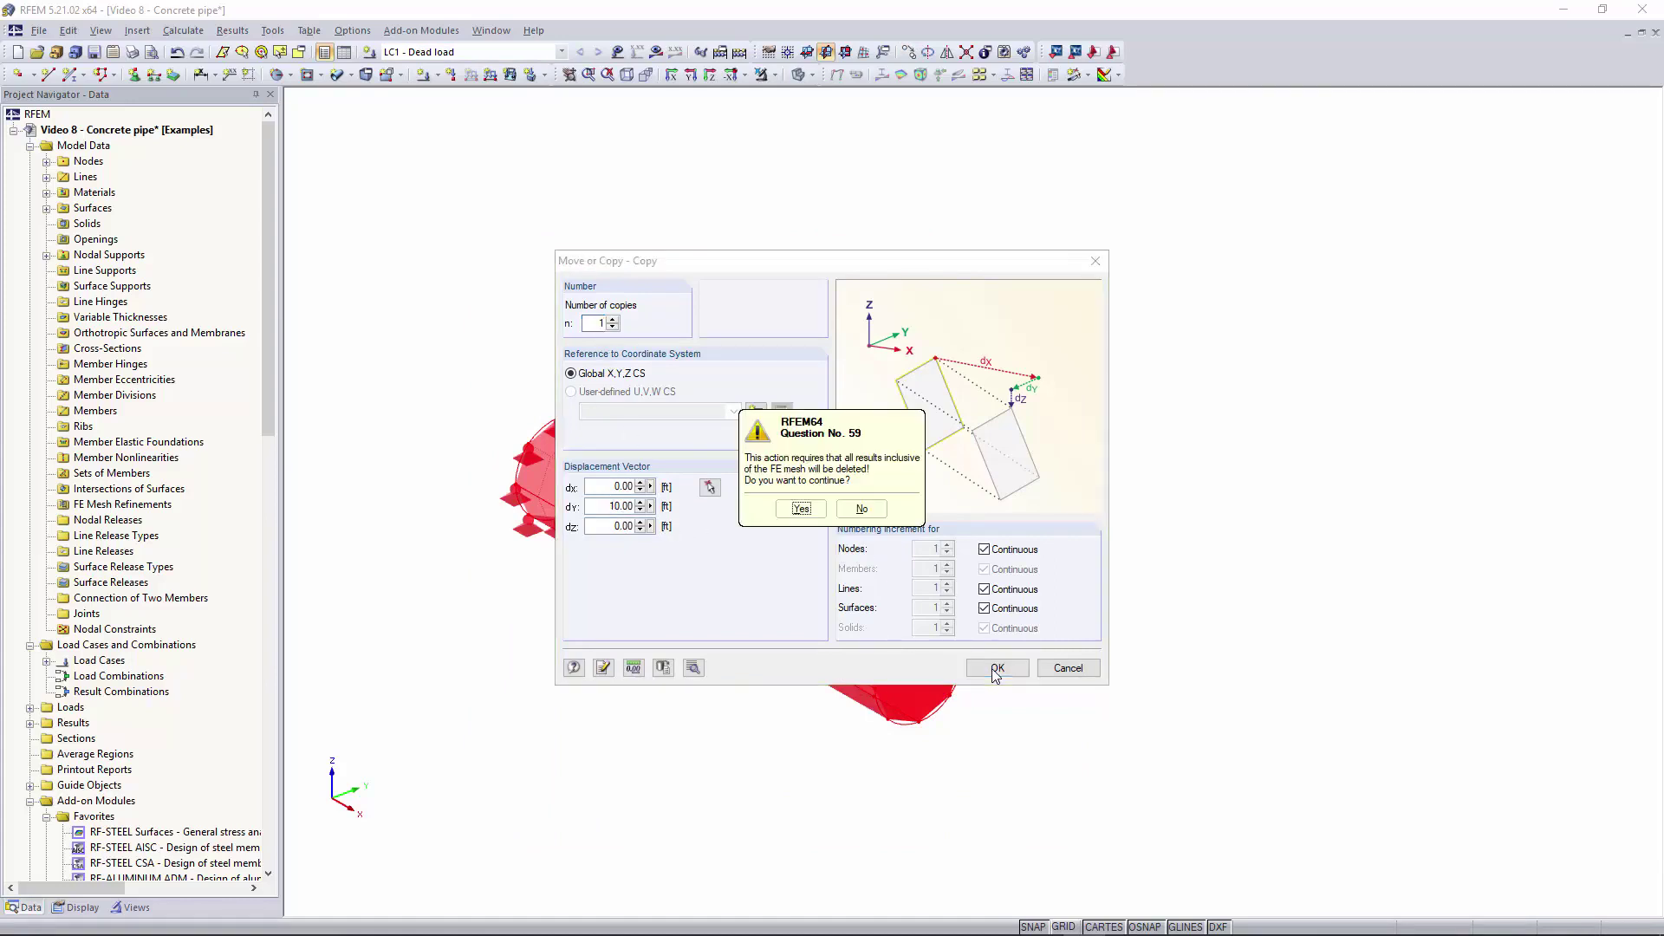
click(801, 509)
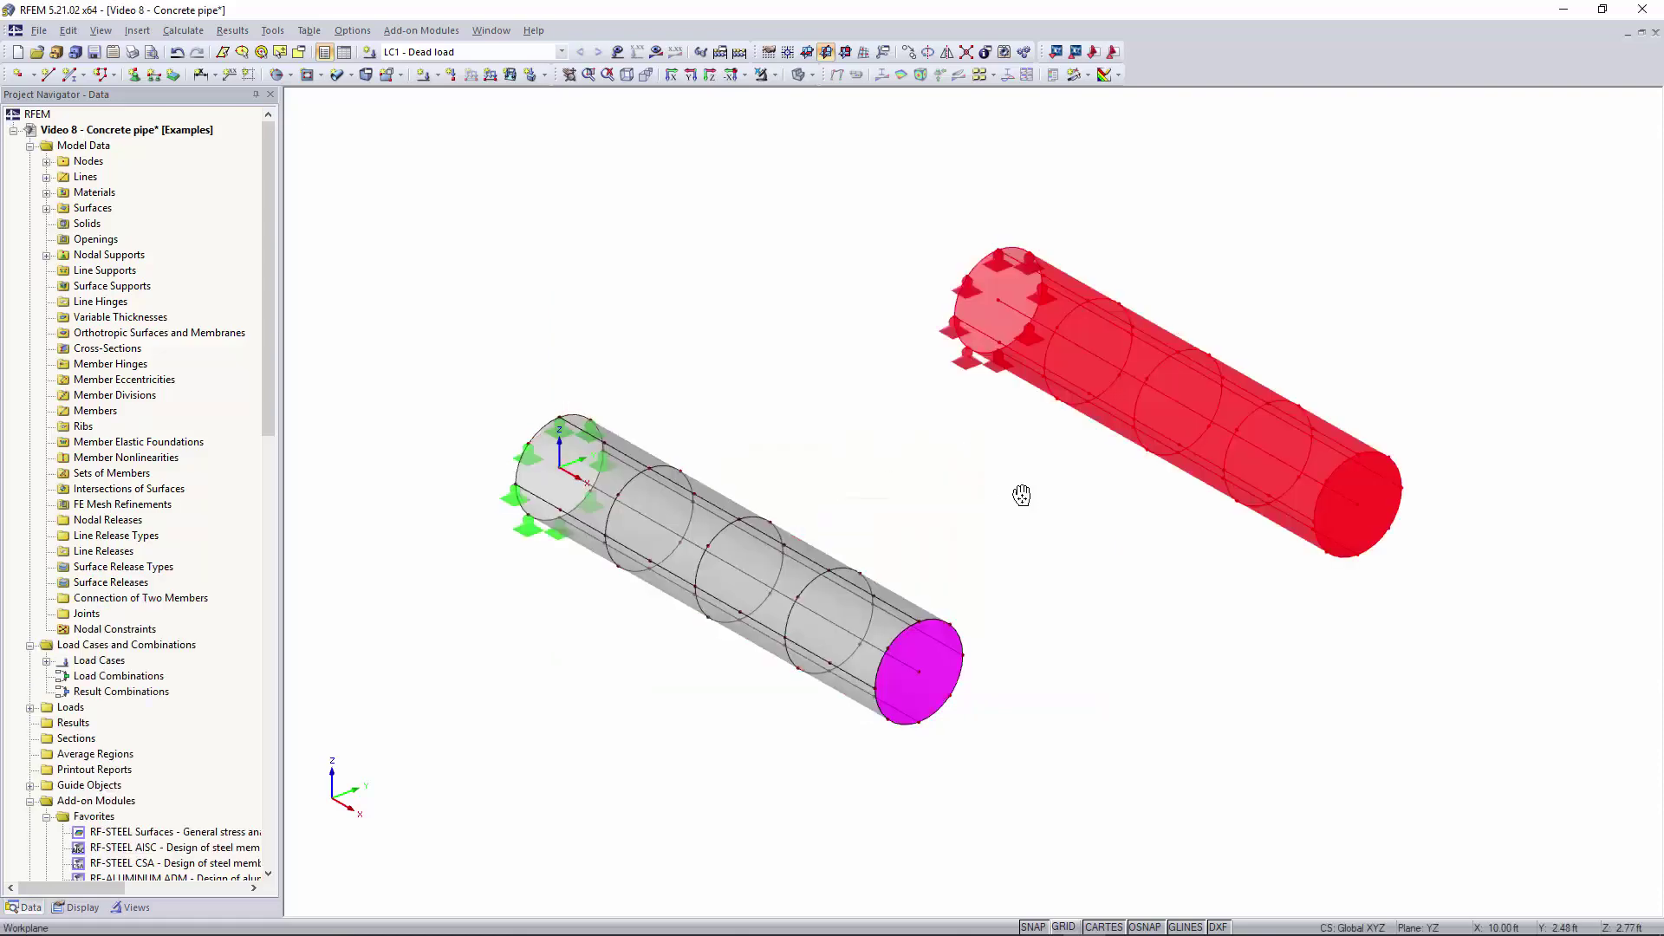
ctrl+middle_drag(1022, 495, 984, 491)
click(984, 489)
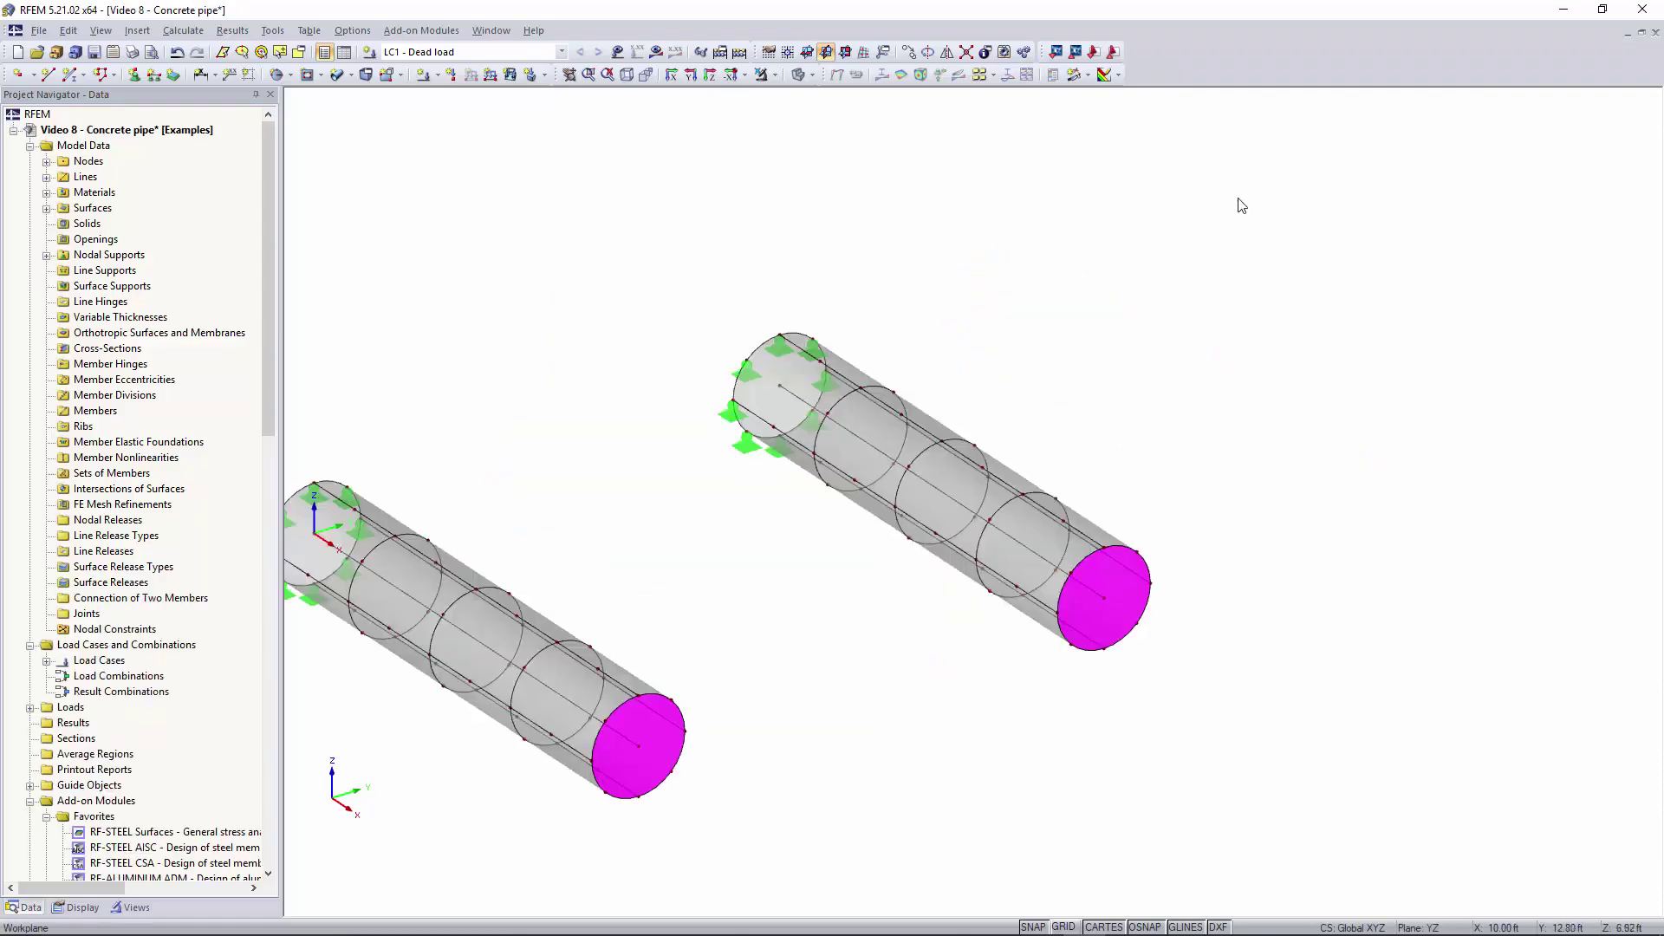
Step: Assign a new surface FE mesh refinement with a target FE length of 0.20 ft to all surfaces of the copied pipe
drag(1237, 197, 714, 716)
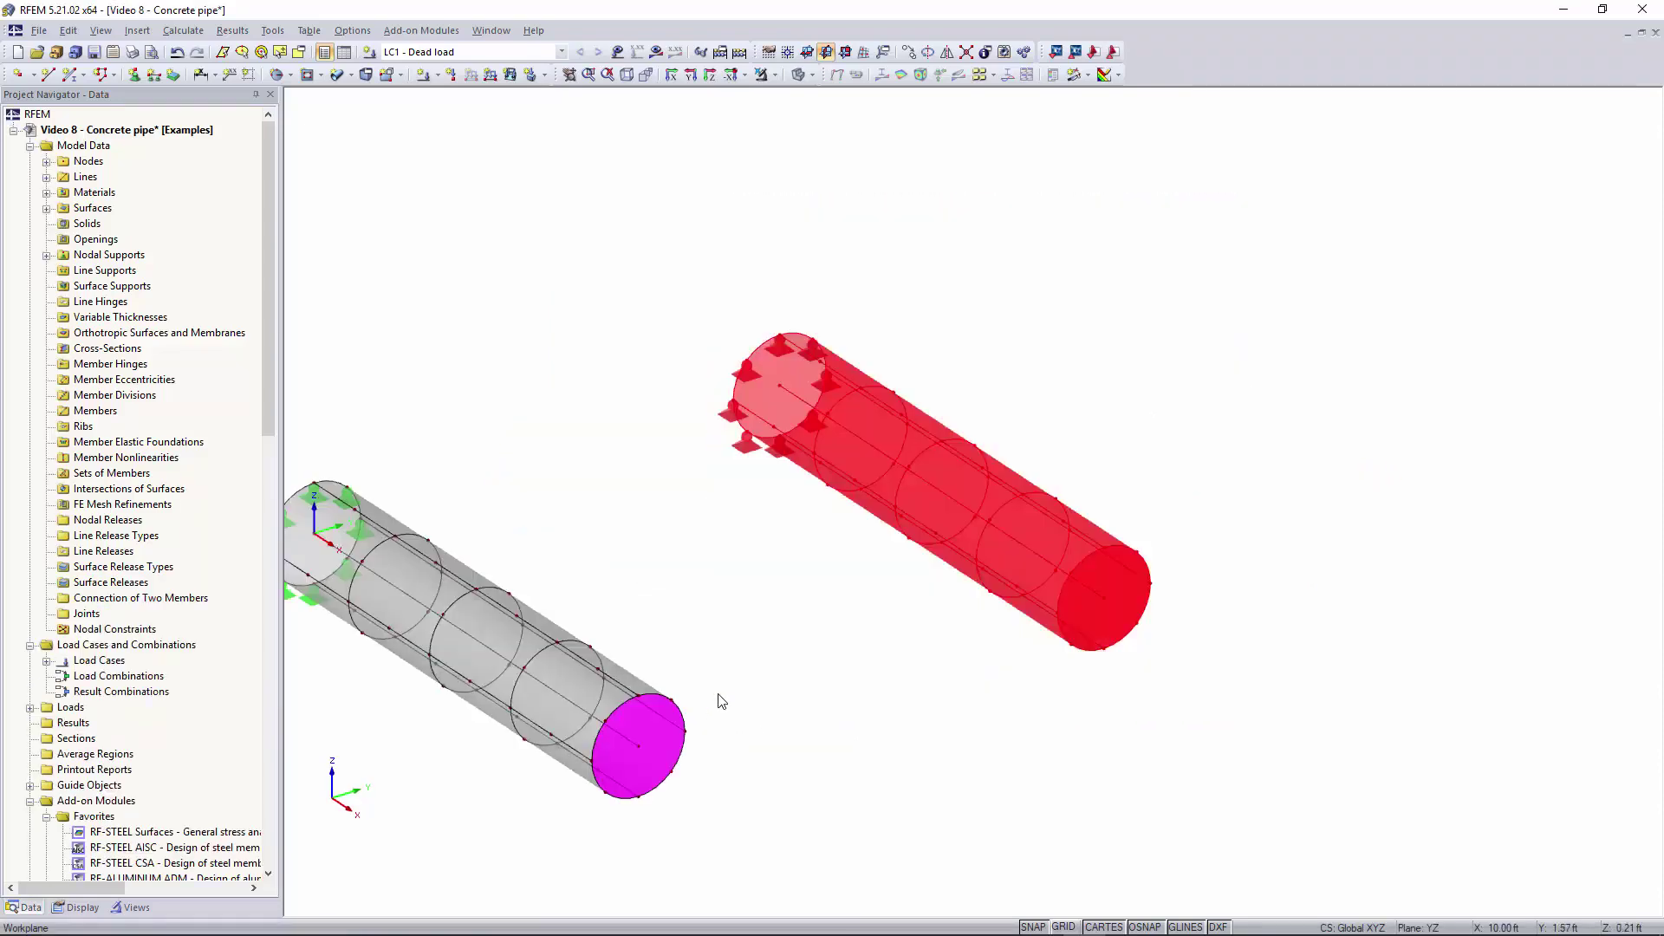
right_click(901, 477)
mouse_move(1004, 488)
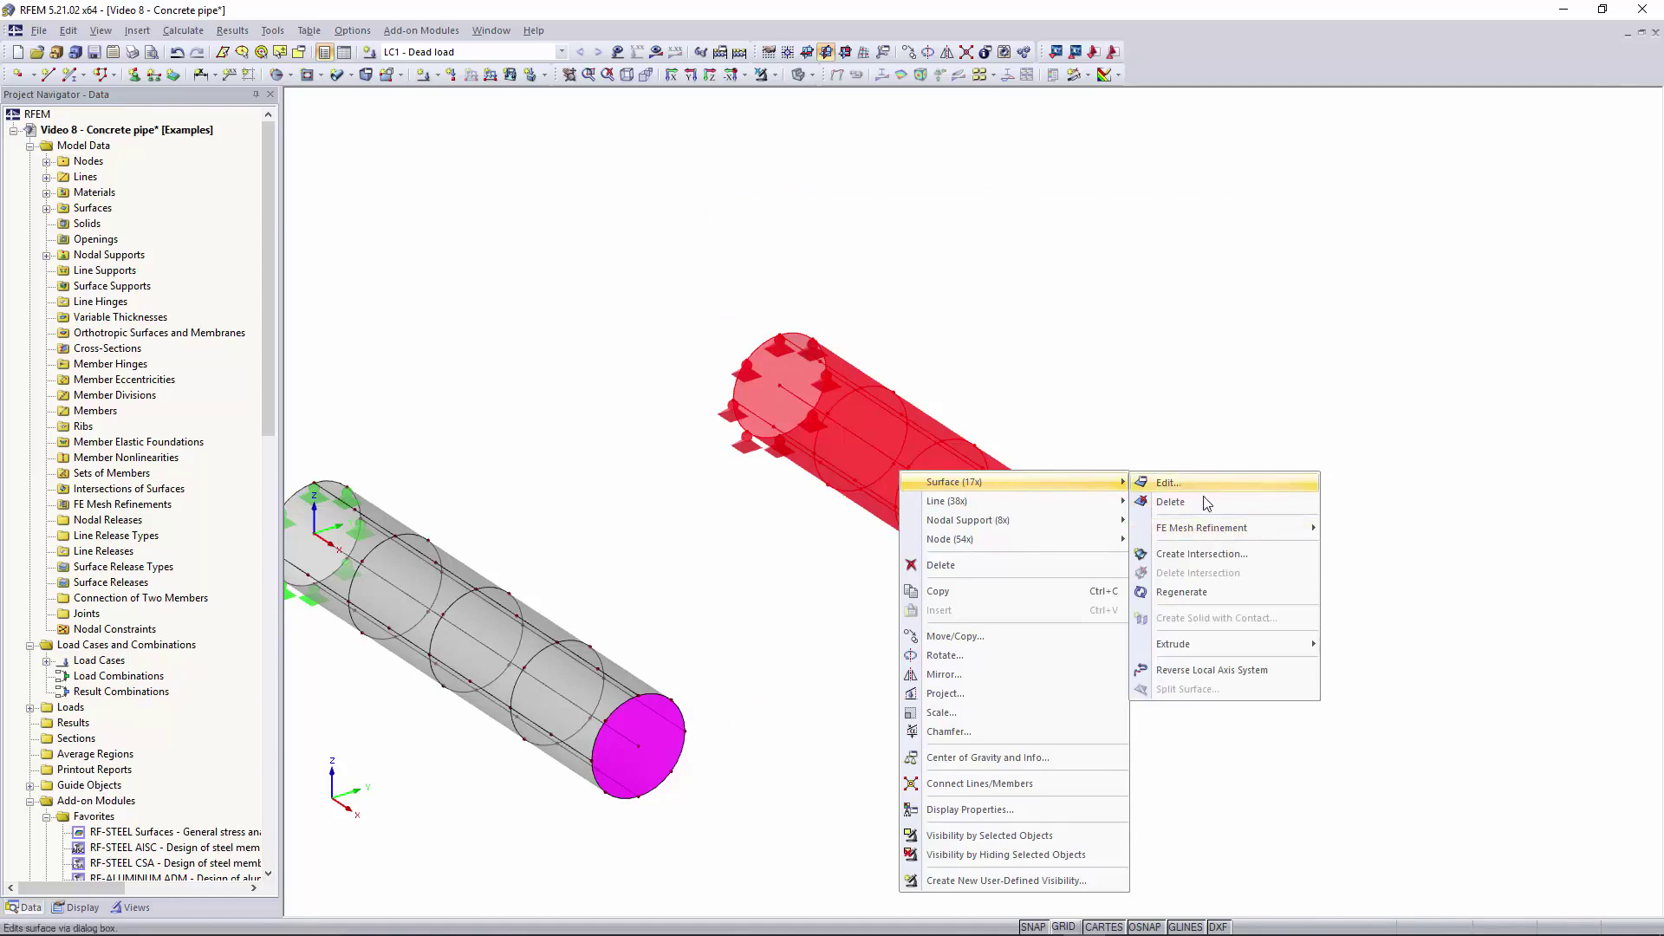
mouse_move(1211, 529)
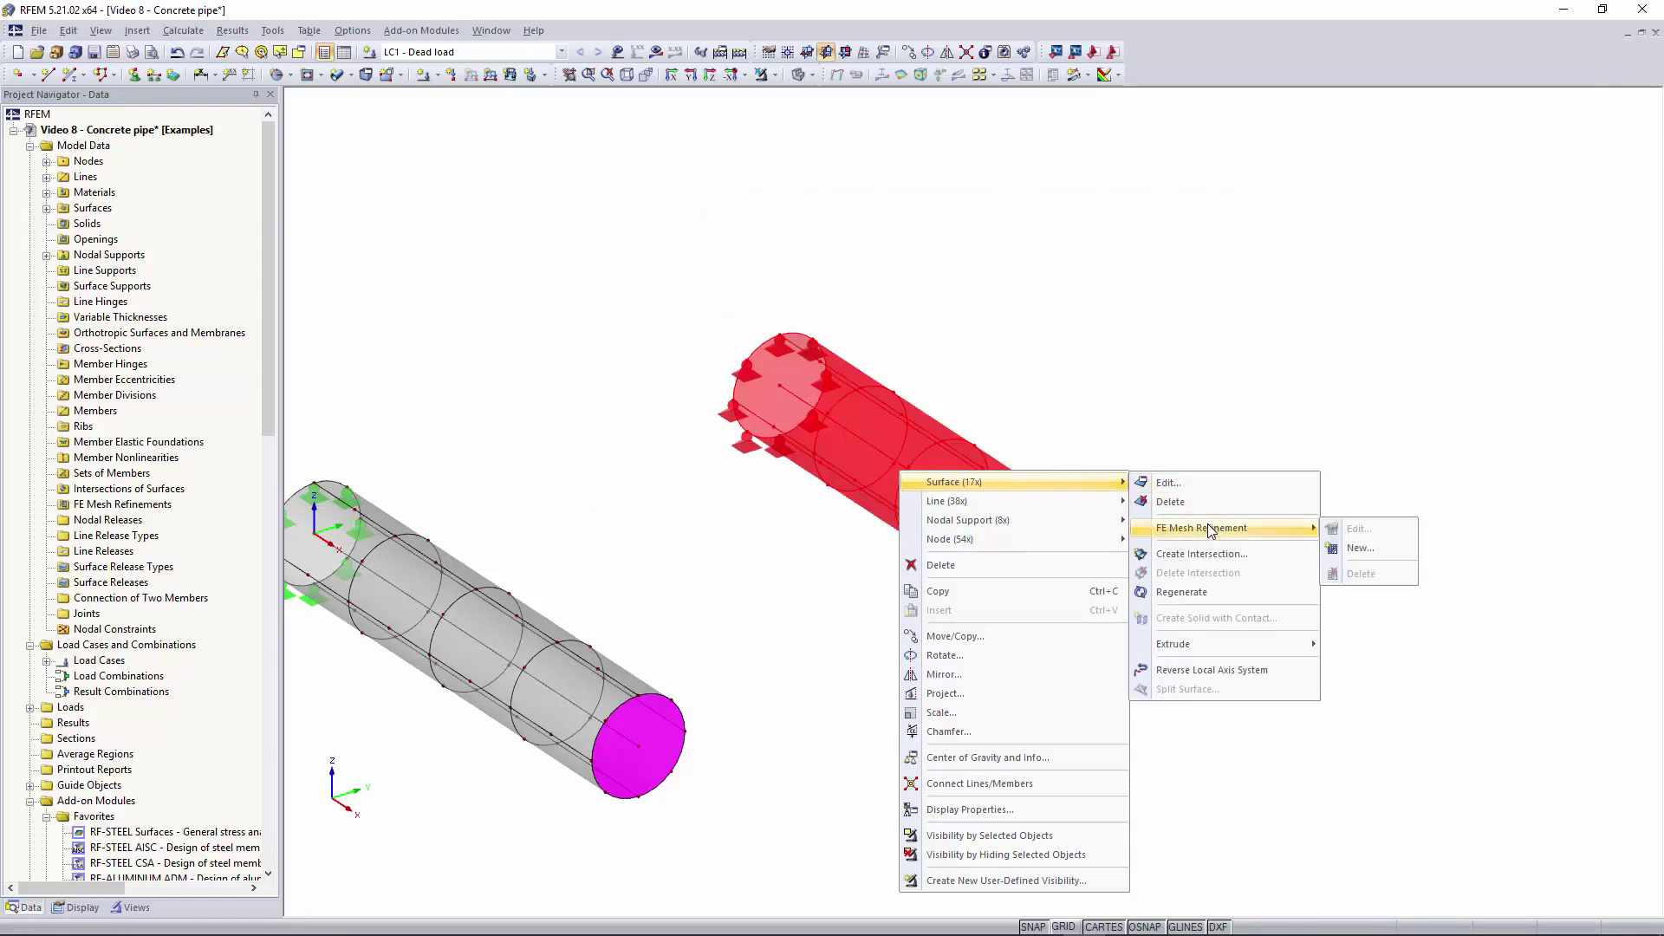
click(1377, 552)
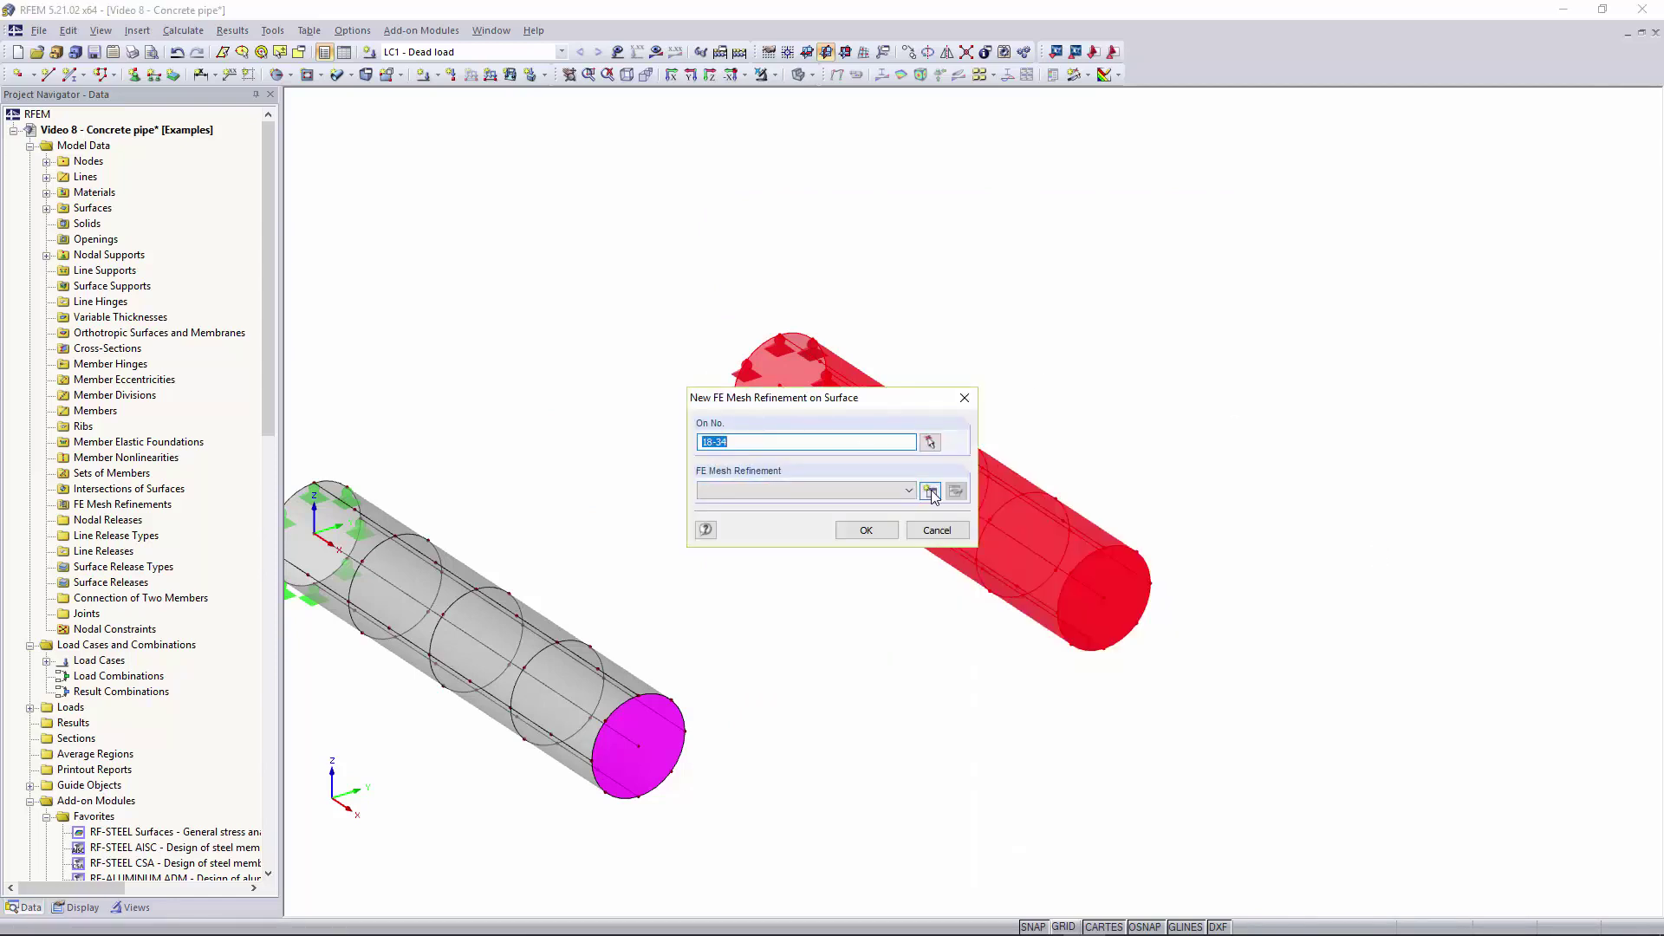
click(931, 491)
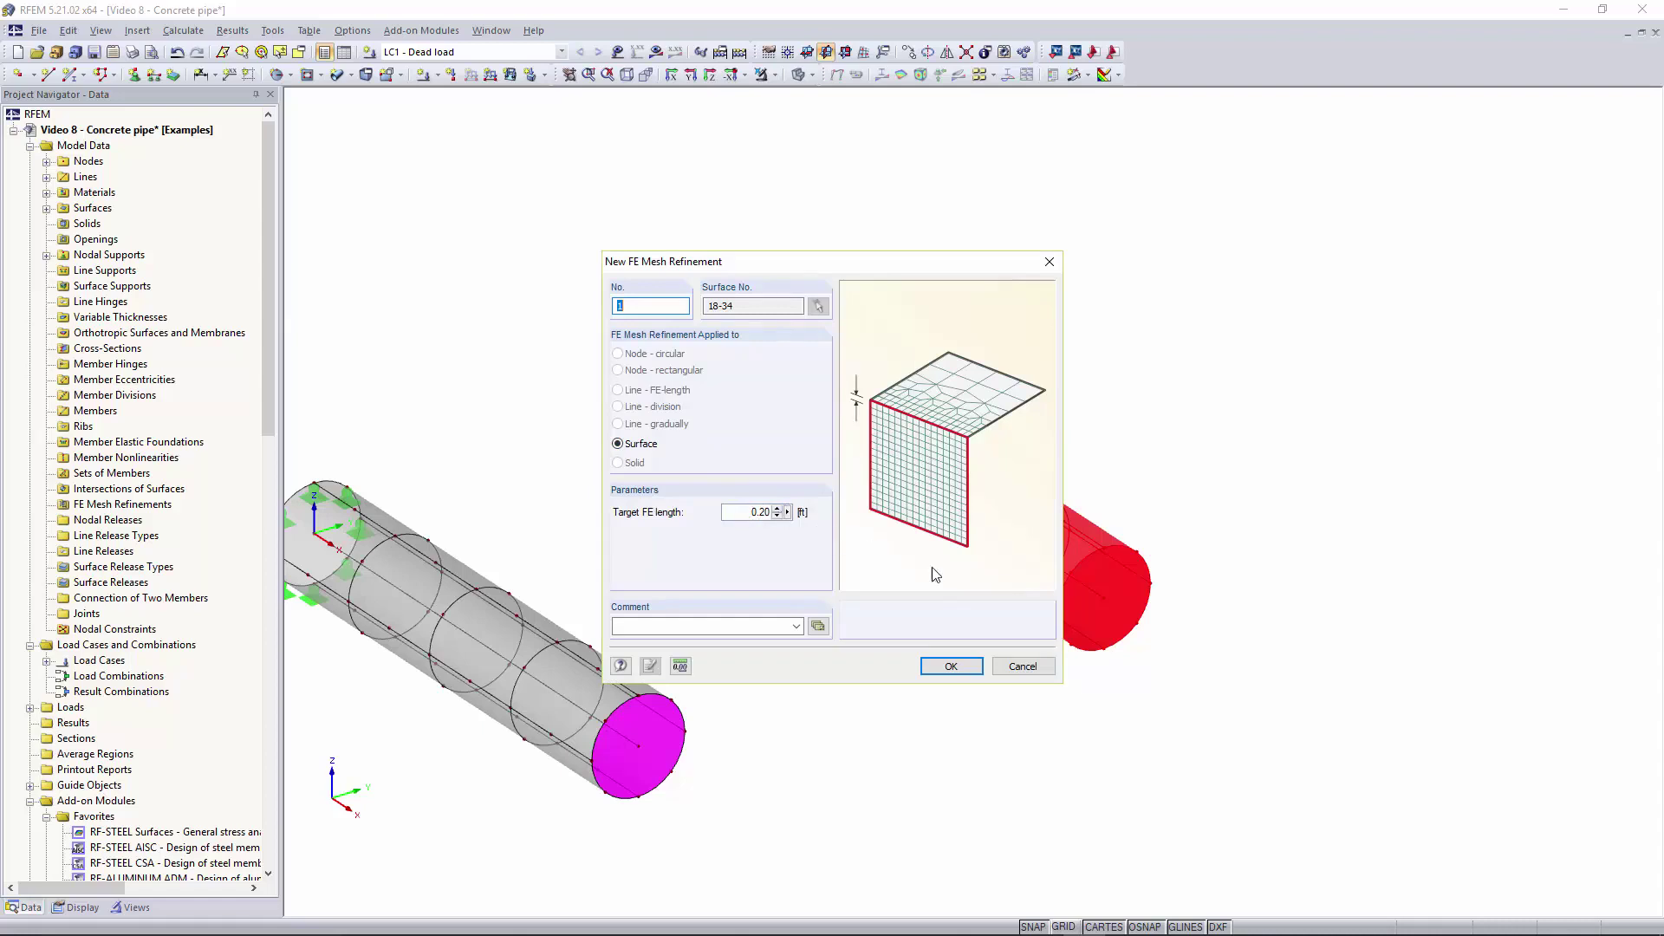
click(951, 665)
click(878, 531)
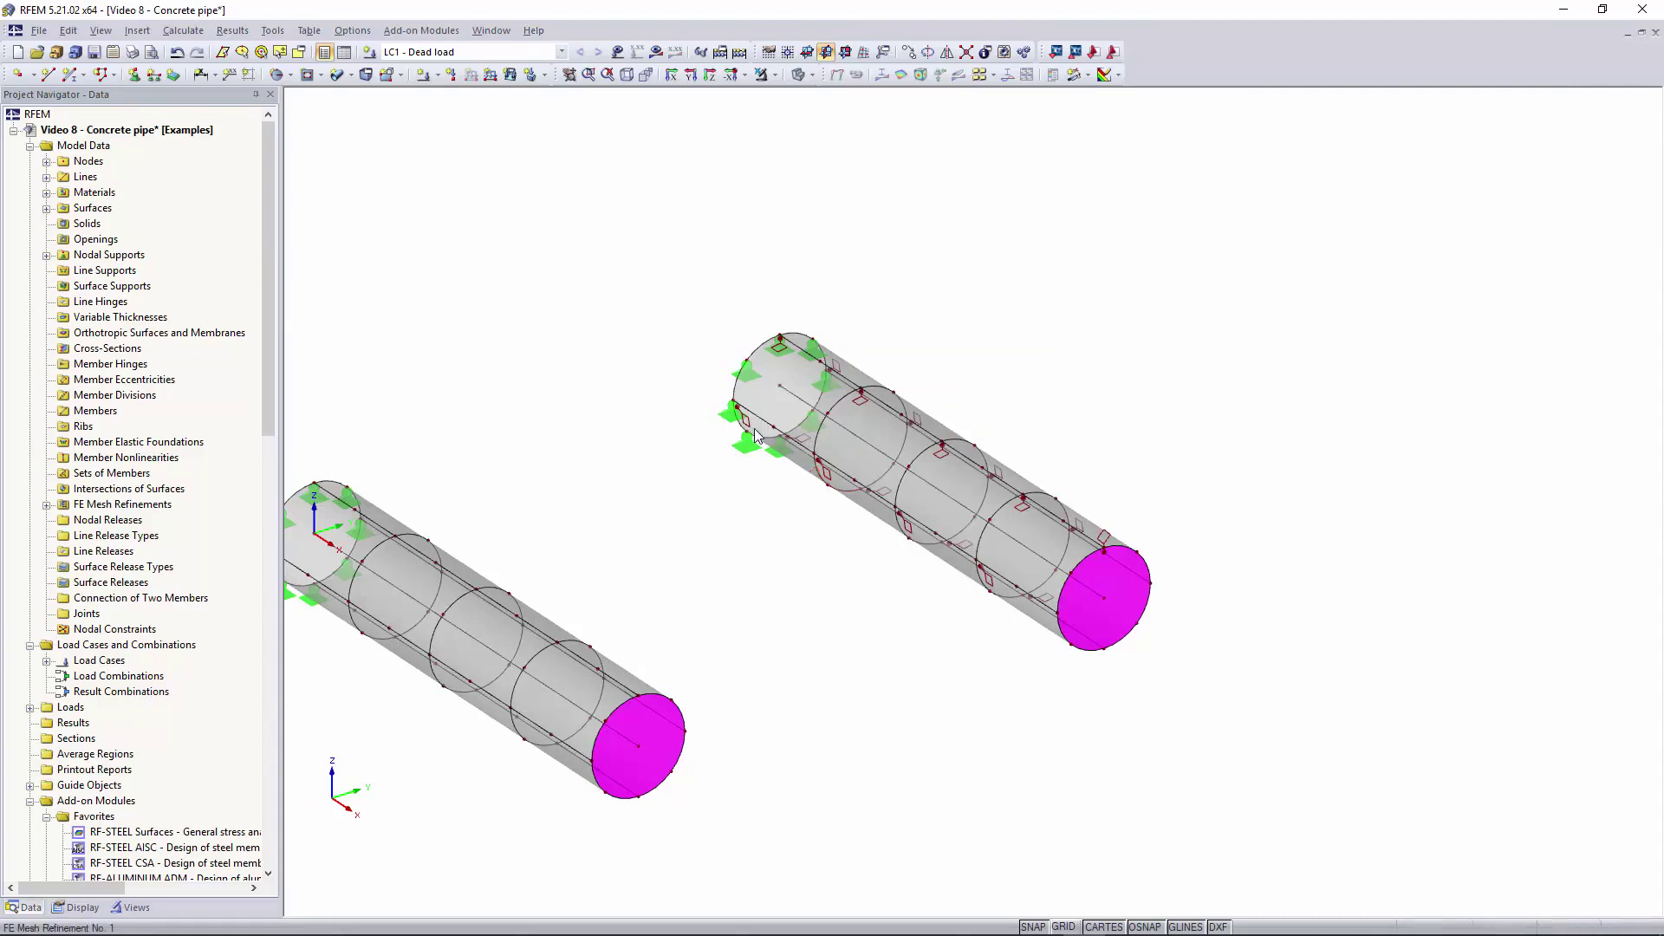
Step: Calculate the LC1 results for the original pipe and the pipe with the refined mesh, and show them
scroll(755, 436, up, 4)
scroll(736, 424, down, 3)
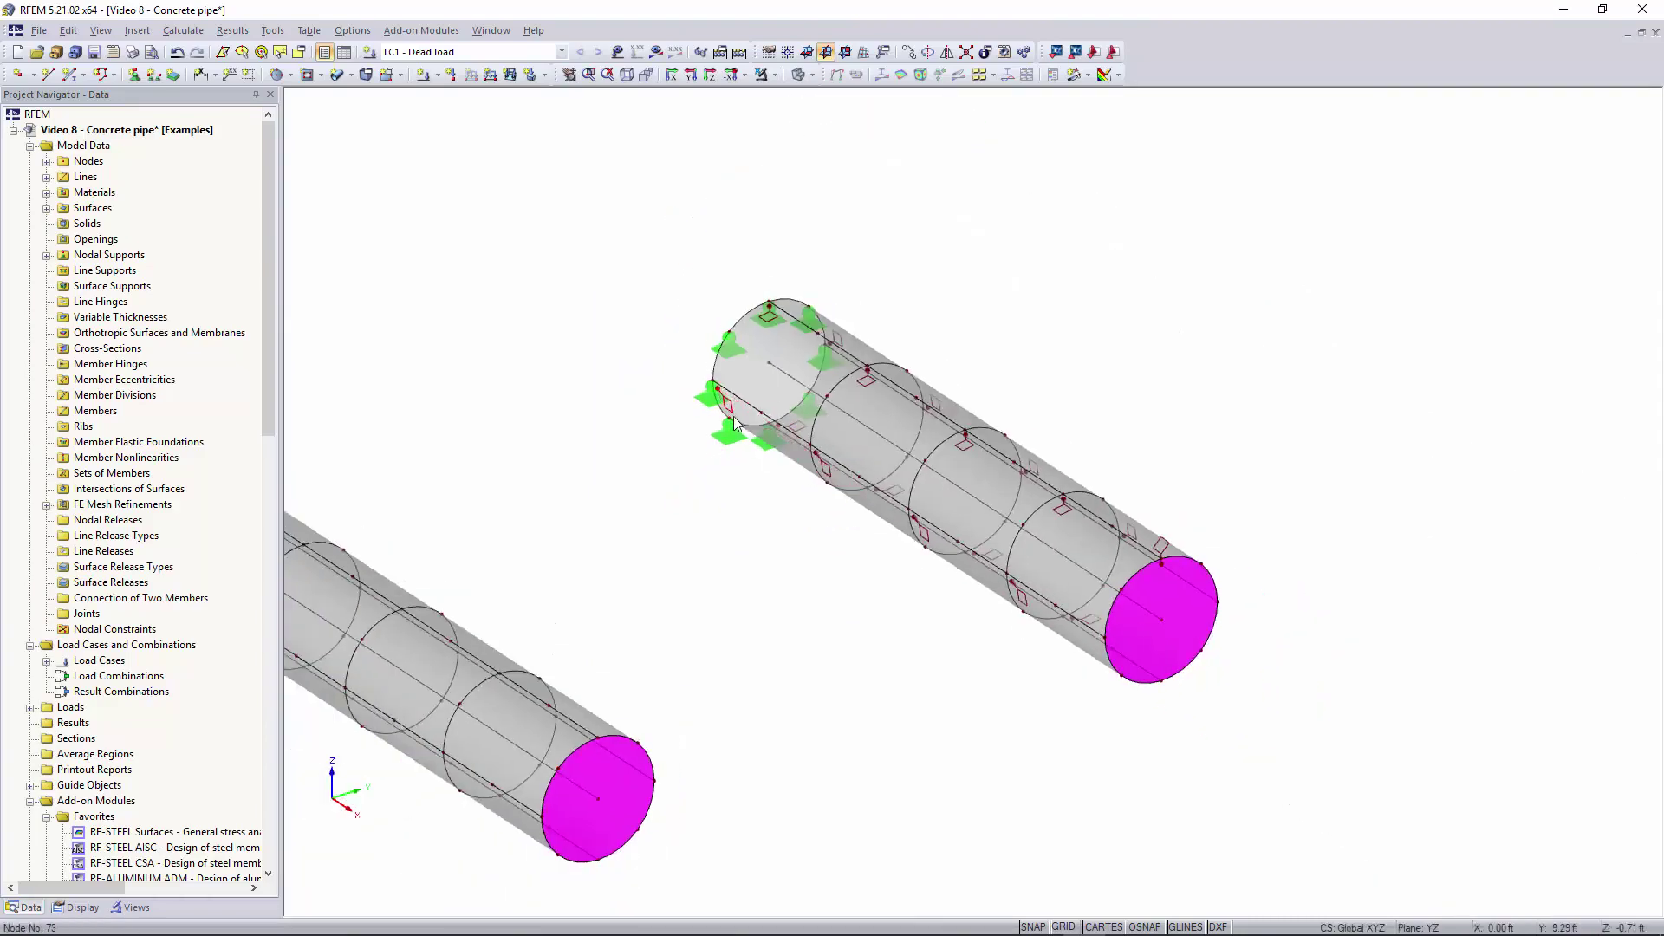
scroll(734, 422, up, 2)
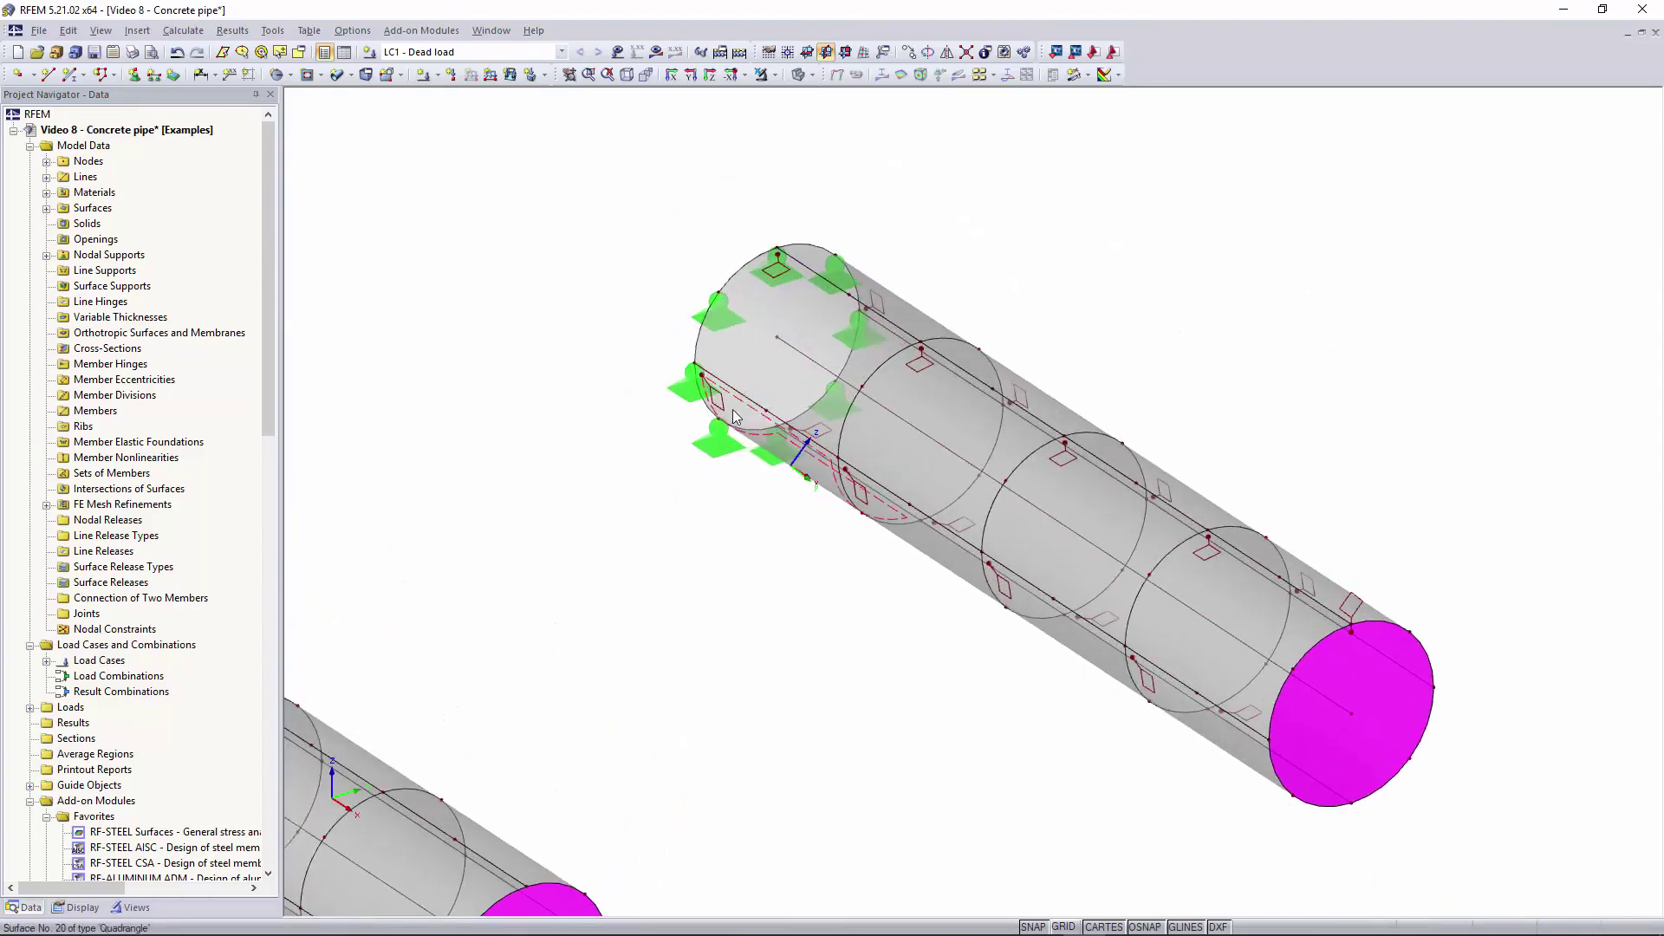
scroll(900, 436, down, 6)
middle_drag(775, 599, 851, 580)
scroll(851, 580, up, 1)
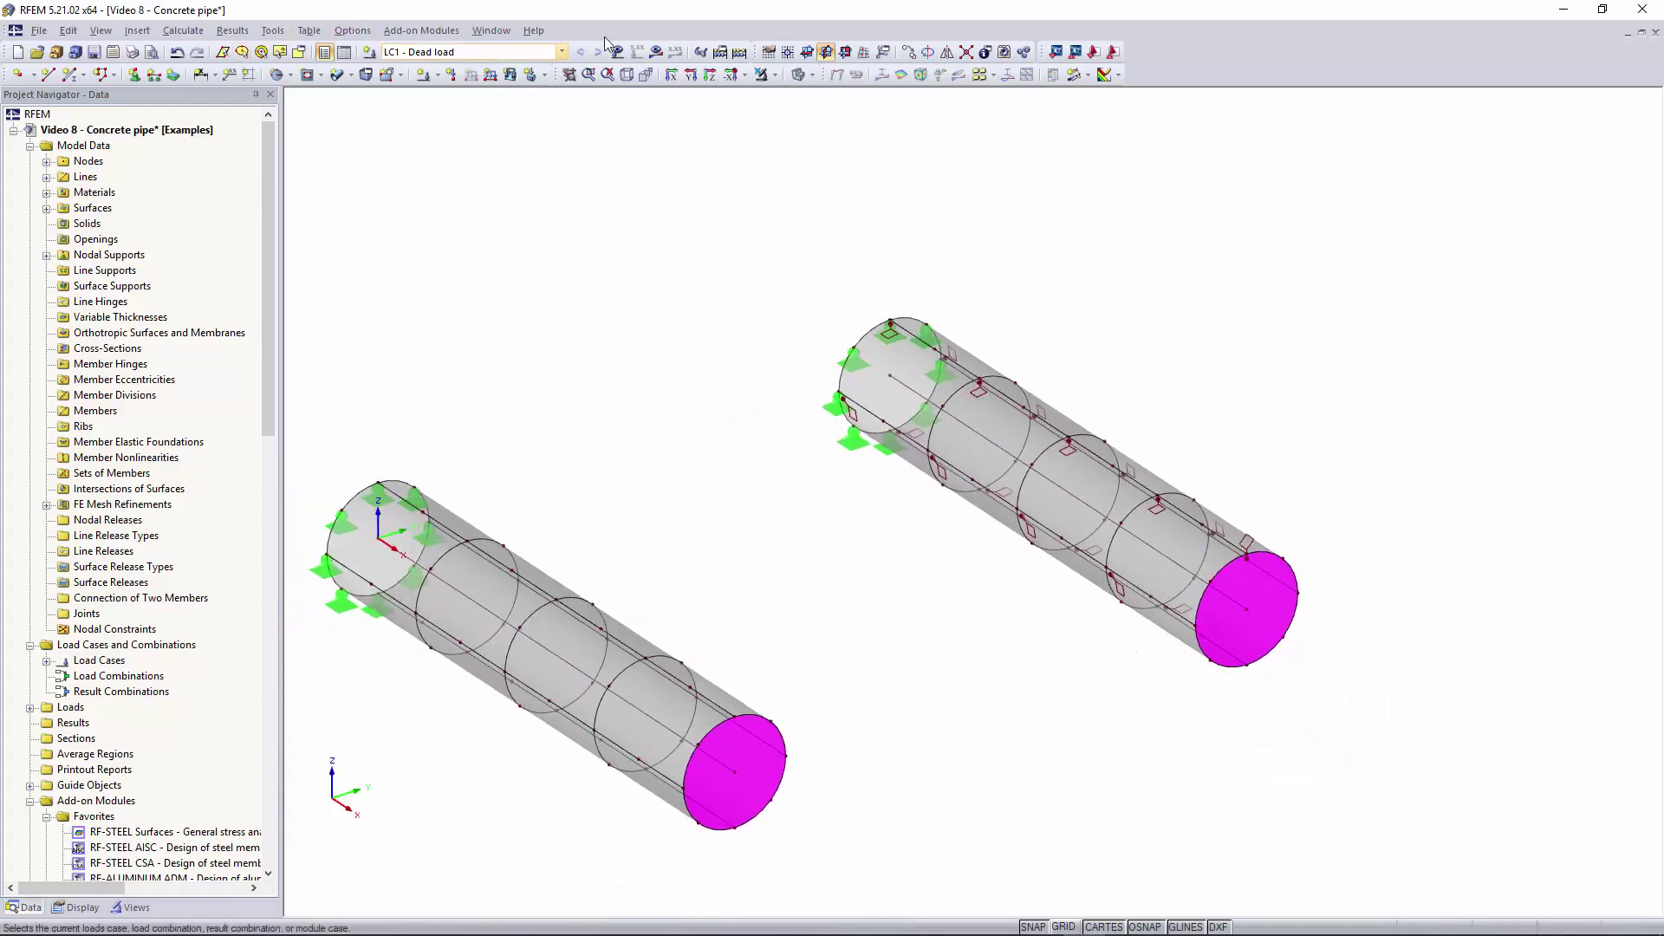
click(656, 53)
click(802, 503)
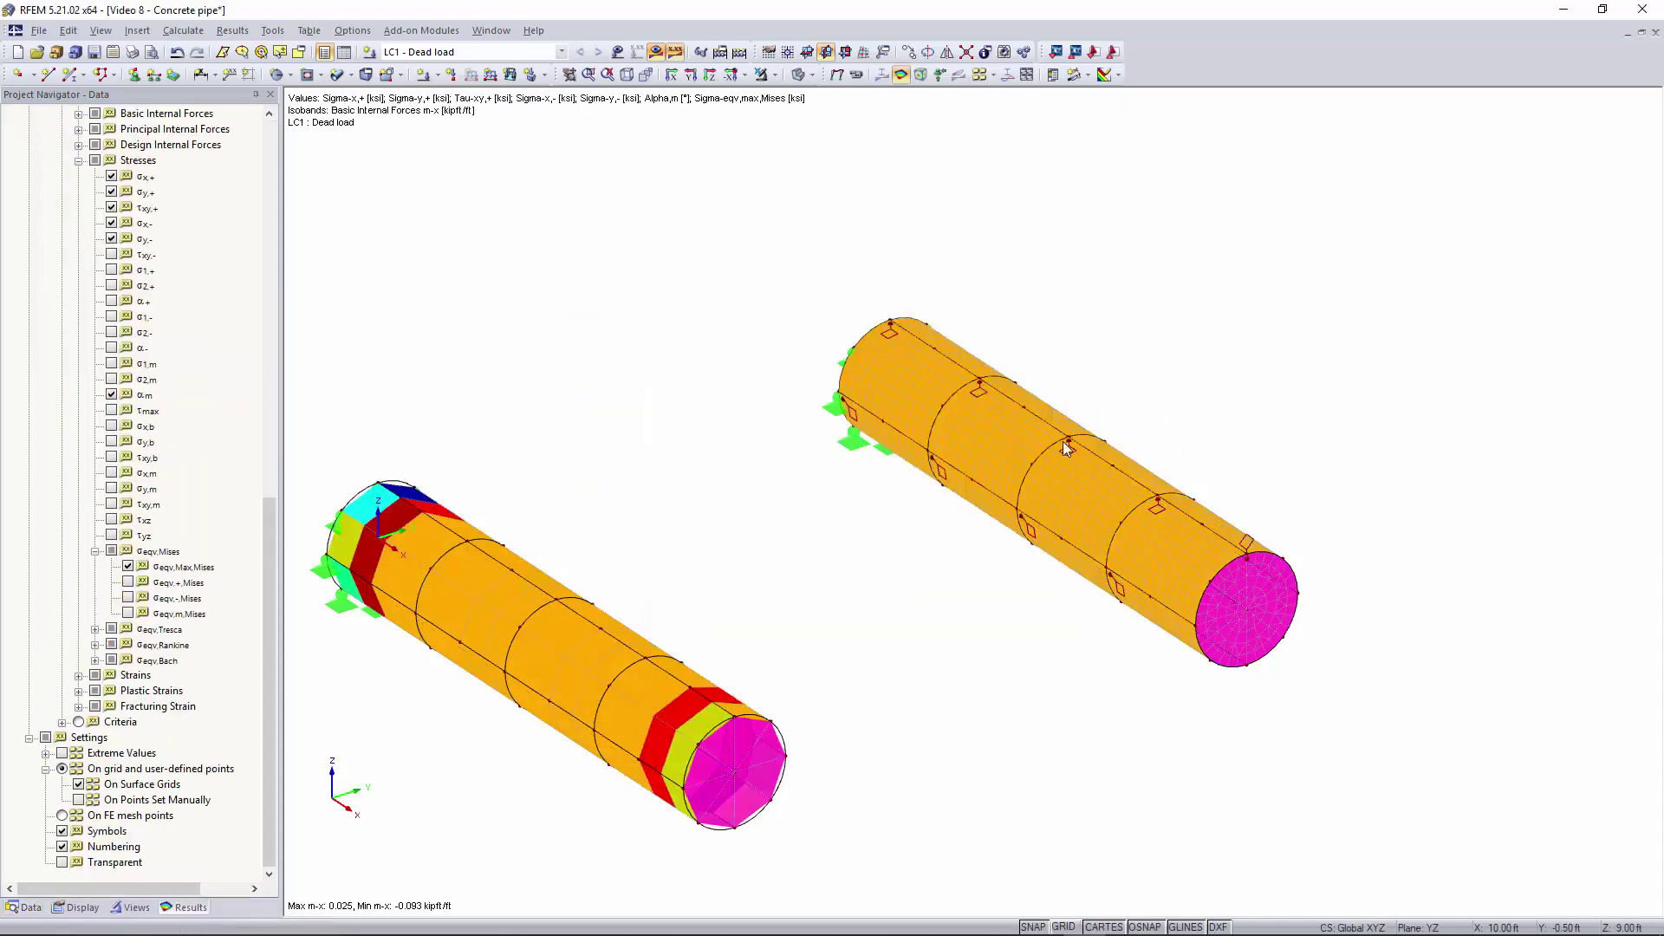
Step: Compare the FE mesh and mx isobands along the original pipe with those on the refined copy
scroll(432, 581, up, 2)
scroll(432, 581, up, 1)
scroll(531, 580, down, 1)
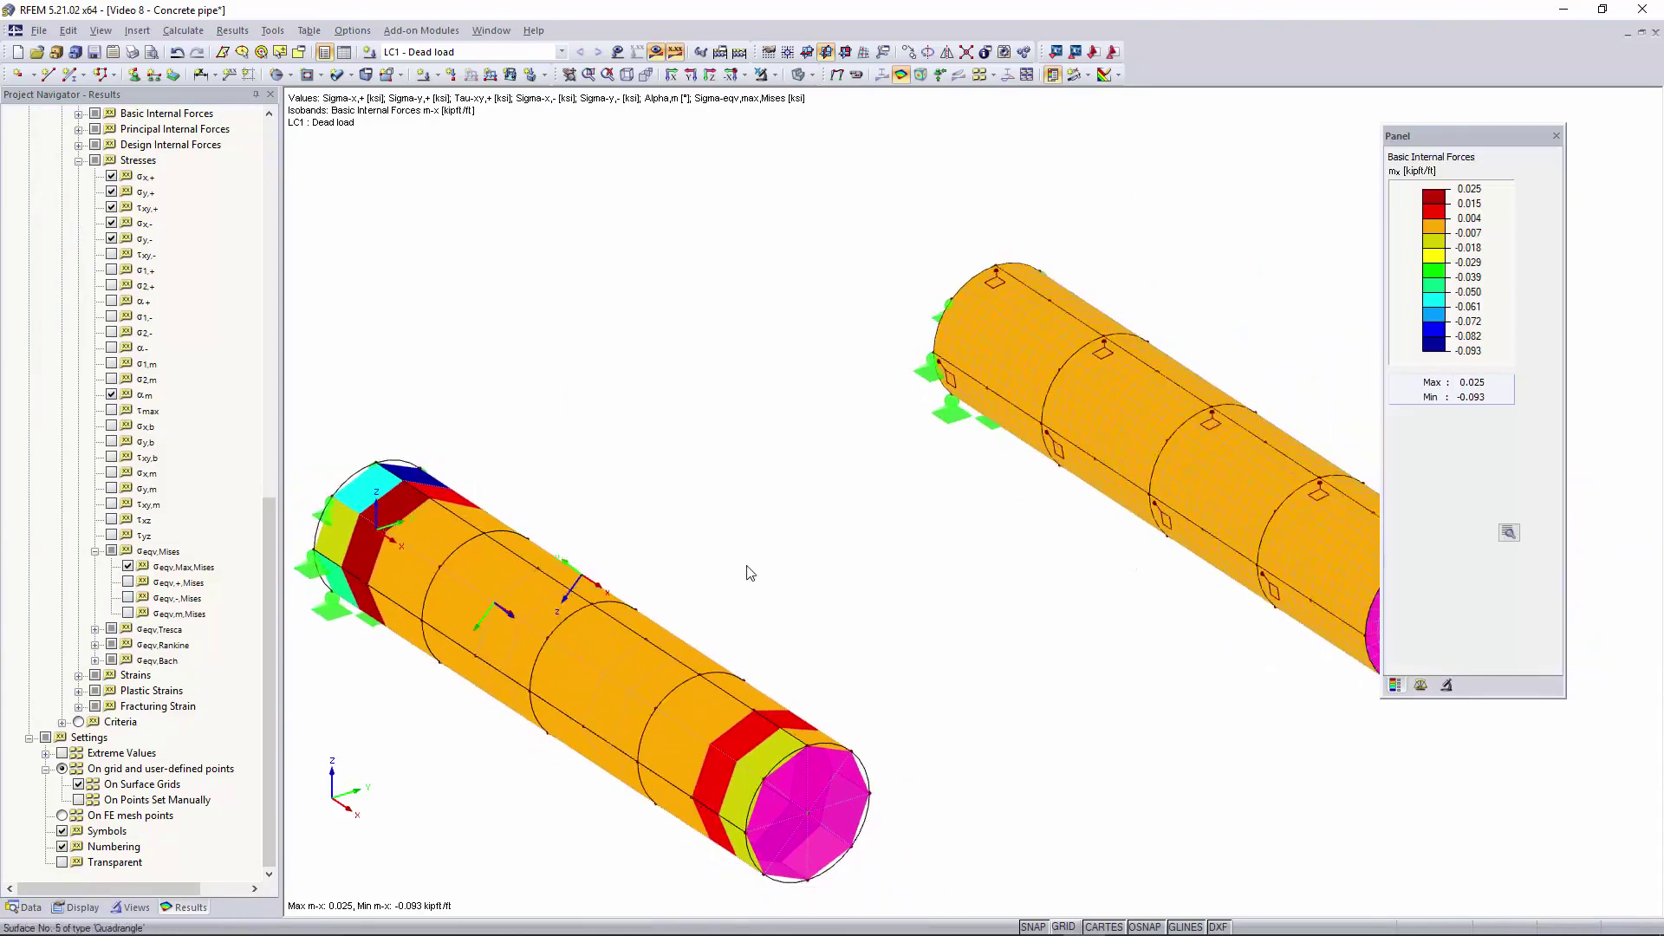
scroll(1152, 490, down, 1)
middle_drag(1097, 502, 907, 526)
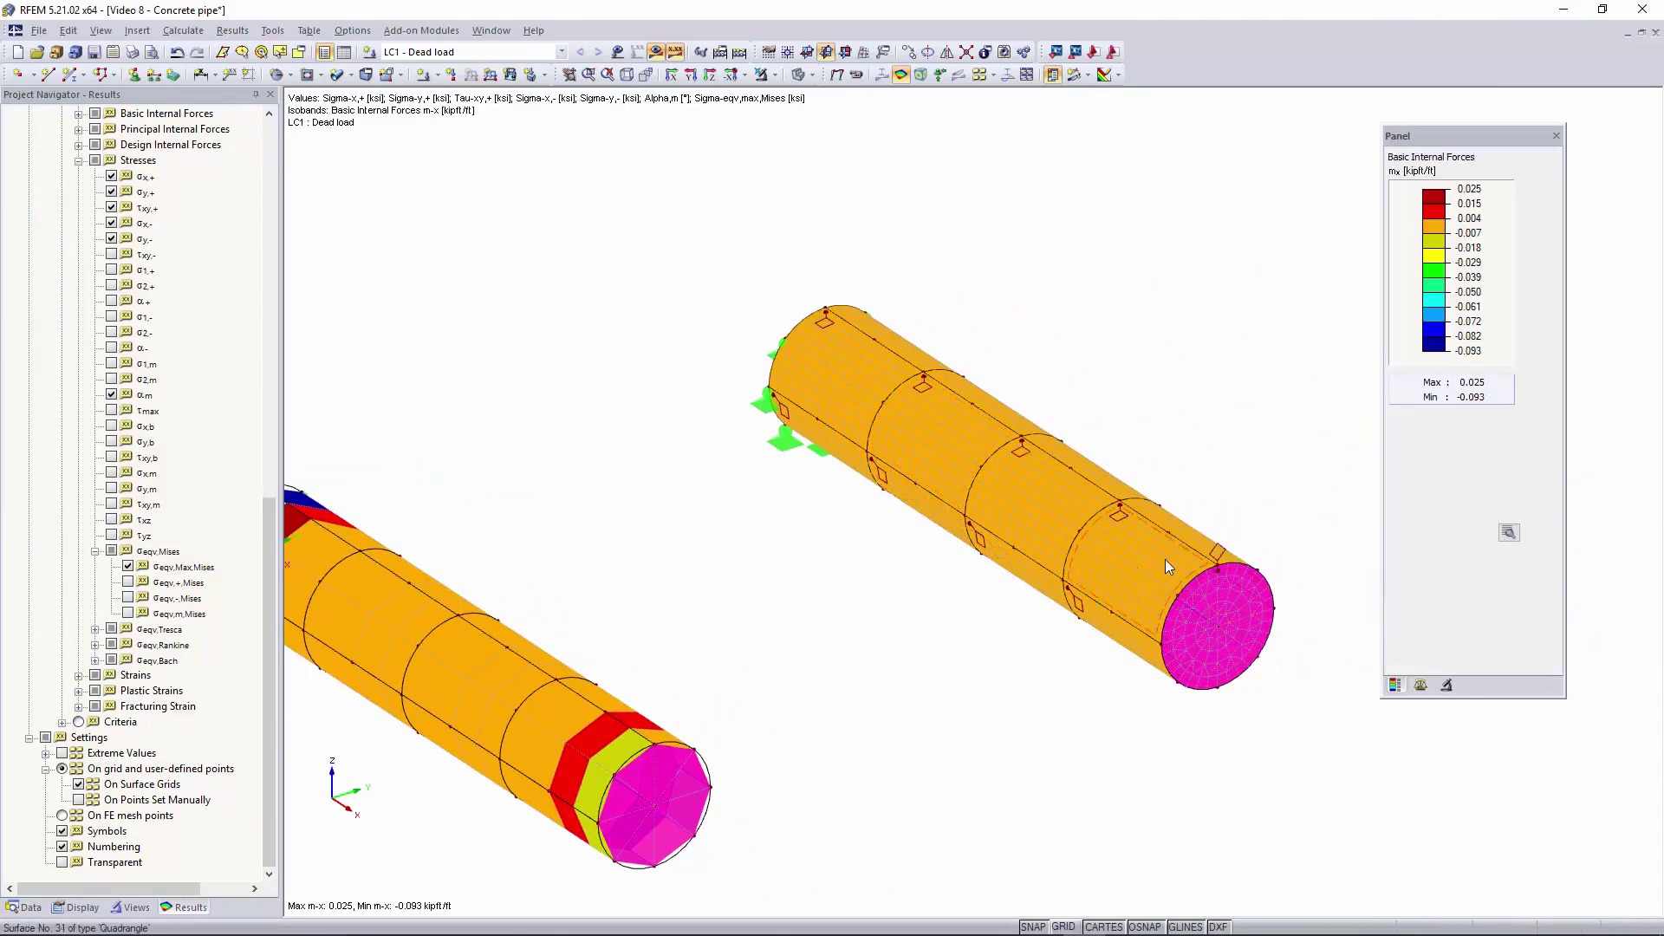
scroll(1214, 607, up, 3)
scroll(1220, 593, down, 8)
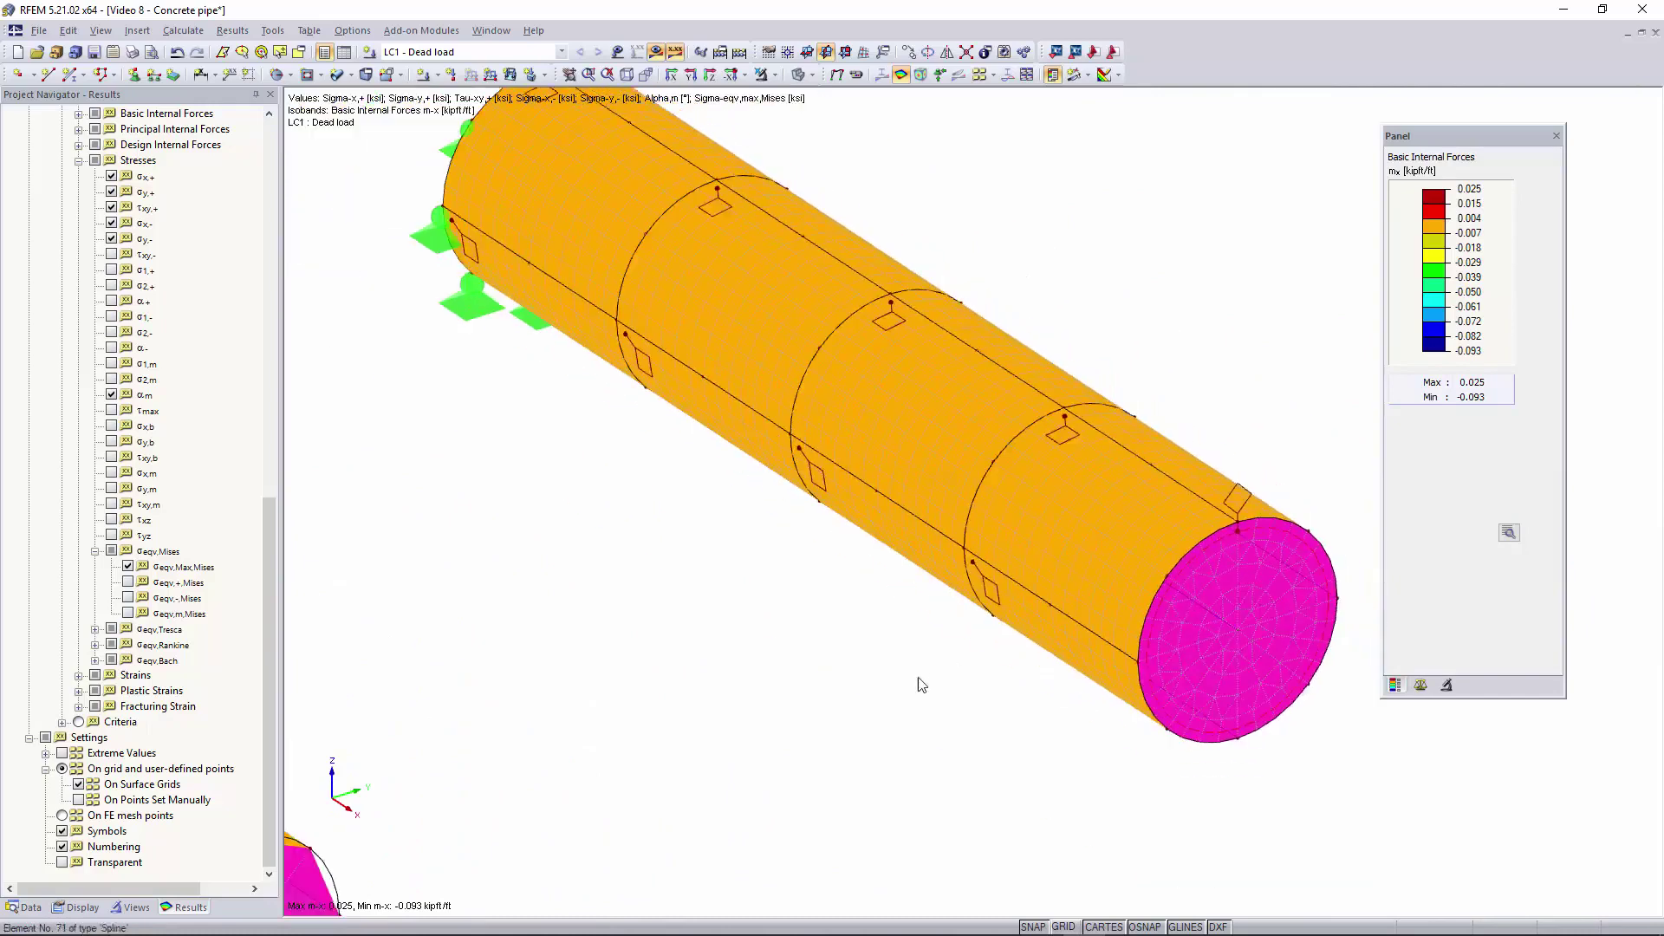
middle_drag(688, 762, 951, 550)
middle_drag(645, 474, 847, 590)
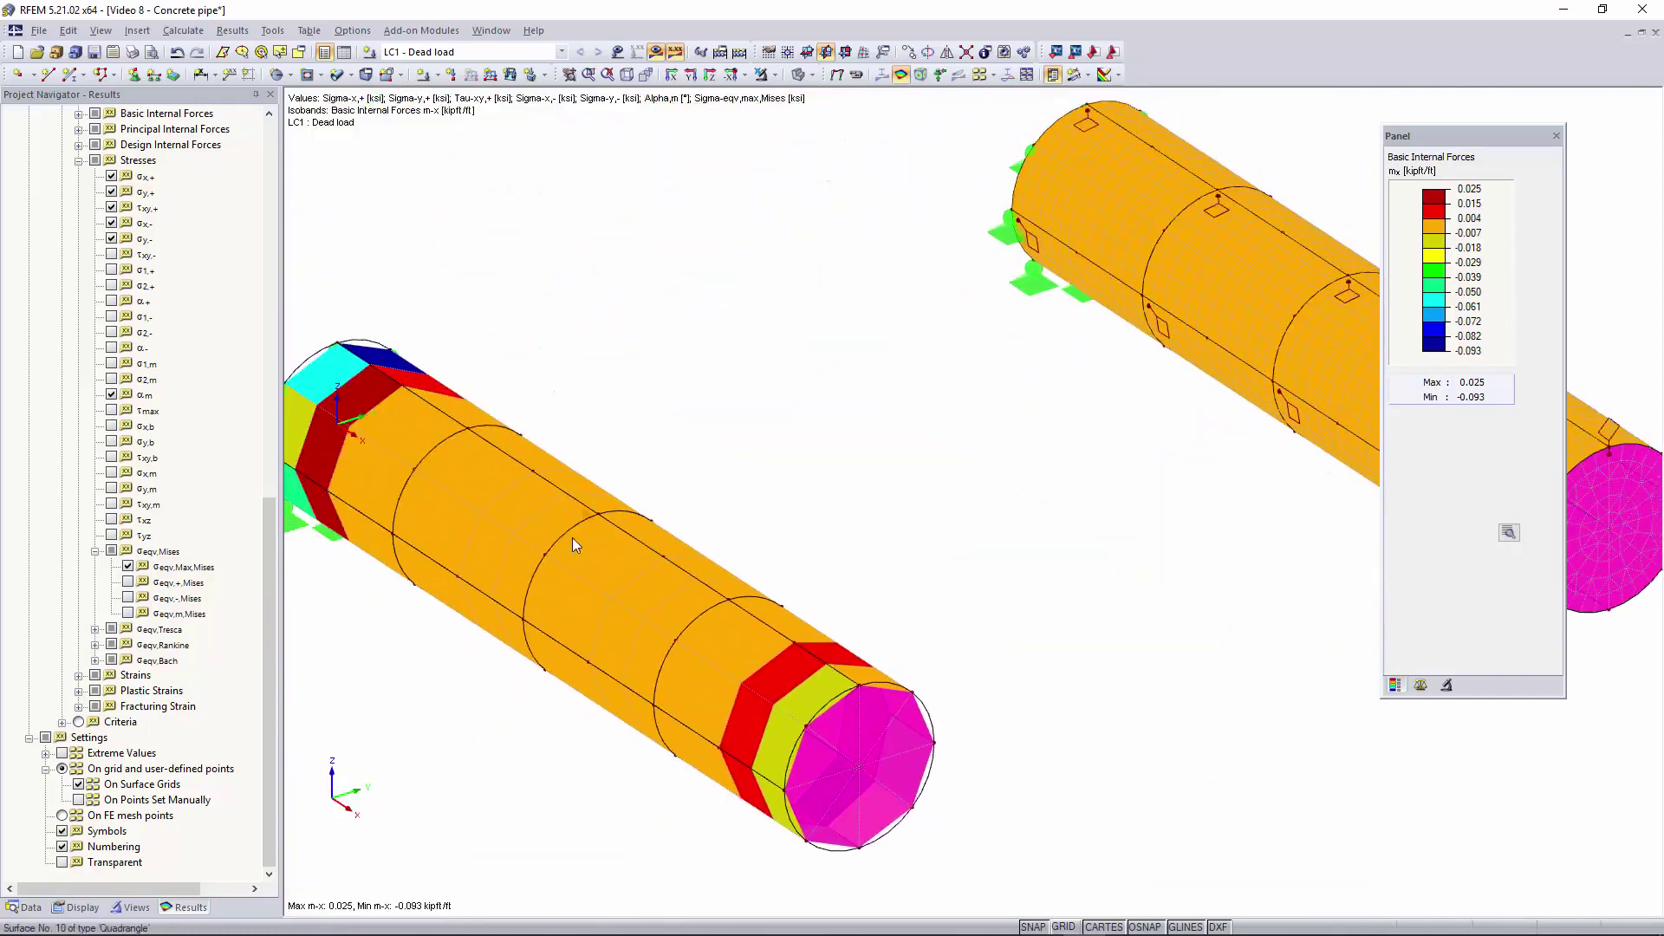
middle_drag(373, 470, 478, 490)
scroll(479, 489, up, 1)
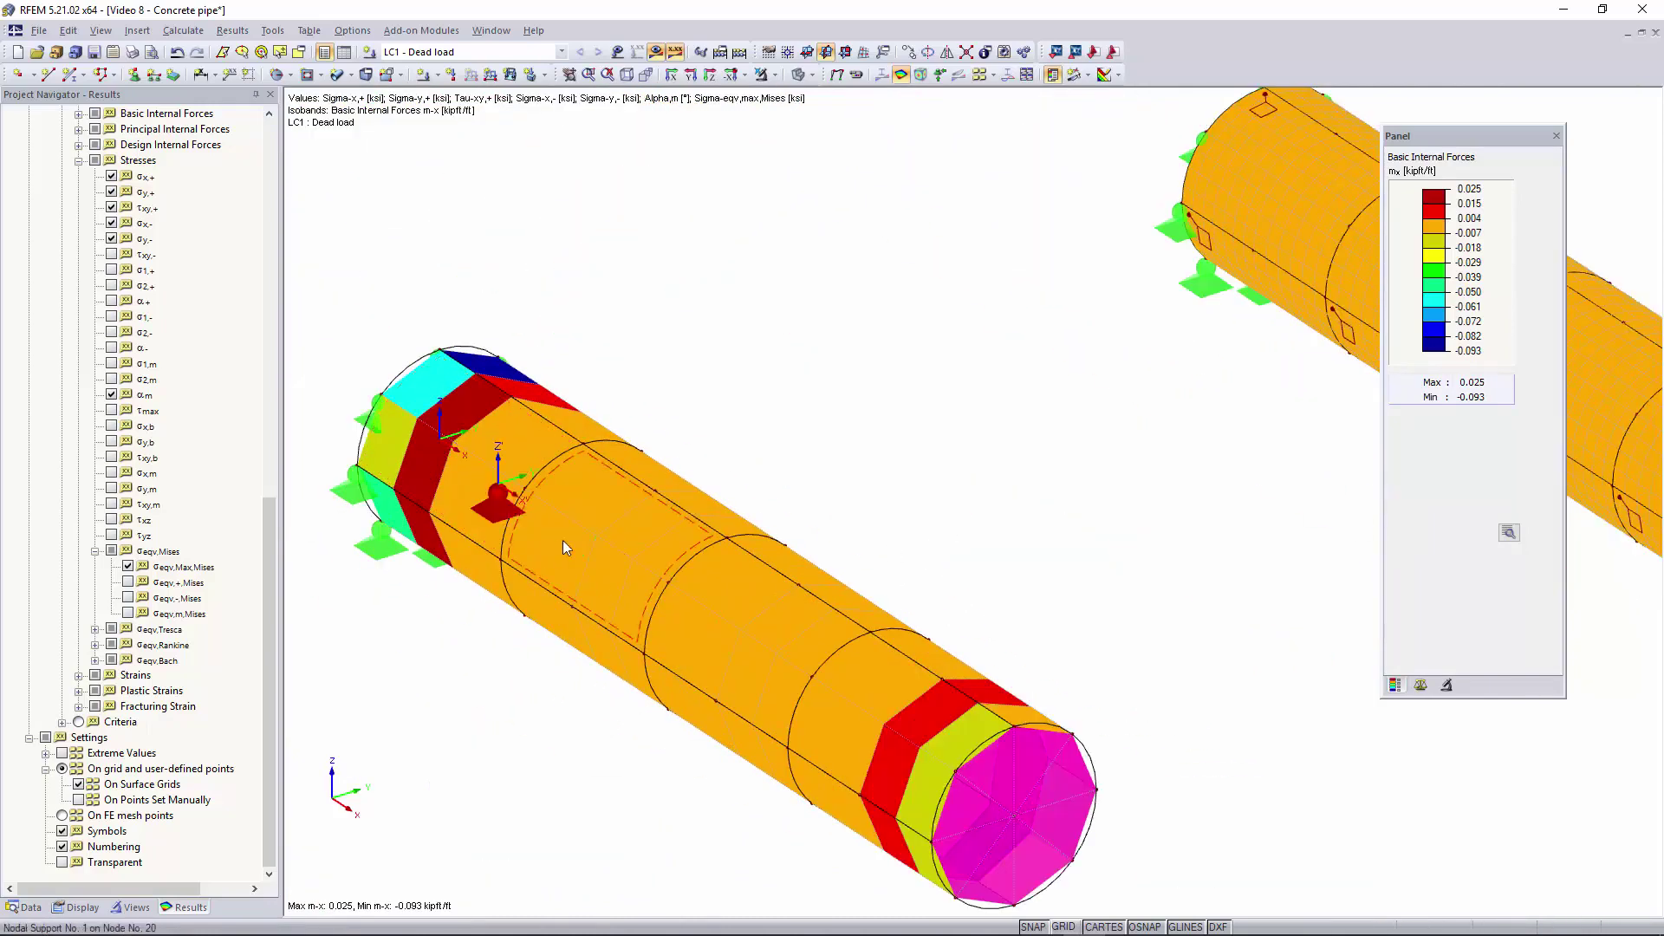
scroll(908, 659, down, 2)
middle_drag(900, 608, 472, 677)
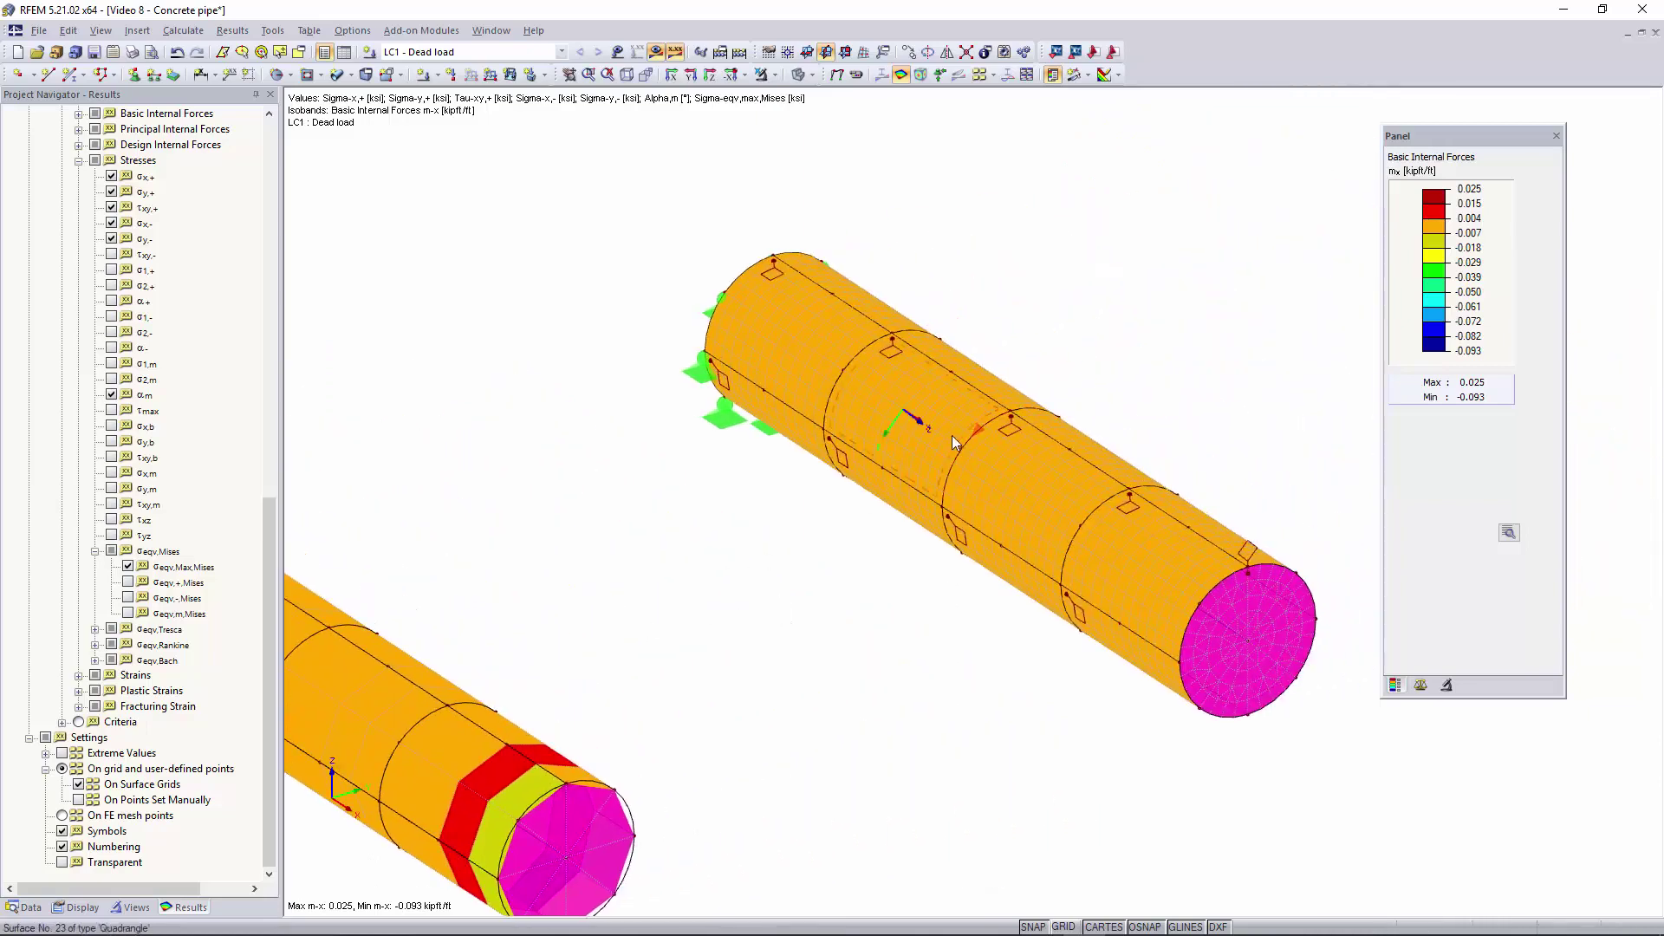
scroll(952, 436, up, 1)
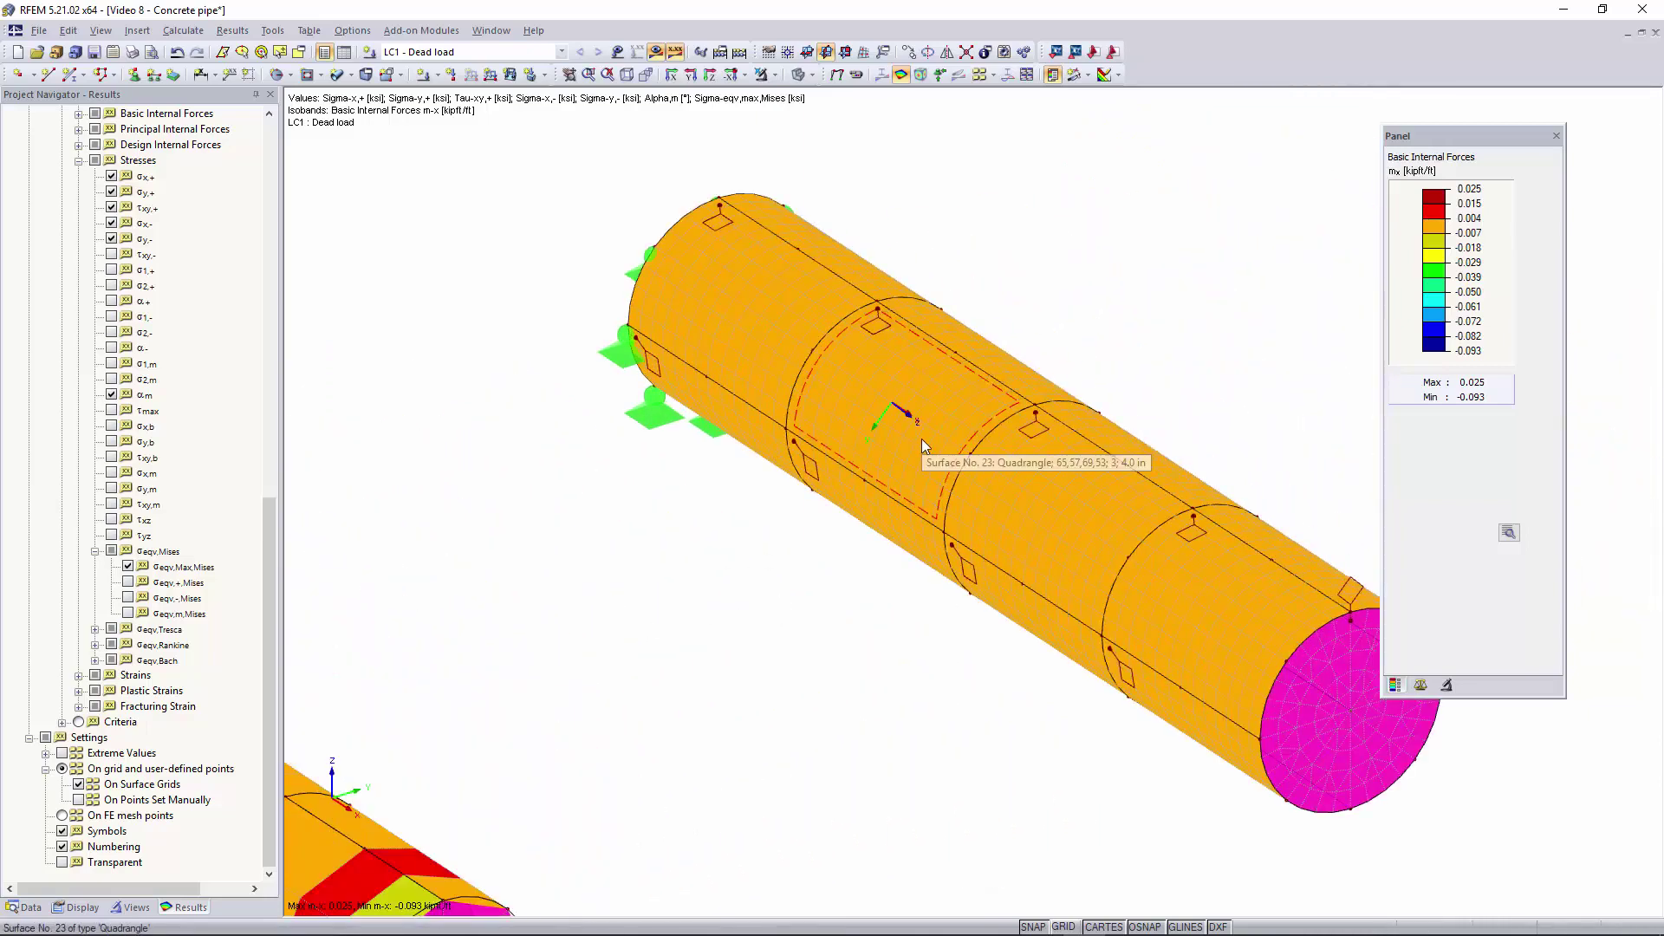
scroll(923, 438, down, 5)
middle_drag(682, 592, 778, 554)
scroll(778, 554, down, 1)
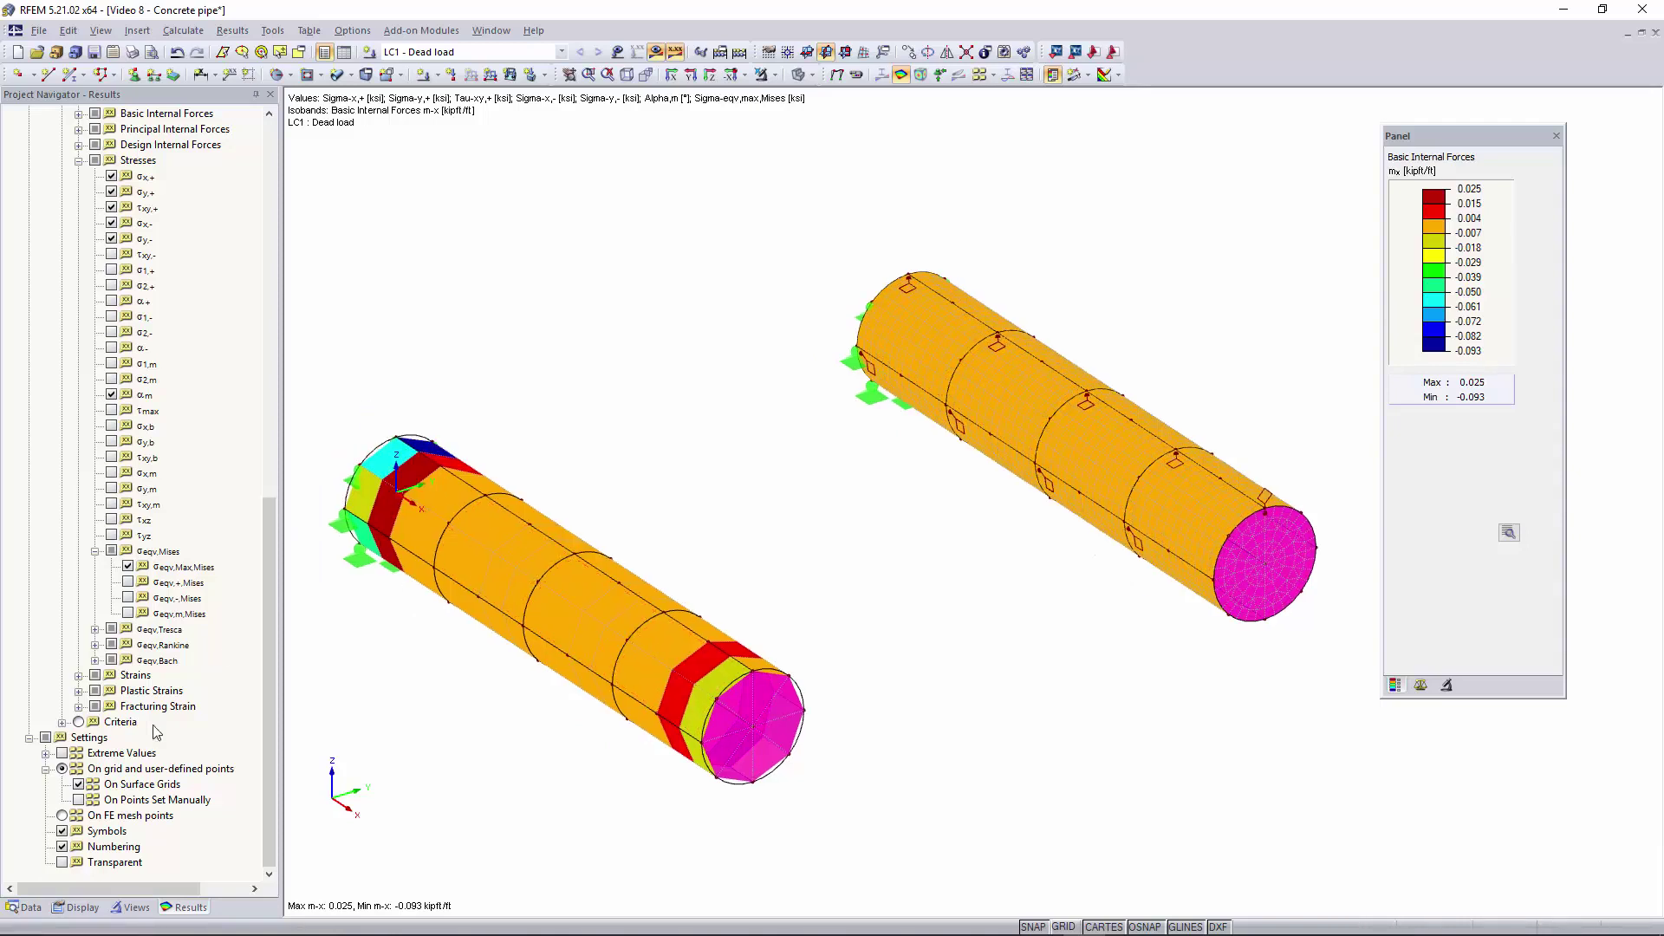
Step: Show the specific stress values on the surfaces and isolate one supported-end wall surface on each pipe using visibility by selected objects
scroll(89, 639, up, 2)
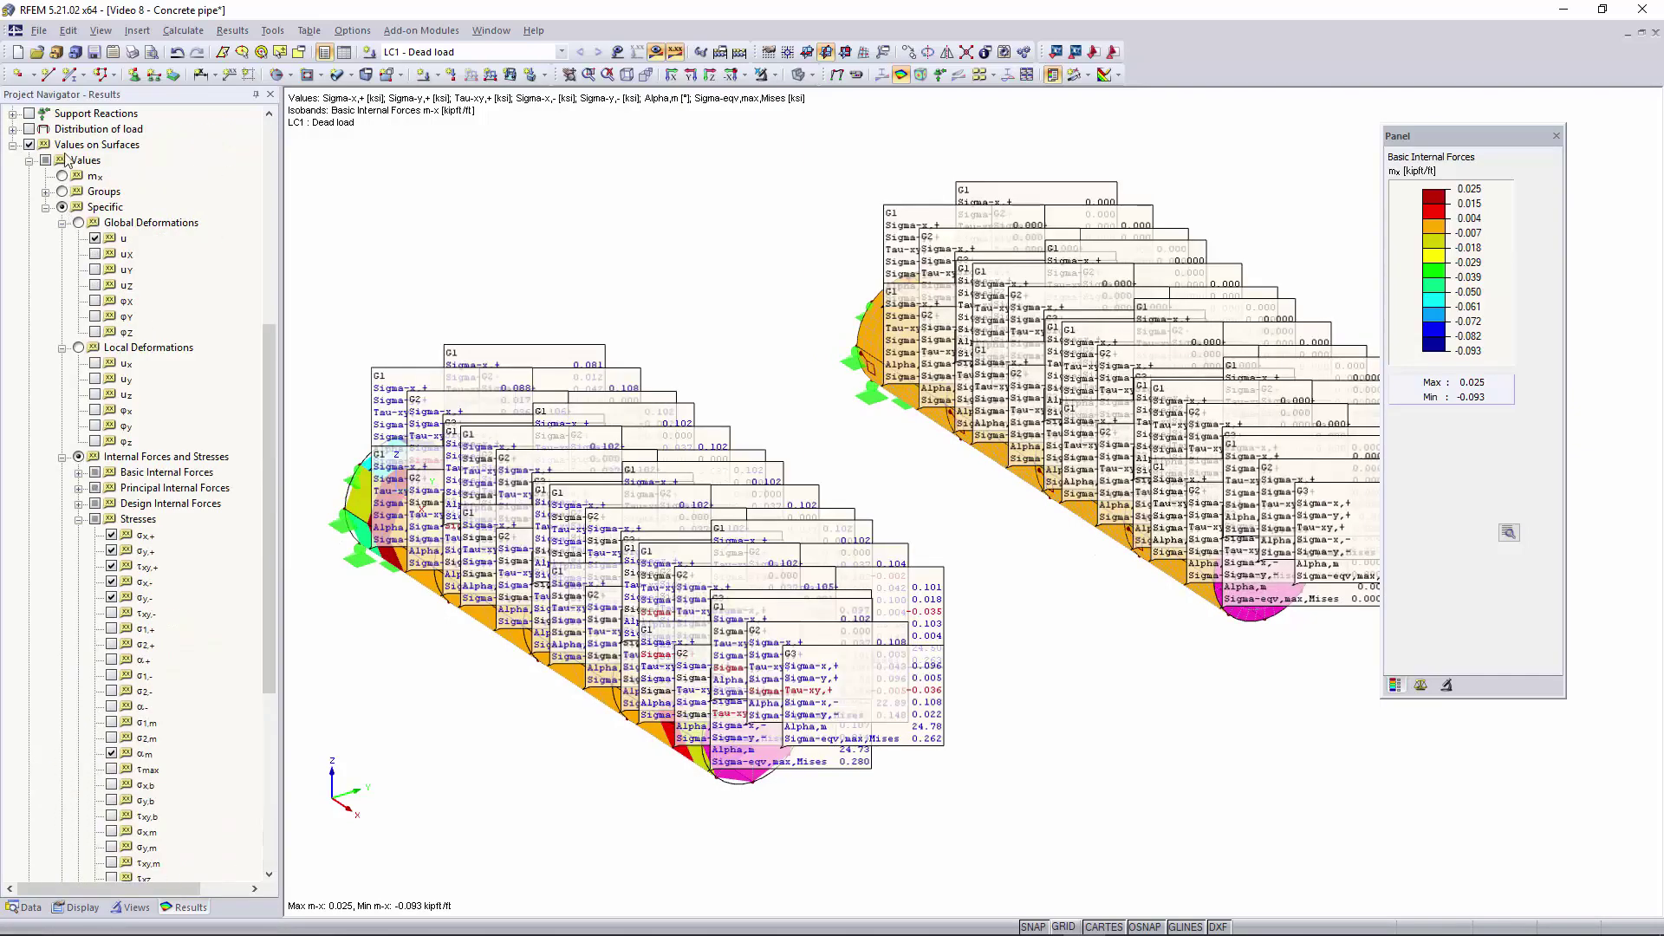
scroll(64, 213, down, 6)
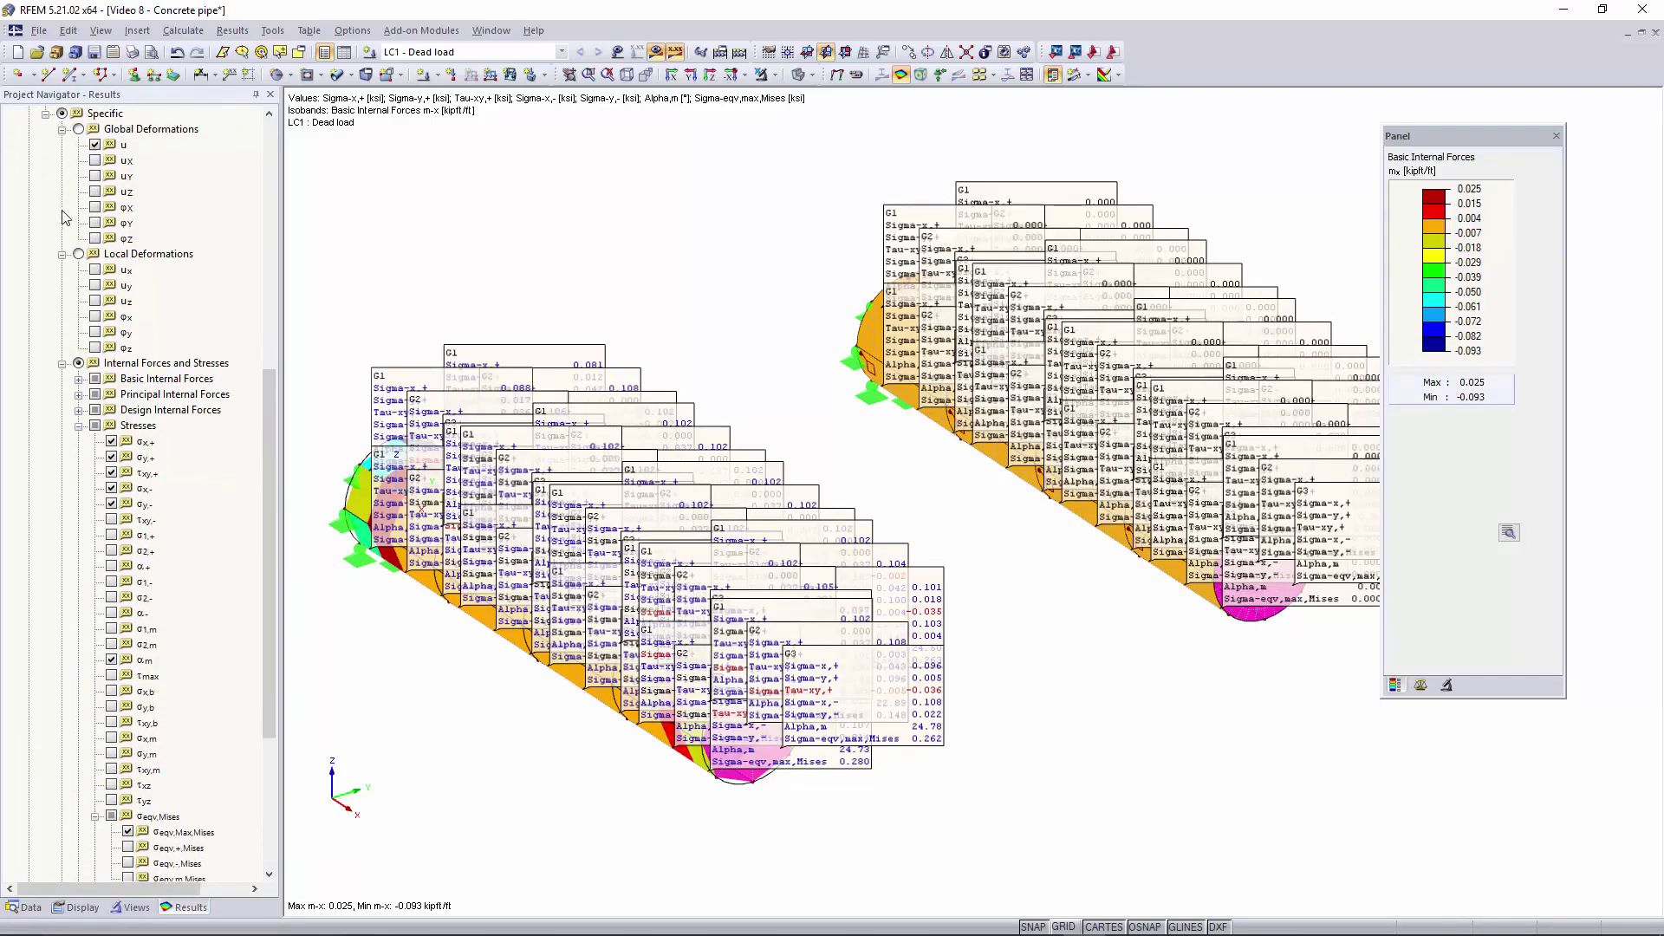
scroll(721, 438, up, 2)
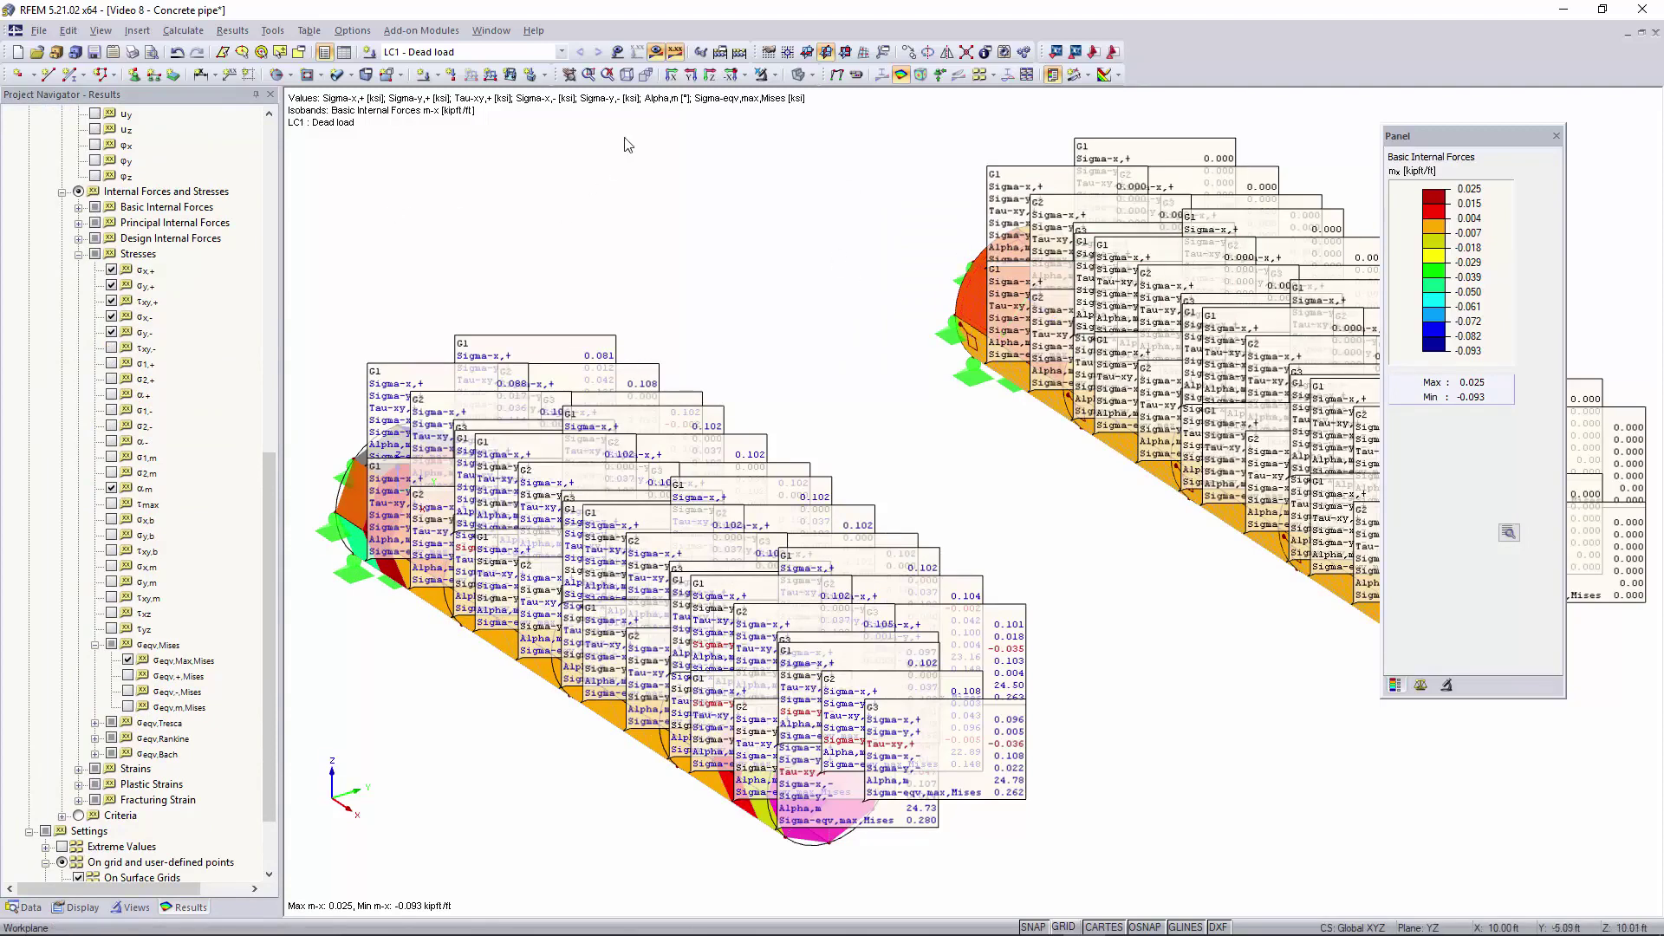
click(772, 75)
click(800, 97)
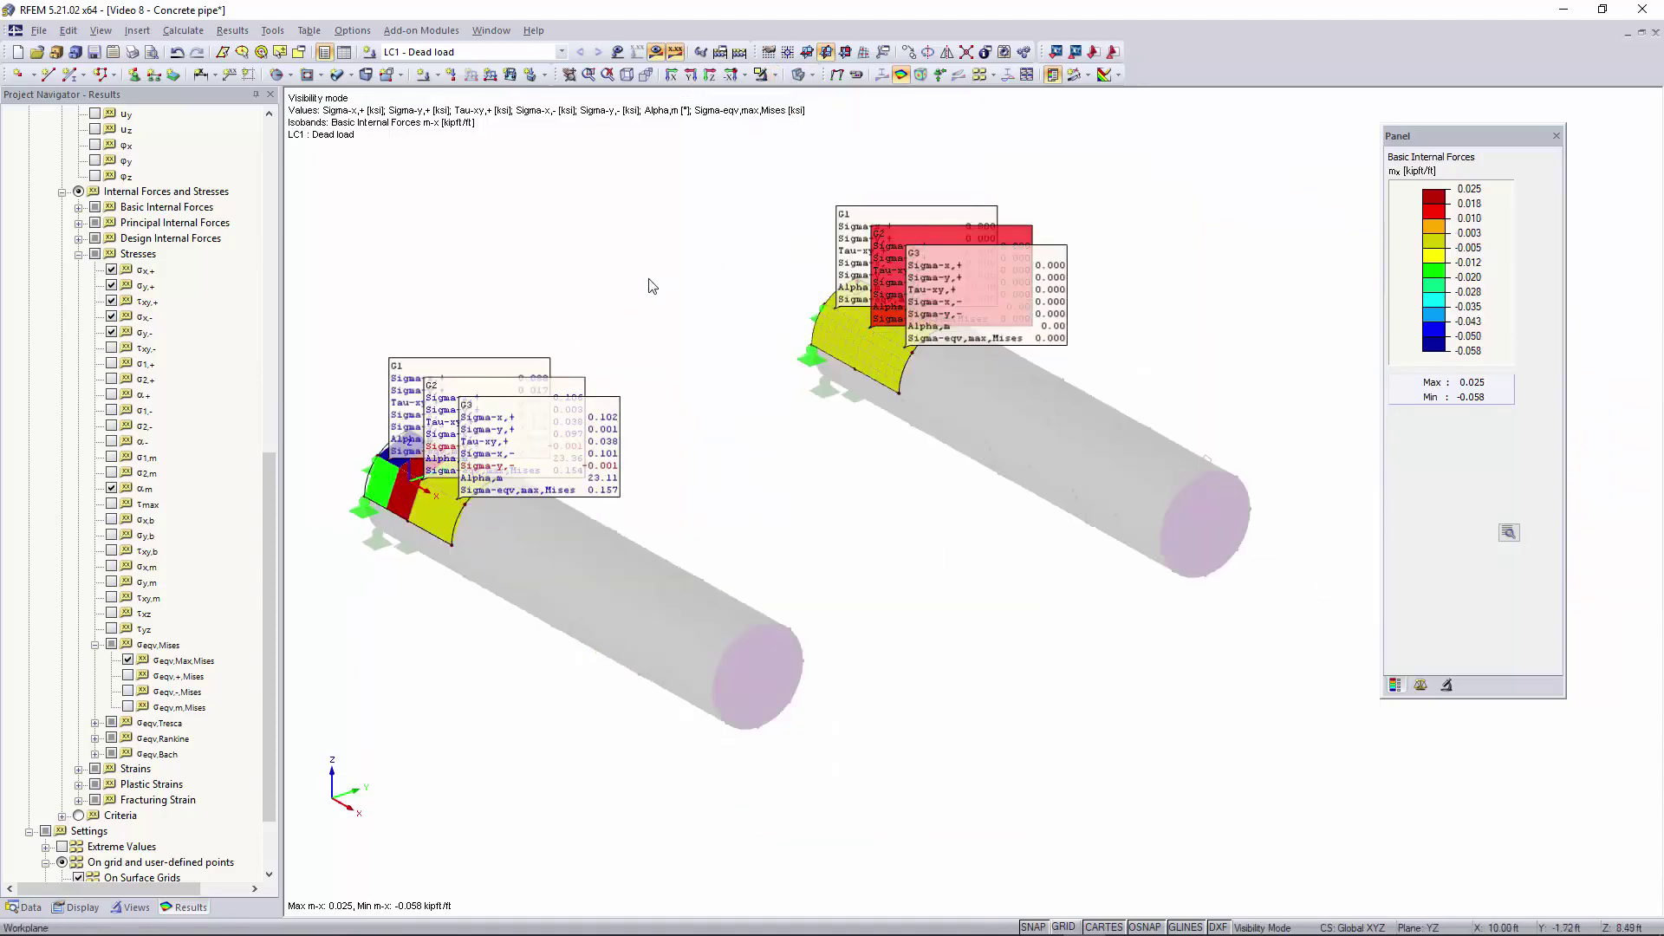
Step: Cancel the visibility mode to show both pipes in full, and turn off the values on surfaces
click(774, 75)
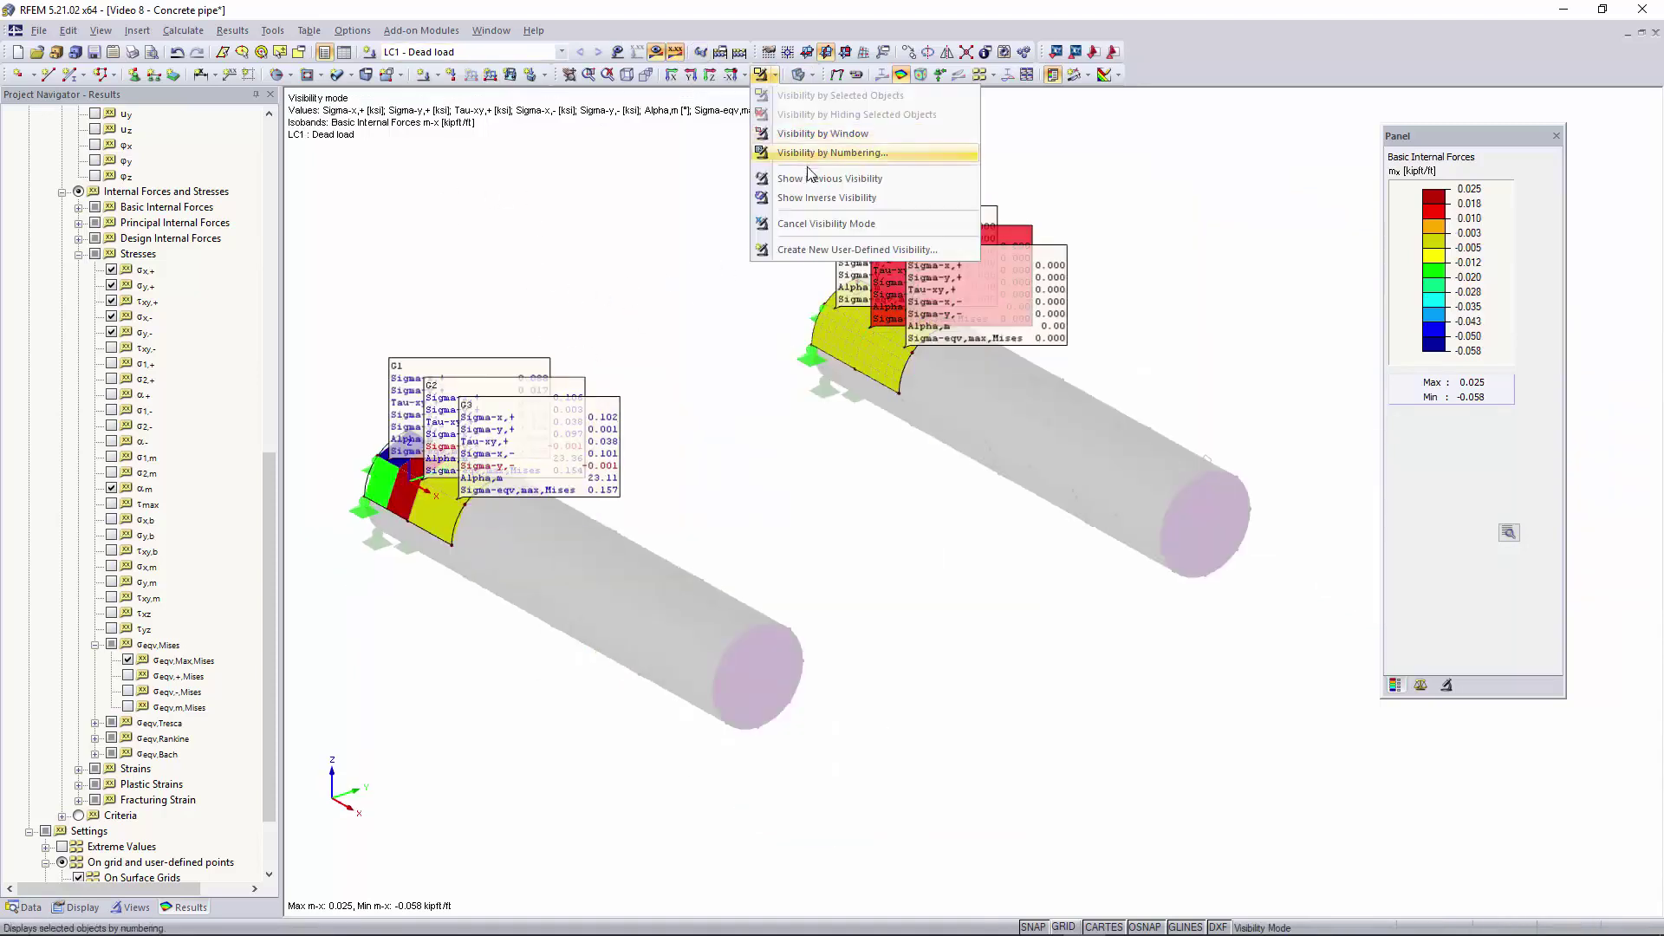
click(826, 228)
scroll(161, 372, up, 7)
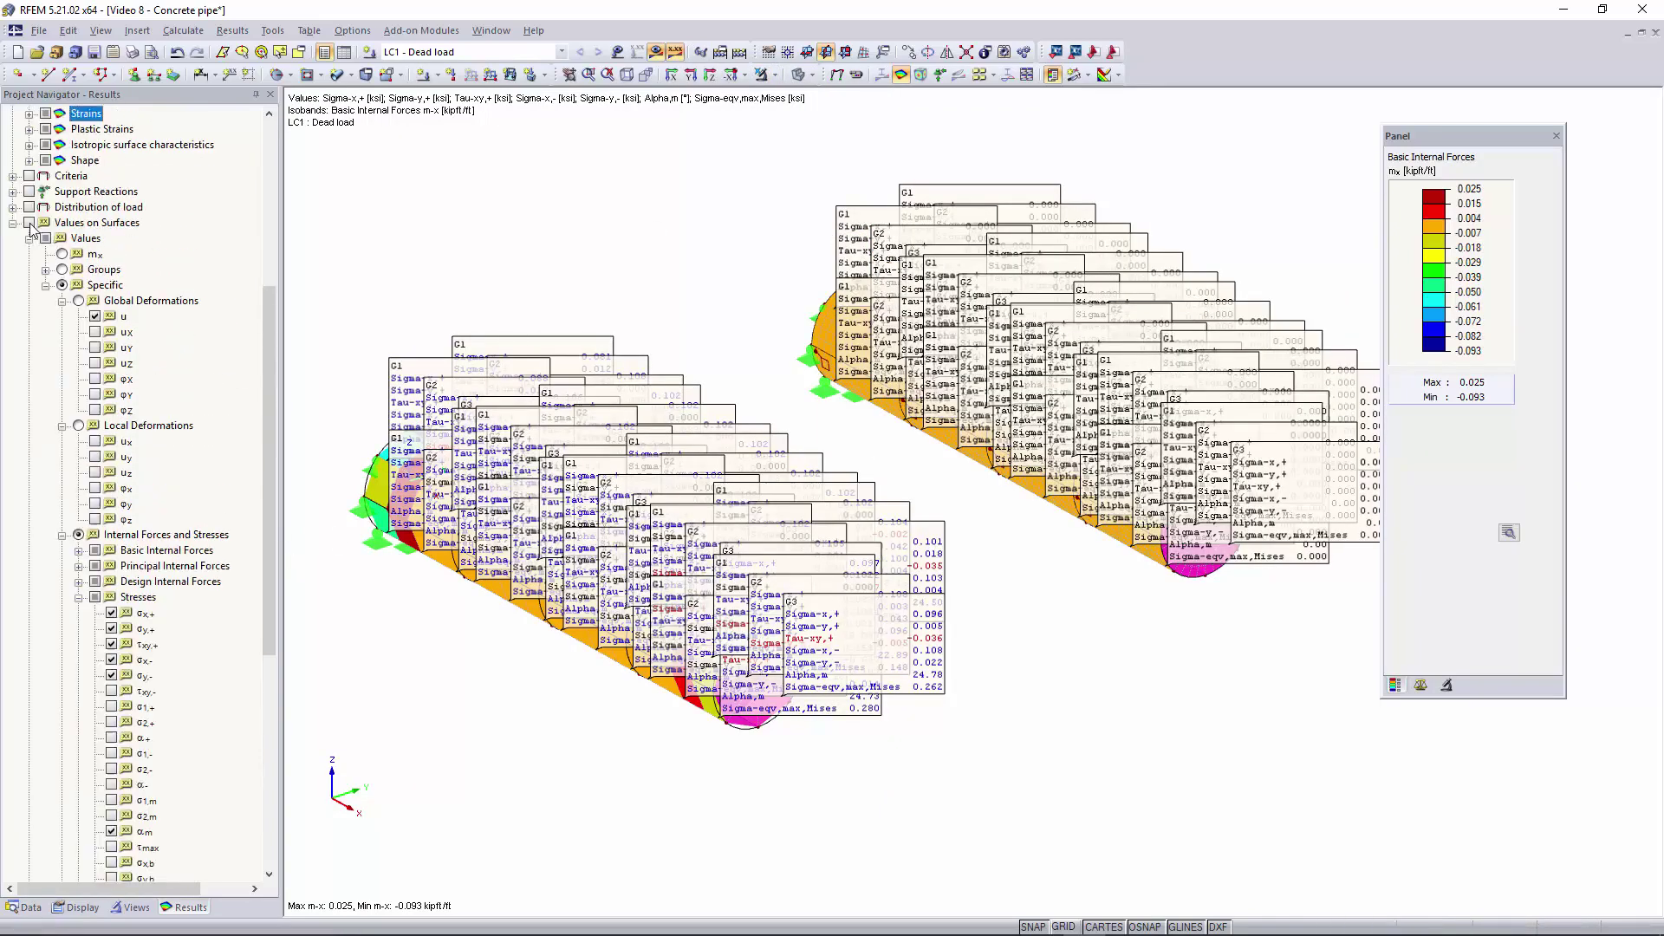
click(29, 223)
middle_drag(610, 485, 609, 528)
ctrl+middle_drag(901, 507, 870, 479)
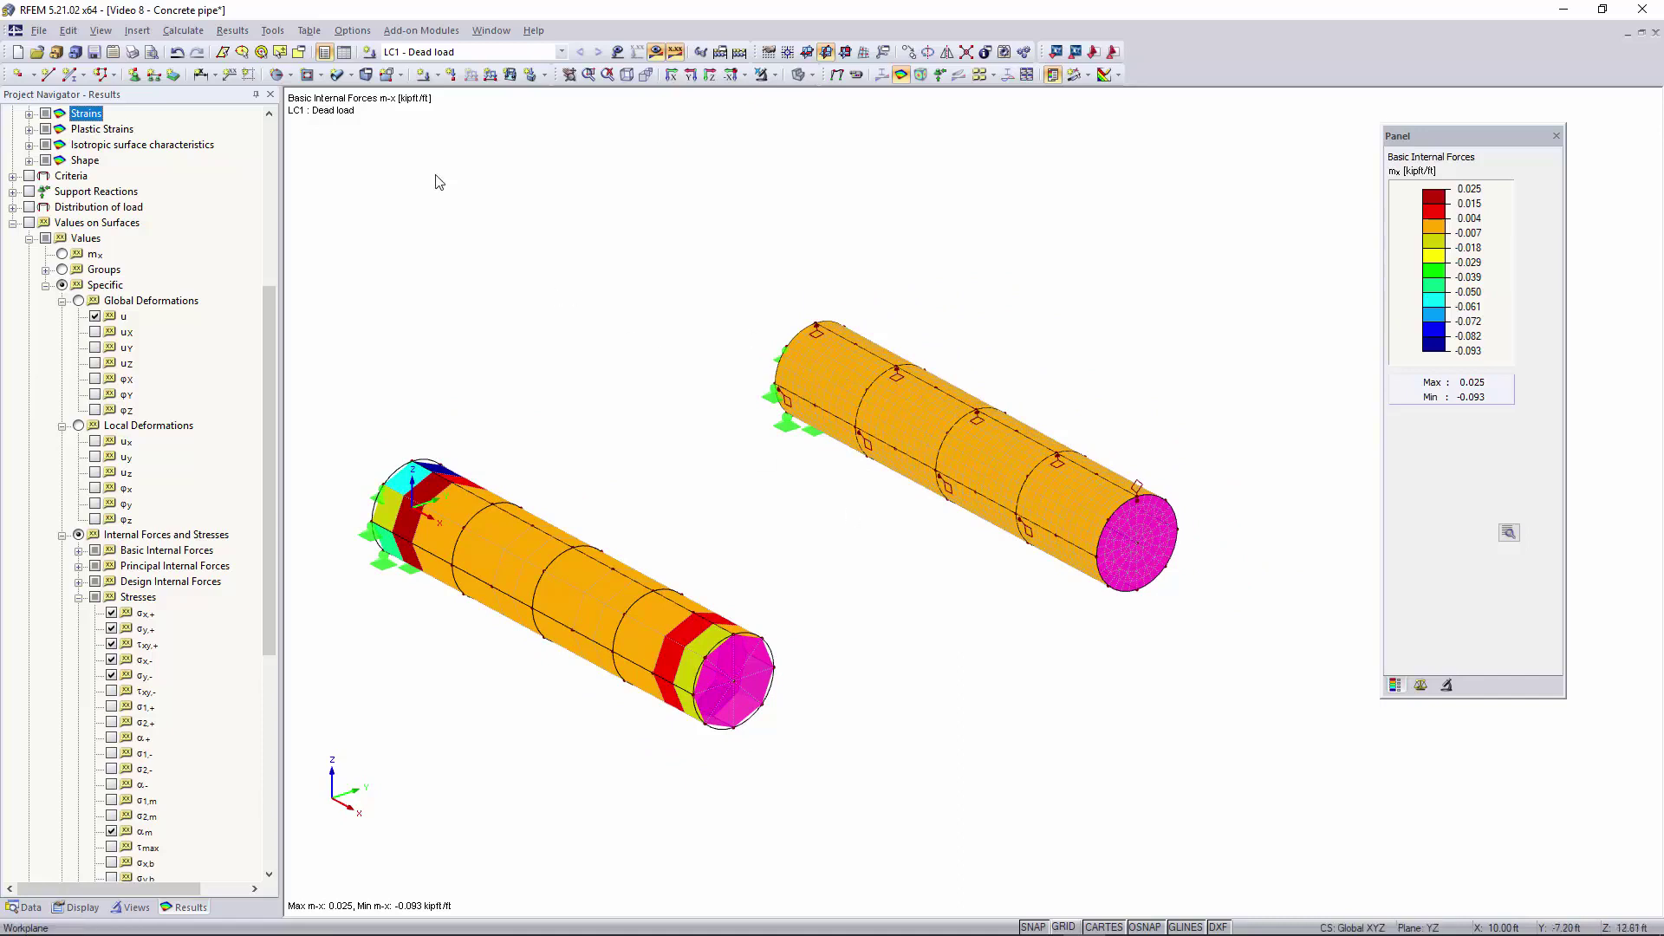
Step: Review the target length of finite elements in the global FE mesh settings, close them, and turn off the results display
click(193, 26)
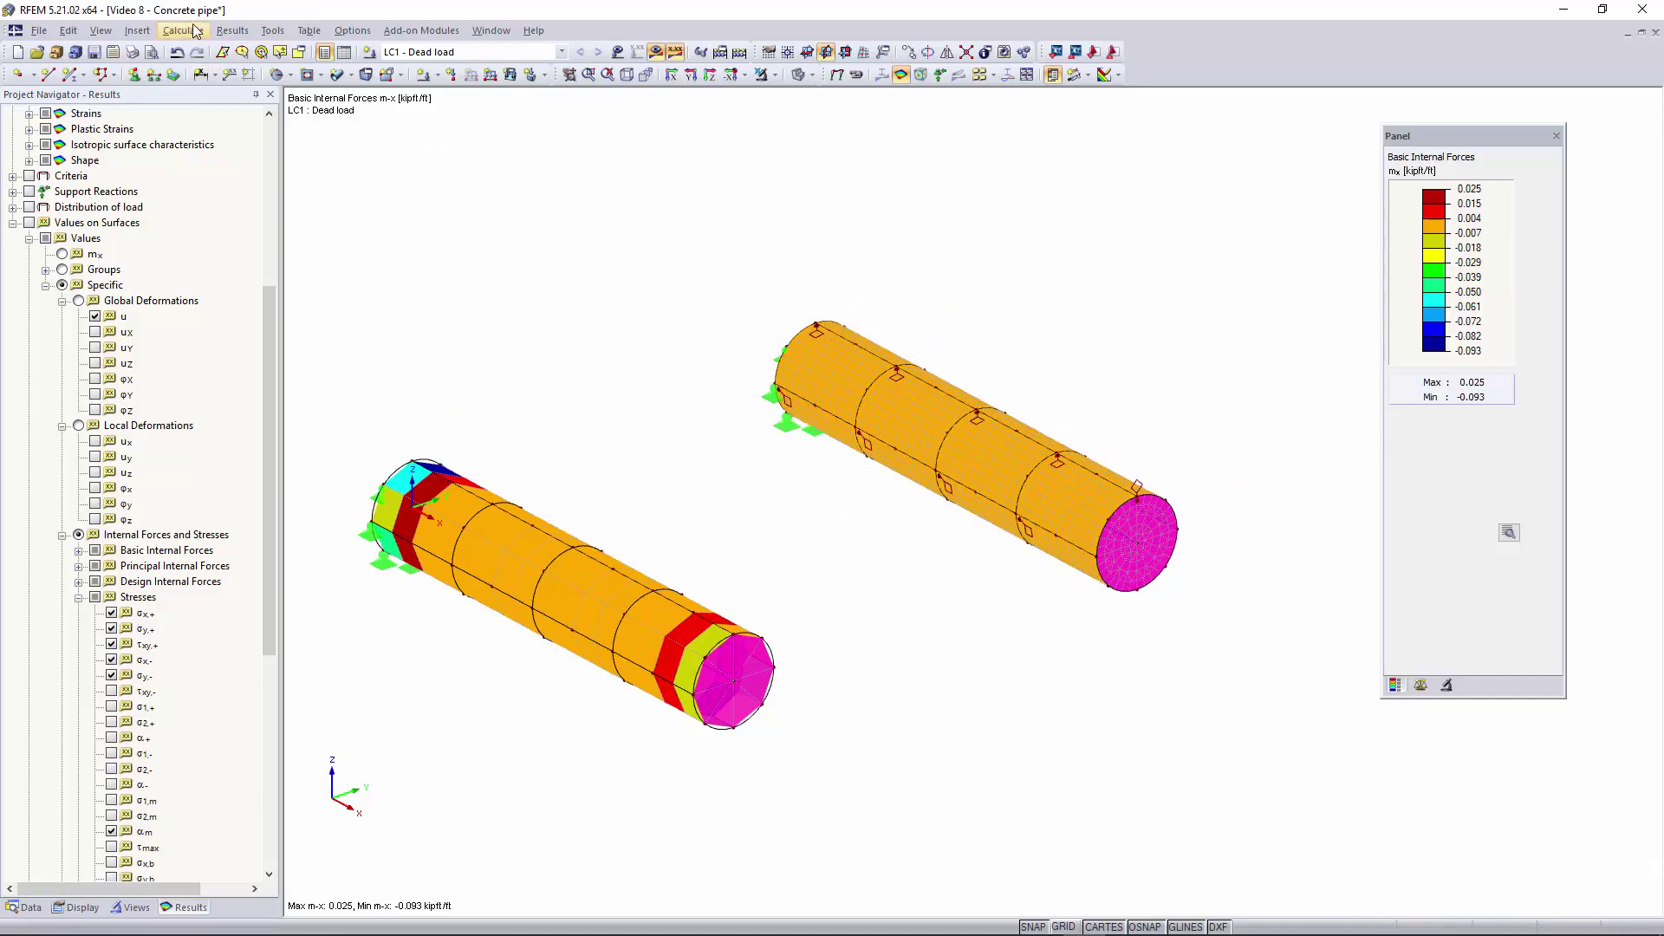
click(196, 32)
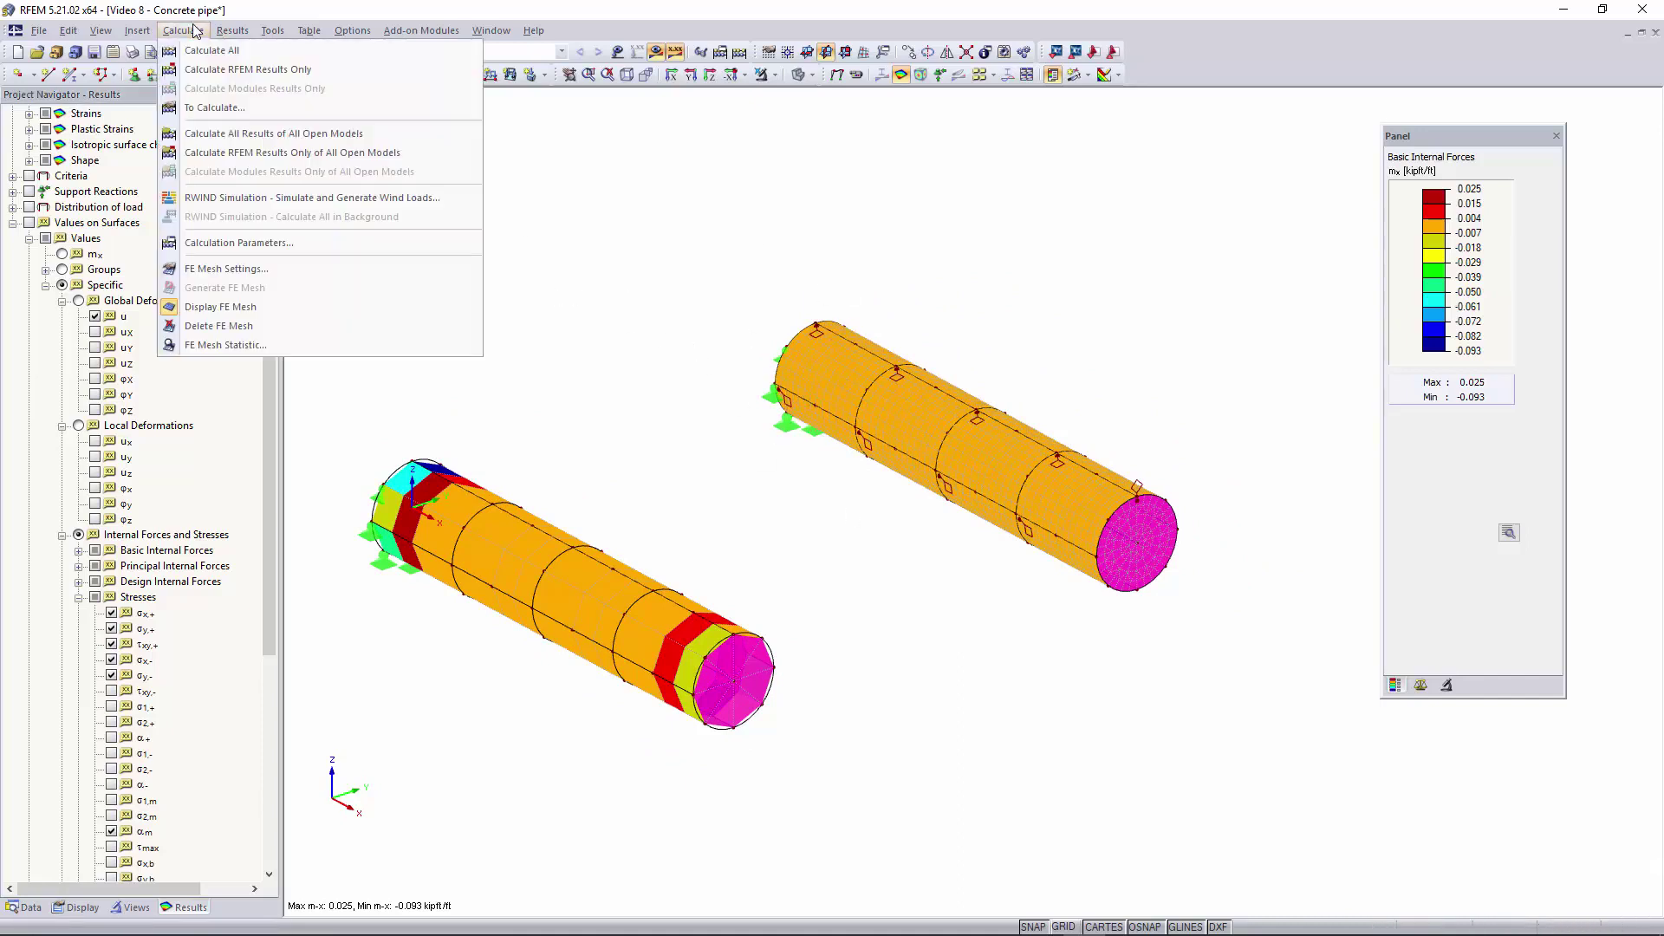
click(230, 274)
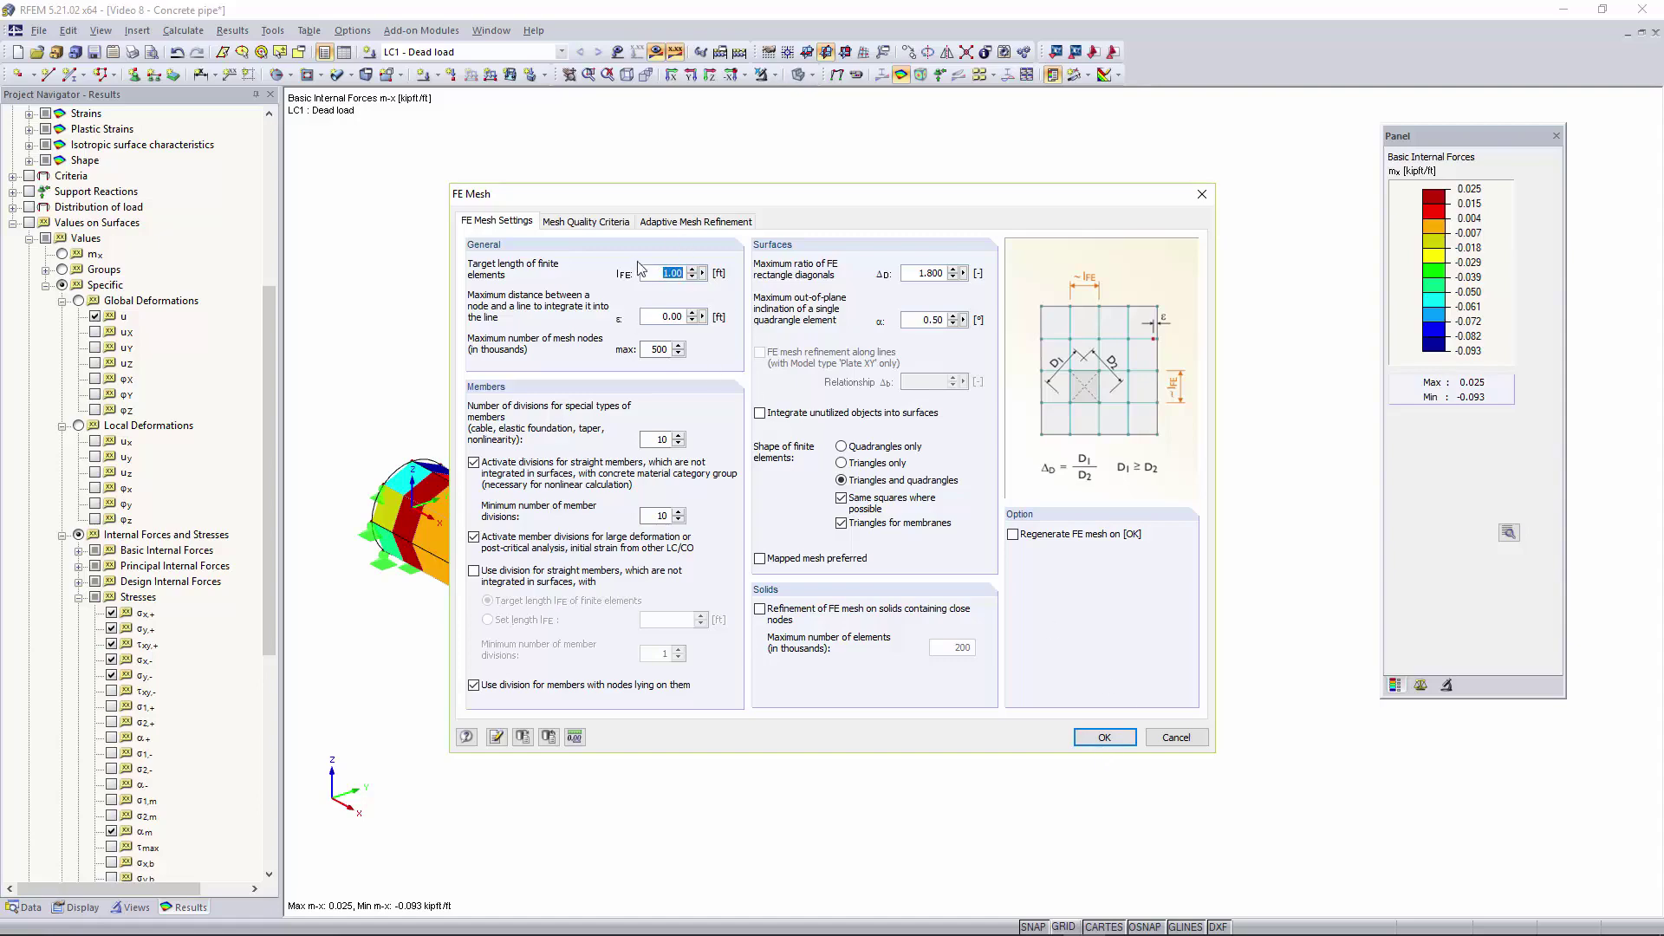
click(1104, 737)
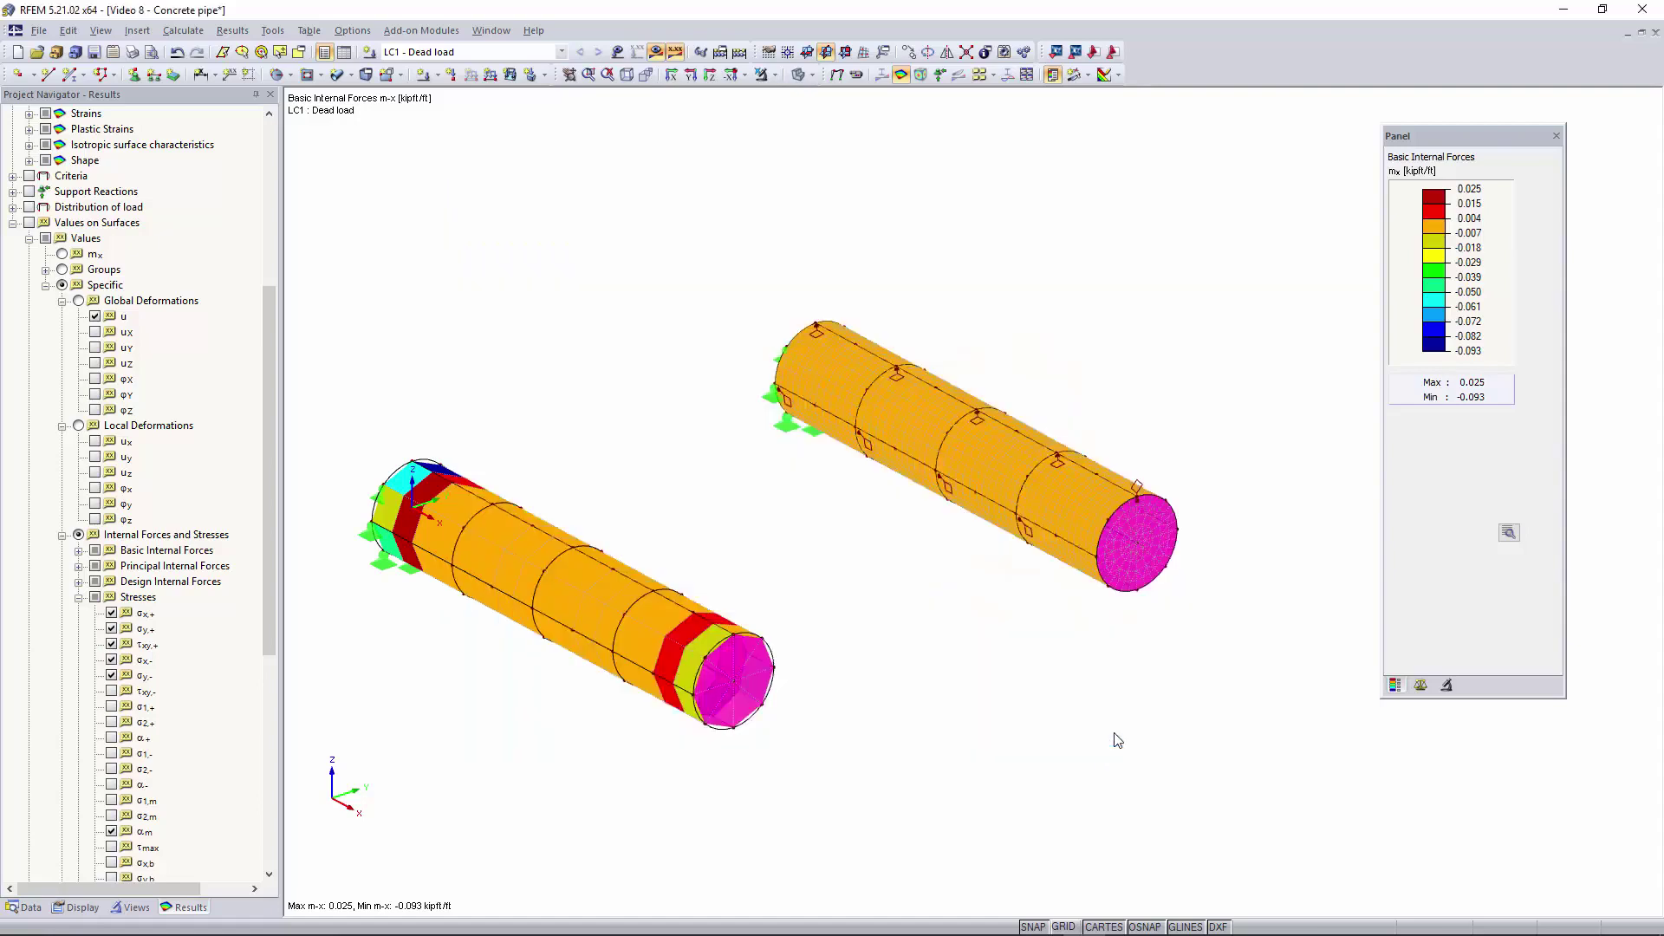
click(655, 53)
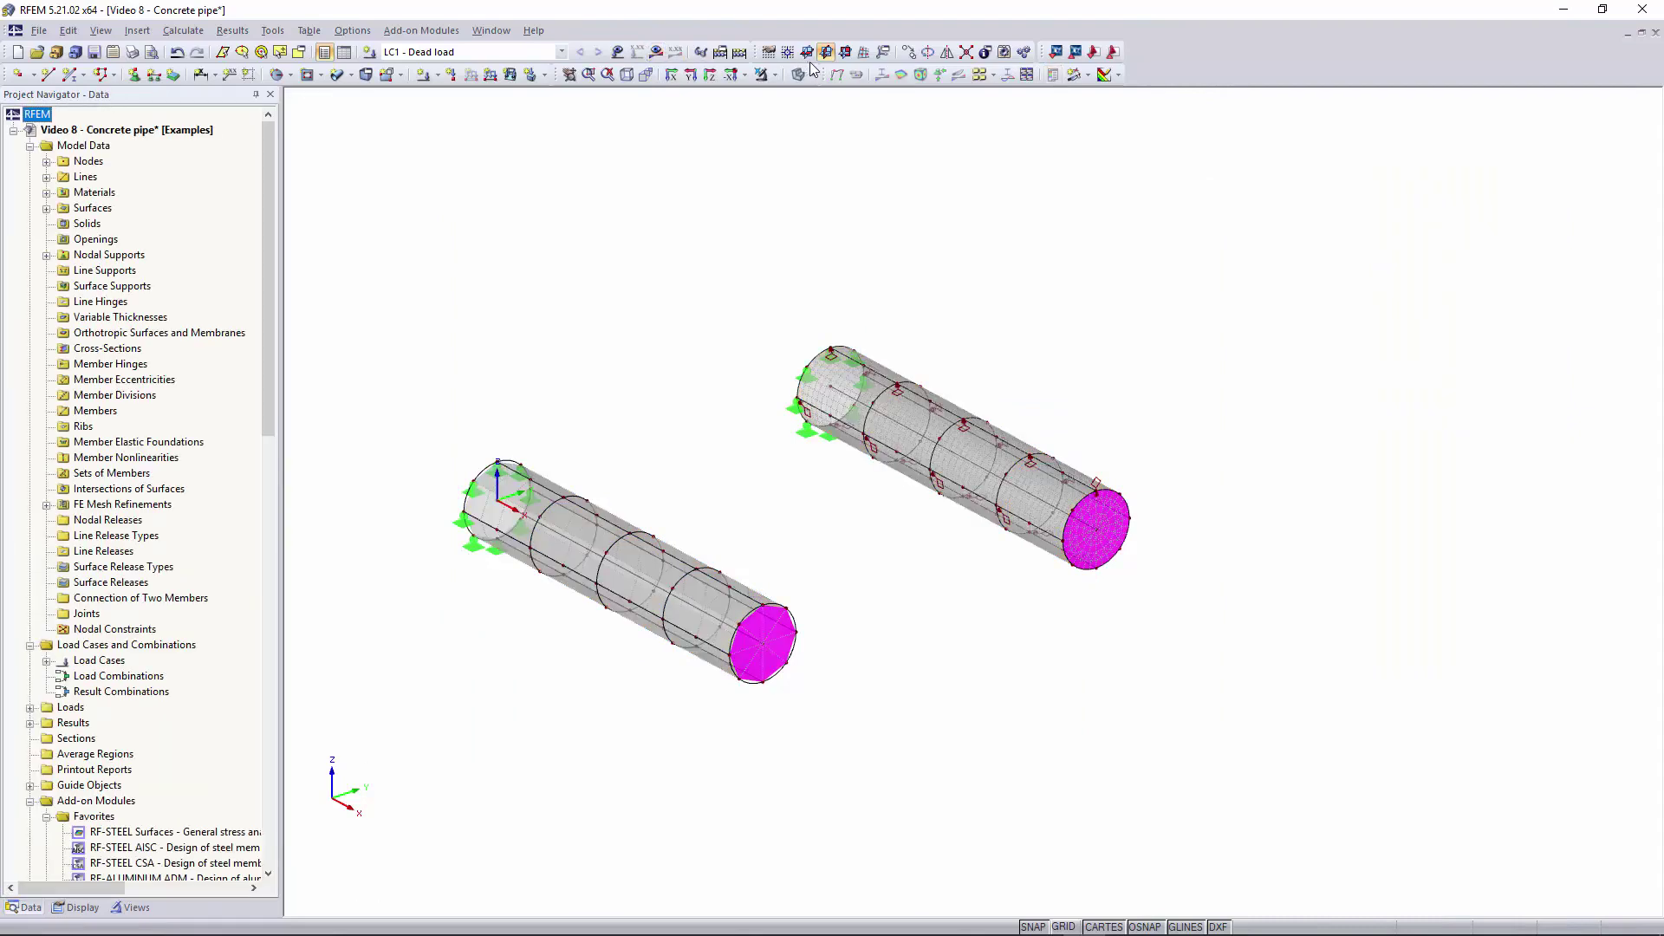